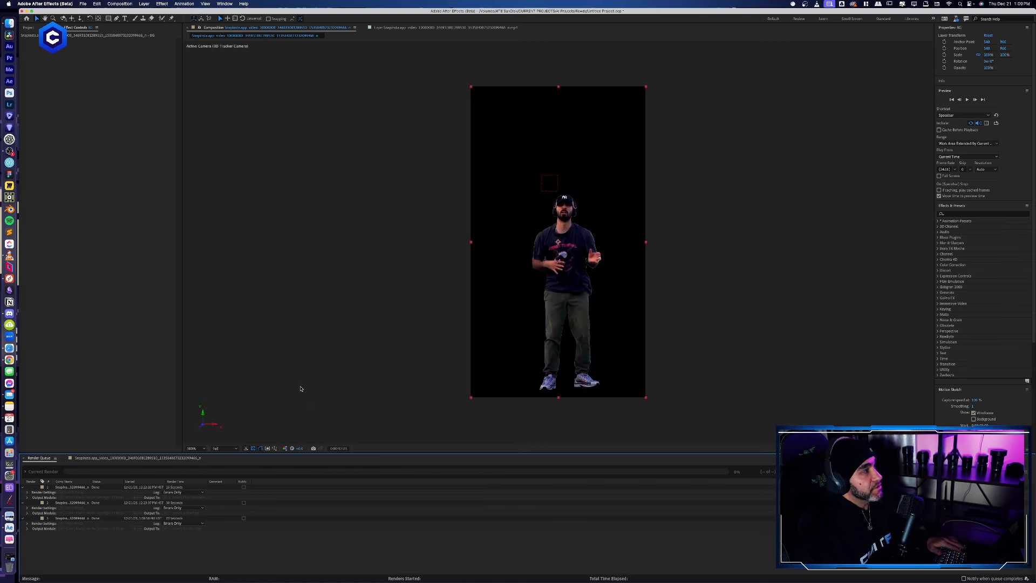
Step: Switch to the ComfyUI machine's desktop and paste the copied 3_Rowdy NO BG.mp4 file into the Inits folder
{"action": "key", "text": "ctrl+Up"}
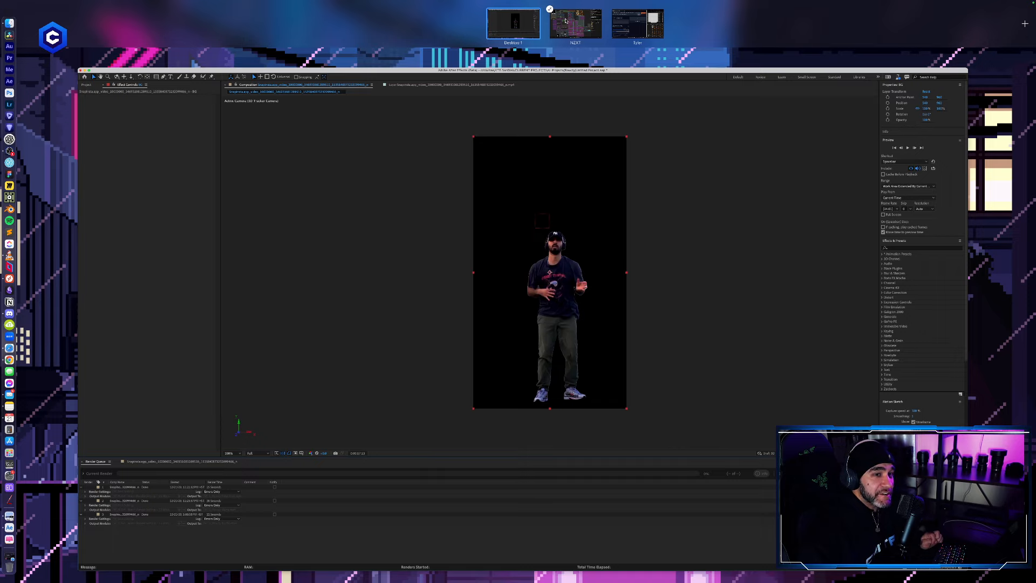
{"action": "left_click", "coordinate": [575, 23]}
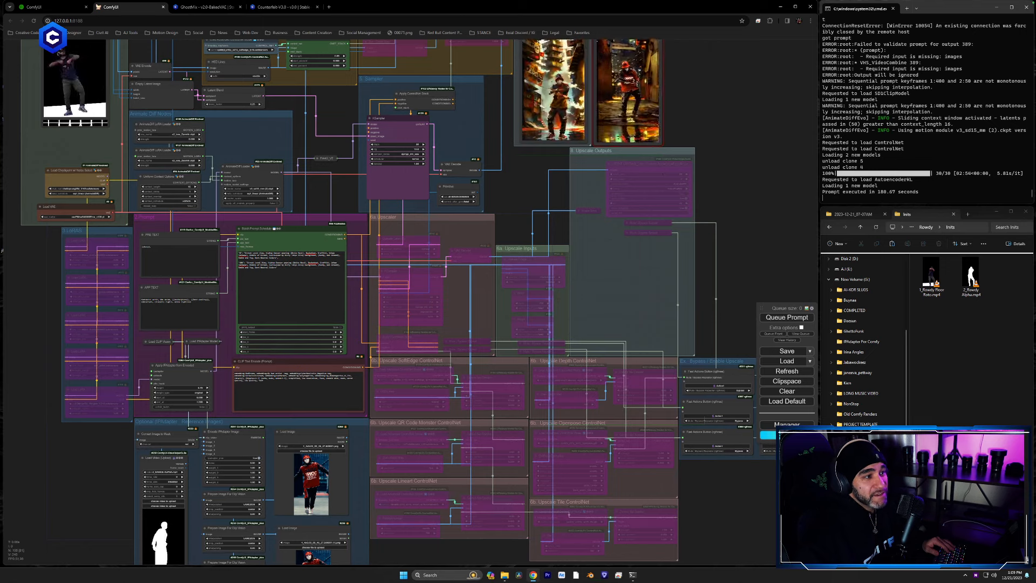
{"action": "right_click", "coordinate": [952, 317]}
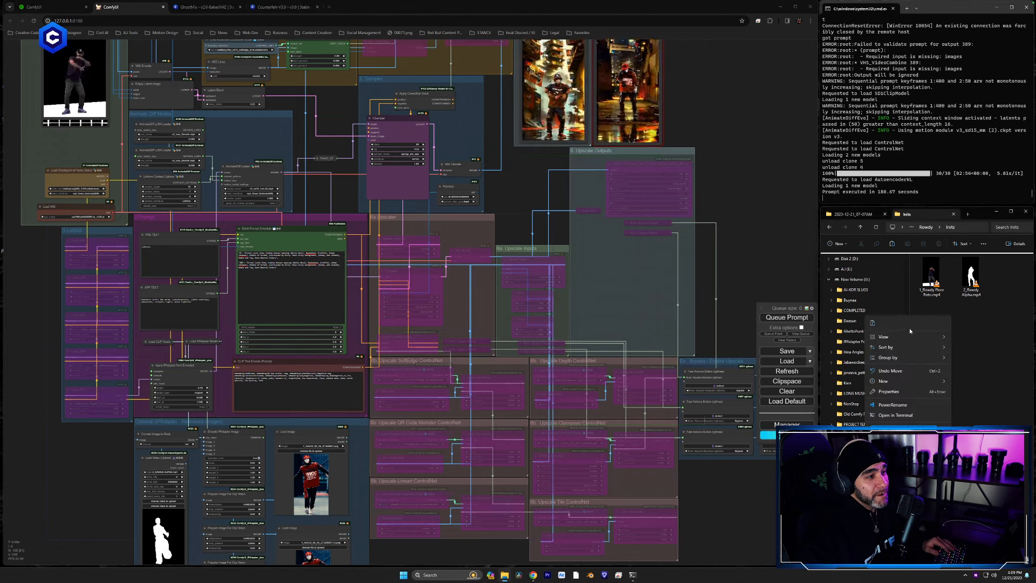
{"action": "left_click", "coordinate": [872, 323]}
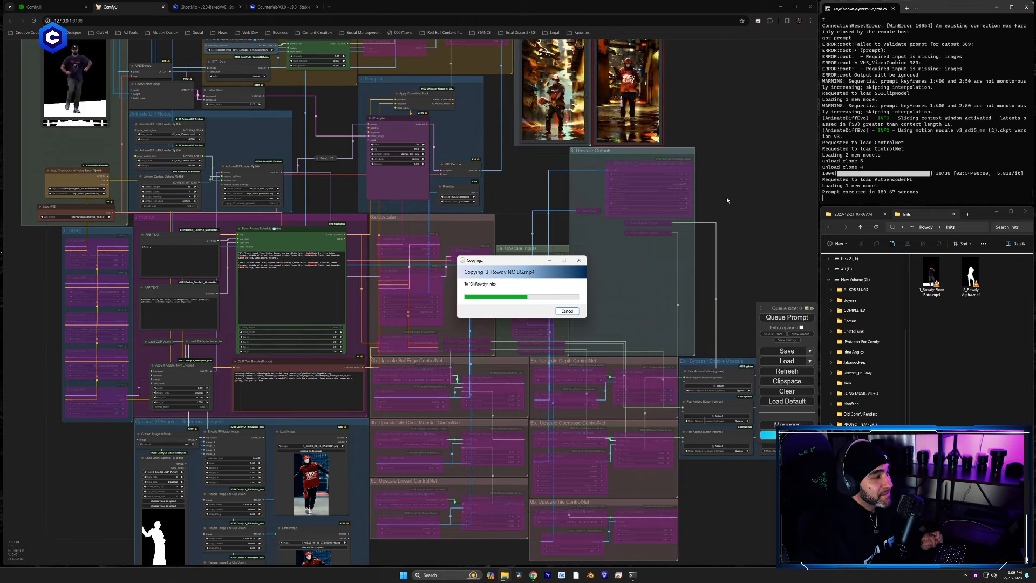
Step: Replace the duplicate video combine node beside the low-res outputs with a fresh copy of the current low-res output node
{"action": "left_click_drag", "start_coordinate": [721, 145], "coordinate": [699, 327]}
{"action": "scroll", "coordinate": [654, 205], "scroll_direction": "up", "scroll_amount": 4}
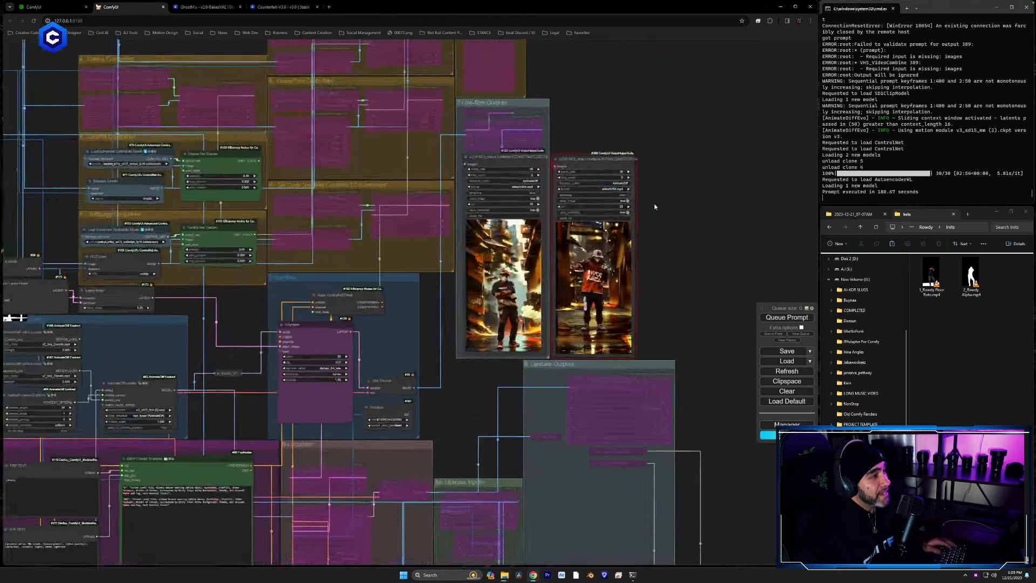
{"action": "scroll", "coordinate": [653, 206], "scroll_direction": "down", "scroll_amount": 2}
{"action": "scroll", "coordinate": [653, 207], "scroll_direction": "up", "scroll_amount": 4}
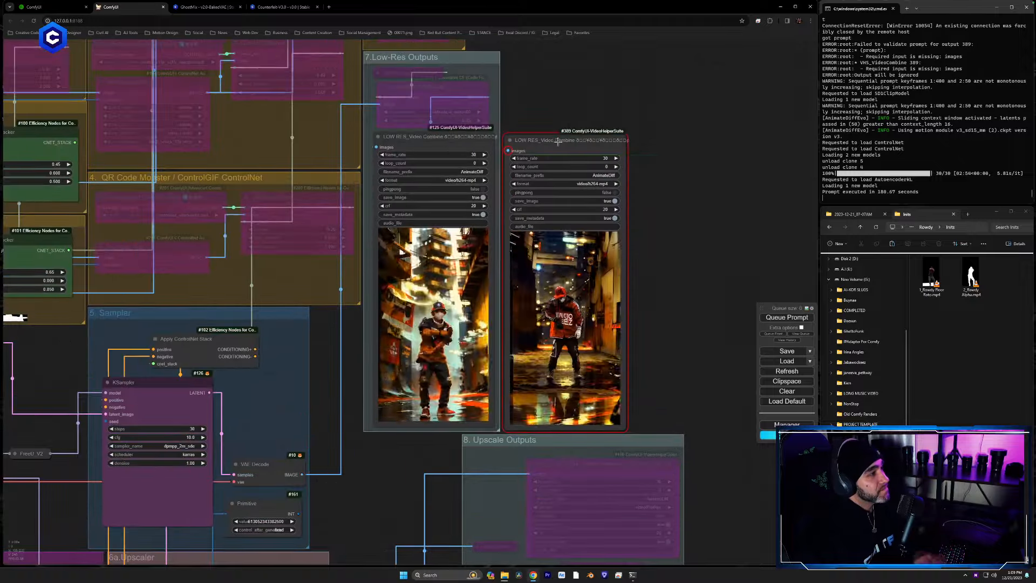
{"action": "left_click", "coordinate": [539, 151]}
{"action": "key", "text": "Delete"}
{"action": "key", "text": "ctrl+v"}
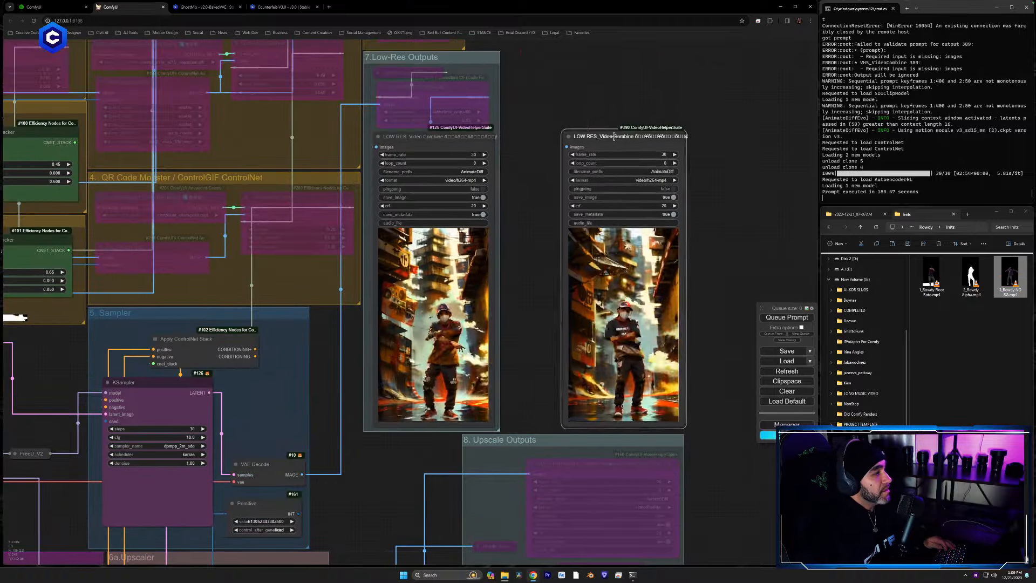
{"action": "left_click_drag", "start_coordinate": [579, 138], "coordinate": [548, 142]}
Step: Load 3_Rowdy NO BG.mp4 into the Load Video node and queue the prompt
{"action": "left_click_drag", "start_coordinate": [360, 520], "coordinate": [837, 407]}
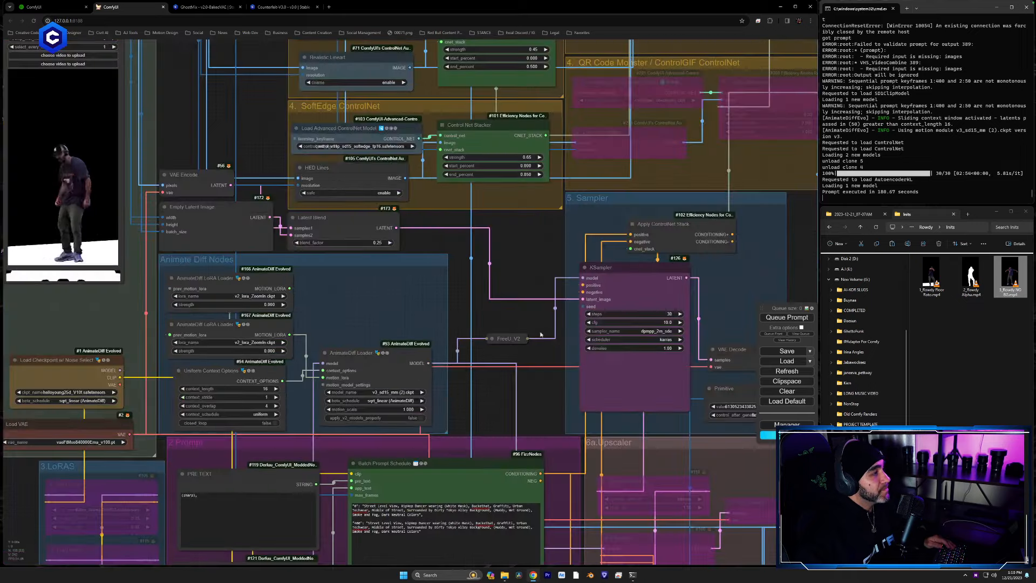
{"action": "left_click_drag", "start_coordinate": [562, 343], "coordinate": [615, 326]}
{"action": "left_click_drag", "start_coordinate": [493, 313], "coordinate": [673, 397]}
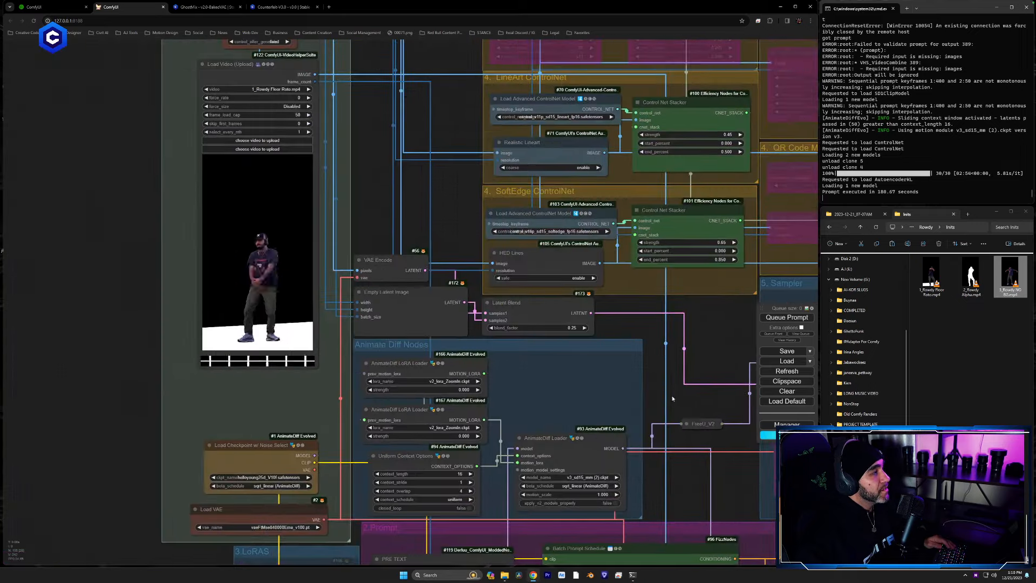
{"action": "left_click", "coordinate": [251, 151]}
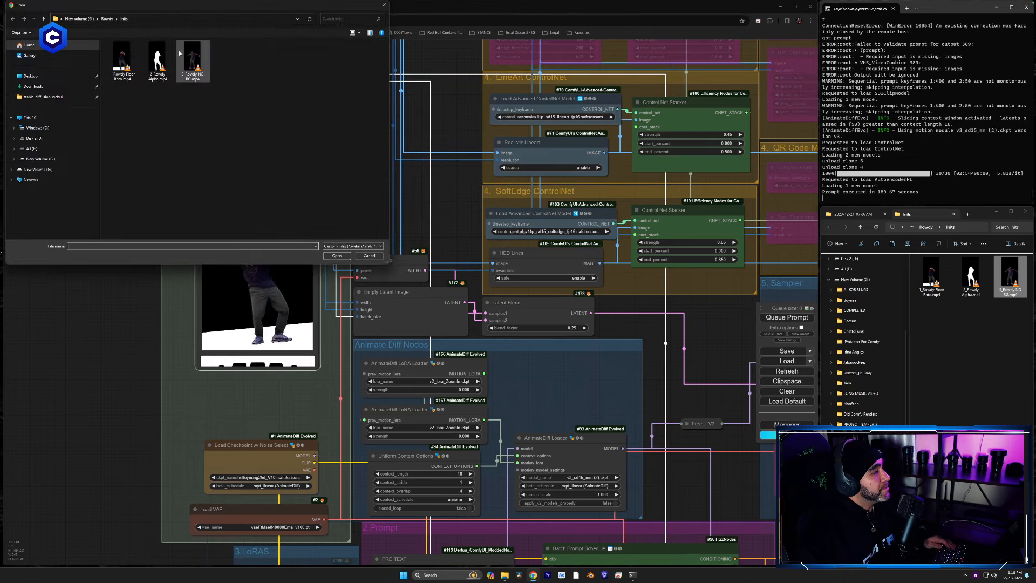
{"action": "double_click", "coordinate": [182, 54]}
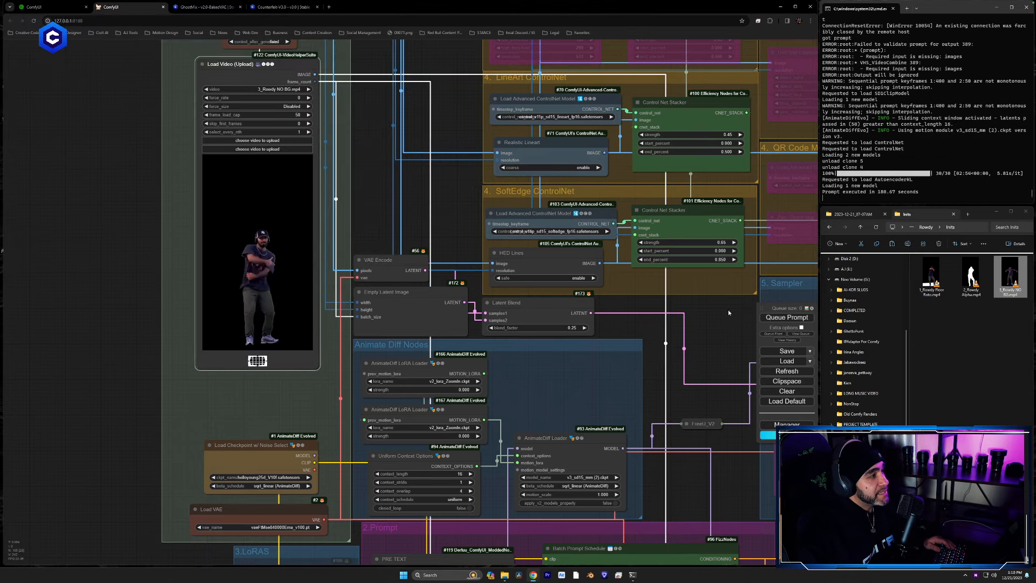
{"action": "left_click", "coordinate": [786, 317]}
{"action": "left_click_drag", "start_coordinate": [492, 260], "coordinate": [127, 135]}
{"action": "left_click_drag", "start_coordinate": [682, 302], "coordinate": [473, 391]}
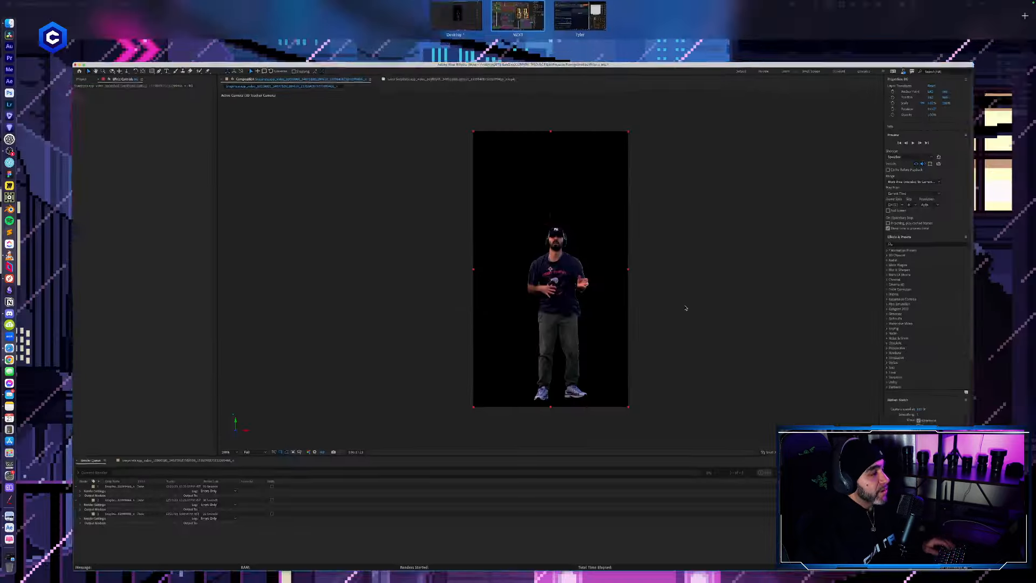
Step: Switch to After Effects, make the Track Solid 1 floor layer visible in the composition, and scrub back to the timeline's start
{"action": "left_click", "coordinate": [400, 27]}
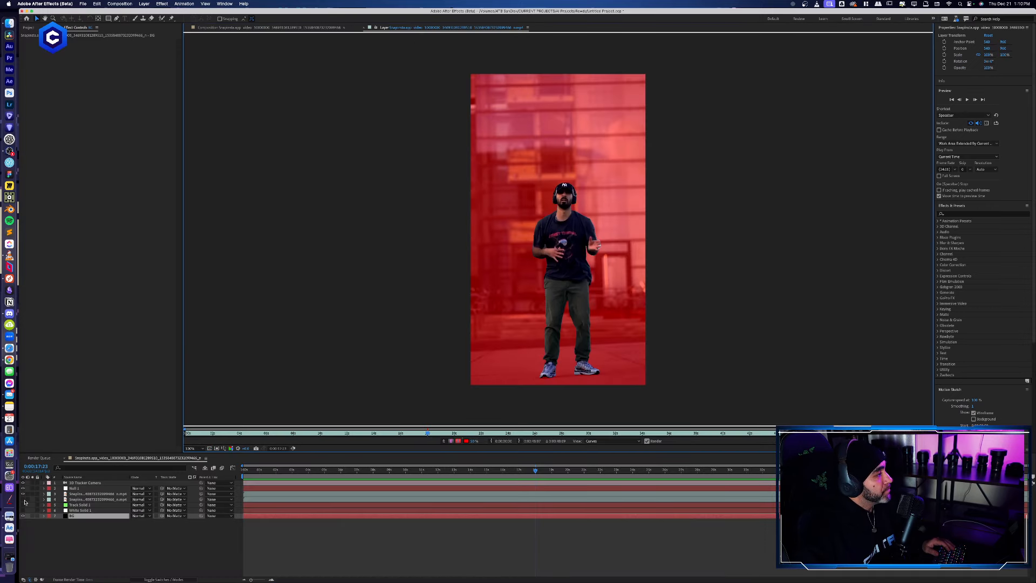
{"action": "left_click", "coordinate": [243, 30]}
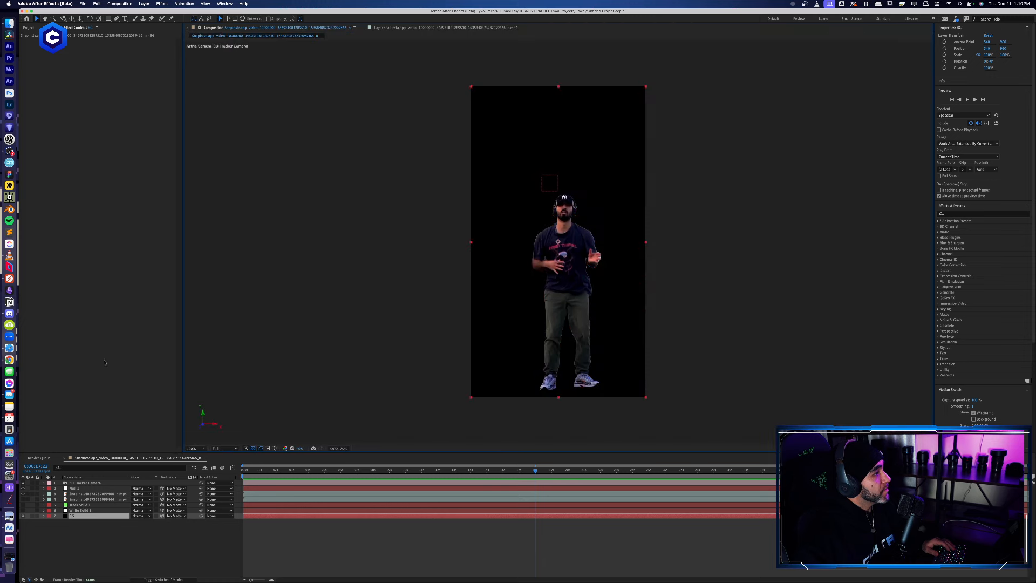
{"action": "left_click", "coordinate": [23, 504]}
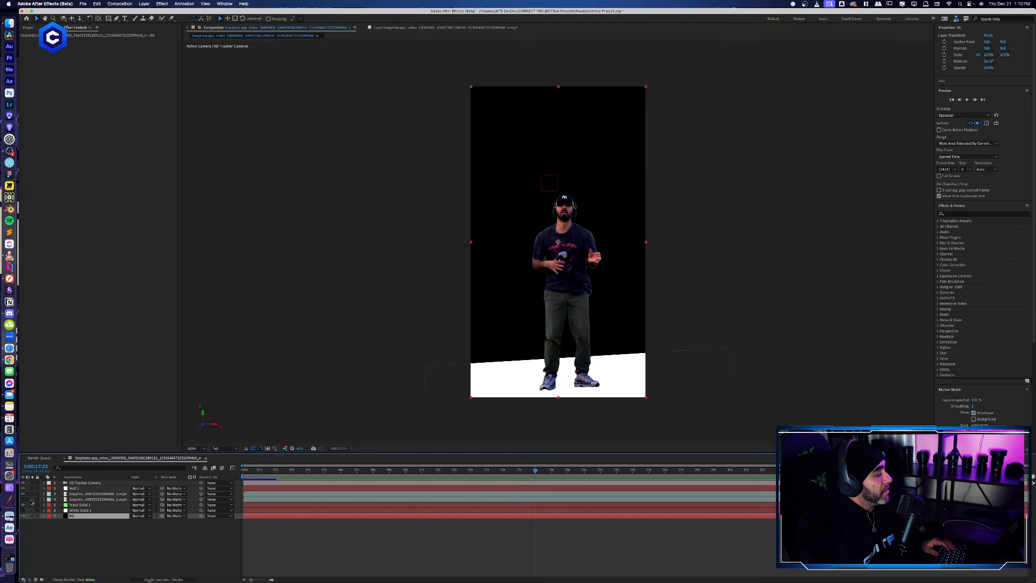
{"action": "left_click_drag", "start_coordinate": [534, 471], "coordinate": [453, 482]}
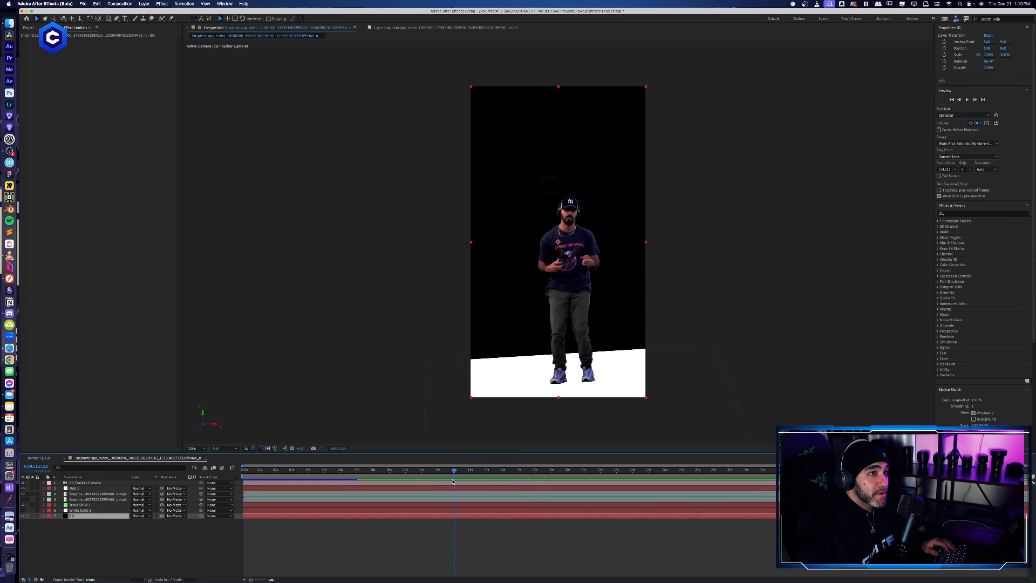
{"action": "left_click_drag", "start_coordinate": [457, 477], "coordinate": [242, 477]}
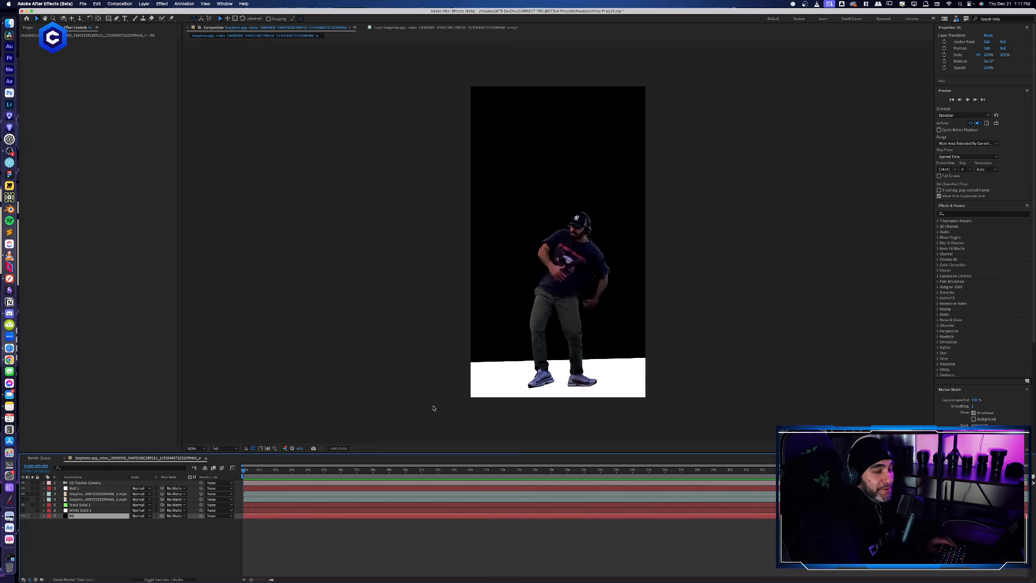
Step: Switch back to ComfyUI and compare the figures and backgrounds in the two low-res video previews
{"action": "key", "text": "ctrl+Up"}
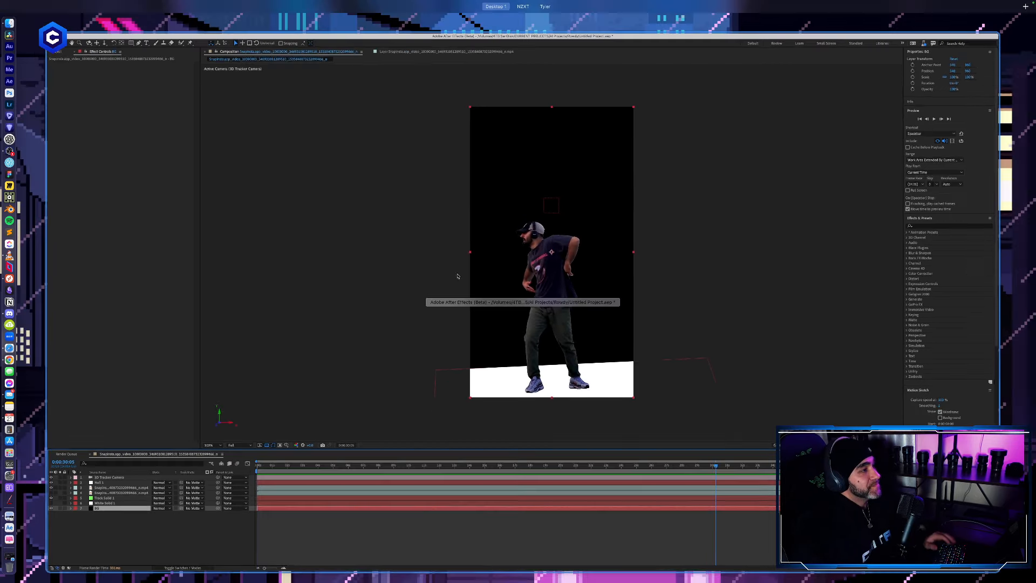
{"action": "left_click", "coordinate": [523, 7]}
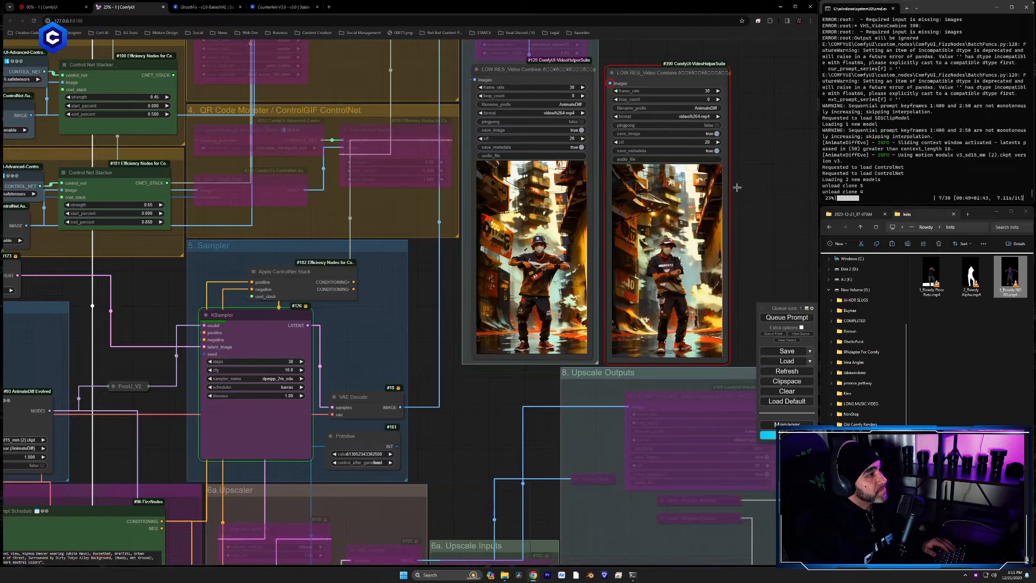
{"action": "scroll", "coordinate": [737, 187], "scroll_direction": "up", "scroll_amount": 3}
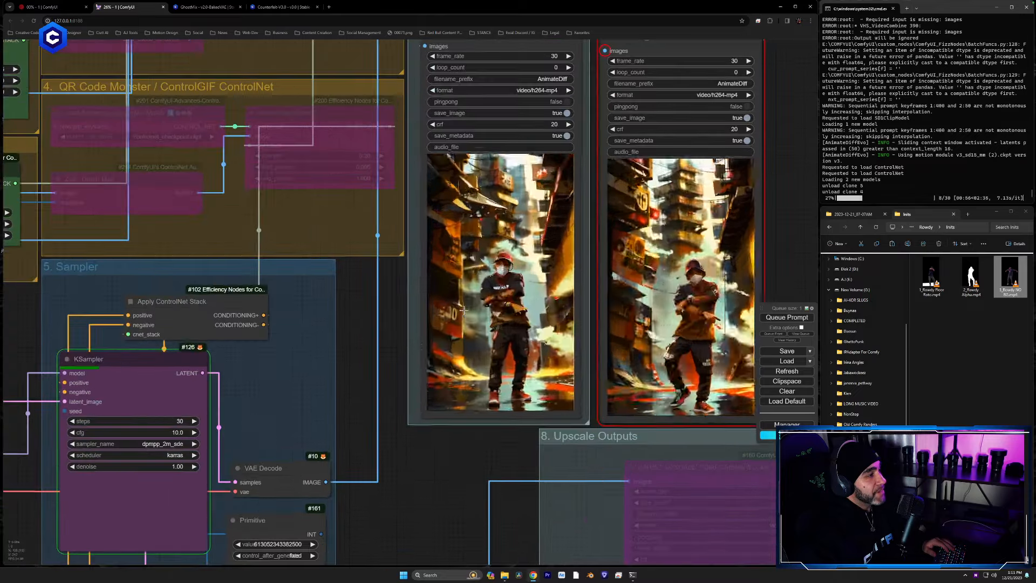
{"action": "left_click_drag", "start_coordinate": [395, 361], "coordinate": [395, 439]}
{"action": "left_click_drag", "start_coordinate": [796, 261], "coordinate": [657, 266]}
{"action": "scroll", "coordinate": [657, 265], "scroll_direction": "up", "scroll_amount": 2}
{"action": "left_click_drag", "start_coordinate": [652, 317], "coordinate": [646, 265]}
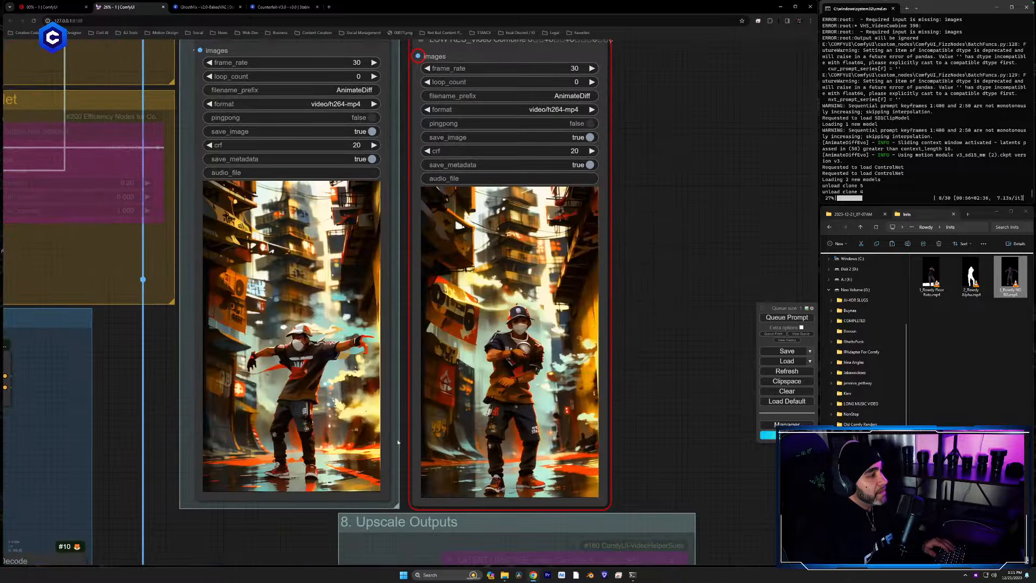
Step: Load 1_Rowdy Floor Roto.mp4 into the Load Video node
{"action": "scroll", "coordinate": [397, 439], "scroll_direction": "down", "scroll_amount": 5}
{"action": "left_click_drag", "start_coordinate": [301, 490], "coordinate": [881, 355]}
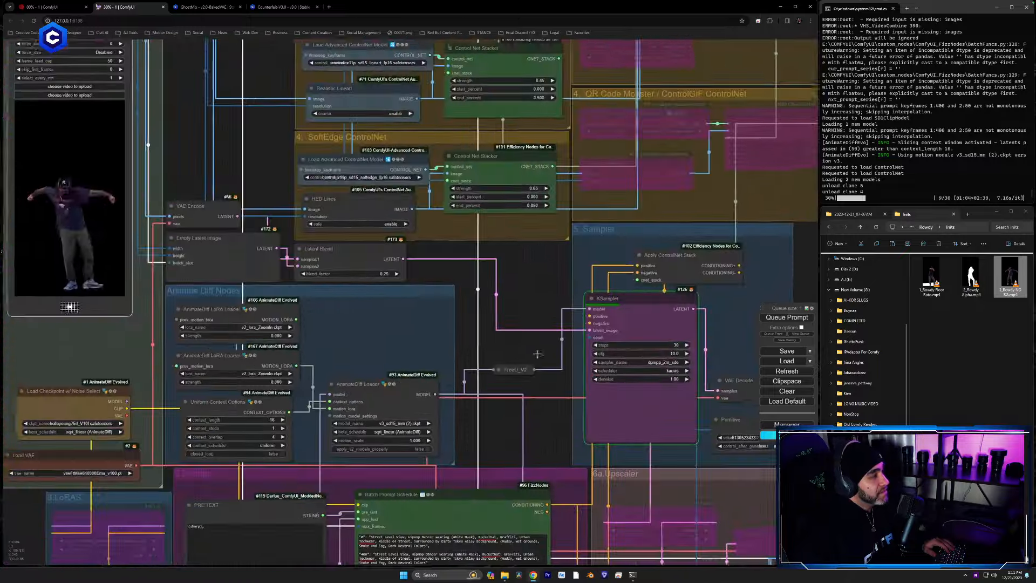
{"action": "left_click", "coordinate": [84, 93]}
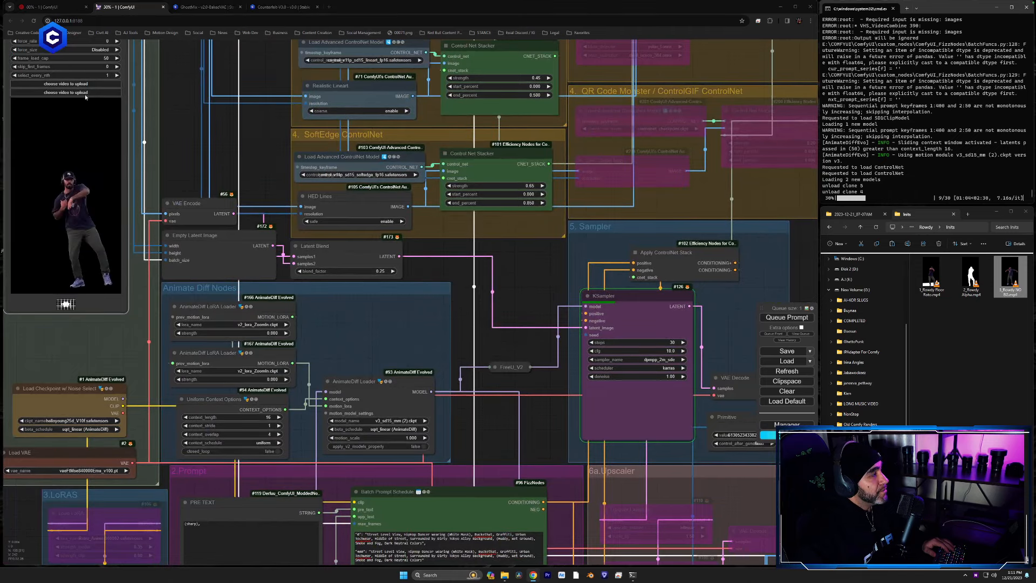
{"action": "double_click", "coordinate": [124, 60]}
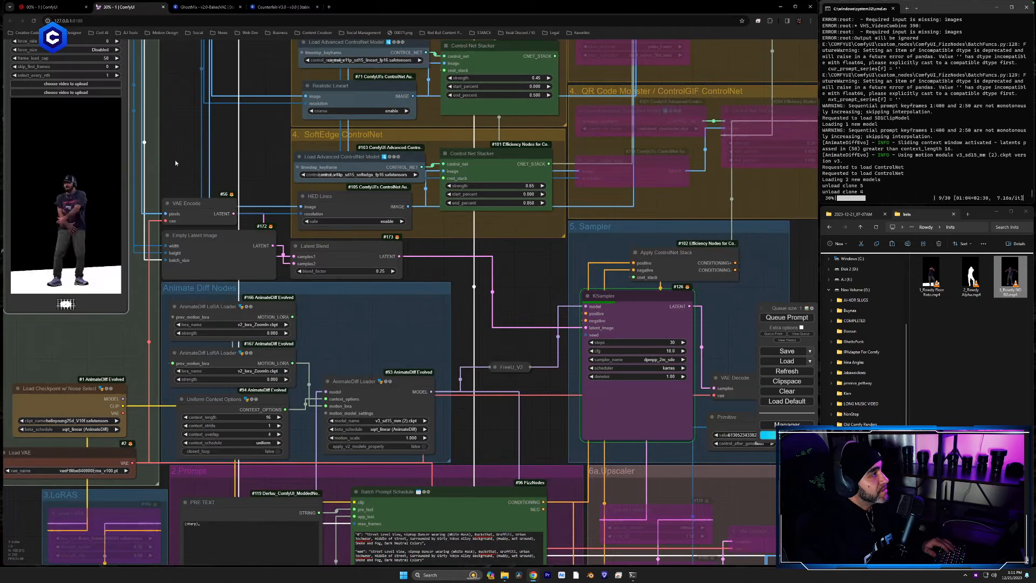
{"action": "left_click_drag", "start_coordinate": [97, 207], "coordinate": [275, 275]}
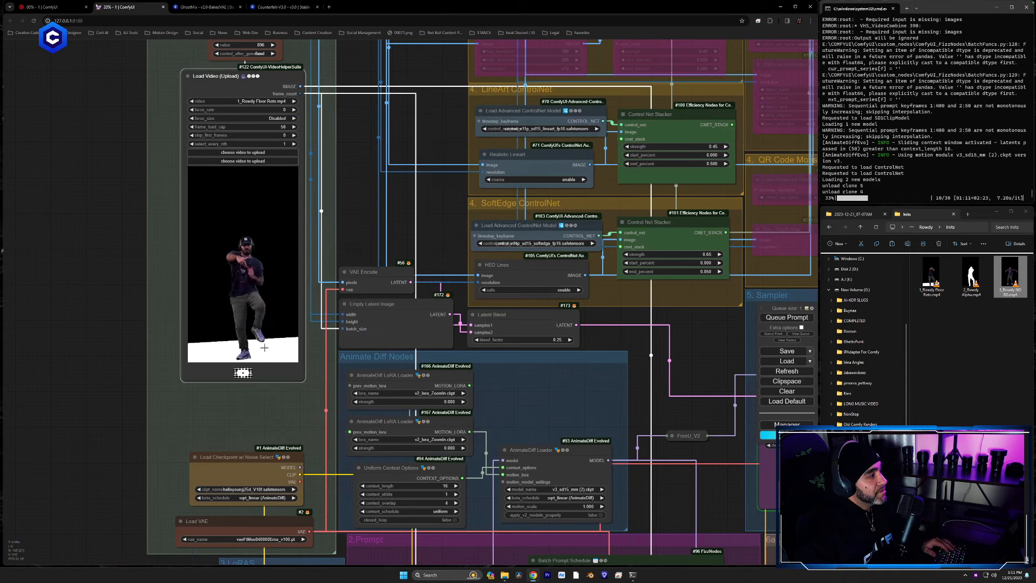
Step: Examine the ground and feet in the two low-res video previews against the floor roto input
{"action": "left_click_drag", "start_coordinate": [685, 352], "coordinate": [58, 311]}
{"action": "scroll", "coordinate": [664, 293], "scroll_direction": "up", "scroll_amount": 4}
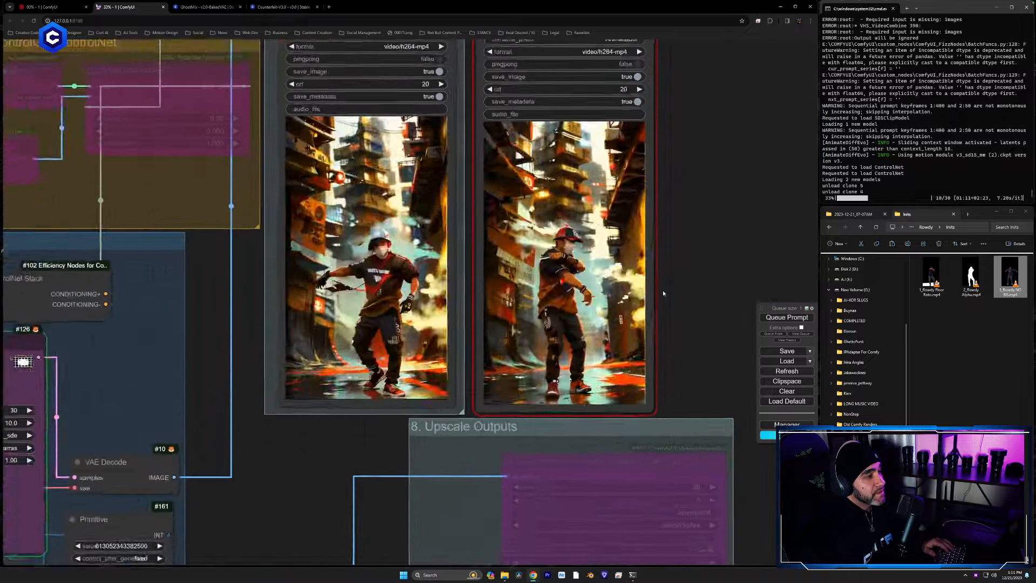
{"action": "scroll", "coordinate": [690, 345], "scroll_direction": "up", "scroll_amount": 2}
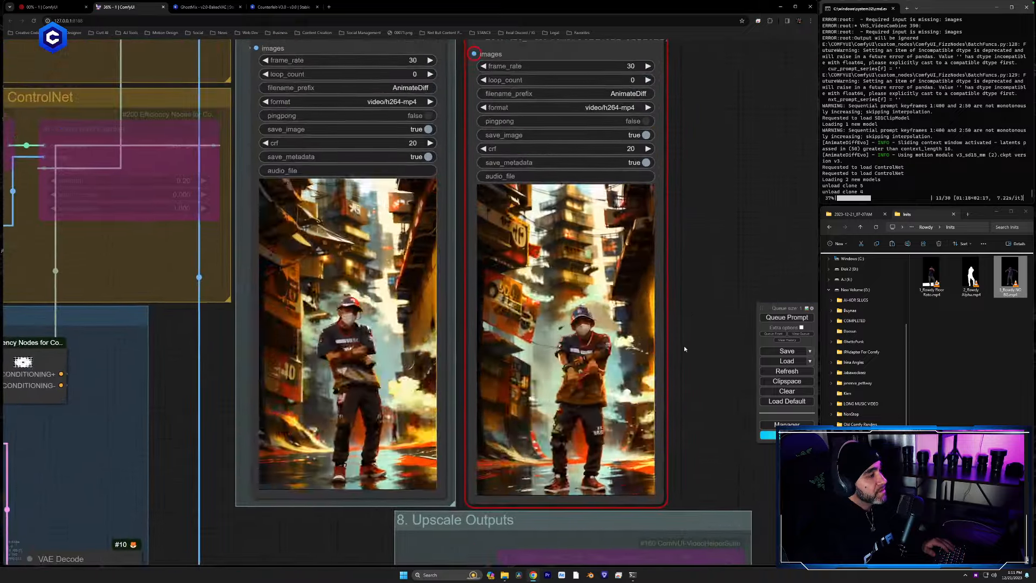
{"action": "scroll", "coordinate": [678, 349], "scroll_direction": "up", "scroll_amount": 2}
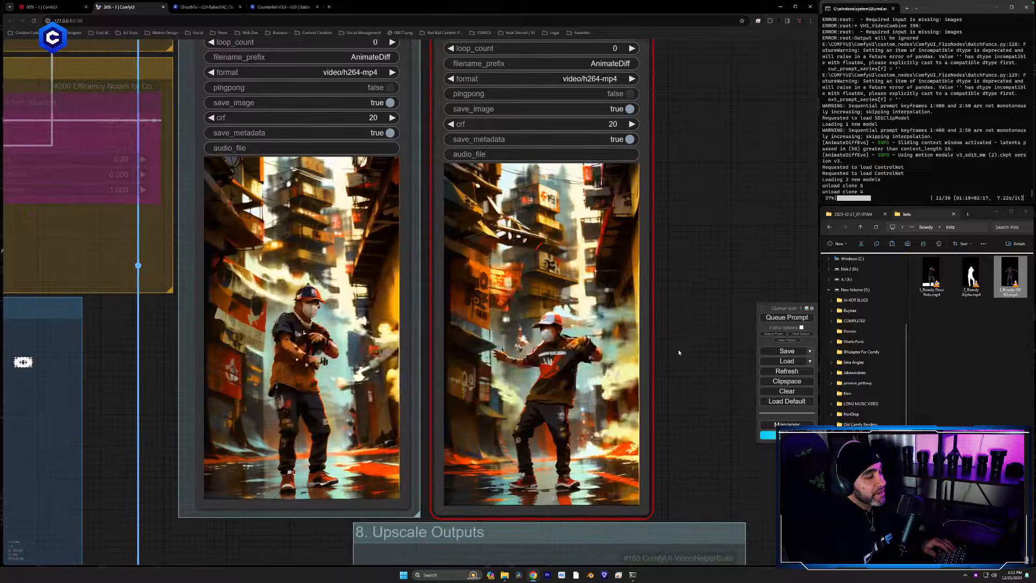
{"action": "left_click_drag", "start_coordinate": [678, 352], "coordinate": [677, 345]}
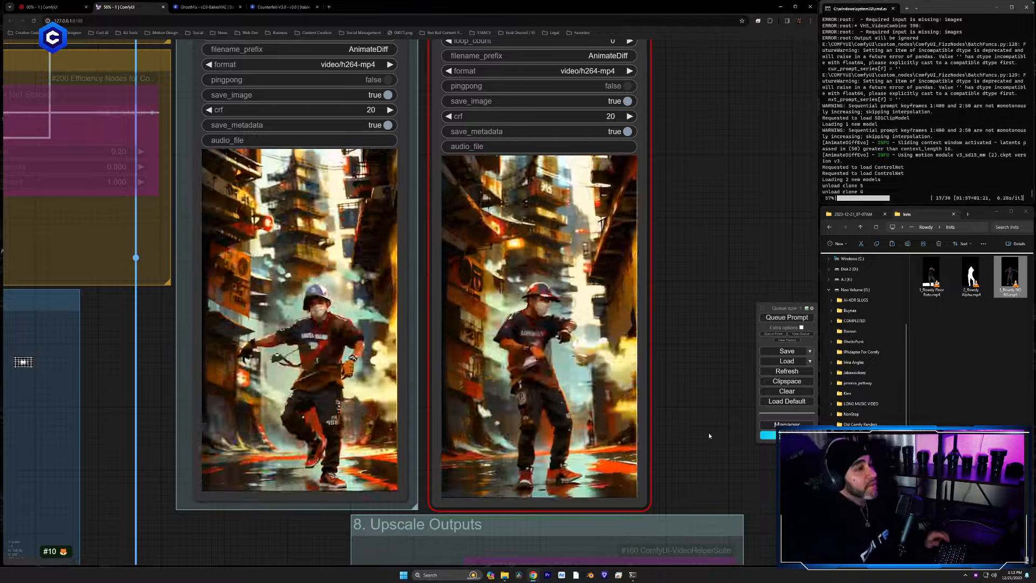
Step: Examine the character and alley reference images in the IPAdapter group's Load Image nodes
{"action": "left_click_drag", "start_coordinate": [708, 367], "coordinate": [713, 319]}
{"action": "scroll", "coordinate": [305, 466], "scroll_direction": "down", "scroll_amount": 4}
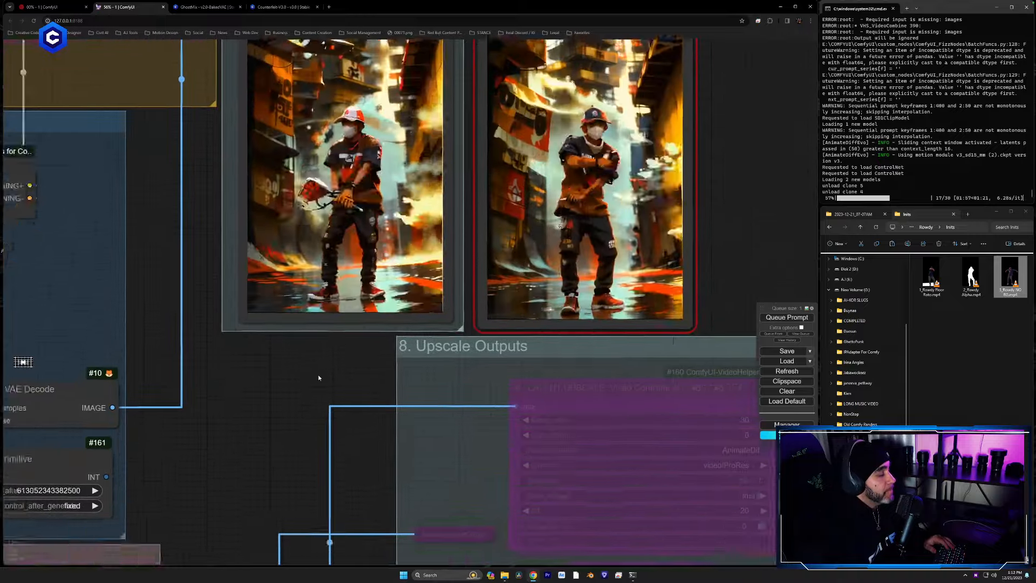
{"action": "left_click_drag", "start_coordinate": [296, 461], "coordinate": [309, 426]}
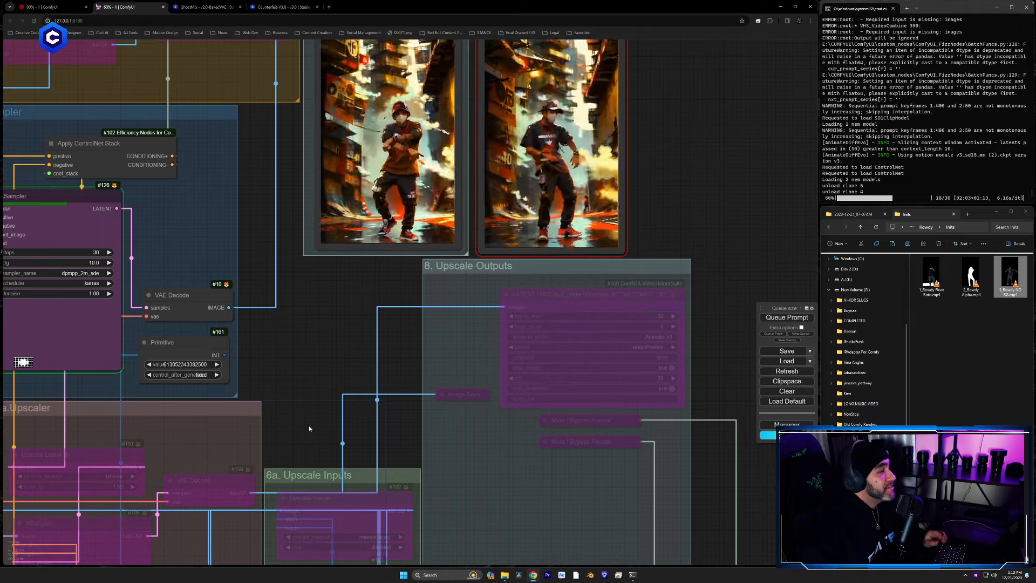
{"action": "left_click_drag", "start_coordinate": [312, 406], "coordinate": [377, 300]}
{"action": "left_click_drag", "start_coordinate": [319, 448], "coordinate": [435, 224]}
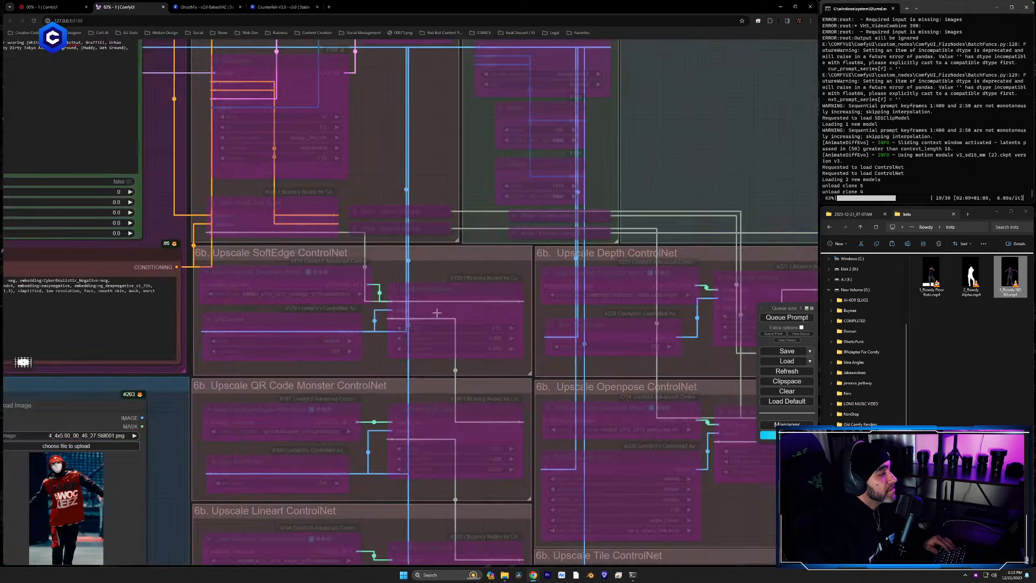
{"action": "left_click_drag", "start_coordinate": [388, 398], "coordinate": [446, 324]}
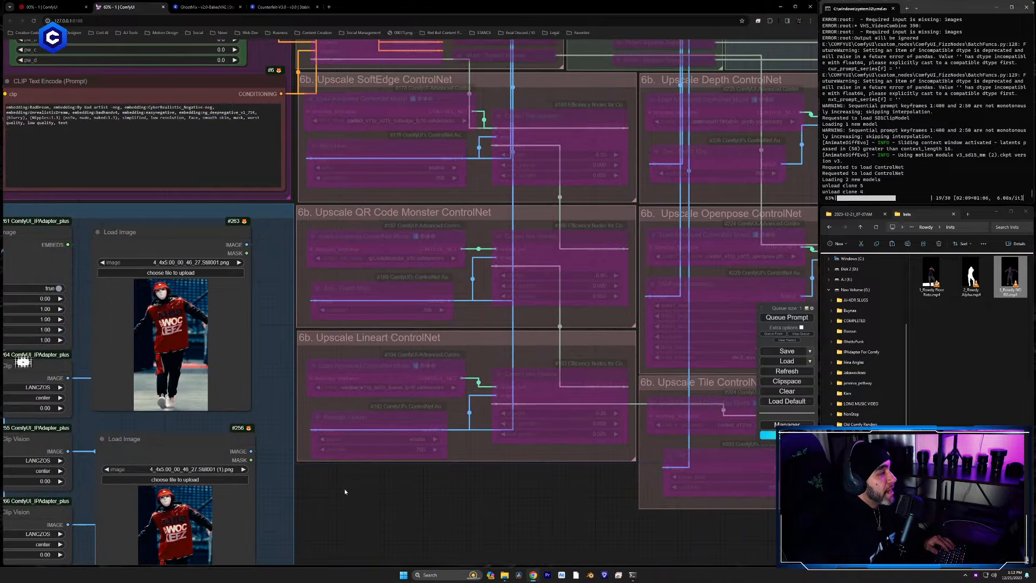
{"action": "left_click_drag", "start_coordinate": [345, 492], "coordinate": [523, 258]}
{"action": "left_click_drag", "start_coordinate": [512, 427], "coordinate": [571, 320]}
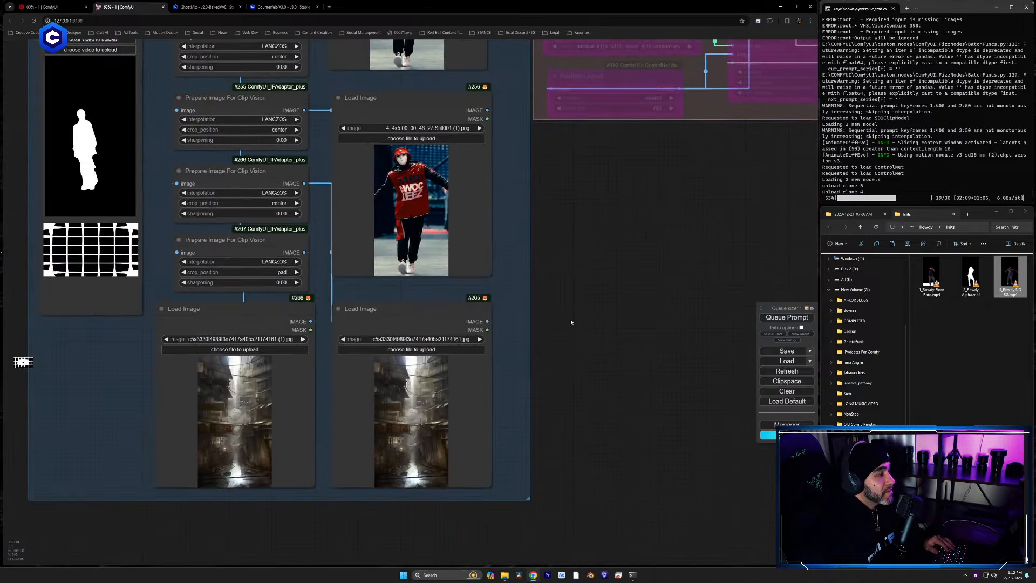
{"action": "scroll", "coordinate": [571, 322], "scroll_direction": "up", "scroll_amount": 5}
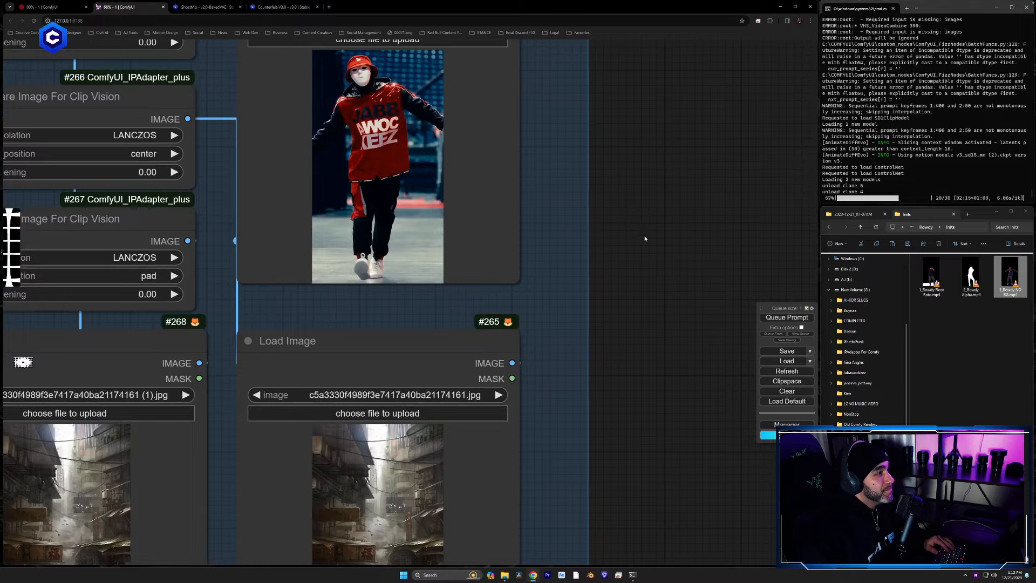
Step: Examine the alley reference images alongside the red-jersey dancer still in the IPAdapter Load Image nodes
{"action": "left_click_drag", "start_coordinate": [641, 229], "coordinate": [712, 457]}
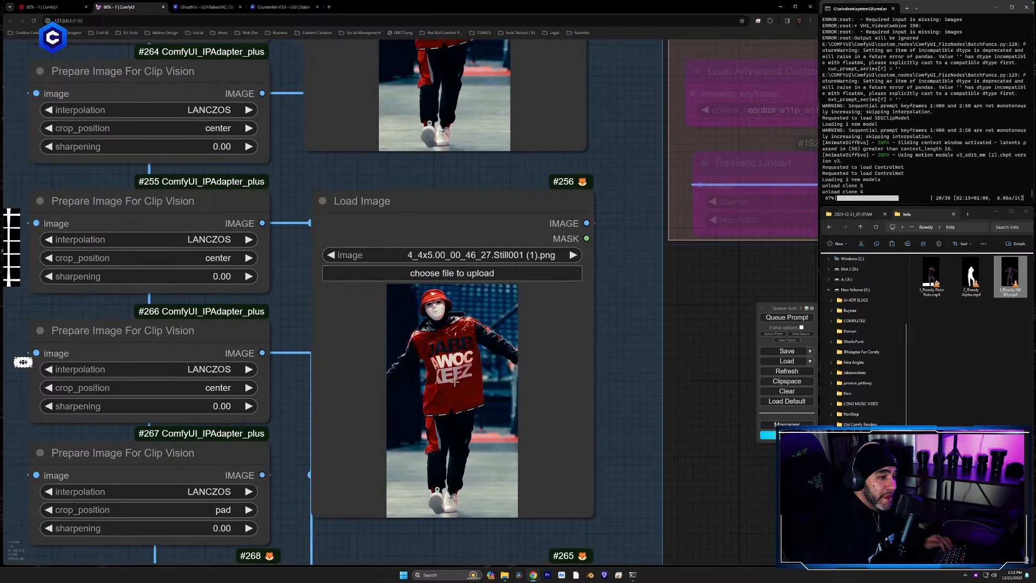
{"action": "left_click_drag", "start_coordinate": [696, 488], "coordinate": [692, 304]}
{"action": "left_click_drag", "start_coordinate": [694, 453], "coordinate": [687, 293]}
{"action": "left_click_drag", "start_coordinate": [698, 391], "coordinate": [707, 350]}
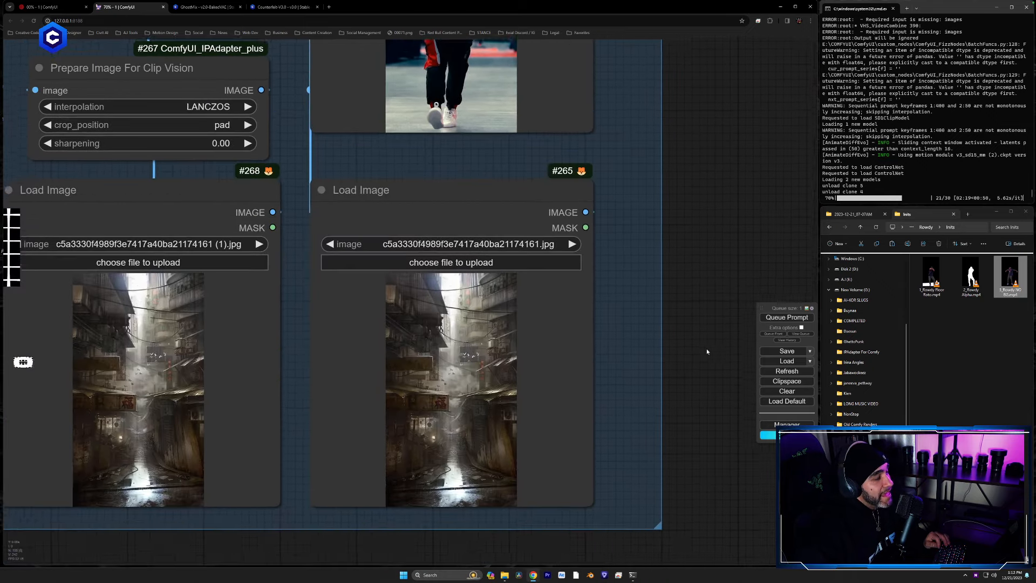
{"action": "scroll", "coordinate": [519, 364], "scroll_direction": "up", "scroll_amount": 5}
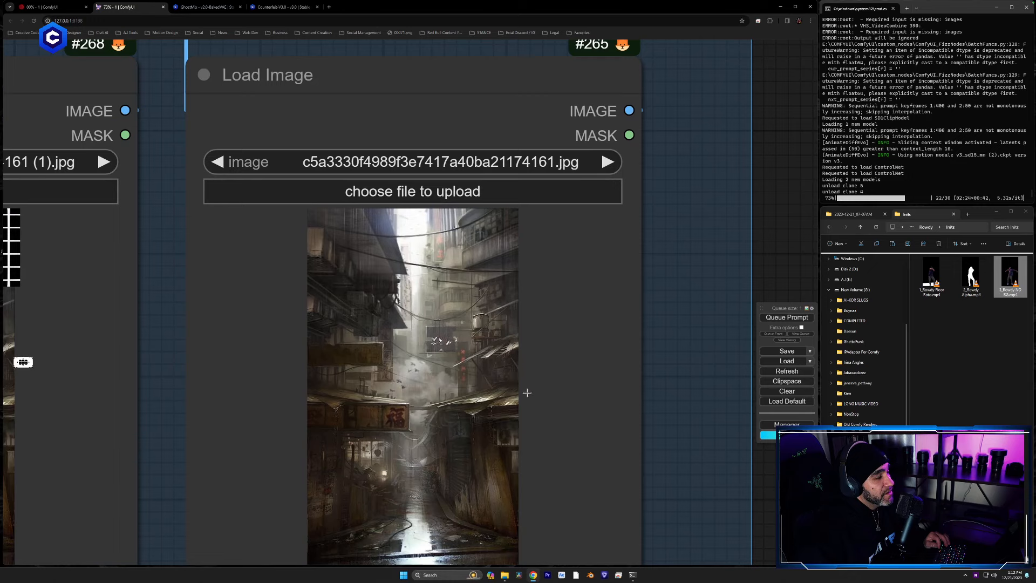
{"action": "left_click_drag", "start_coordinate": [678, 385], "coordinate": [704, 353]}
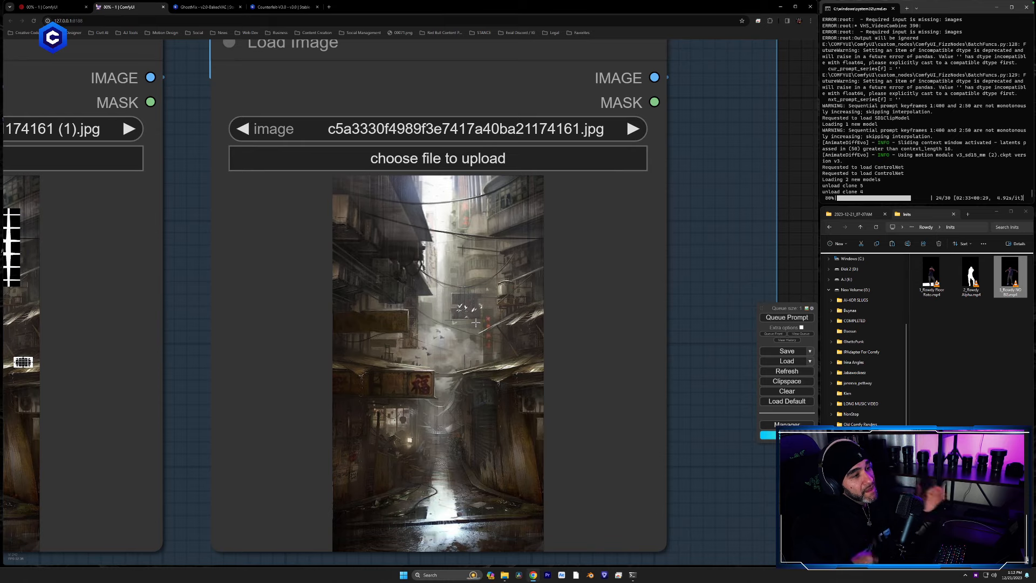
{"action": "scroll", "coordinate": [474, 333], "scroll_direction": "down", "scroll_amount": 4}
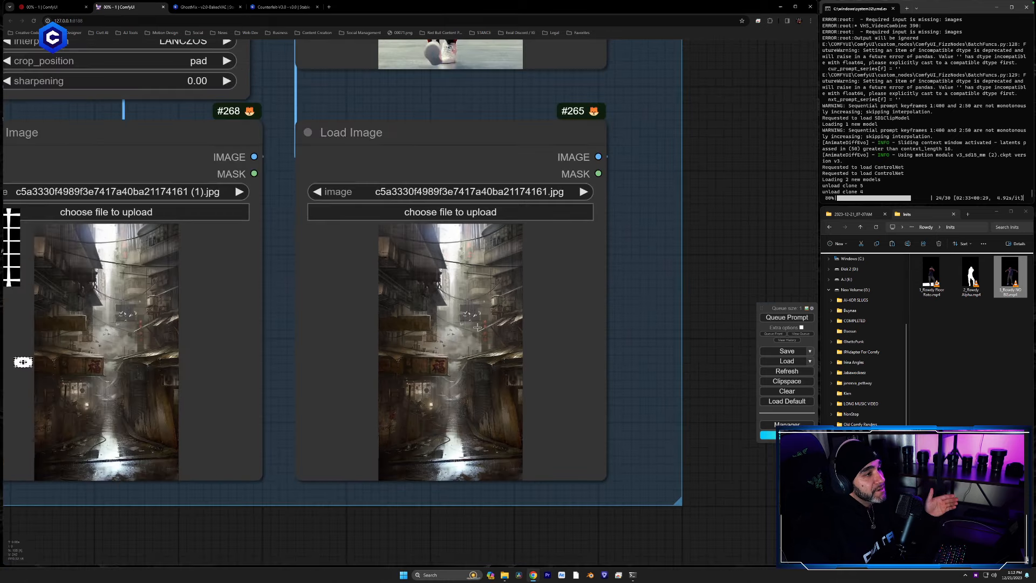
{"action": "scroll", "coordinate": [613, 198], "scroll_direction": "down", "scroll_amount": 2}
{"action": "left_click_drag", "start_coordinate": [614, 198], "coordinate": [509, 385]}
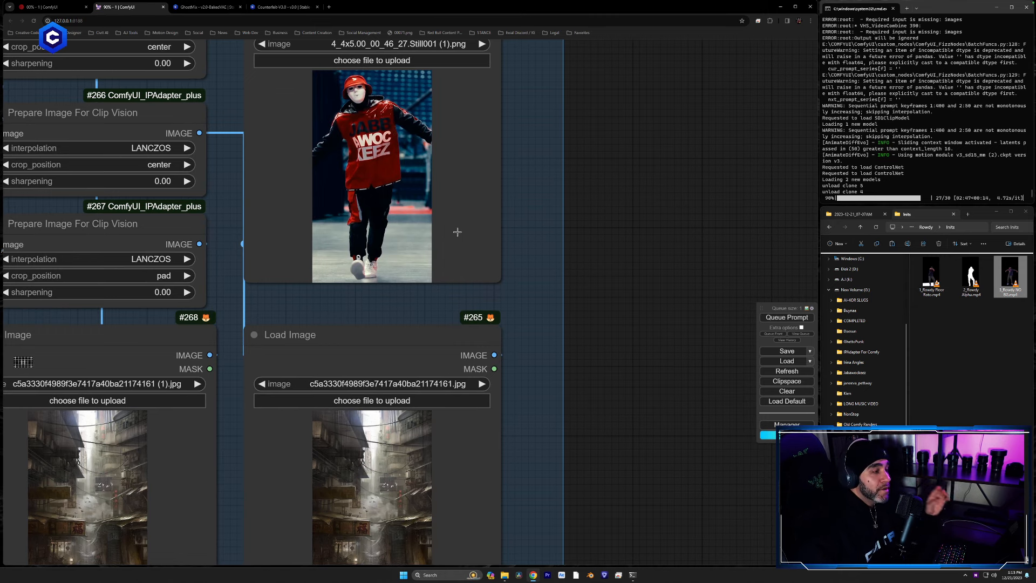
{"action": "scroll", "coordinate": [505, 300], "scroll_direction": "down", "scroll_amount": 1}
{"action": "scroll", "coordinate": [513, 290], "scroll_direction": "up", "scroll_amount": 1}
{"action": "scroll", "coordinate": [513, 290], "scroll_direction": "up", "scroll_amount": 2}
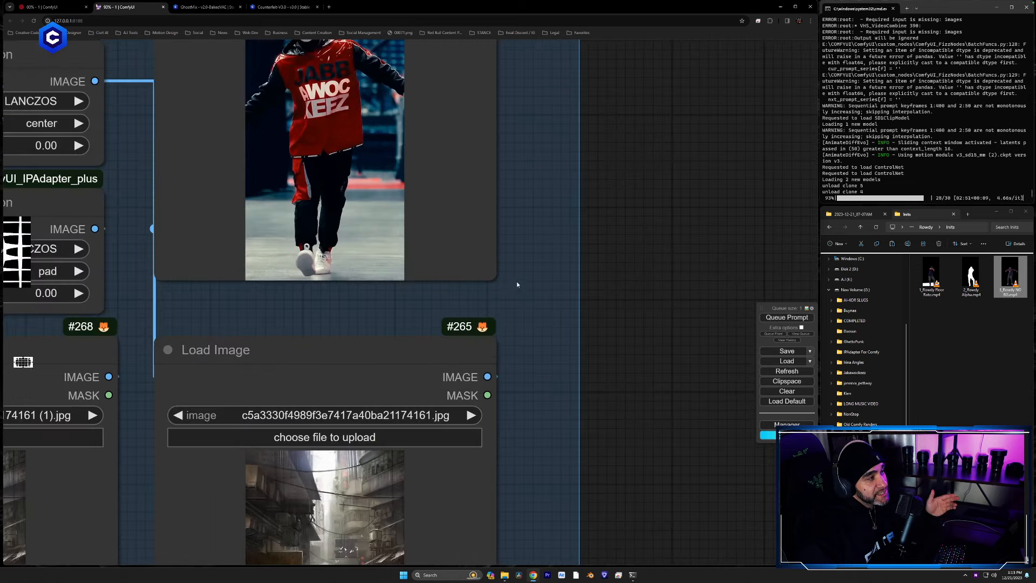
Step: Read the prompts scheduled for frames 0 and 400 in the Batch Prompt Schedule node
{"action": "scroll", "coordinate": [517, 281], "scroll_direction": "down", "scroll_amount": 3}
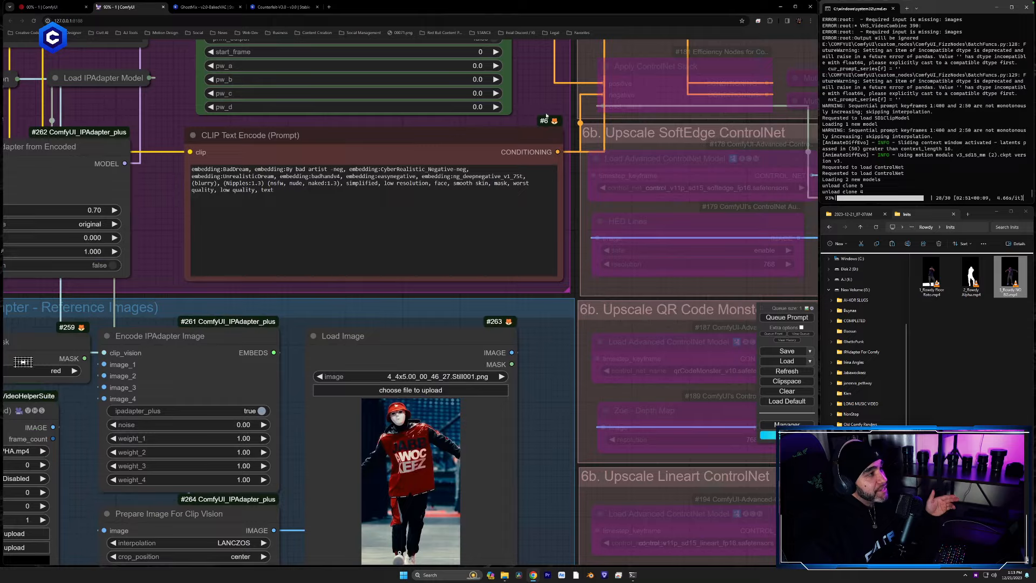
{"action": "scroll", "coordinate": [506, 466], "scroll_direction": "up", "scroll_amount": 3}
{"action": "scroll", "coordinate": [510, 448], "scroll_direction": "up", "scroll_amount": 4}
{"action": "left_click_drag", "start_coordinate": [500, 354], "coordinate": [589, 403]}
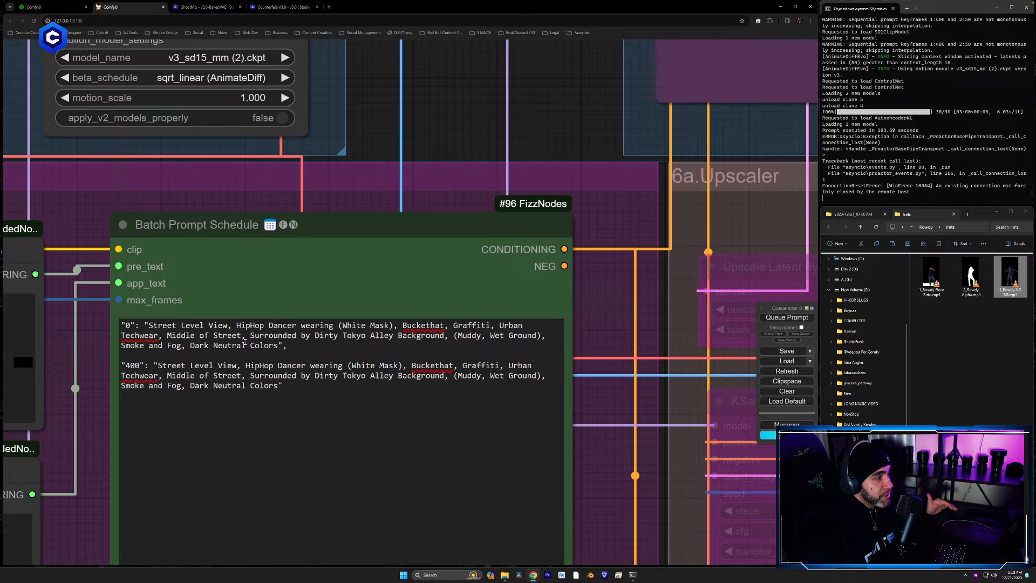
Step: Compare the dancer, wet ground and alley background in the two low-res Video Combine previews
{"action": "scroll", "coordinate": [541, 152], "scroll_direction": "down", "scroll_amount": 5}
{"action": "left_click_drag", "start_coordinate": [813, 171], "coordinate": [392, 493]}
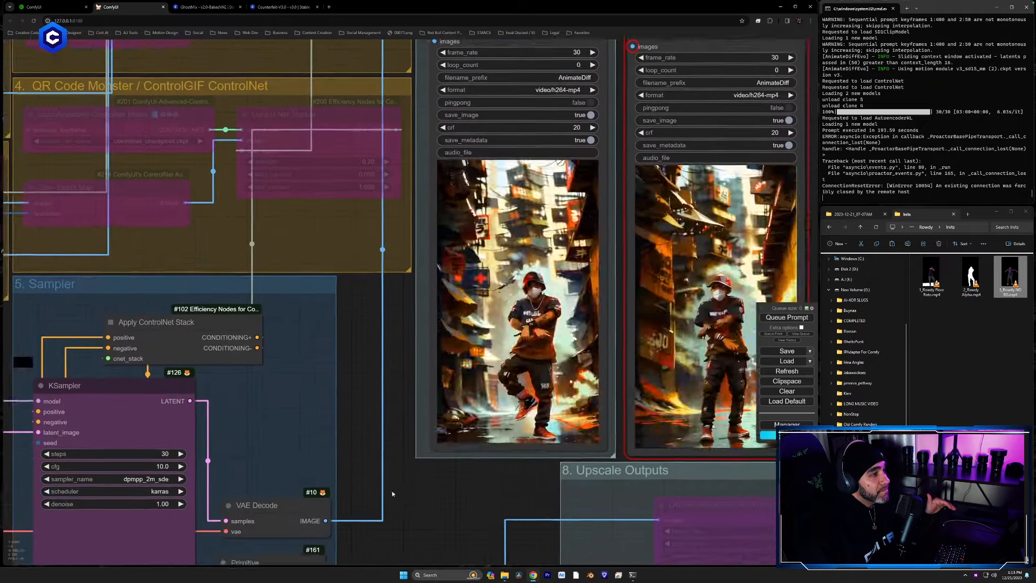
{"action": "scroll", "coordinate": [400, 496], "scroll_direction": "down", "scroll_amount": 3}
{"action": "left_click_drag", "start_coordinate": [672, 381], "coordinate": [608, 345]}
{"action": "scroll", "coordinate": [569, 346], "scroll_direction": "up", "scroll_amount": 3}
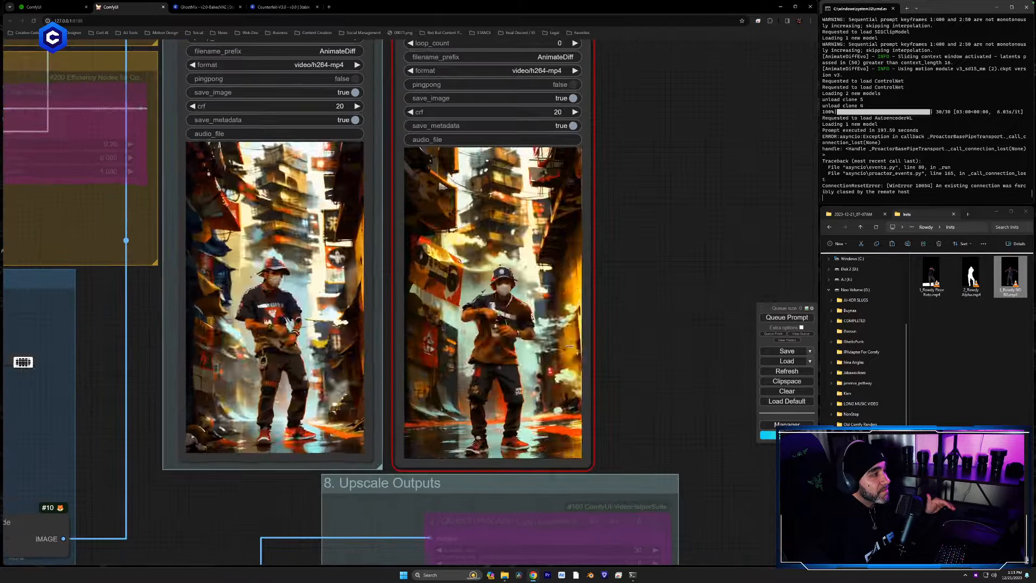
{"action": "scroll", "coordinate": [586, 373], "scroll_direction": "up", "scroll_amount": 2}
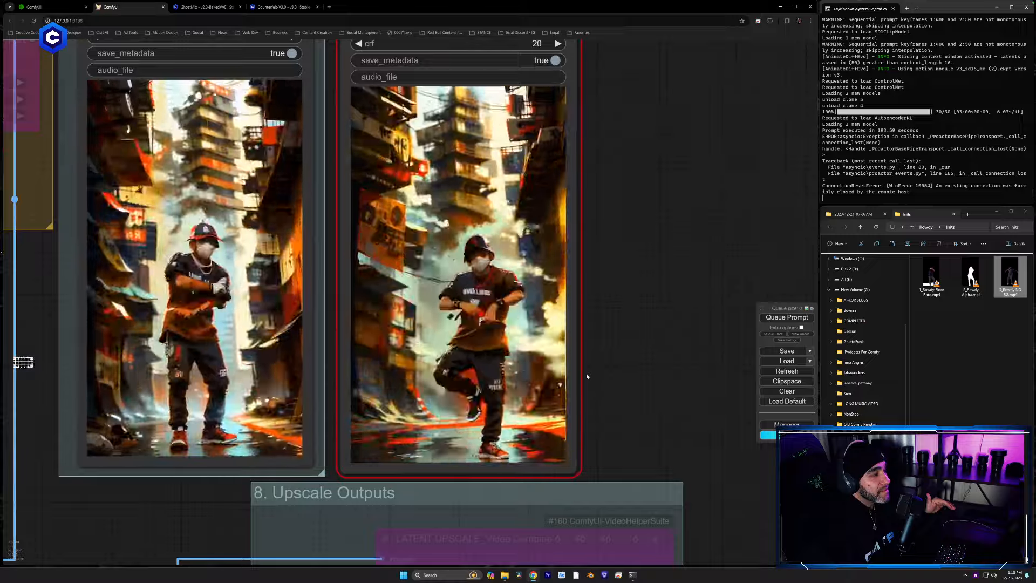
{"action": "left_click_drag", "start_coordinate": [604, 372], "coordinate": [642, 430]}
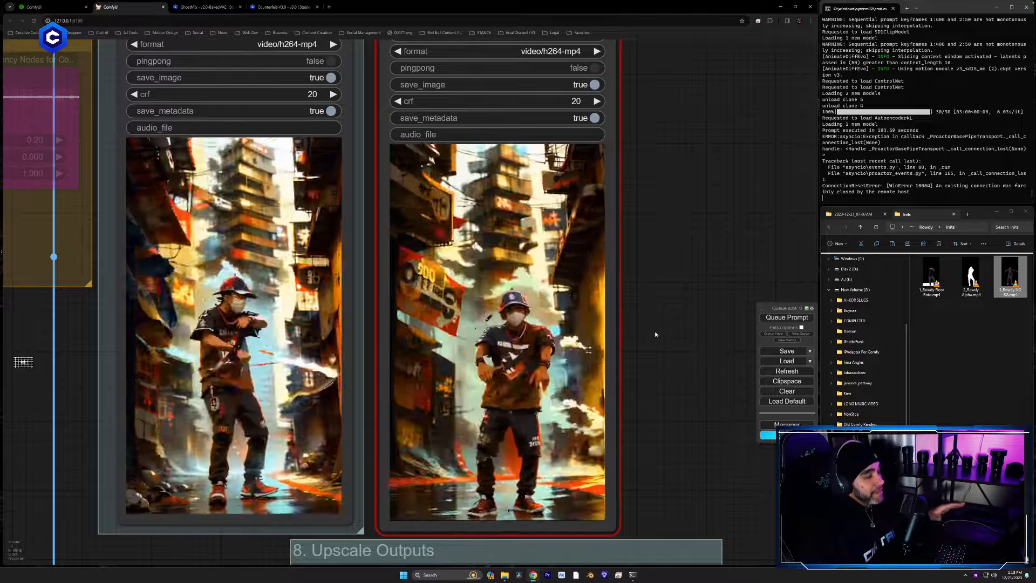
{"action": "left_click_drag", "start_coordinate": [655, 332], "coordinate": [667, 330]}
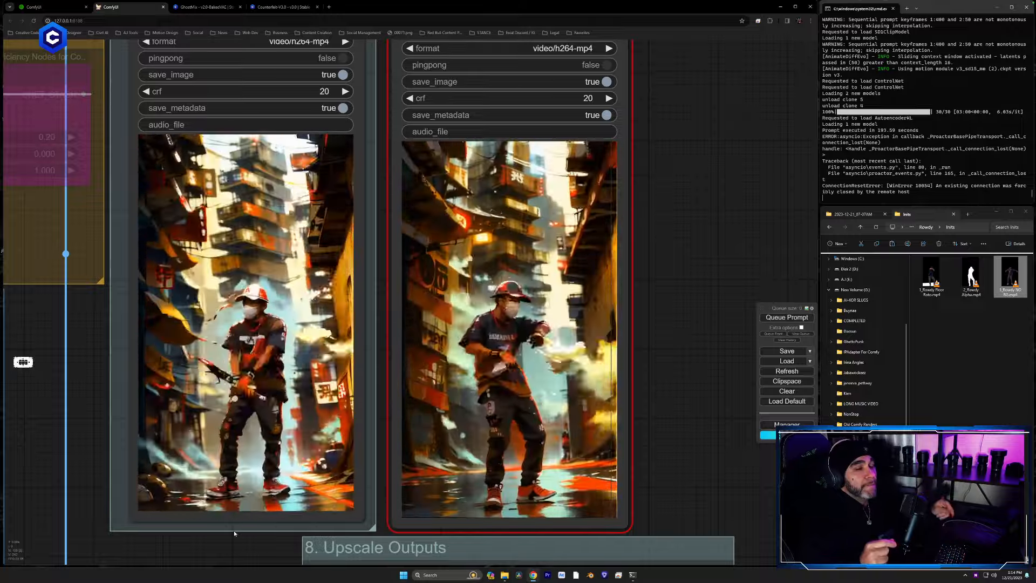
{"action": "scroll", "coordinate": [320, 313], "scroll_direction": "down", "scroll_amount": 1}
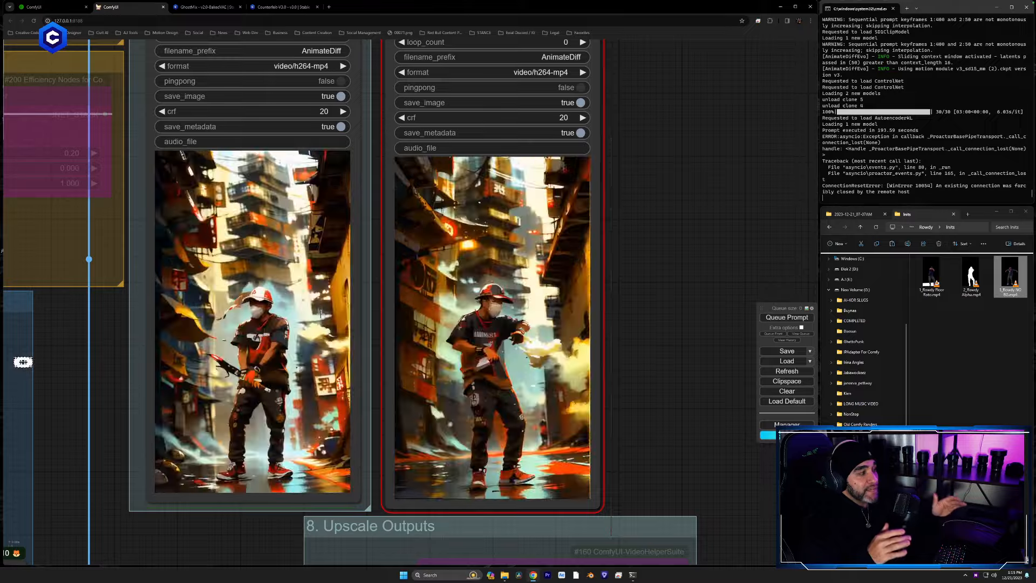
Step: Review the dancer stills and Encode IPAdapter Image settings in the IPAdapter reference images group
{"action": "scroll", "coordinate": [361, 410], "scroll_direction": "down", "scroll_amount": 5}
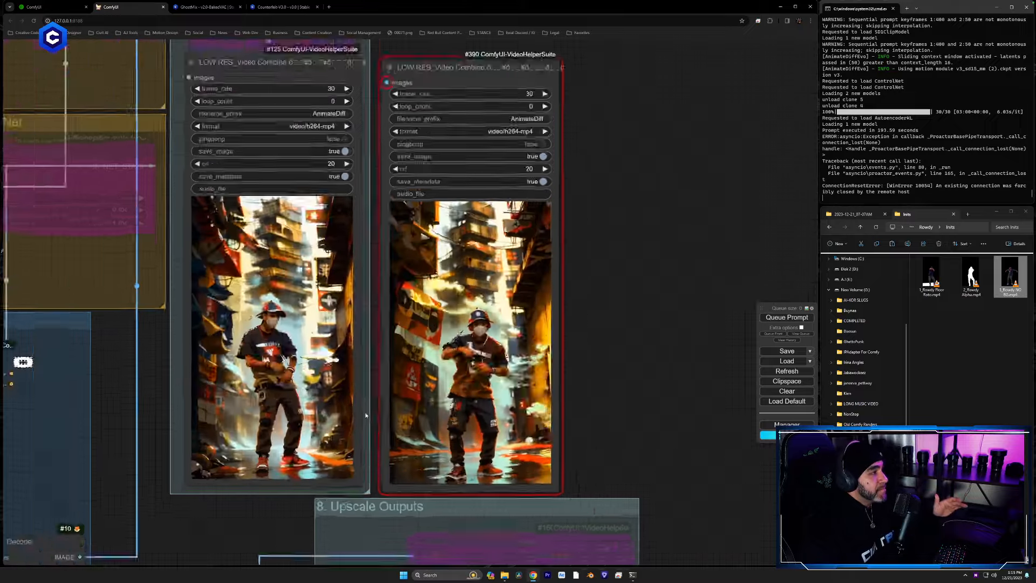
{"action": "left_click_drag", "start_coordinate": [267, 507], "coordinate": [439, 229]}
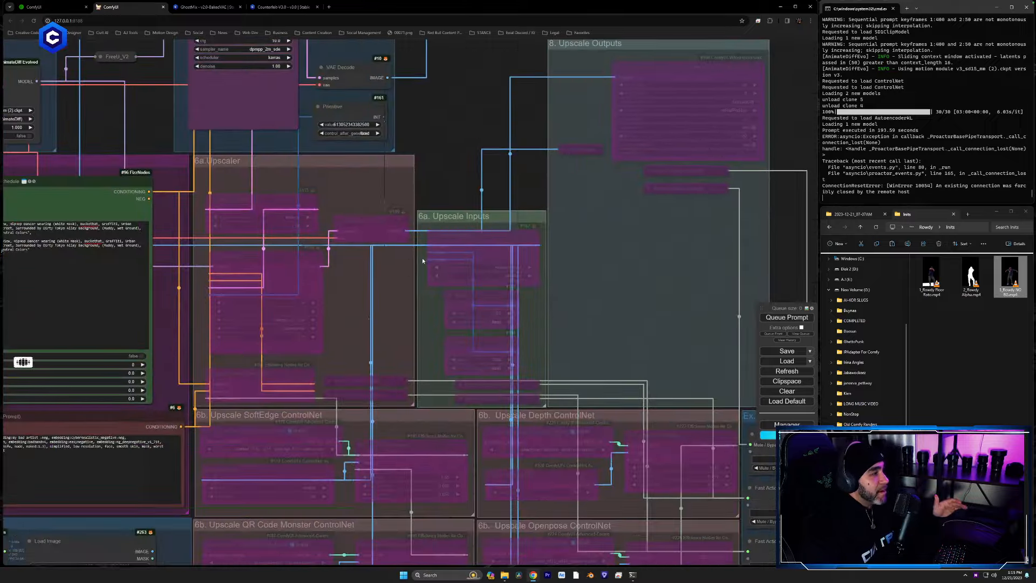
{"action": "left_click_drag", "start_coordinate": [436, 314], "coordinate": [593, 4]}
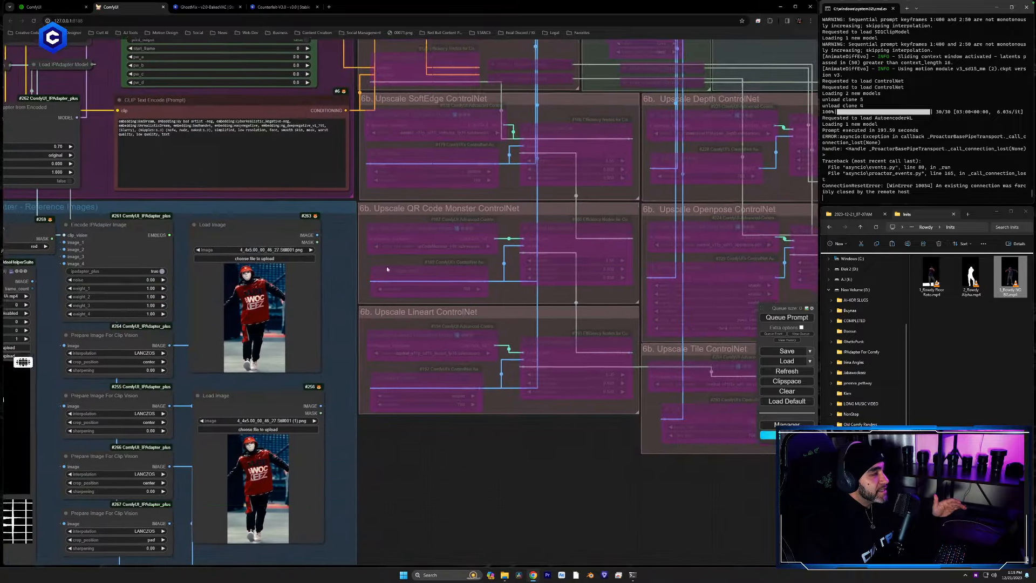
{"action": "left_click_drag", "start_coordinate": [367, 282], "coordinate": [449, 217]}
Step: Return to the two low-res Video Combine previews and compare how their colors and alley details match the references
{"action": "left_click_drag", "start_coordinate": [511, 376], "coordinate": [404, 571]}
{"action": "left_click_drag", "start_coordinate": [524, 139], "coordinate": [330, 561]}
{"action": "scroll", "coordinate": [688, 149], "scroll_direction": "up", "scroll_amount": 5}
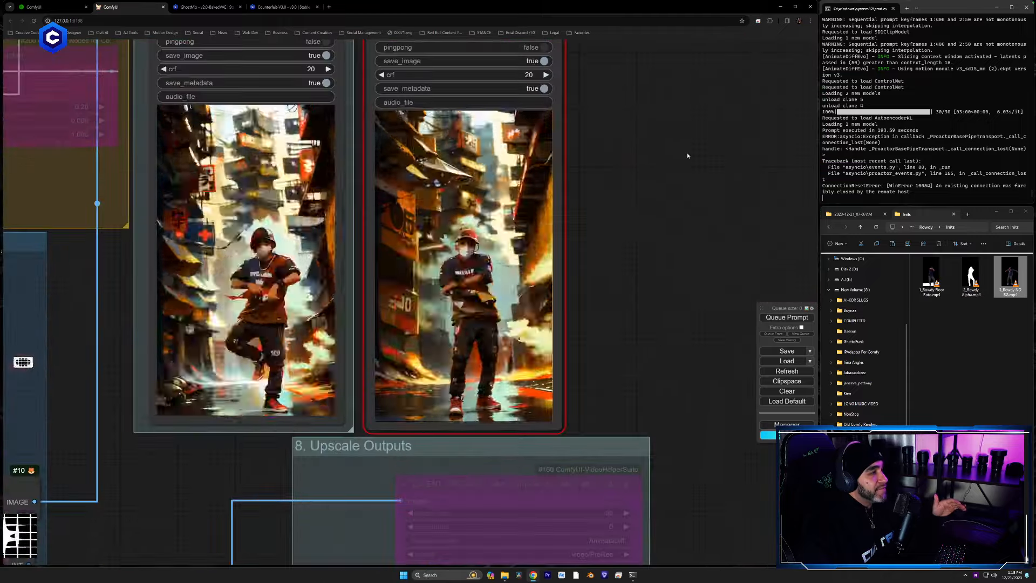
{"action": "scroll", "coordinate": [620, 225], "scroll_direction": "up", "scroll_amount": 1}
{"action": "left_click_drag", "start_coordinate": [600, 263], "coordinate": [645, 272]}
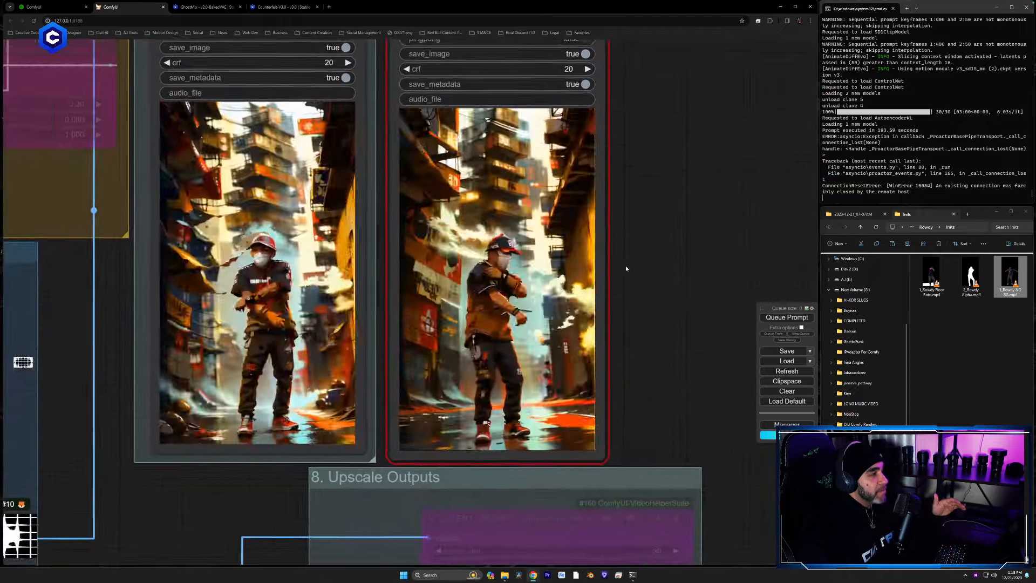
{"action": "scroll", "coordinate": [626, 266], "scroll_direction": "up", "scroll_amount": 2}
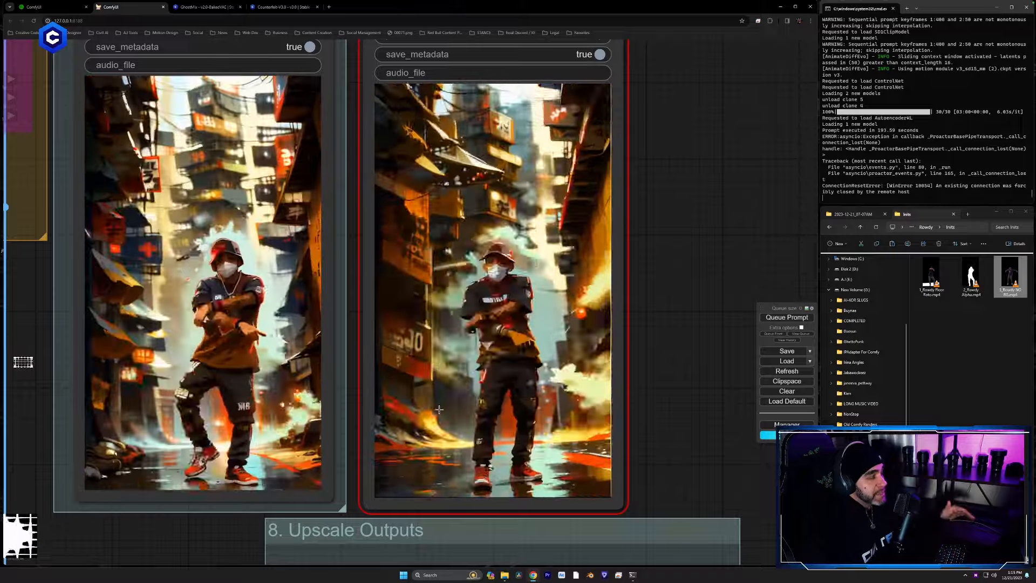
{"action": "scroll", "coordinate": [373, 426], "scroll_direction": "down", "scroll_amount": 2}
{"action": "scroll", "coordinate": [373, 426], "scroll_direction": "down", "scroll_amount": 2}
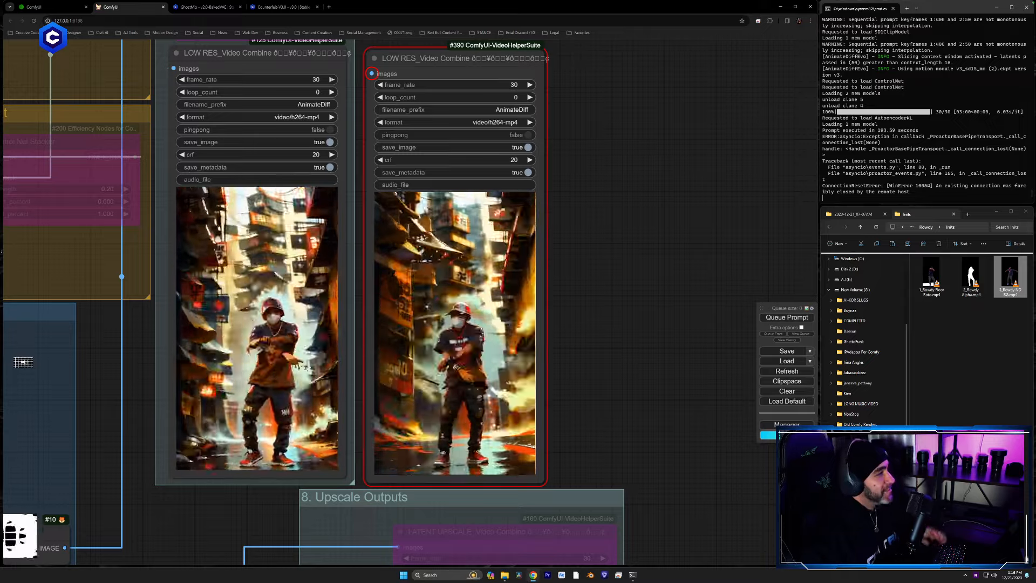
{"action": "scroll", "coordinate": [182, 447], "scroll_direction": "down", "scroll_amount": 5}
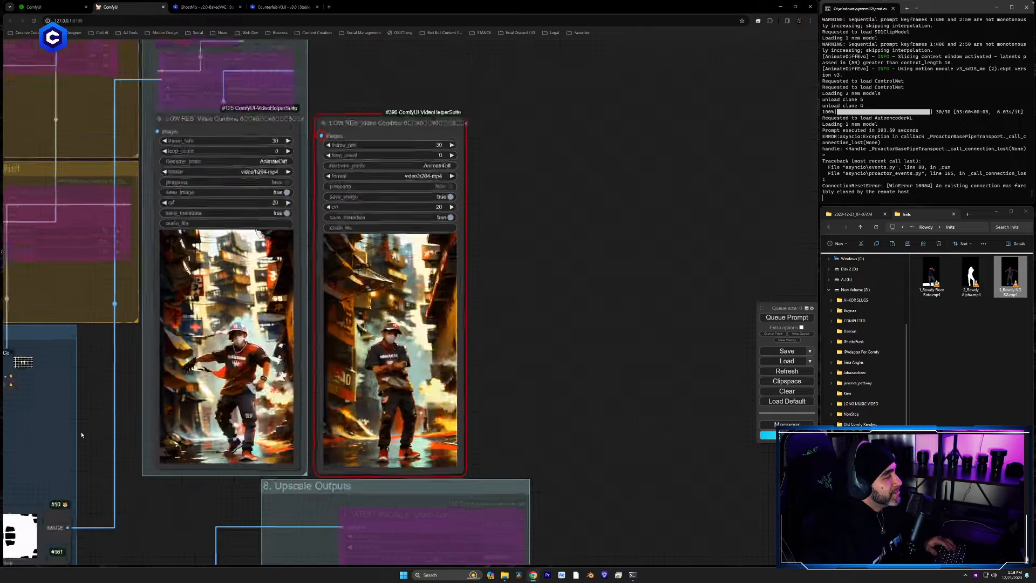
{"action": "left_click_drag", "start_coordinate": [148, 487], "coordinate": [347, 354]}
{"action": "left_click_drag", "start_coordinate": [482, 367], "coordinate": [787, 324]}
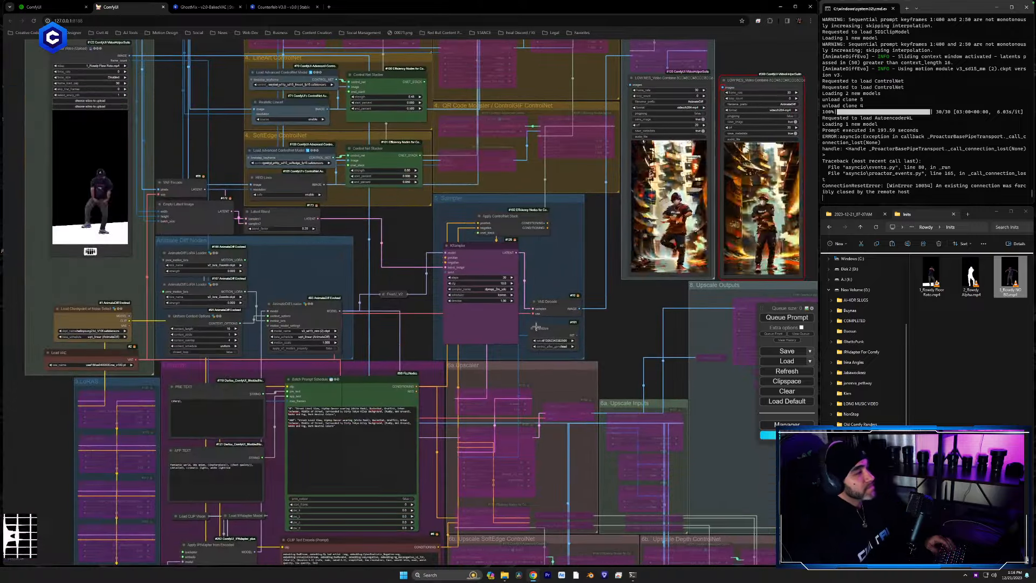
Step: Switch to the GhostMix v2.0-BakedVAE page on Civitai and look through its sample images
{"action": "left_click", "coordinate": [198, 7]}
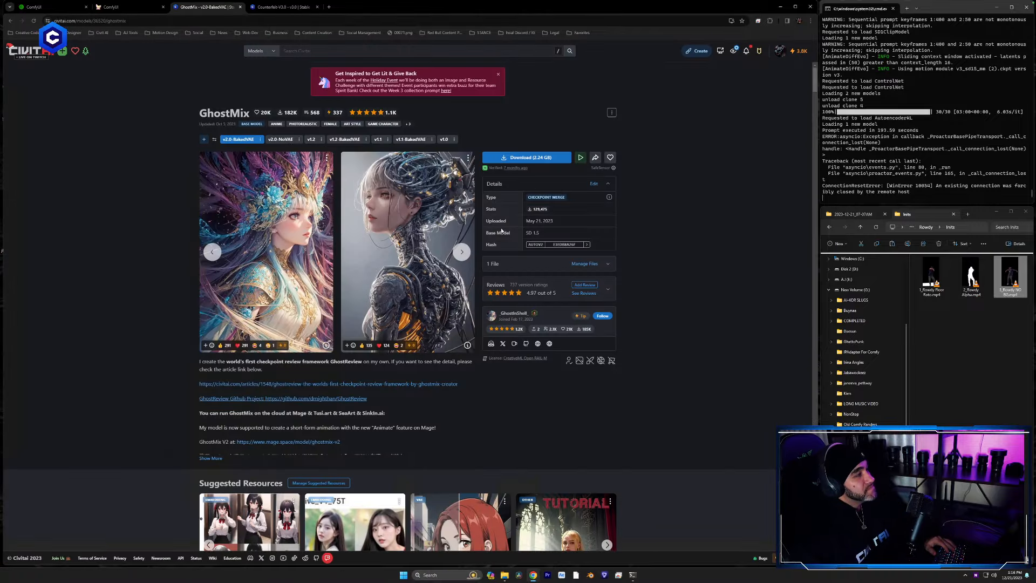
{"action": "left_click", "coordinate": [461, 252]}
{"action": "left_click", "coordinate": [460, 252]}
{"action": "left_click", "coordinate": [461, 251]}
{"action": "left_click", "coordinate": [461, 252]}
{"action": "left_click", "coordinate": [461, 252]}
{"action": "left_click", "coordinate": [461, 252]}
{"action": "left_click", "coordinate": [461, 252]}
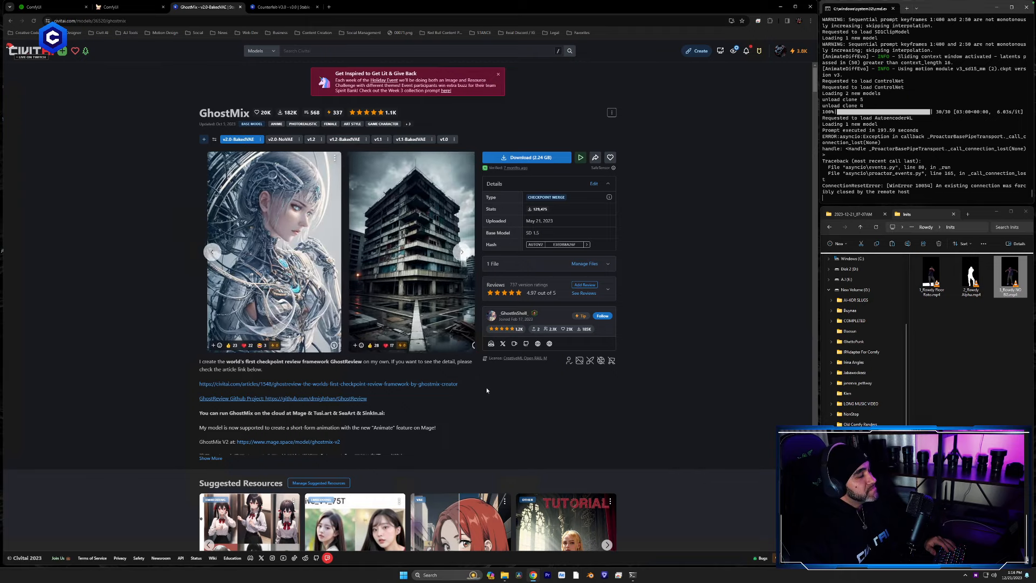
Step: Examine the range of styles in the GhostMix community gallery images
{"action": "scroll", "coordinate": [658, 450], "scroll_direction": "down", "scroll_amount": 10}
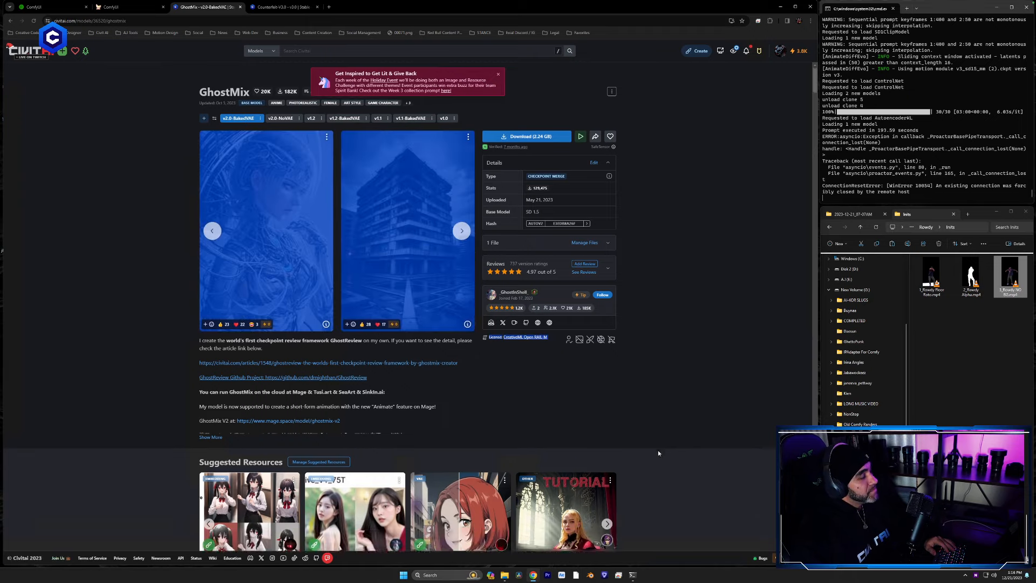
{"action": "scroll", "coordinate": [658, 452], "scroll_direction": "down", "scroll_amount": 4}
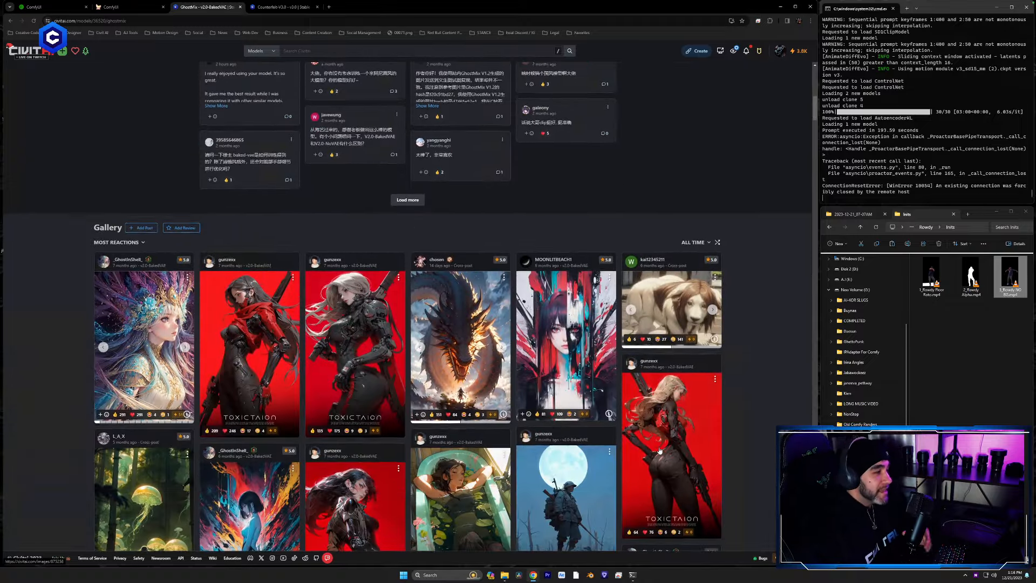
{"action": "scroll", "coordinate": [663, 448], "scroll_direction": "down", "scroll_amount": 5}
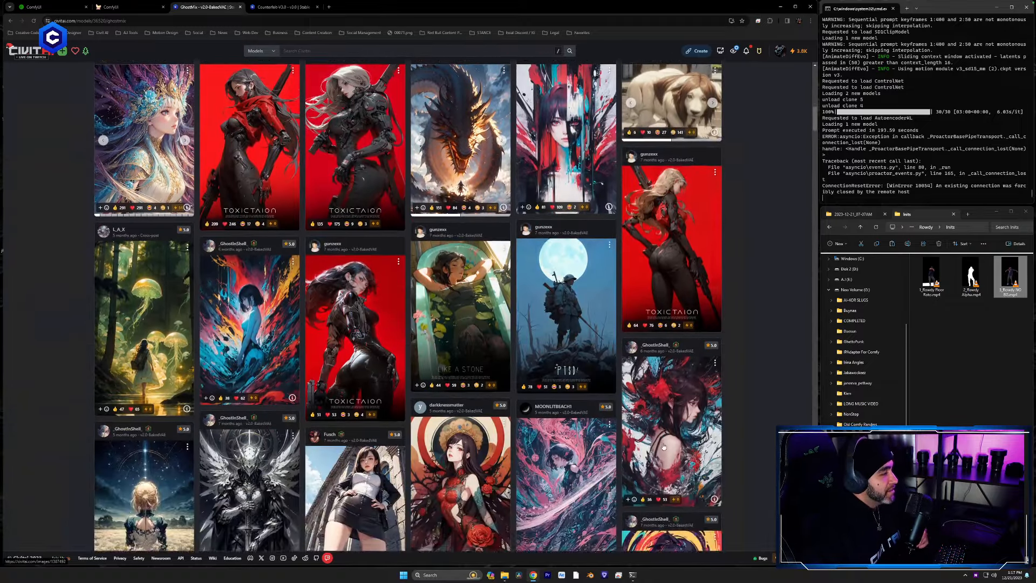
{"action": "scroll", "coordinate": [662, 440], "scroll_direction": "down", "scroll_amount": 3}
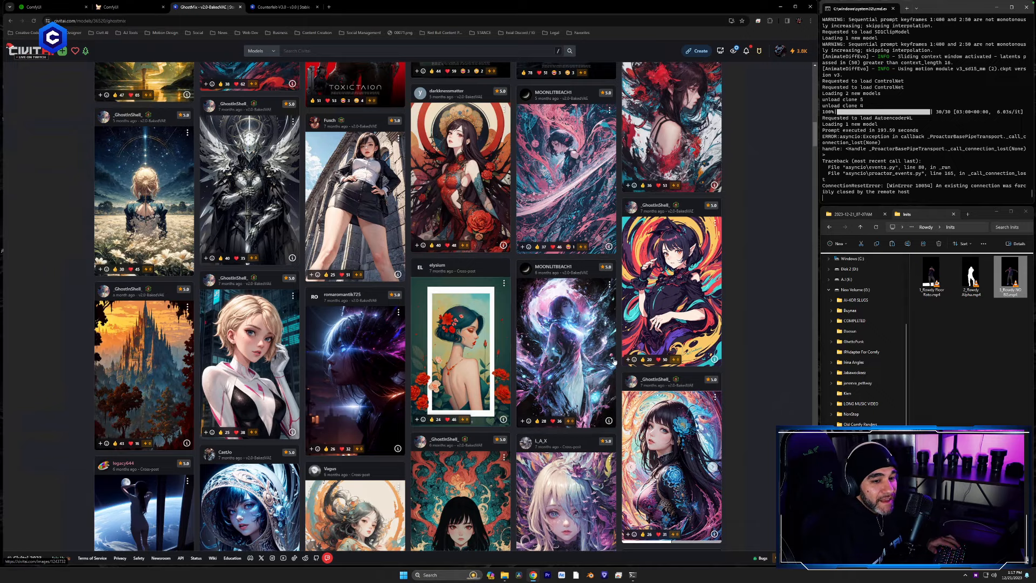
{"action": "scroll", "coordinate": [602, 374], "scroll_direction": "down", "scroll_amount": 7}
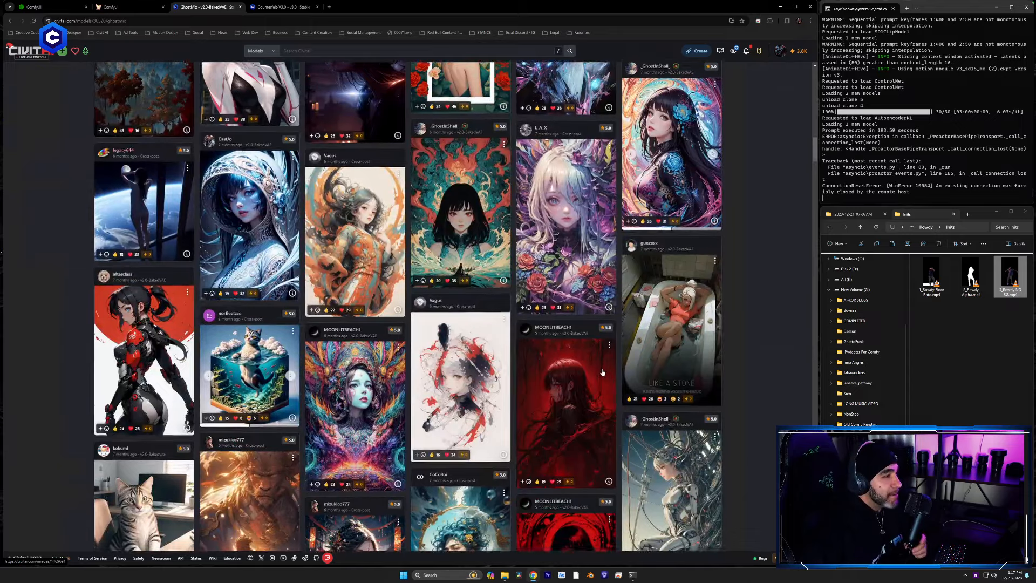
{"action": "scroll", "coordinate": [602, 372], "scroll_direction": "down", "scroll_amount": 4}
{"action": "scroll", "coordinate": [602, 371], "scroll_direction": "down", "scroll_amount": 7}
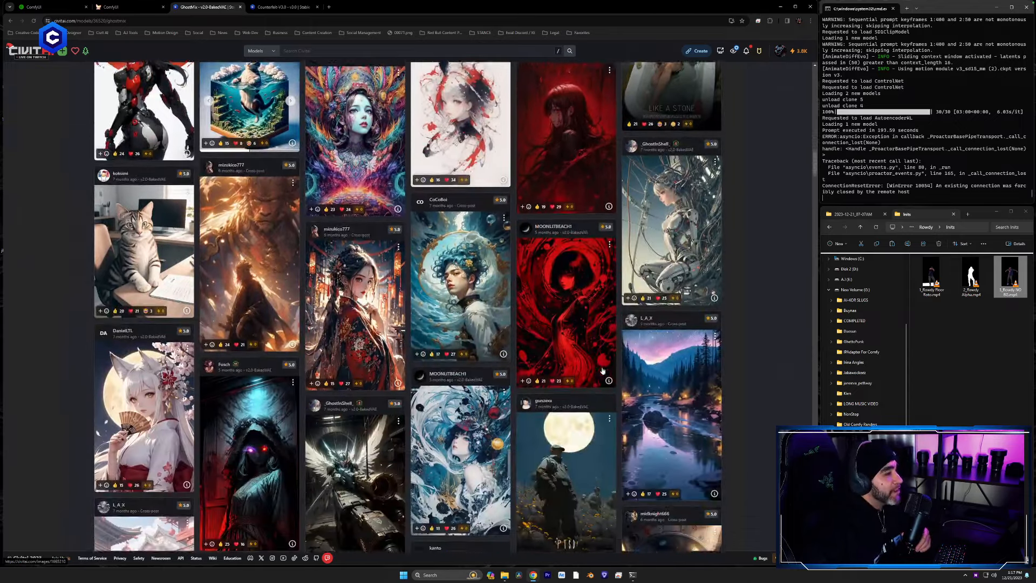
{"action": "scroll", "coordinate": [602, 371], "scroll_direction": "down", "scroll_amount": 6}
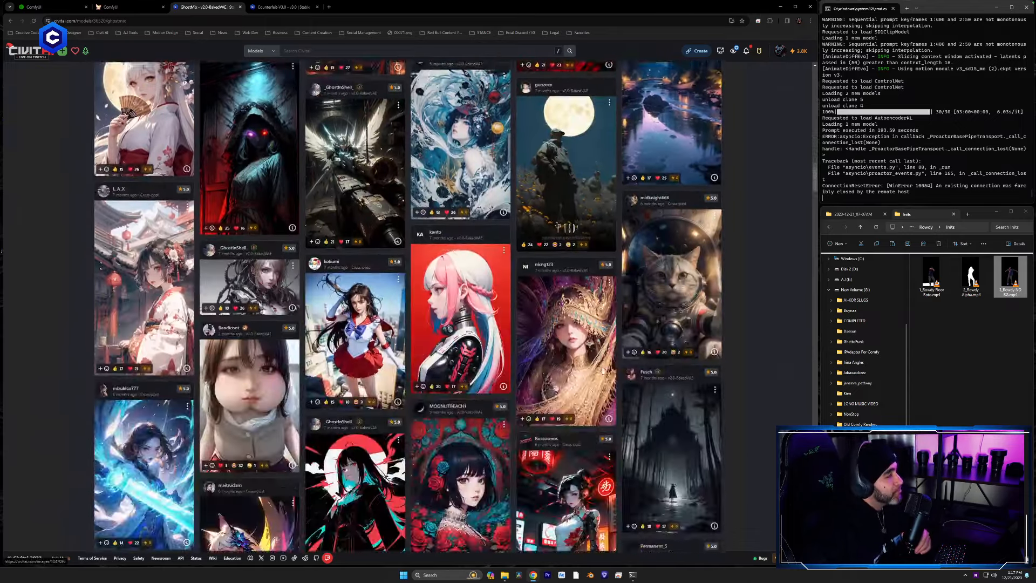
Step: Return to the start of the GhostMix page and open Civitai's Models listing in a separate browser tab
{"action": "scroll", "coordinate": [602, 371], "scroll_direction": "up", "scroll_amount": 20}
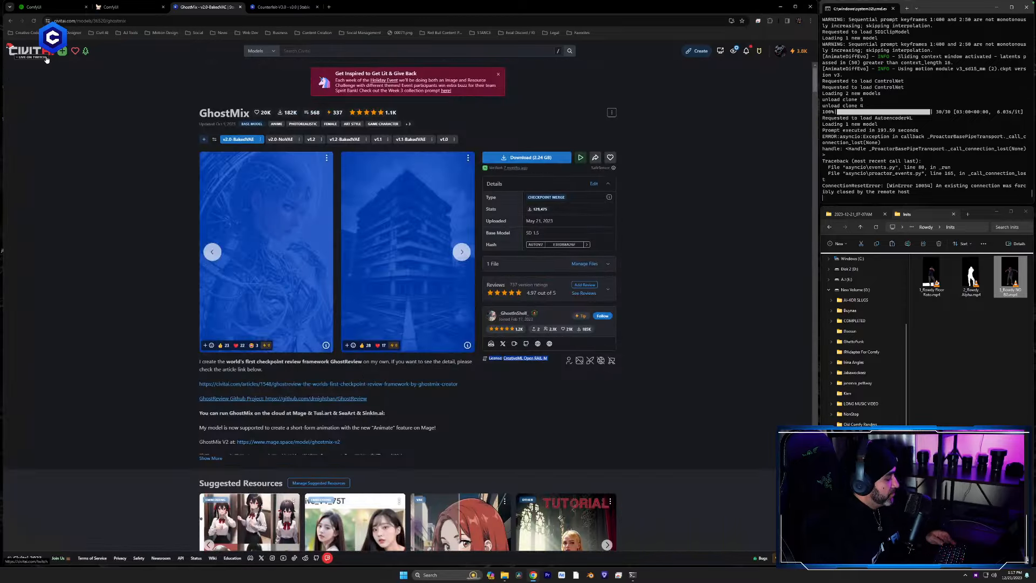
{"action": "left_click", "coordinate": [262, 8]}
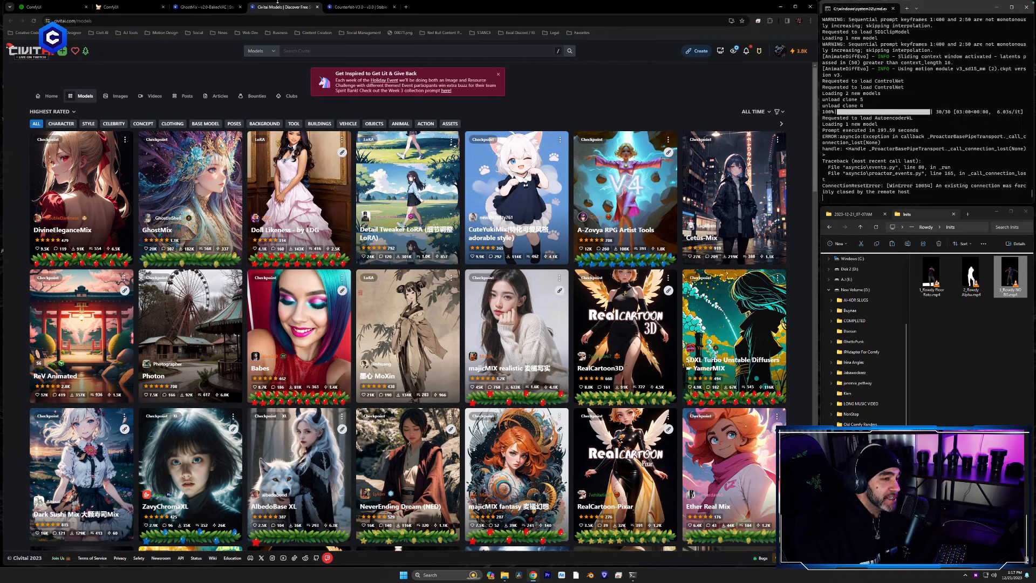
Step: Return to the second ComfyUI workflow and examine the reference images loaded in the optional IPAdapter group
{"action": "mouse_move", "coordinate": [280, 3]}
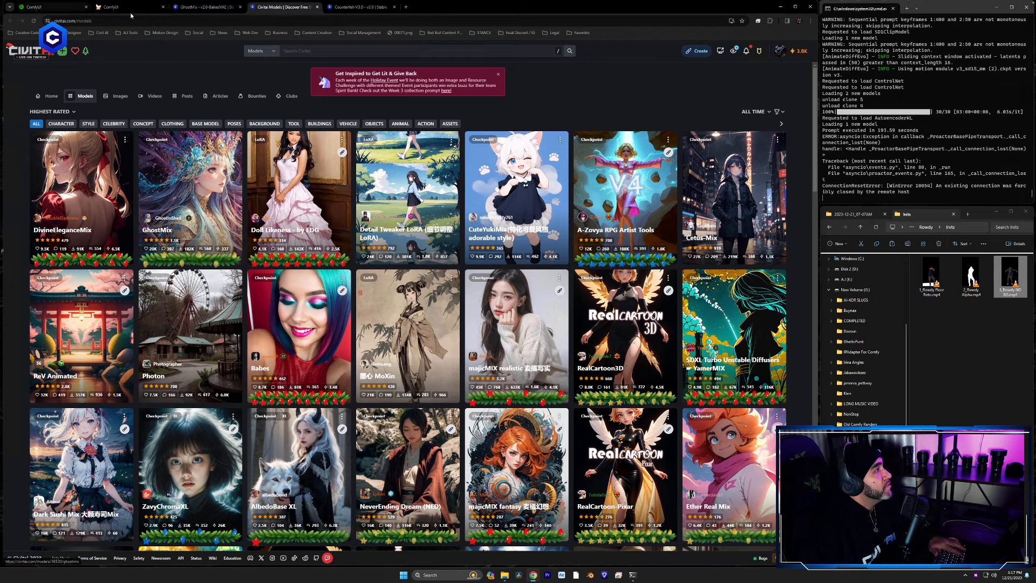
{"action": "left_click", "coordinate": [75, 9]}
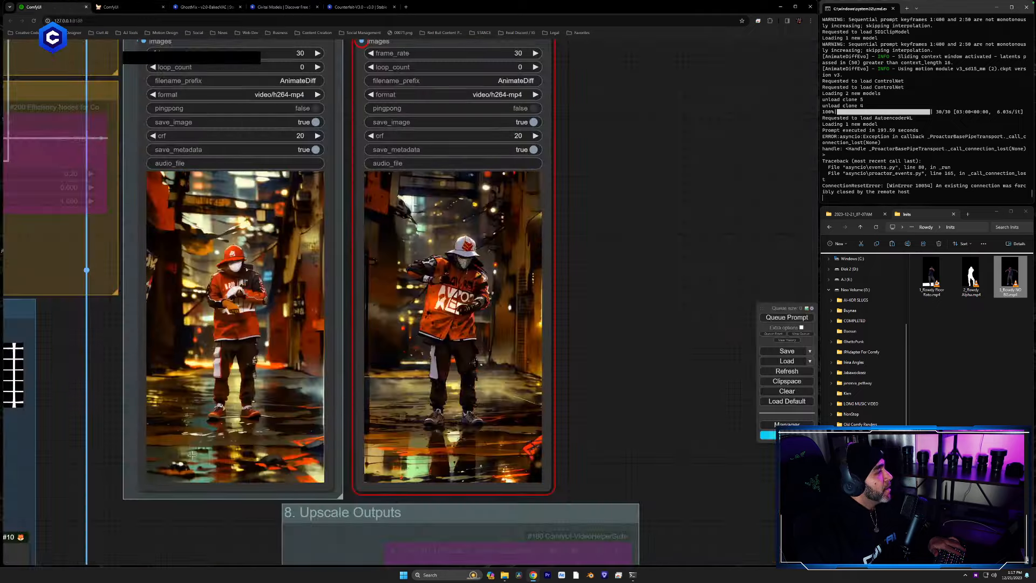
{"action": "key", "text": "ctrl+Tab"}
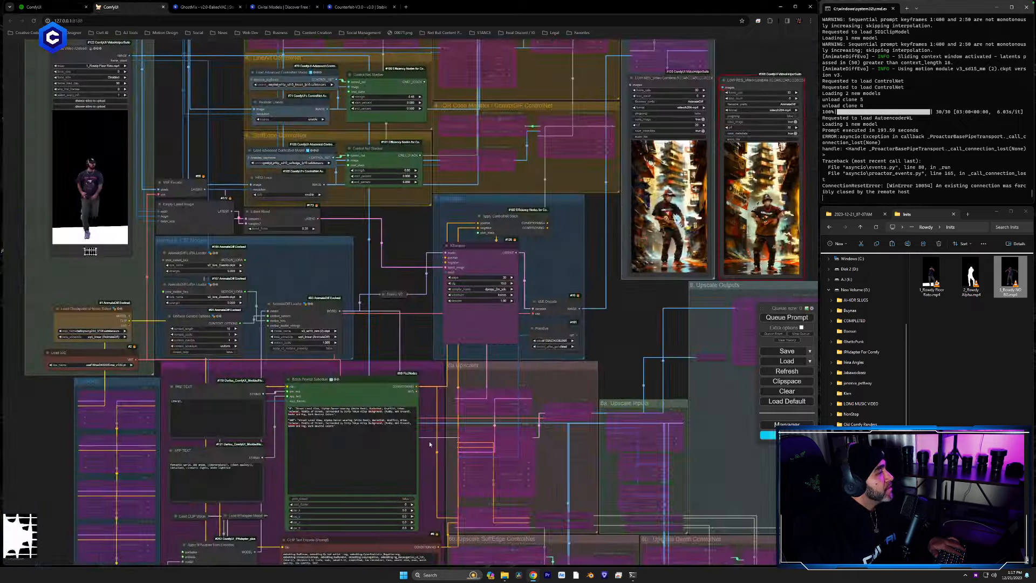
{"action": "left_click_drag", "start_coordinate": [430, 426], "coordinate": [422, 84]}
{"action": "scroll", "coordinate": [480, 403], "scroll_direction": "up", "scroll_amount": 4}
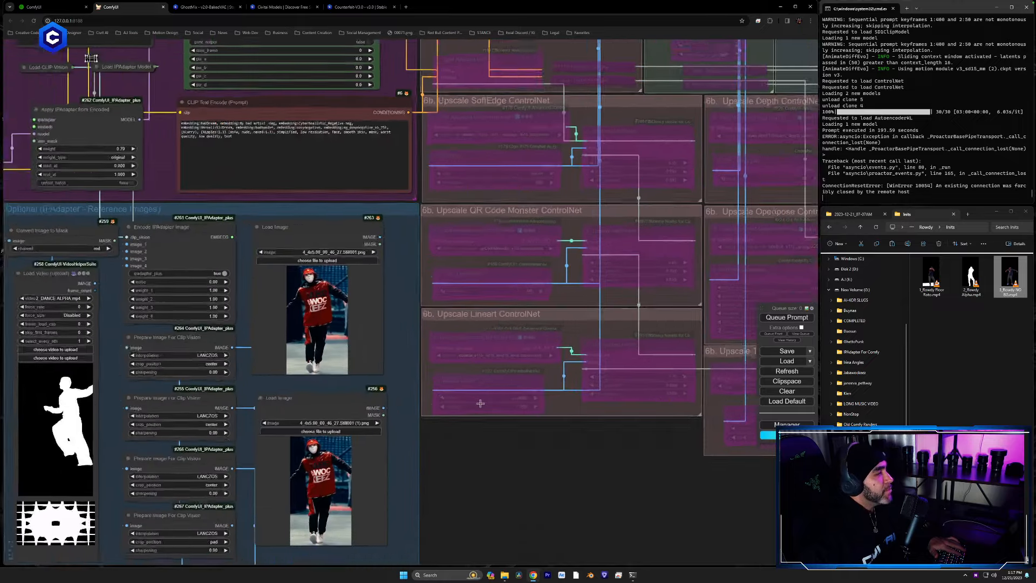
{"action": "scroll", "coordinate": [480, 403], "scroll_direction": "up", "scroll_amount": 8}
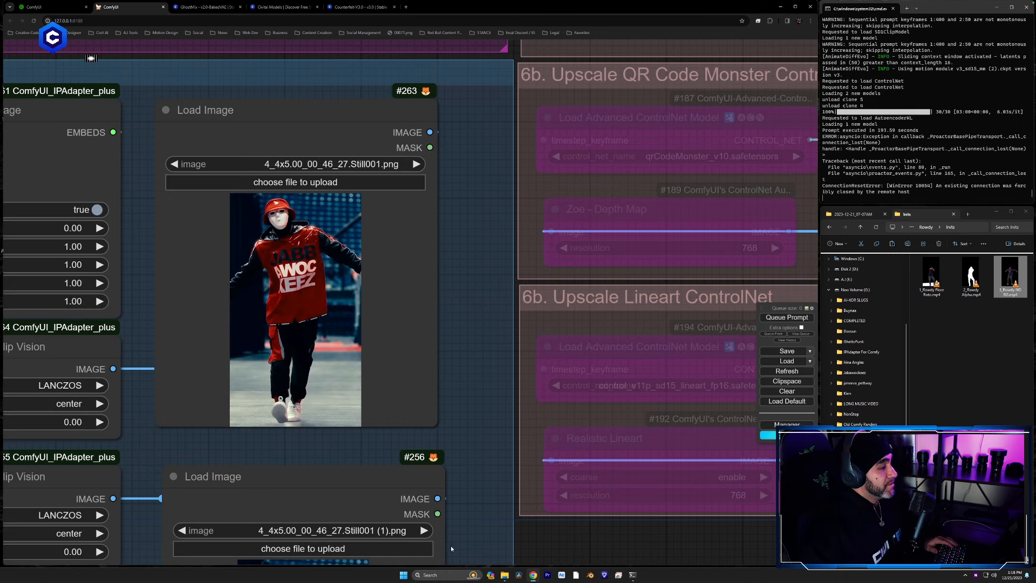
Step: Switch to Discord and open the Civitai server's Office Hours chat to find the reference images posted there
{"action": "left_click", "coordinate": [449, 574]}
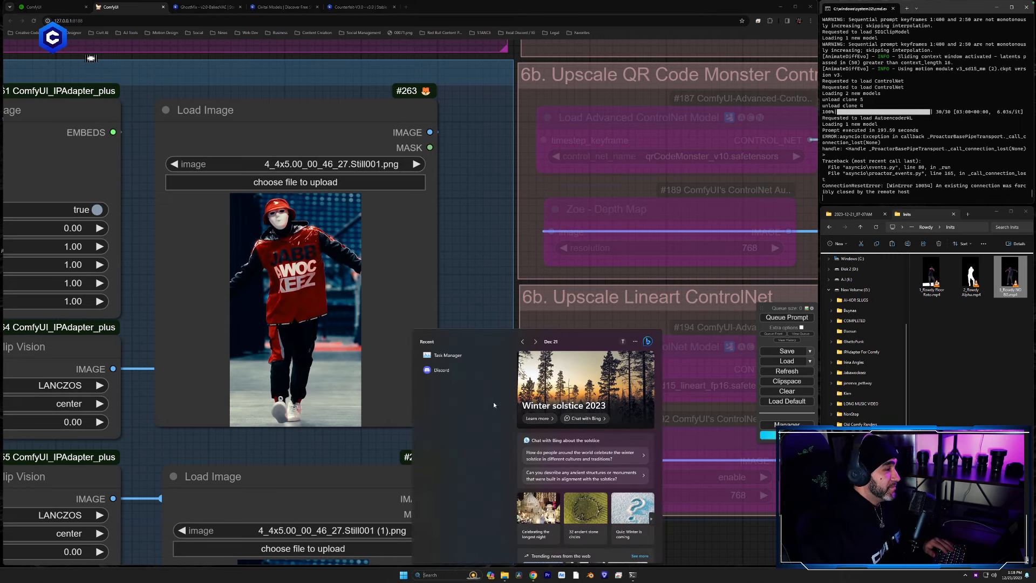
{"action": "key", "text": "Escape"}
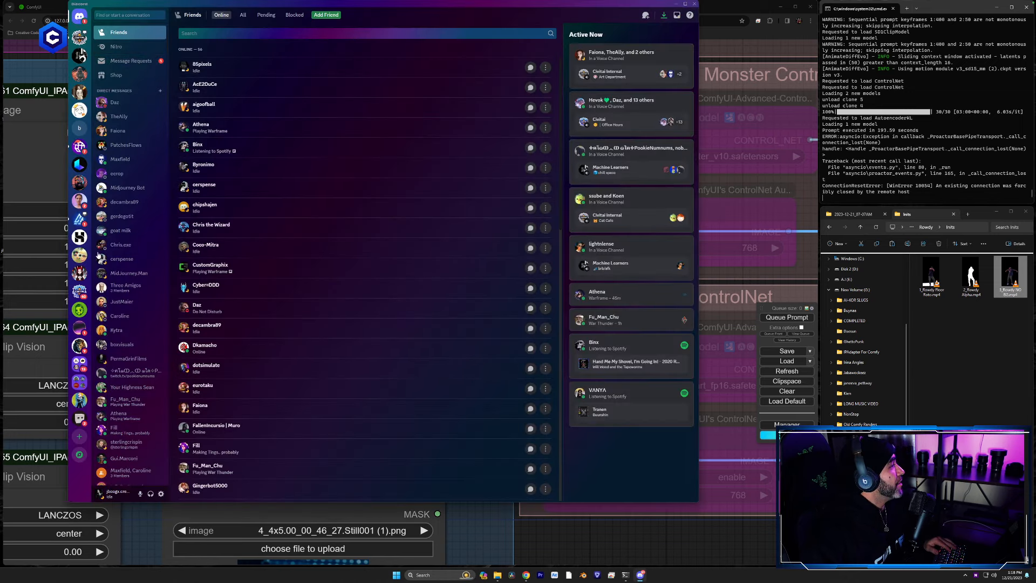
{"action": "left_click", "coordinate": [116, 301]}
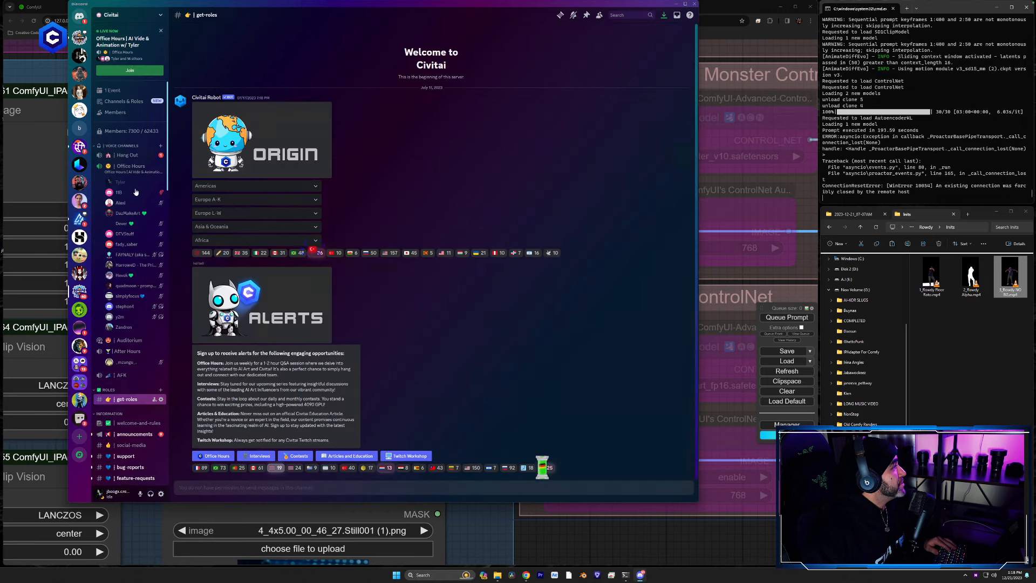
{"action": "left_click", "coordinate": [154, 167]}
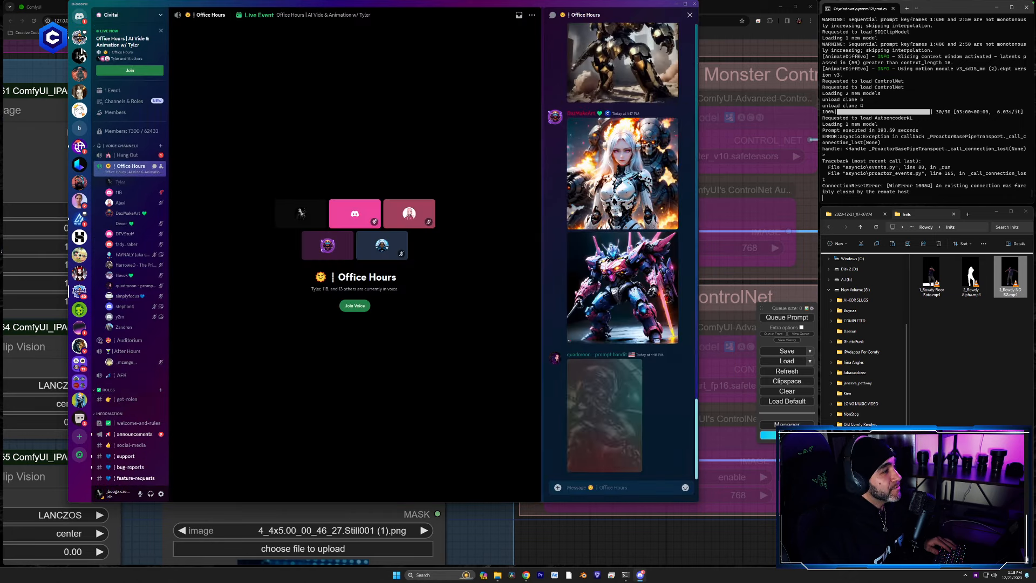
{"action": "scroll", "coordinate": [633, 249], "scroll_direction": "up", "scroll_amount": 1}
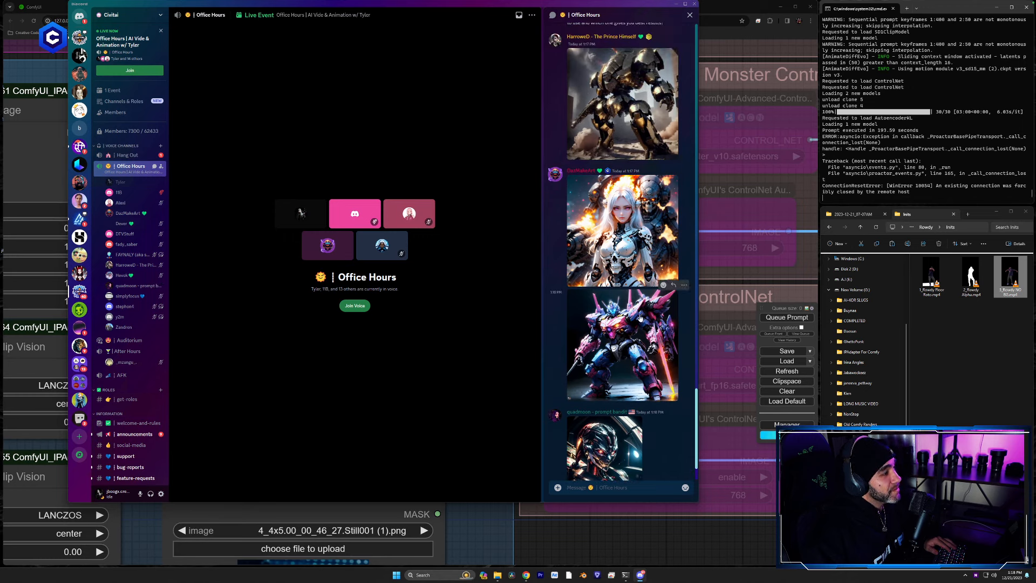
{"action": "scroll", "coordinate": [637, 321], "scroll_direction": "down", "scroll_amount": 1}
{"action": "scroll", "coordinate": [637, 318], "scroll_direction": "down", "scroll_amount": 1}
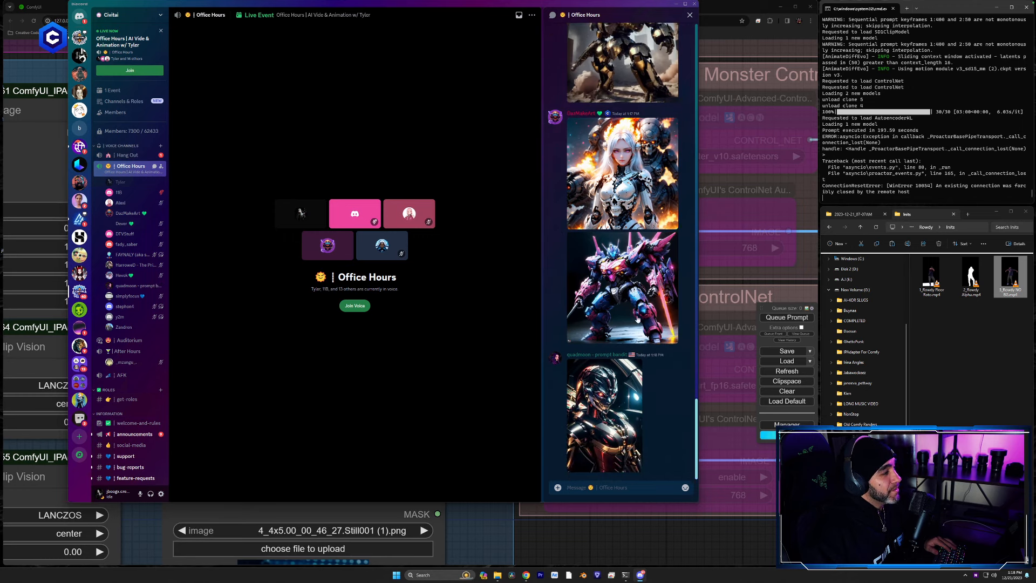
Step: Open the red-eyed chrome robot image from the chat in the browser, save it into the Inits folder, and close its tab
{"action": "left_click", "coordinate": [612, 429]}
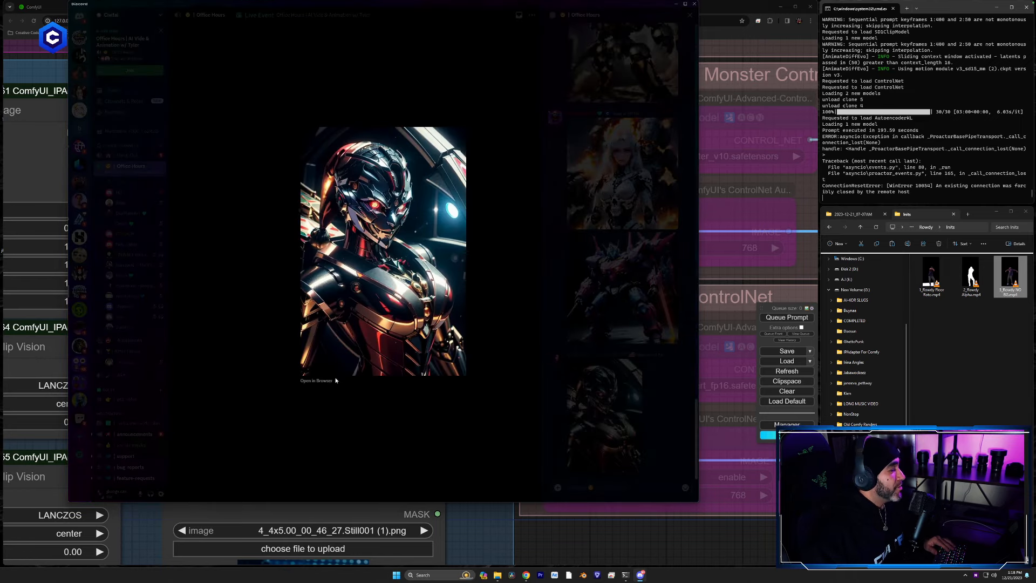
{"action": "left_click", "coordinate": [318, 381]}
{"action": "left_click_drag", "start_coordinate": [410, 277], "coordinate": [971, 394]}
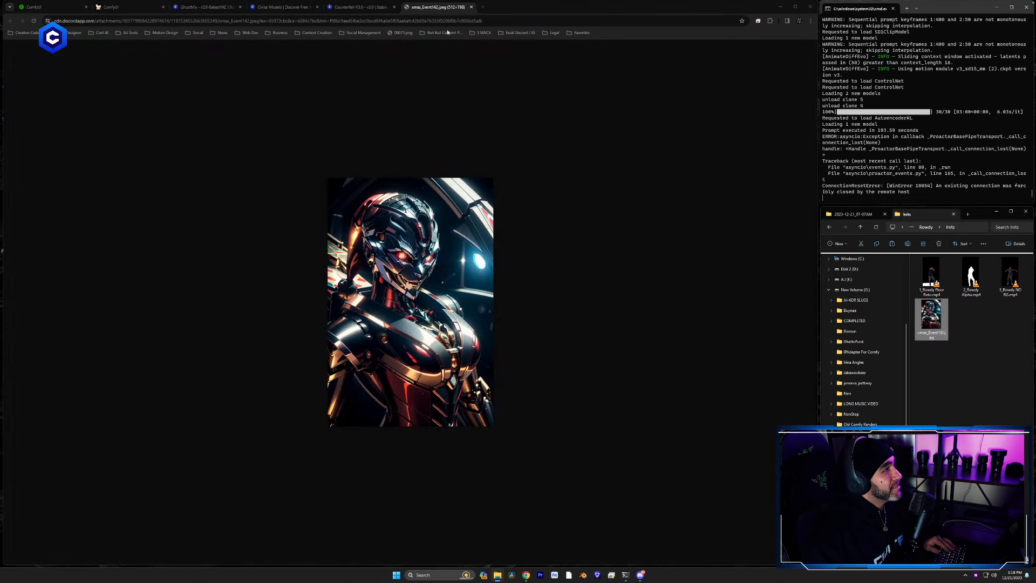
{"action": "left_click", "coordinate": [471, 7]}
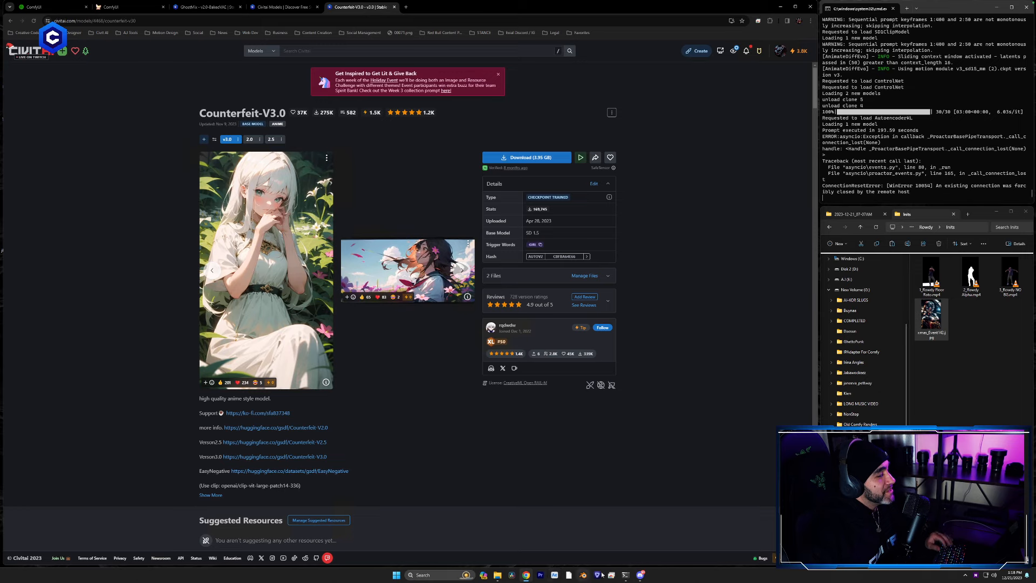
Step: Return to the Office Hours chat in Discord and save the yellow-horned mecha image into the Inits folder
{"action": "left_click", "coordinate": [639, 575]}
{"action": "left_click", "coordinate": [548, 286]}
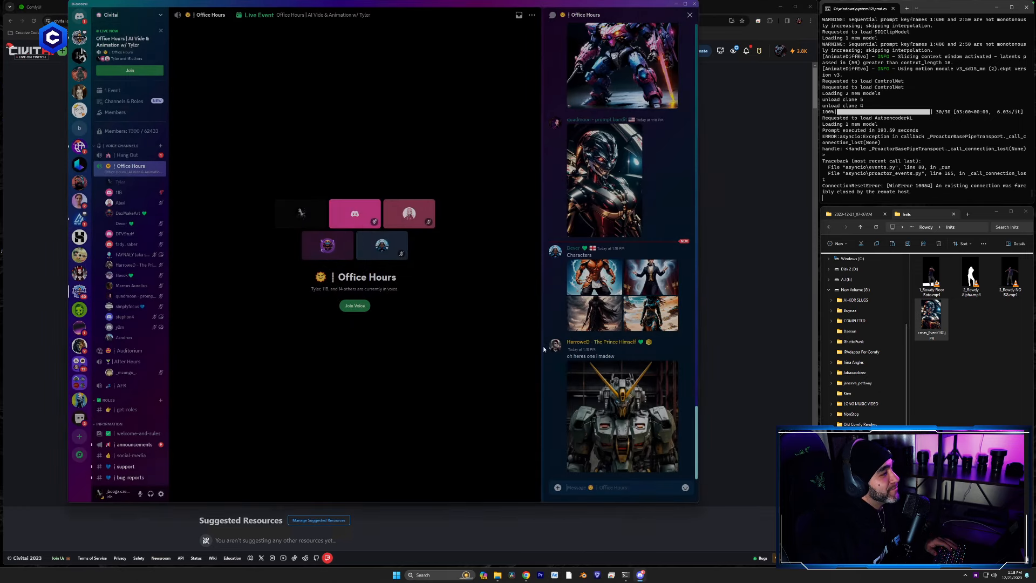
{"action": "left_click", "coordinate": [623, 421]}
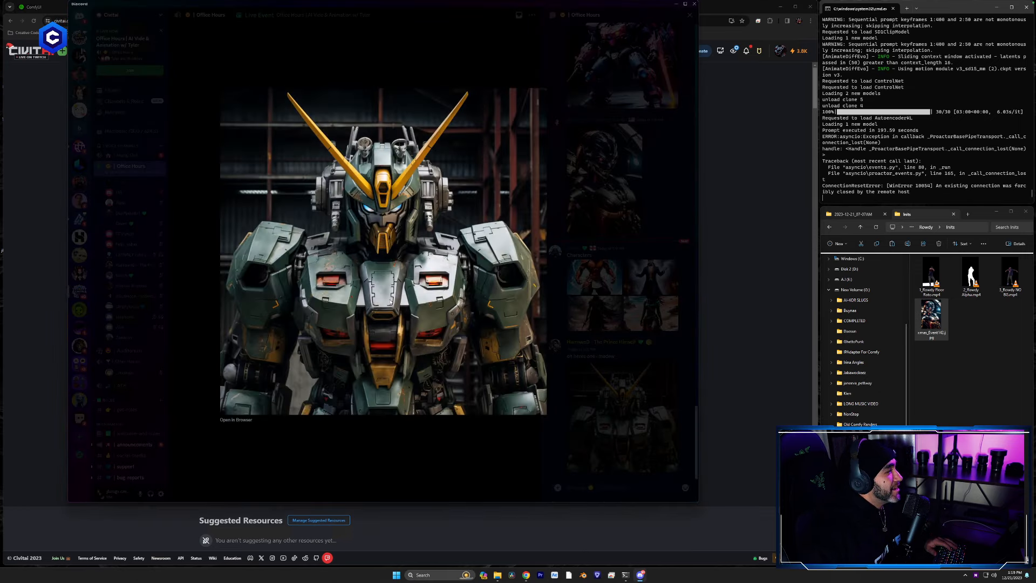
{"action": "left_click_drag", "start_coordinate": [464, 270], "coordinate": [953, 386]}
{"action": "left_click", "coordinate": [598, 398]}
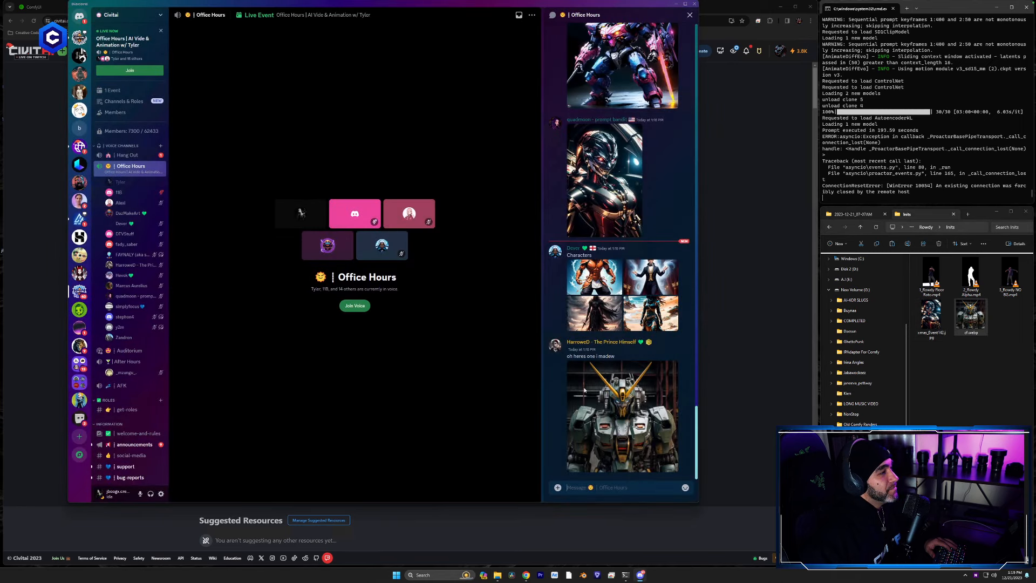
{"action": "left_click", "coordinate": [746, 322]}
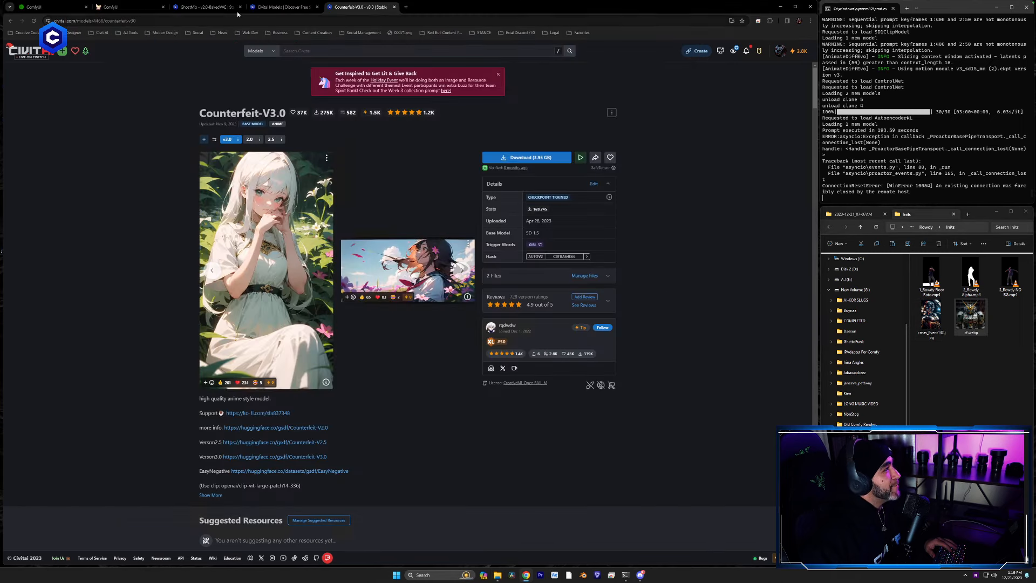
Step: Save the mossy cave landscape and the neon city street images from the Office Hours chat into the Inits folder
{"action": "left_click", "coordinate": [134, 7]}
{"action": "left_click_drag", "start_coordinate": [478, 452], "coordinate": [503, 410]}
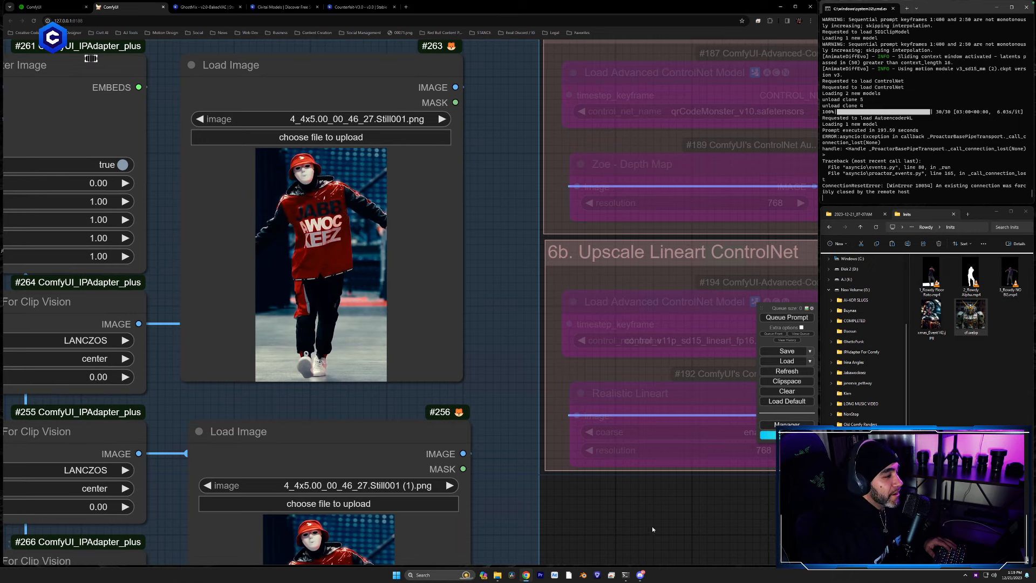
{"action": "left_click", "coordinate": [641, 577]}
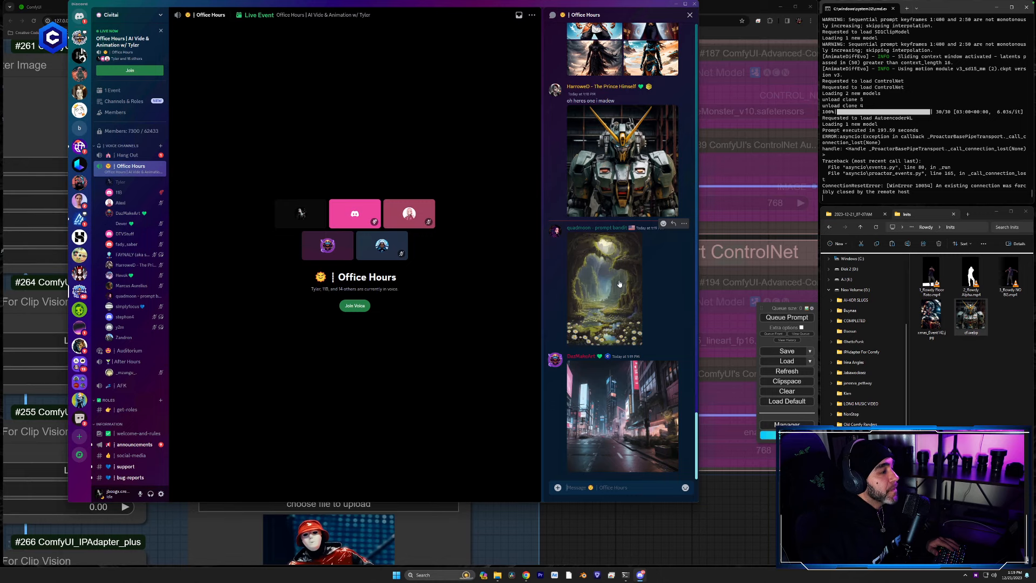
{"action": "left_click", "coordinate": [619, 300]}
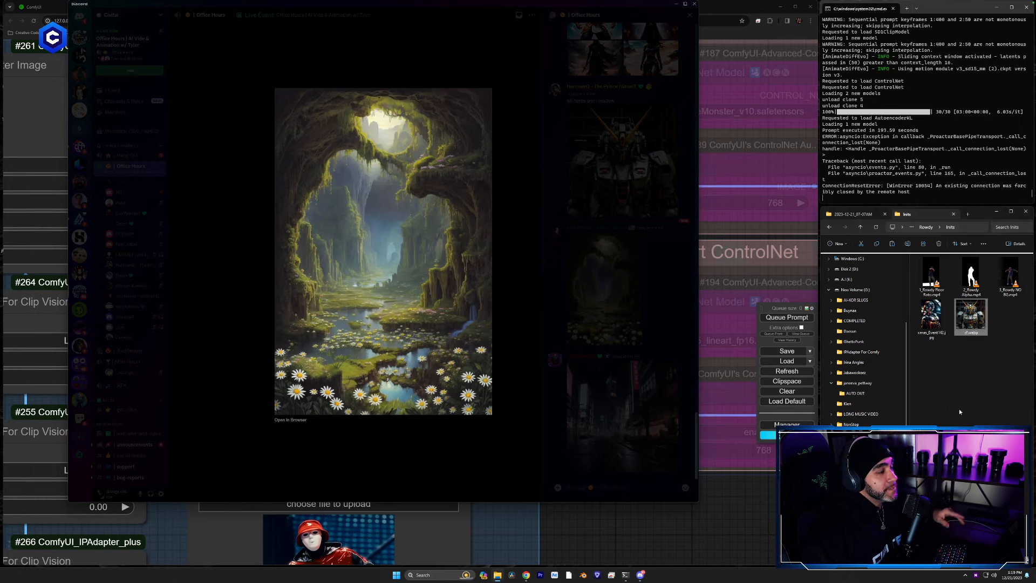
{"action": "left_click", "coordinate": [584, 399]}
{"action": "left_click", "coordinate": [629, 404]}
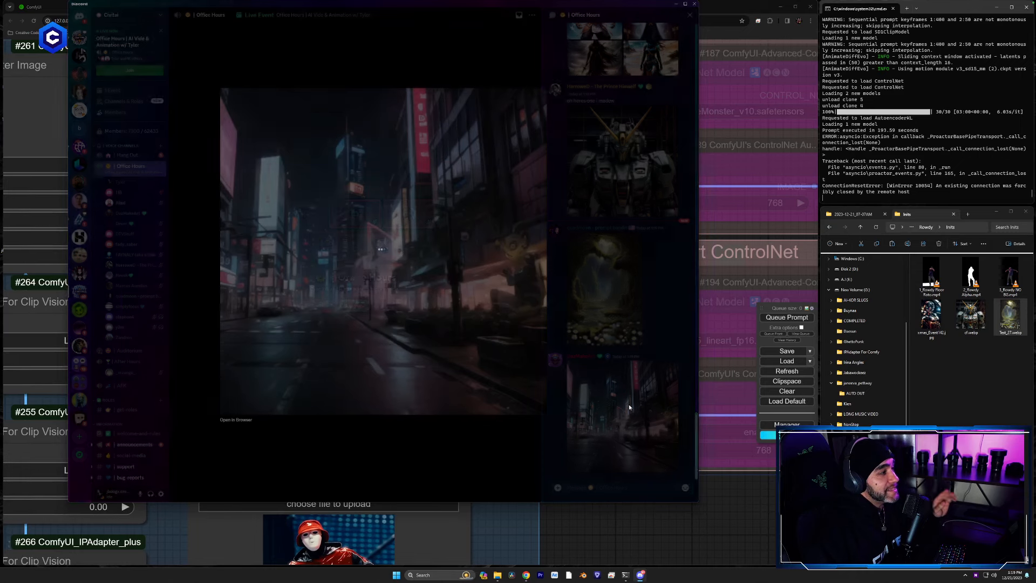
{"action": "left_click_drag", "start_coordinate": [398, 270], "coordinate": [952, 433]}
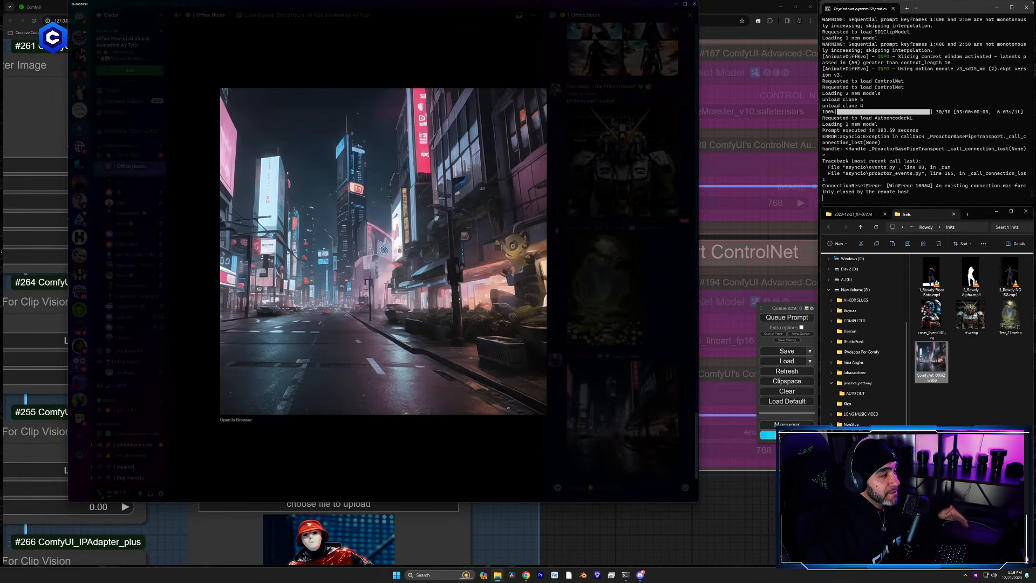
{"action": "left_click", "coordinate": [756, 503]}
Step: Load xmas_Event142.jpg from the Inits folder into the two character Load Image nodes, #263 and #256
{"action": "scroll", "coordinate": [689, 430], "scroll_direction": "up", "scroll_amount": 2}
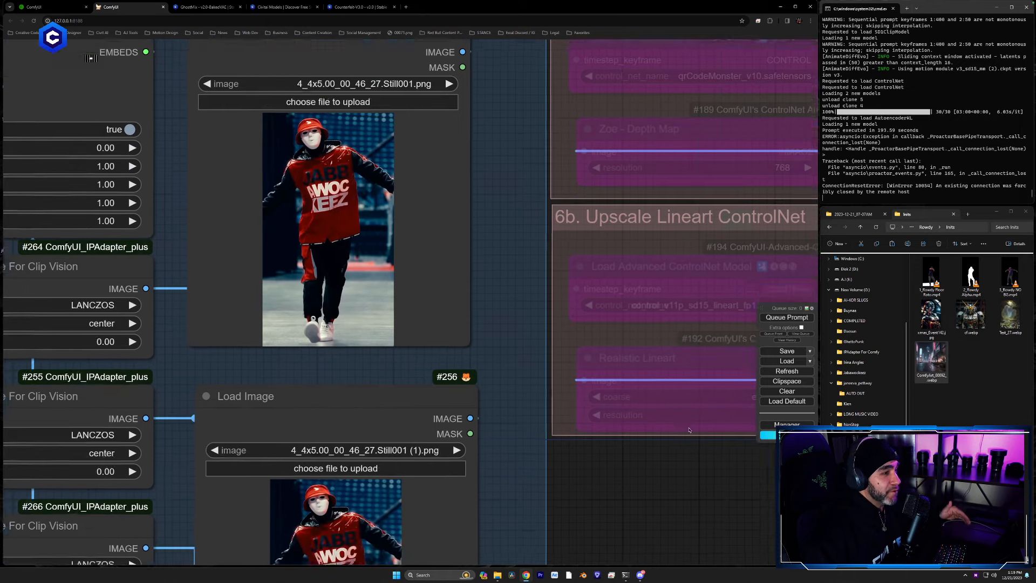
{"action": "left_click_drag", "start_coordinate": [689, 487], "coordinate": [739, 503]}
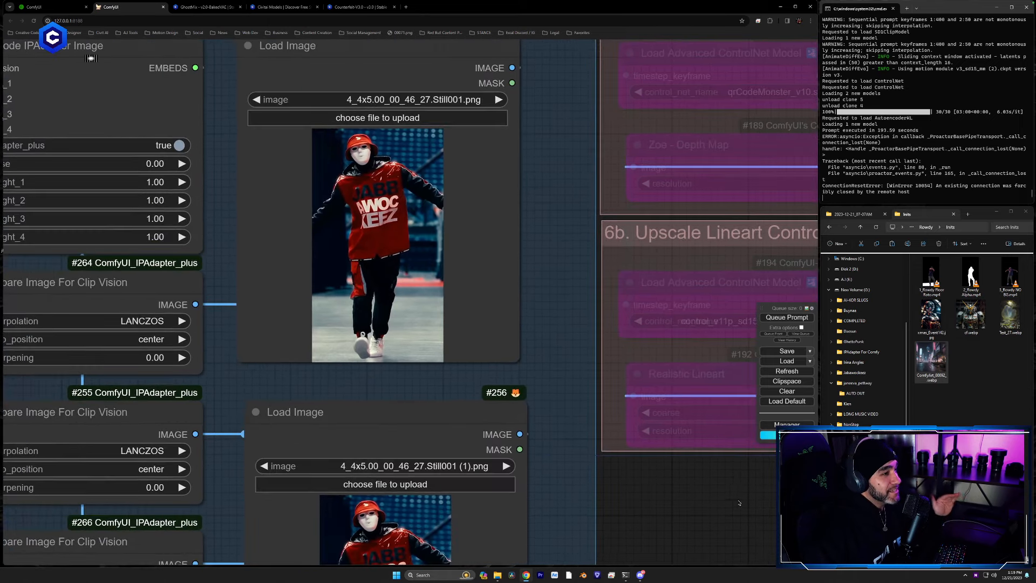
{"action": "left_click_drag", "start_coordinate": [931, 315], "coordinate": [393, 255]}
{"action": "left_click_drag", "start_coordinate": [768, 449], "coordinate": [802, 355]}
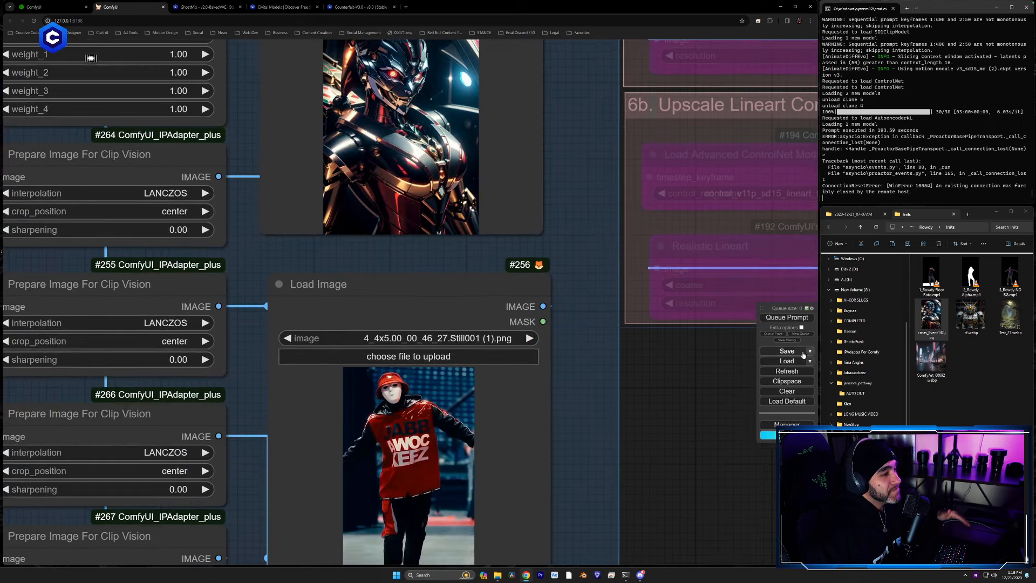
{"action": "left_click_drag", "start_coordinate": [931, 315], "coordinate": [458, 442]}
Step: Replace the alley references in Load Image nodes #265 and #268 with Test_27.webp from the Inits folder
{"action": "left_click_drag", "start_coordinate": [681, 384], "coordinate": [711, 221]}
{"action": "left_click_drag", "start_coordinate": [684, 463], "coordinate": [679, 360]}
{"action": "left_click_drag", "start_coordinate": [659, 417], "coordinate": [669, 191]}
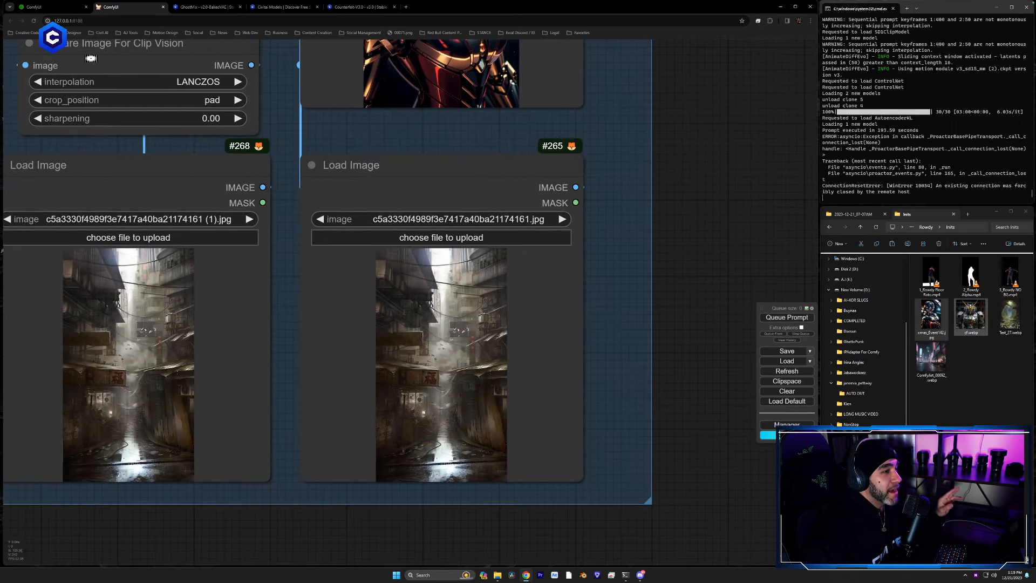
{"action": "left_click_drag", "start_coordinate": [1009, 315], "coordinate": [555, 394]}
{"action": "left_click_drag", "start_coordinate": [1009, 316], "coordinate": [125, 371]}
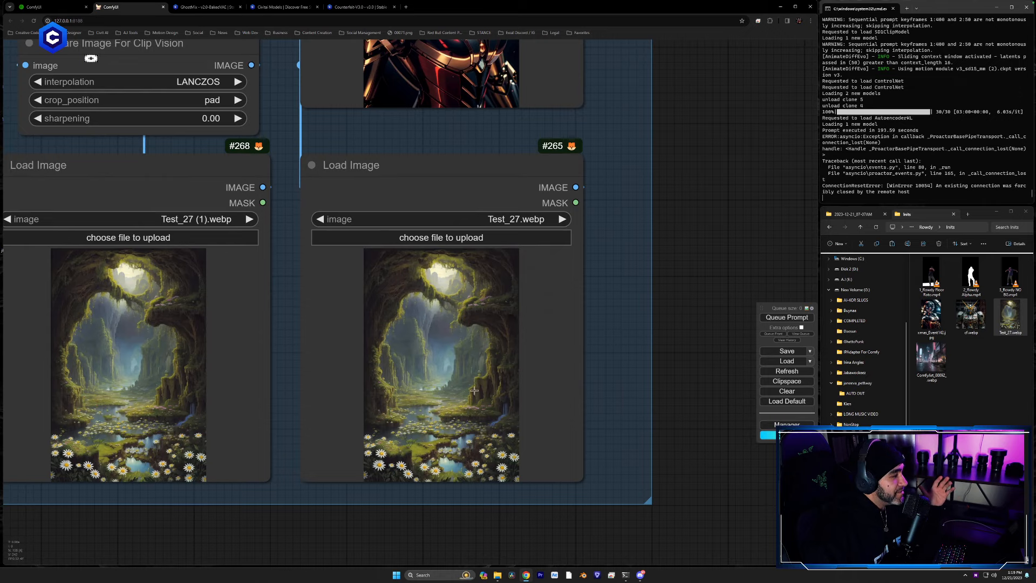
Step: Go to the Batch Prompt Schedule node and select its frame 0 prompt text from "Street Level View" through "Wet Ground"
{"action": "scroll", "coordinate": [603, 231], "scroll_direction": "down", "scroll_amount": 5}
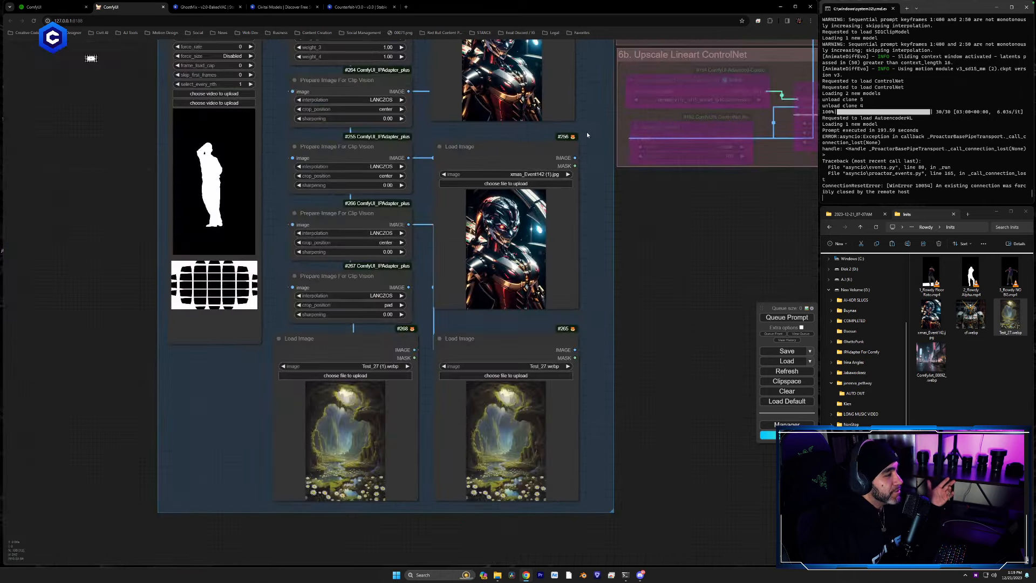
{"action": "left_click_drag", "start_coordinate": [587, 134], "coordinate": [588, 462]}
{"action": "left_click_drag", "start_coordinate": [581, 66], "coordinate": [583, 393]}
{"action": "scroll", "coordinate": [580, 377], "scroll_direction": "up", "scroll_amount": 5}
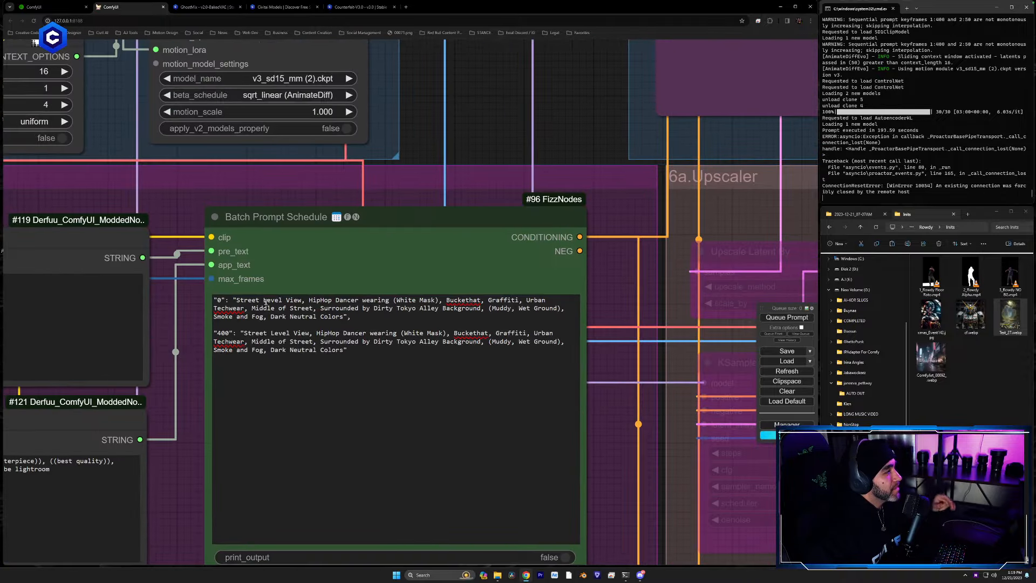
{"action": "left_click", "coordinate": [264, 301]}
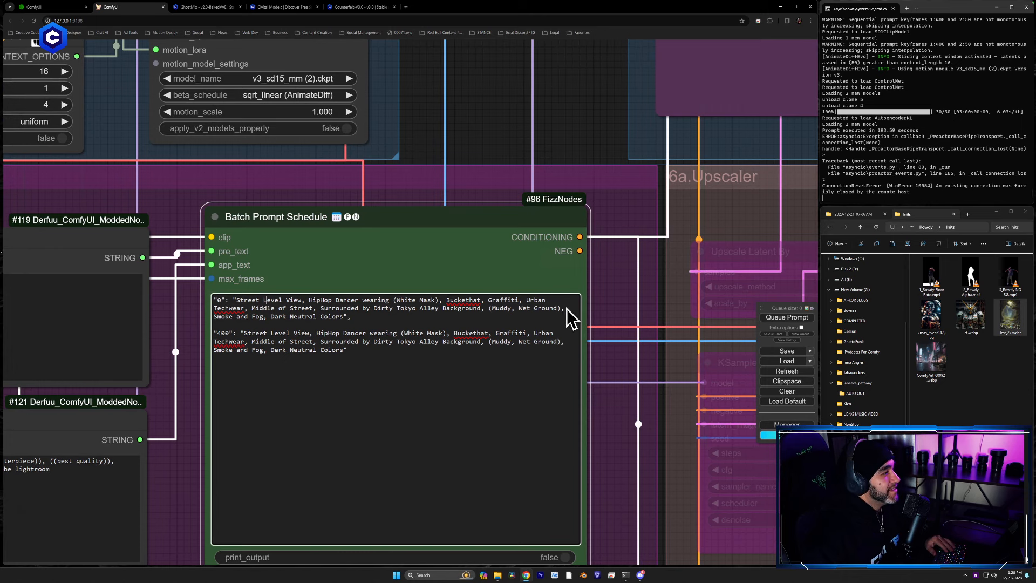
{"action": "left_click_drag", "start_coordinate": [563, 309], "coordinate": [243, 302]}
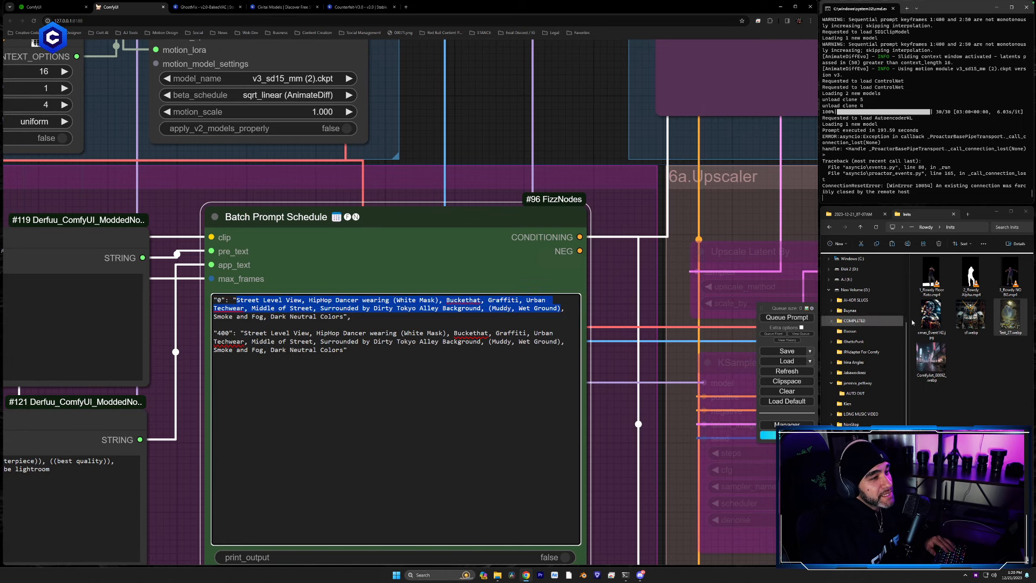
Step: Open xmas_Event142.jpg from the Inits folder and place it beside the workflow as a visual reference for the prompt
{"action": "double_click", "coordinate": [930, 314]}
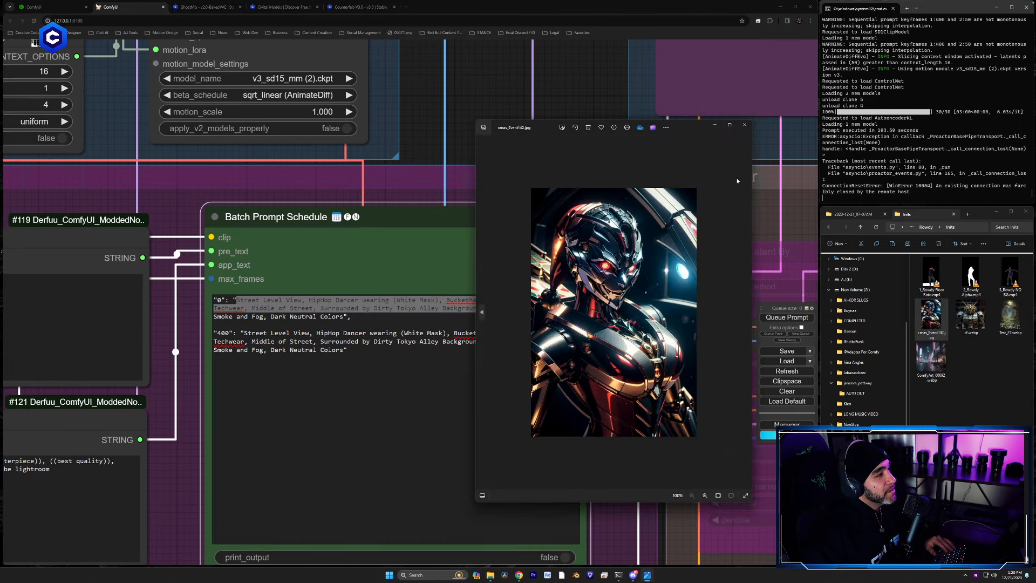
{"action": "left_click_drag", "start_coordinate": [559, 131], "coordinate": [831, 120]}
Step: Replace the frame 0 prompt text from "Street Level View" through "Background" with "Chrome and Red Mecha, Glowing Red Eyes"
{"action": "left_click", "coordinate": [265, 308]}
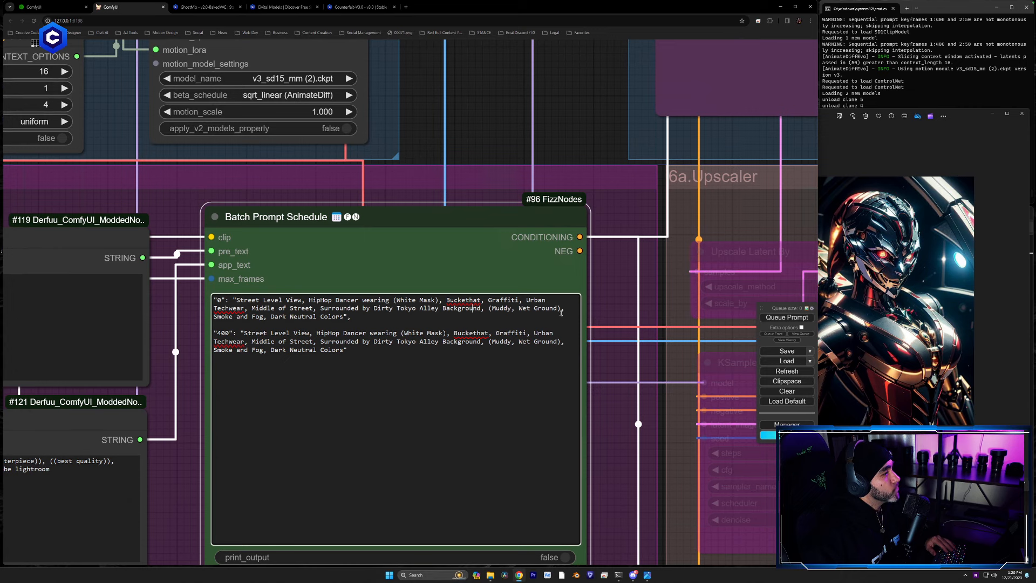
{"action": "left_click_drag", "start_coordinate": [481, 309], "coordinate": [245, 304]}
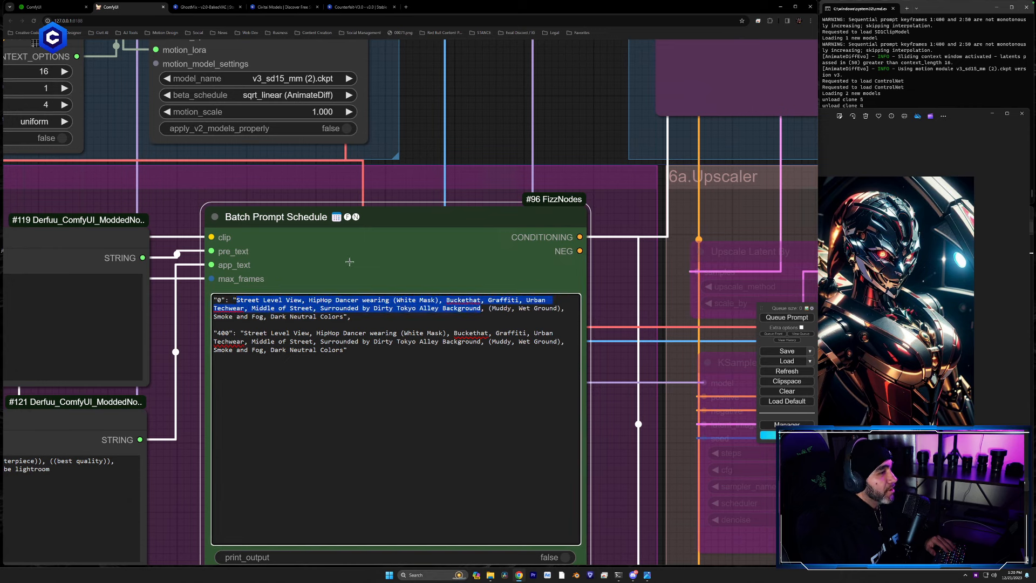
{"action": "type", "text": "Chrome and Re"}
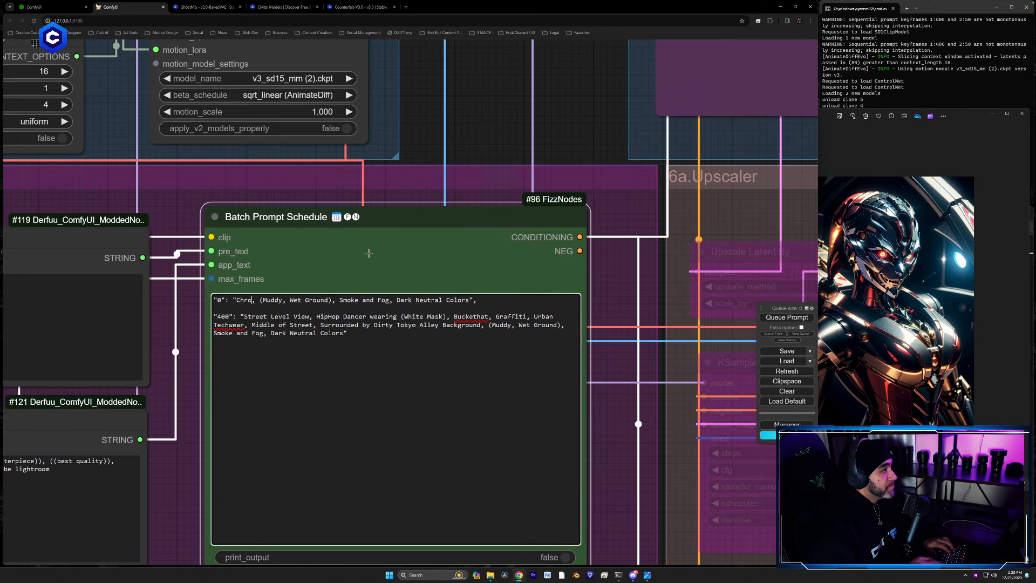
{"action": "type", "text": "d Mecha"}
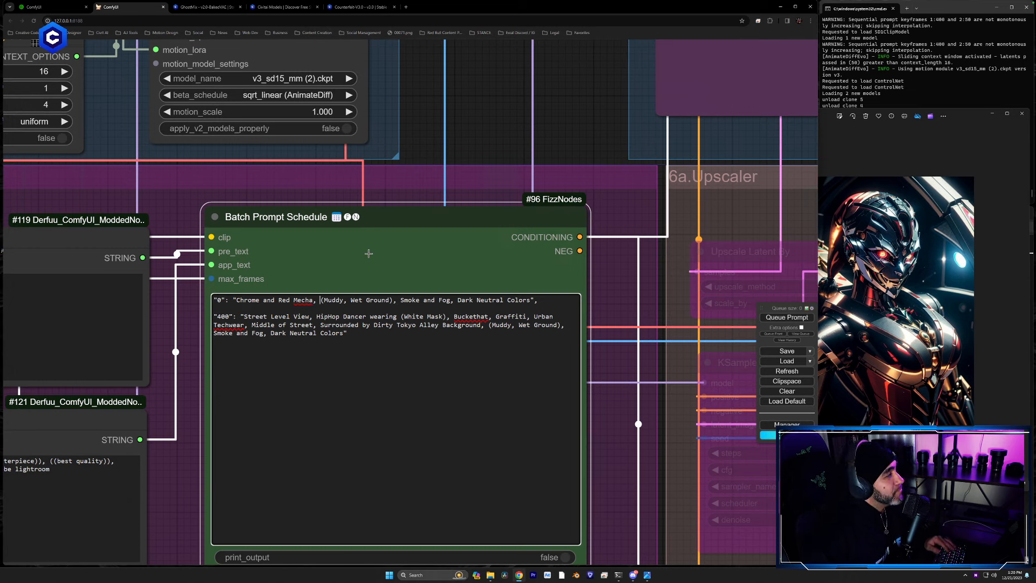
{"action": "type", "text": ", Glowing R"}
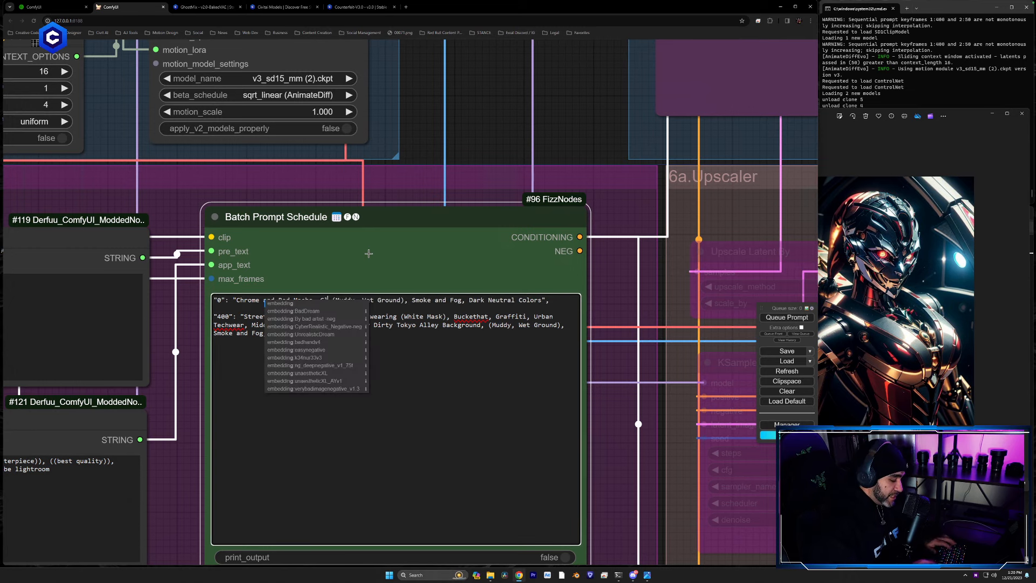
{"action": "type", "text": "ed Eyes"}
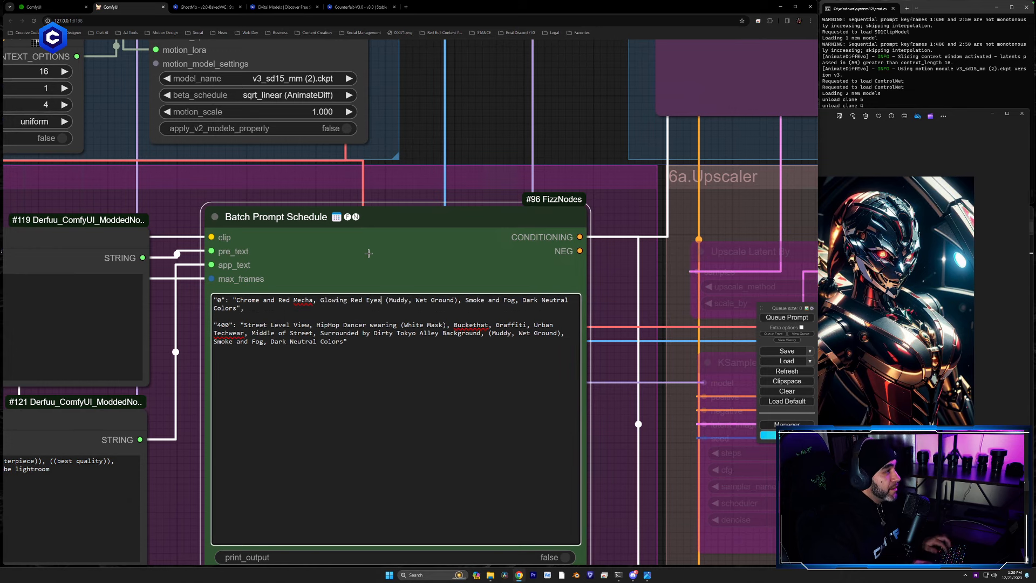
Step: Extend the frame 0 prompt with "Moss Covered Cave Background, Open Air Roof, Sun Rays and Beams of Light, (Dandelion Flowers, Wet Mossy Ground)"
{"action": "type", "text": ","}
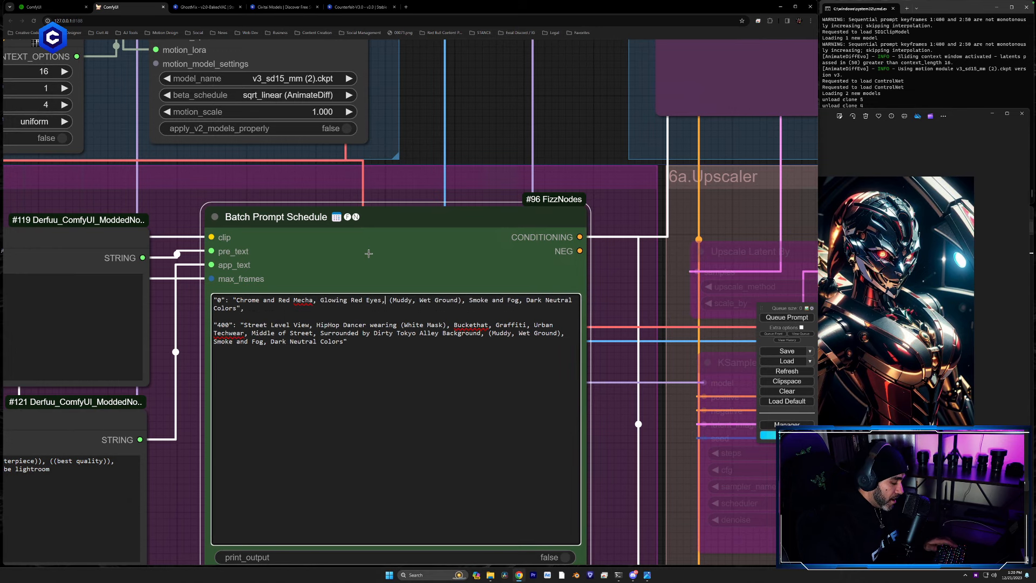
{"action": "type", "text": " Moss Covered Cave Background, Open Air Roof"}
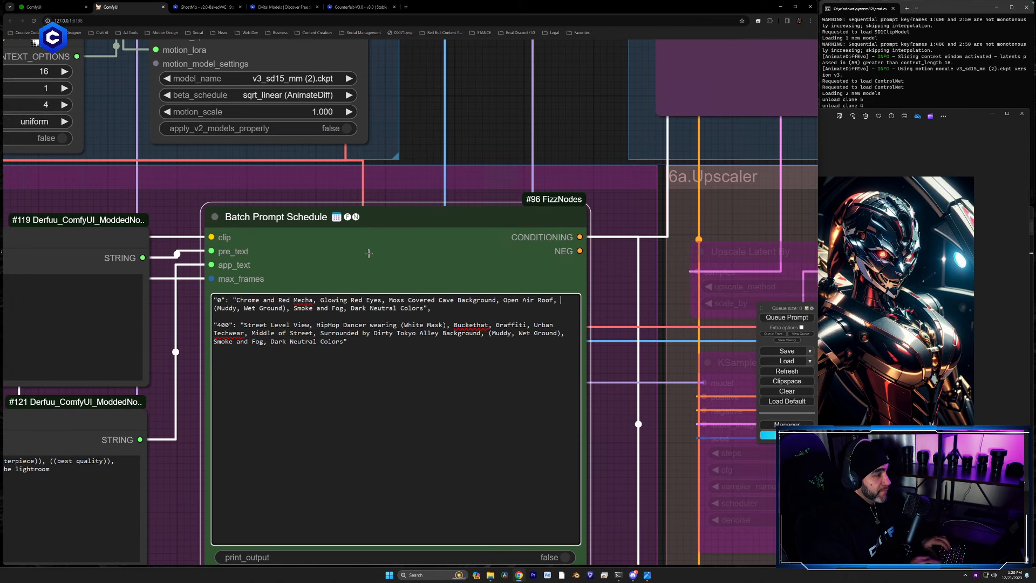
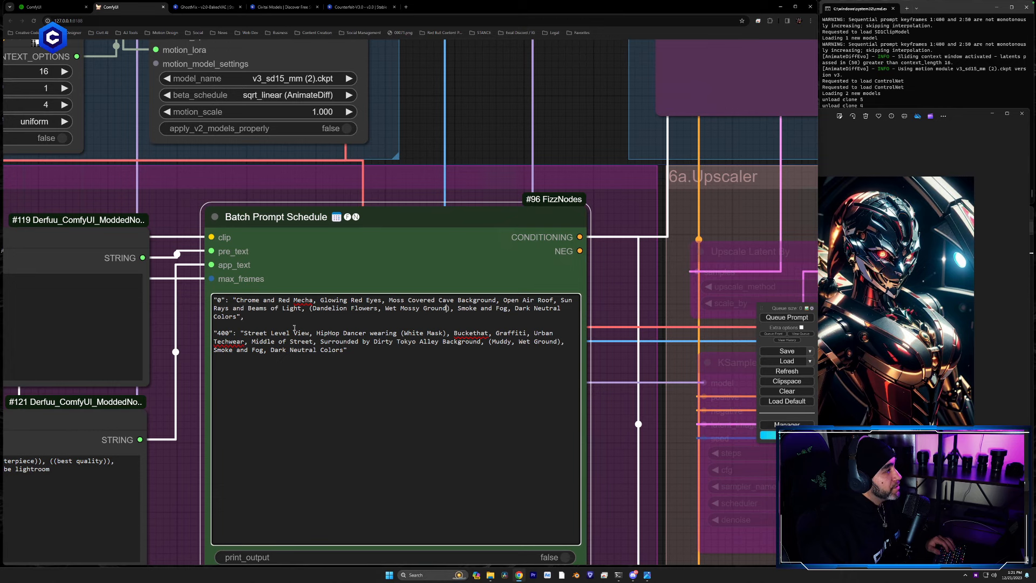
Step: Copy the complete frame 0 prompt text over the frame 400 prompt text in the Batch Prompt Schedule node
{"action": "left_click_drag", "start_coordinate": [232, 311], "coordinate": [236, 301]}
{"action": "key", "text": "ctrl+c"}
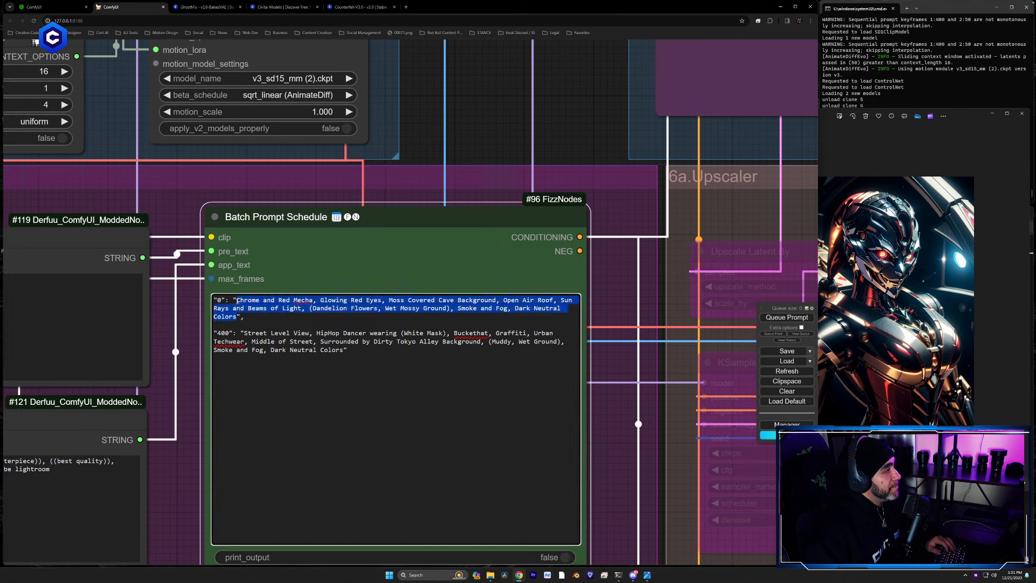
{"action": "left_click_drag", "start_coordinate": [344, 351], "coordinate": [247, 334]}
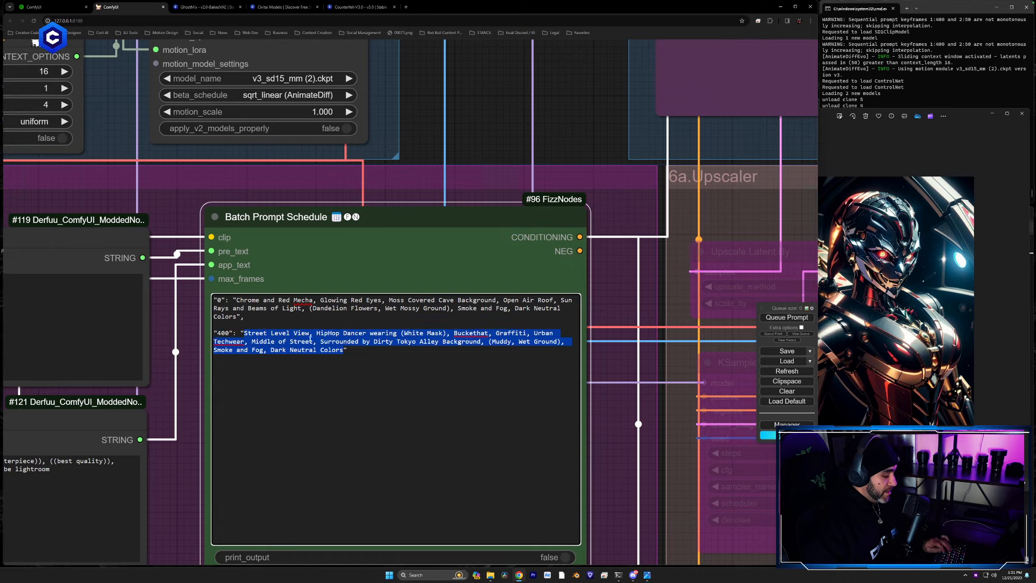
{"action": "key", "text": "ctrl+v"}
Step: Review the video input, ControlNet and AnimateDiff nodes, and queue the prompt to render the dancer with the new references
{"action": "scroll", "coordinate": [595, 293], "scroll_direction": "down", "scroll_amount": 1}
{"action": "scroll", "coordinate": [567, 335], "scroll_direction": "down", "scroll_amount": 5}
{"action": "left_click_drag", "start_coordinate": [544, 96], "coordinate": [553, 426]}
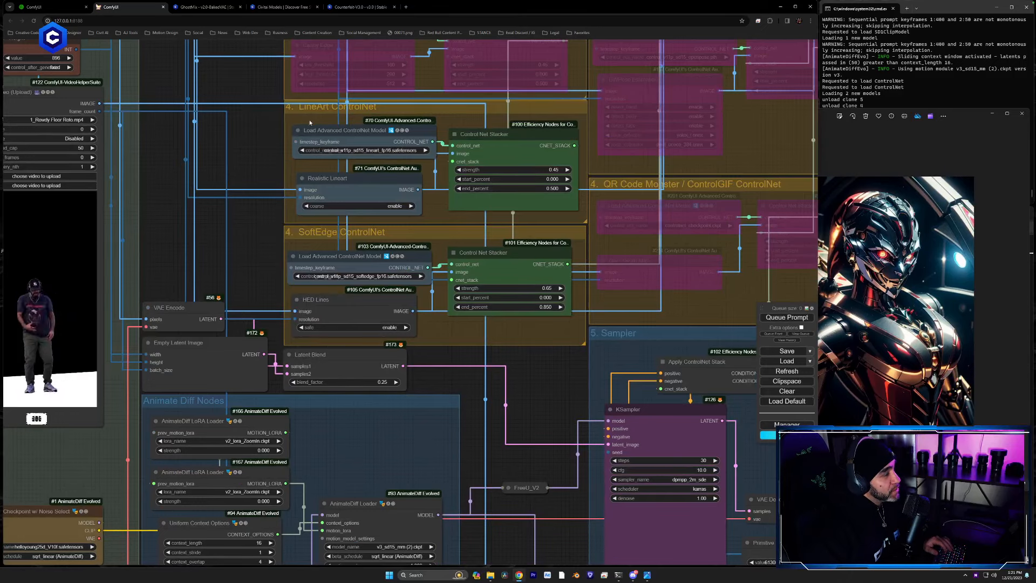
{"action": "left_click_drag", "start_coordinate": [459, 394], "coordinate": [608, 368]}
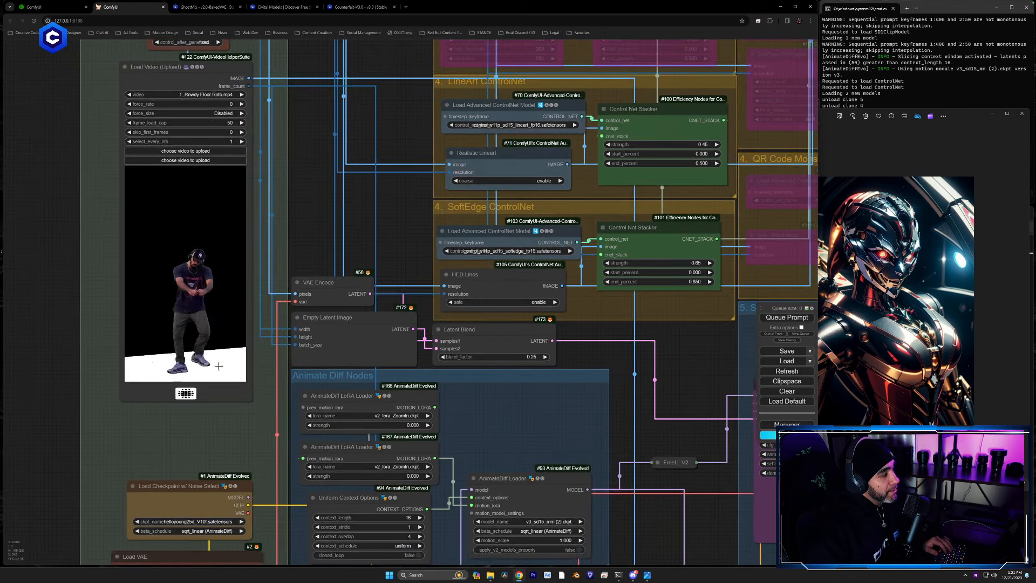
{"action": "left_click_drag", "start_coordinate": [638, 448], "coordinate": [694, 221]}
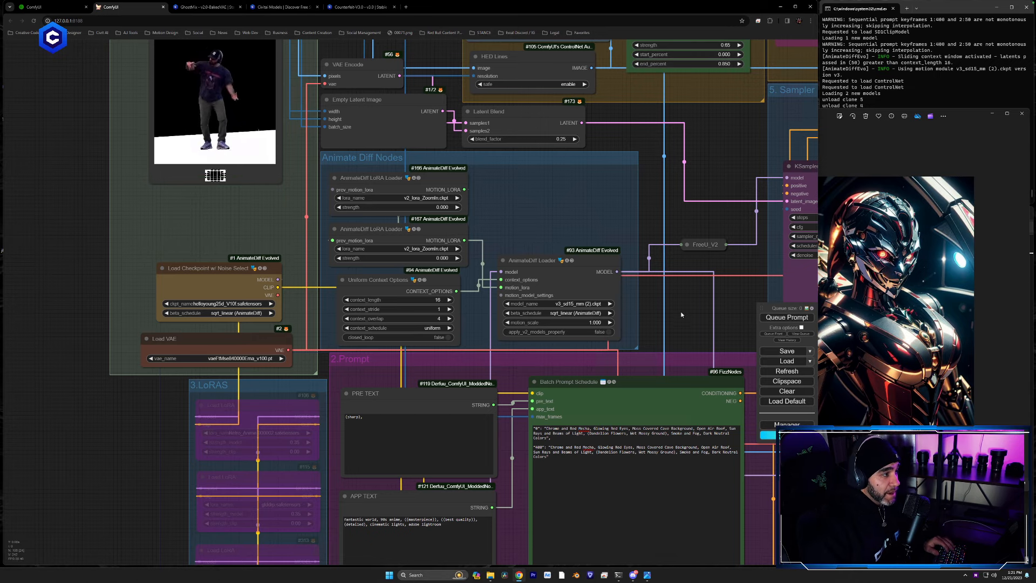
{"action": "left_click_drag", "start_coordinate": [682, 316], "coordinate": [626, 321]}
{"action": "scroll", "coordinate": [656, 307], "scroll_direction": "up", "scroll_amount": 7}
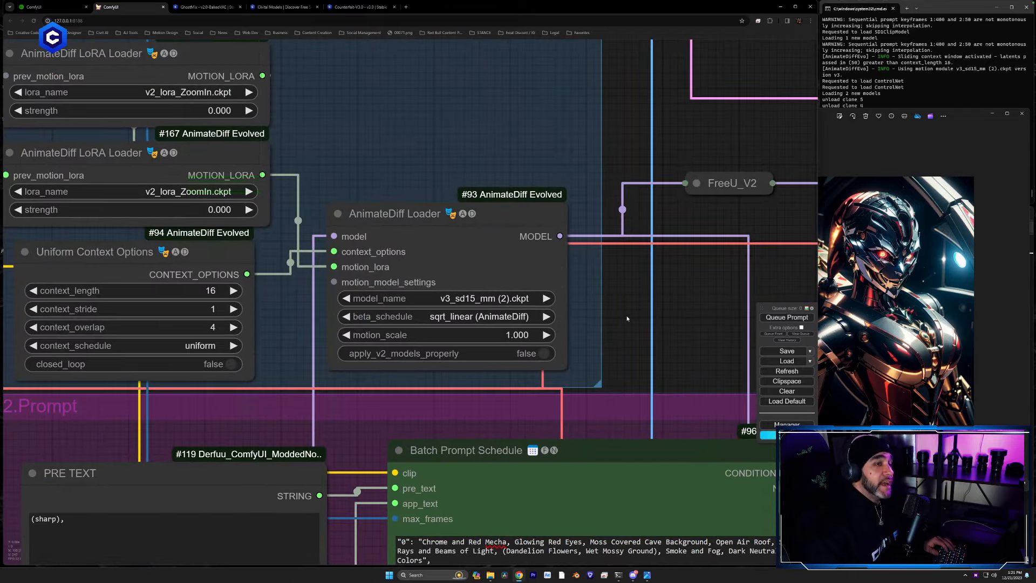
{"action": "left_click", "coordinate": [781, 317]}
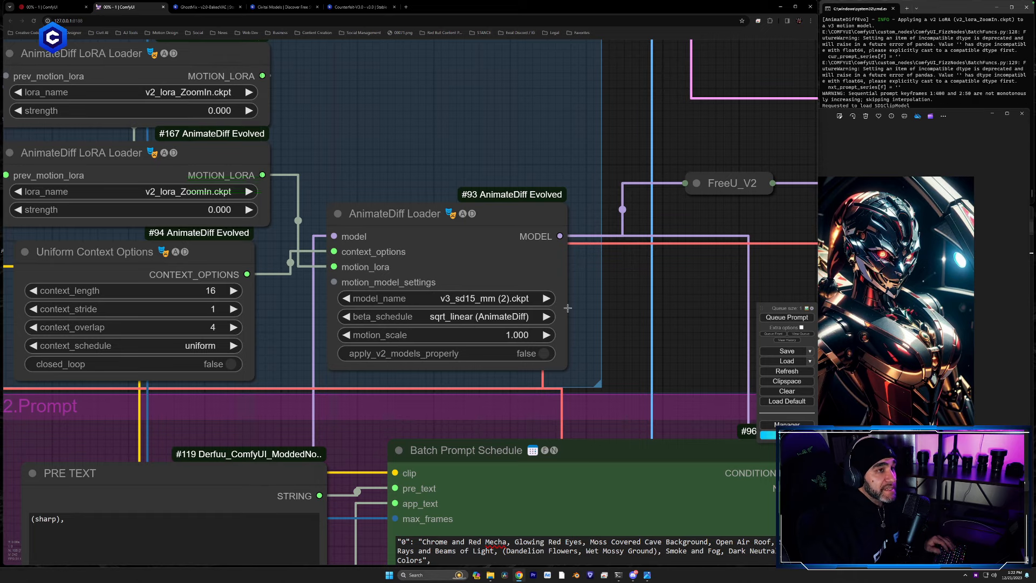
Step: Go to the sampler and the video output previews, and close the robot reference image
{"action": "scroll", "coordinate": [536, 300], "scroll_direction": "down", "scroll_amount": 7}
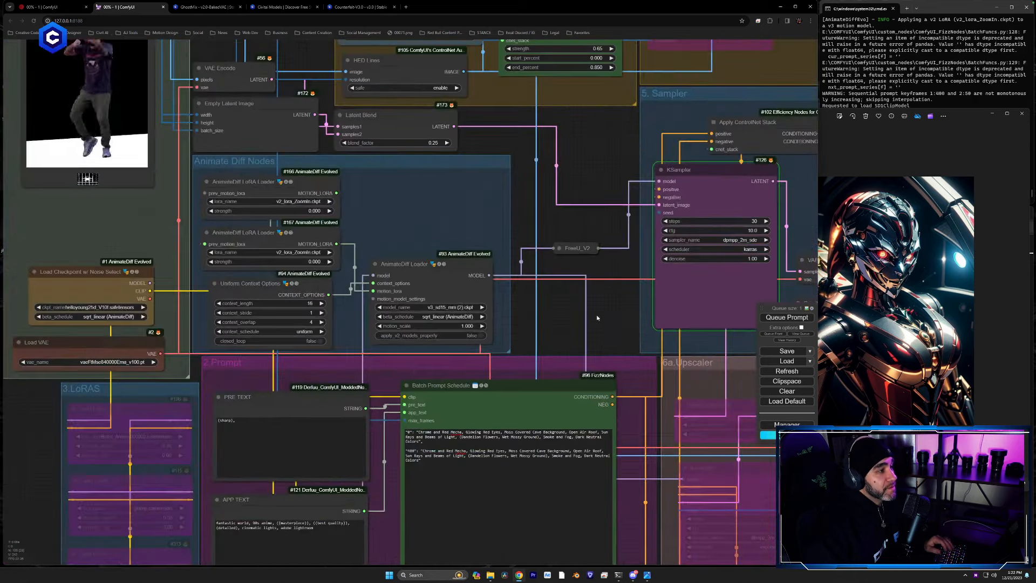
{"action": "left_click_drag", "start_coordinate": [388, 307], "coordinate": [172, 301]}
{"action": "left_click_drag", "start_coordinate": [728, 261], "coordinate": [401, 353]}
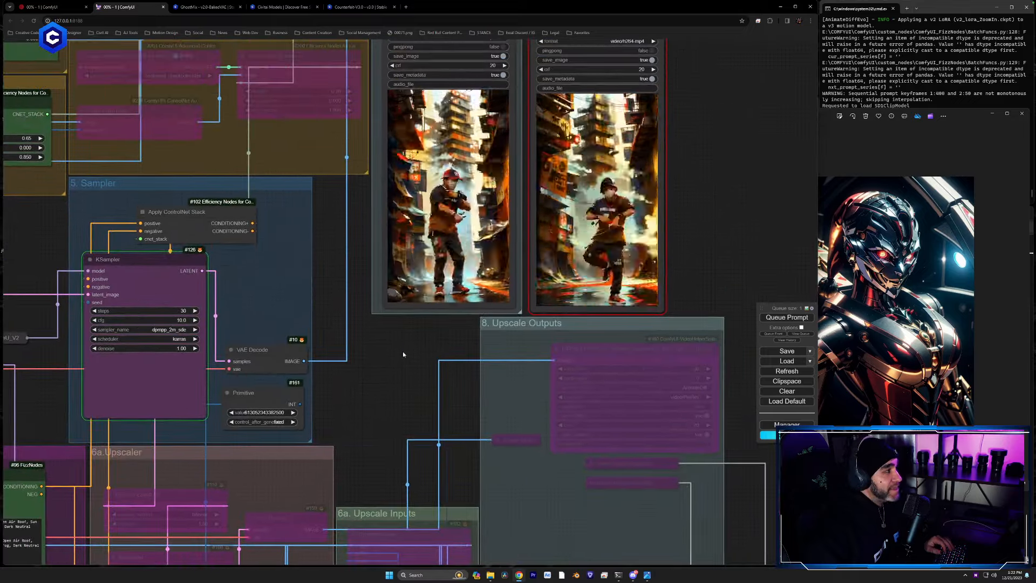
{"action": "left_click", "coordinate": [1021, 114]}
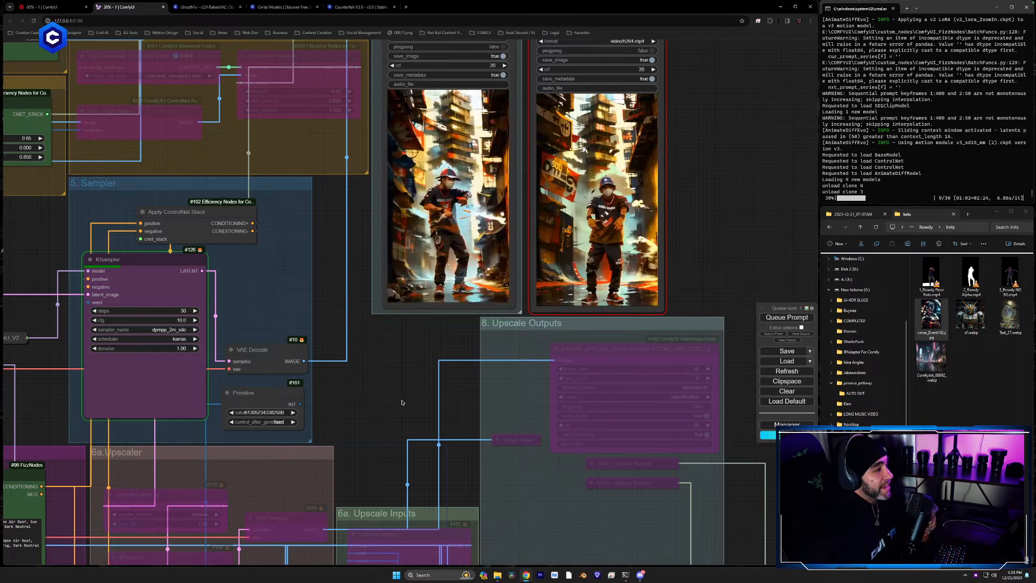
Step: Examine the IPAdapter reference image group, including its mask video, robot and cave images, and Prepare Image For Clip Vision nodes
{"action": "left_click_drag", "start_coordinate": [399, 470], "coordinate": [520, 264]}
{"action": "left_click_drag", "start_coordinate": [350, 550], "coordinate": [531, 238]}
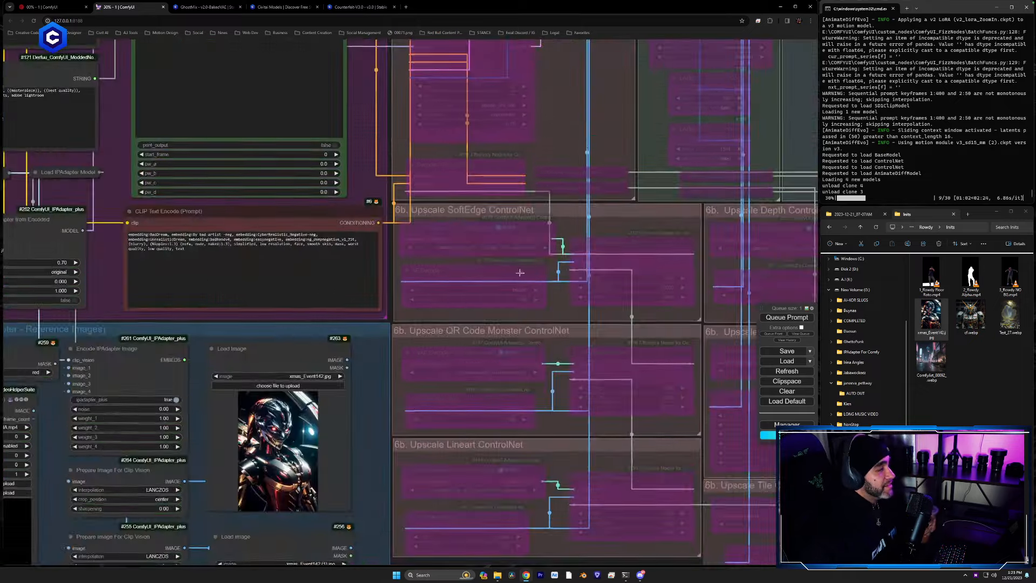
{"action": "left_click_drag", "start_coordinate": [376, 449], "coordinate": [518, 188]}
{"action": "left_click_drag", "start_coordinate": [511, 313], "coordinate": [502, 252]}
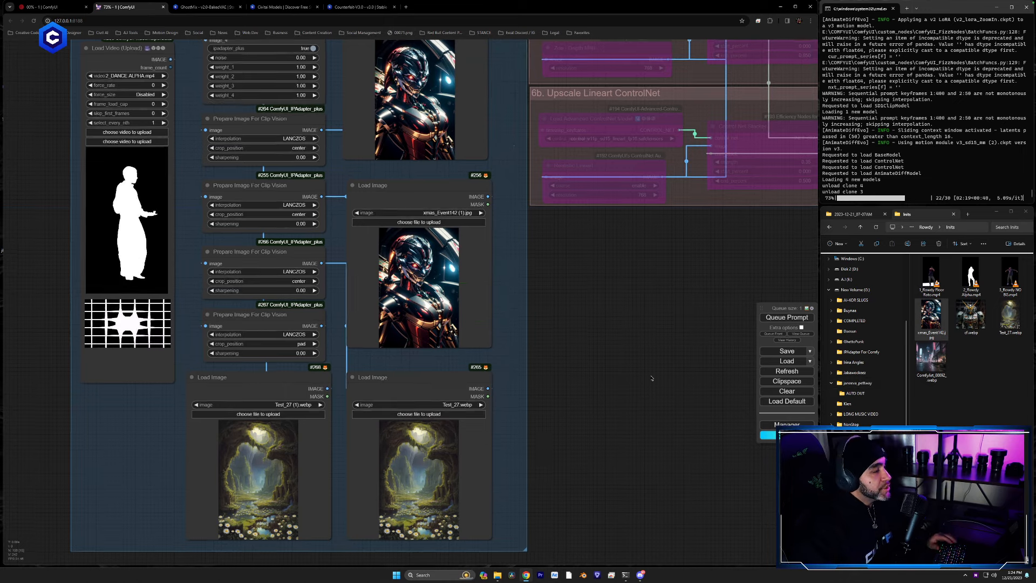
{"action": "scroll", "coordinate": [638, 336], "scroll_direction": "down", "scroll_amount": 5}
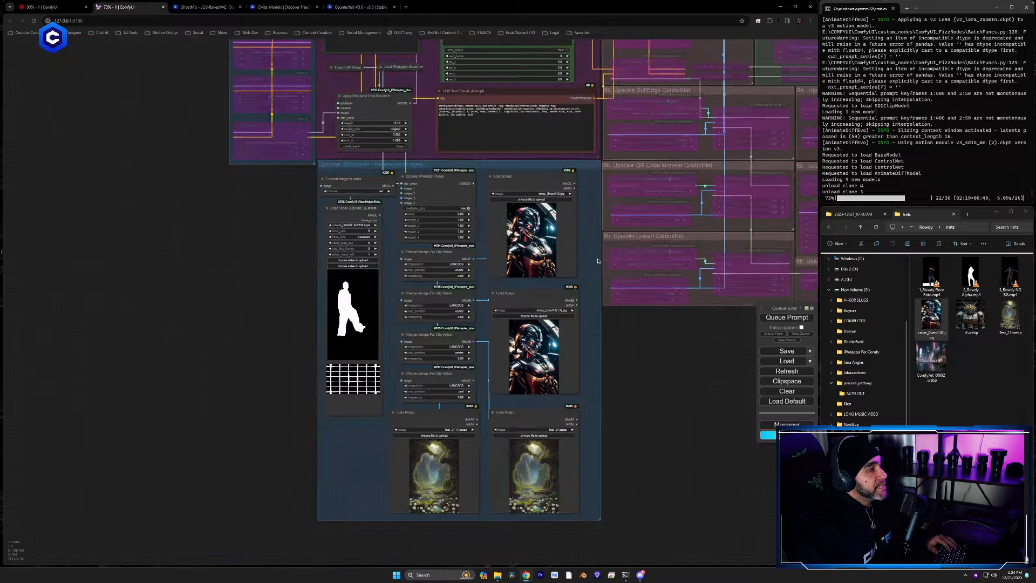
{"action": "left_click_drag", "start_coordinate": [598, 261], "coordinate": [579, 394]}
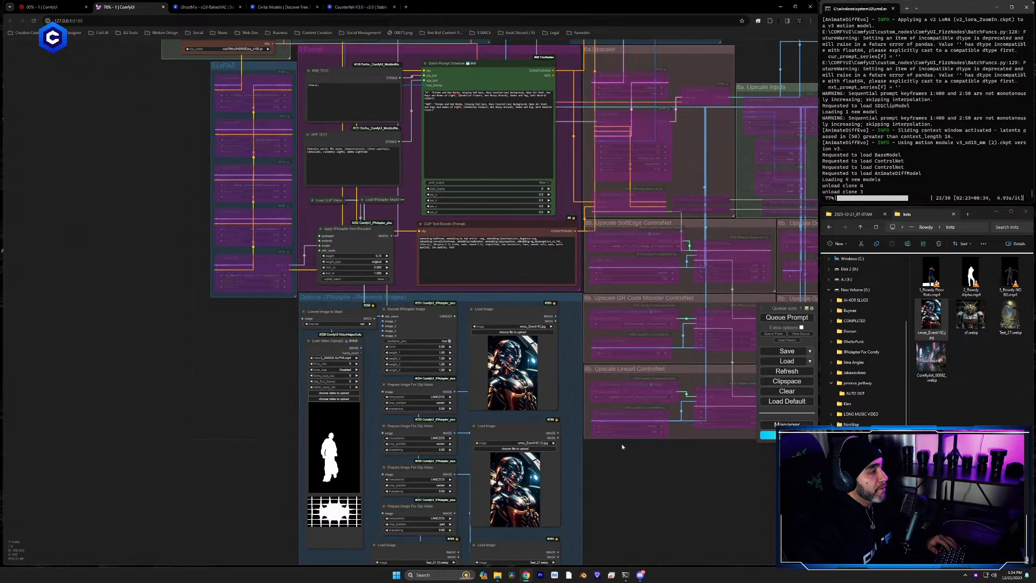
{"action": "scroll", "coordinate": [620, 443], "scroll_direction": "down", "scroll_amount": 4}
{"action": "scroll", "coordinate": [538, 392], "scroll_direction": "down", "scroll_amount": 2}
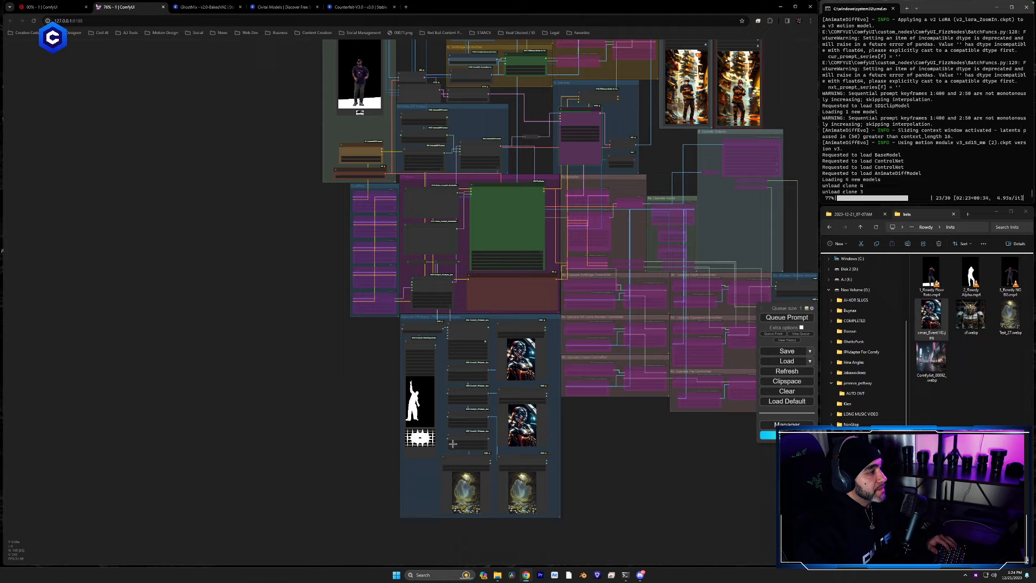
{"action": "scroll", "coordinate": [503, 379], "scroll_direction": "up", "scroll_amount": 5}
{"action": "scroll", "coordinate": [503, 378], "scroll_direction": "up", "scroll_amount": 5}
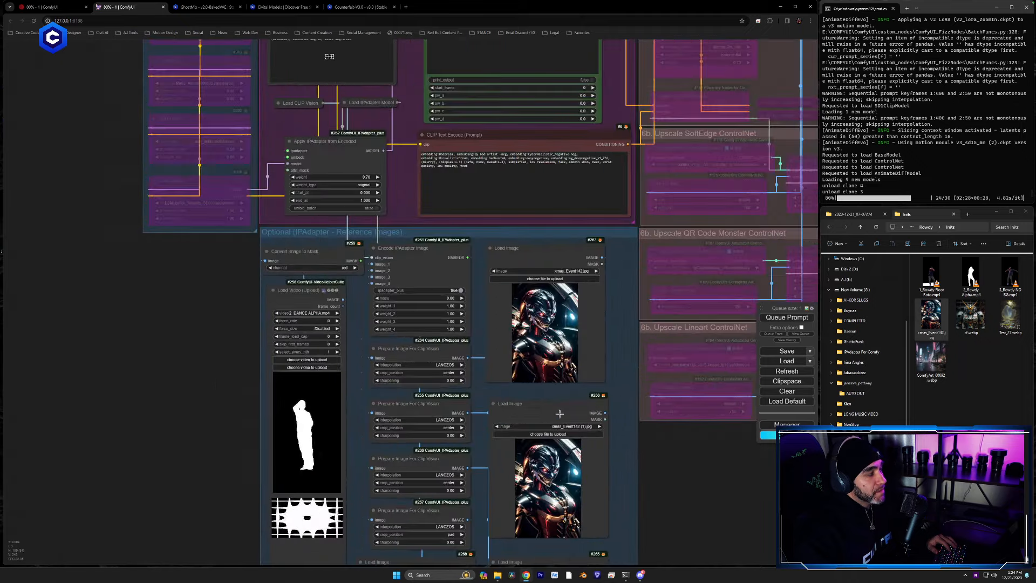
{"action": "left_click_drag", "start_coordinate": [645, 454], "coordinate": [616, 250]}
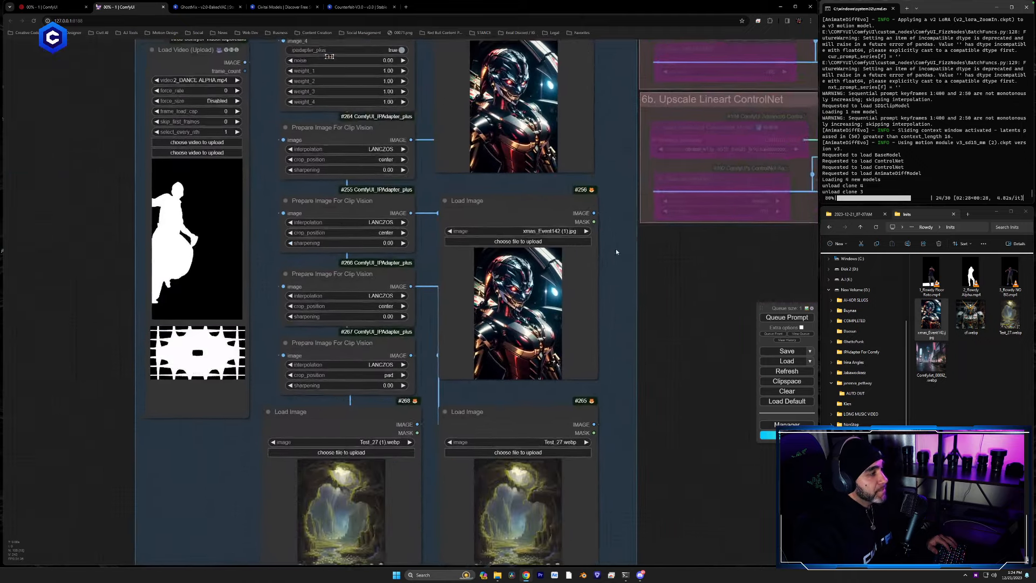
{"action": "left_click_drag", "start_coordinate": [600, 347], "coordinate": [590, 321]}
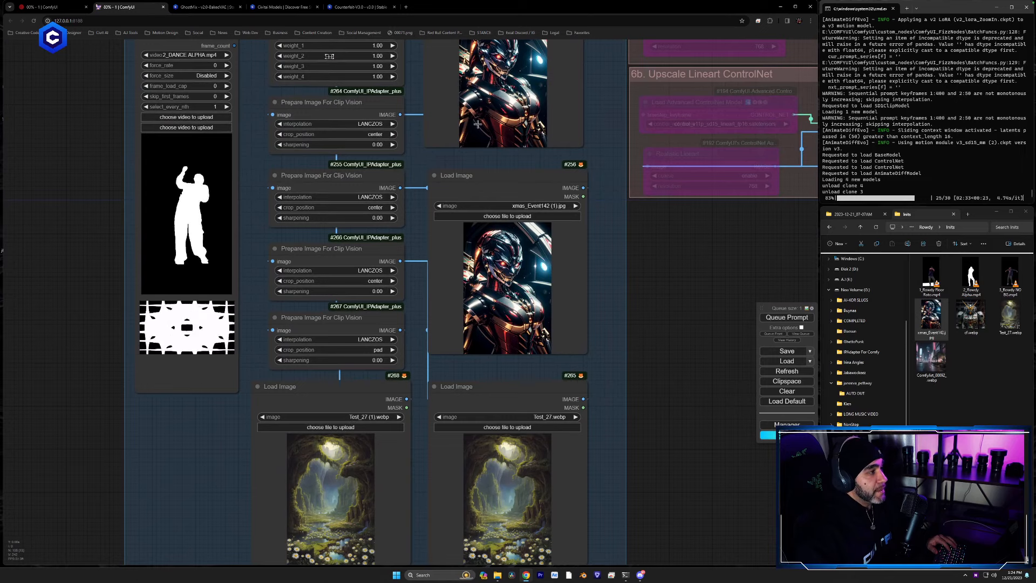
{"action": "left_click_drag", "start_coordinate": [597, 232], "coordinate": [605, 273]}
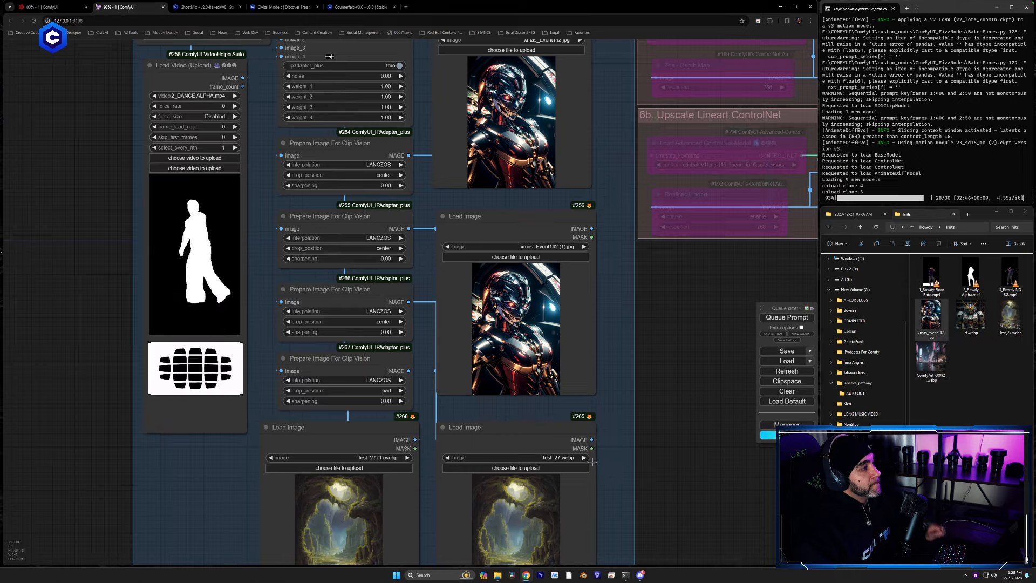
{"action": "left_click_drag", "start_coordinate": [607, 398], "coordinate": [630, 435]}
{"action": "scroll", "coordinate": [448, 376], "scroll_direction": "up", "scroll_amount": 3}
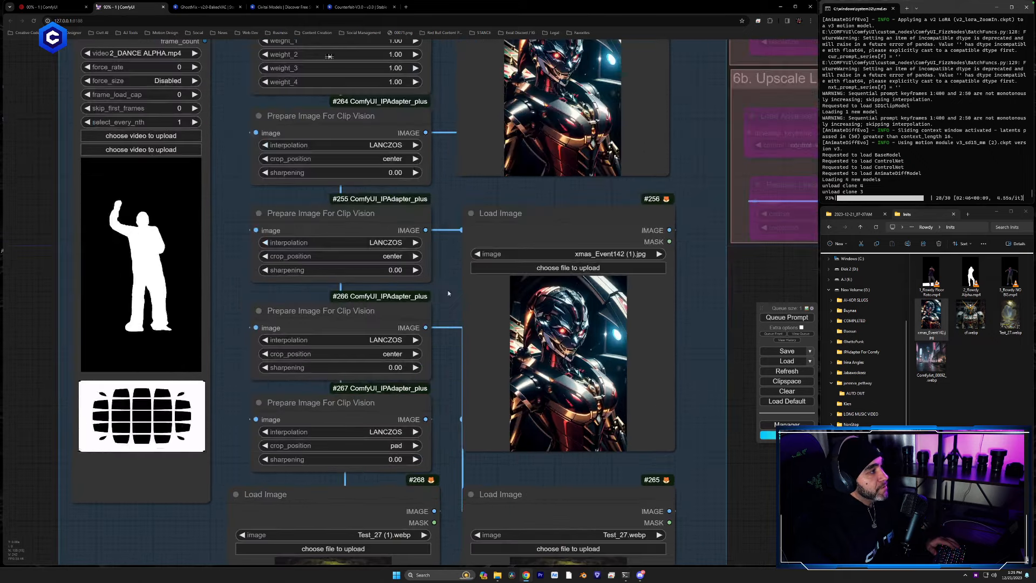
{"action": "left_click_drag", "start_coordinate": [448, 290], "coordinate": [481, 295]}
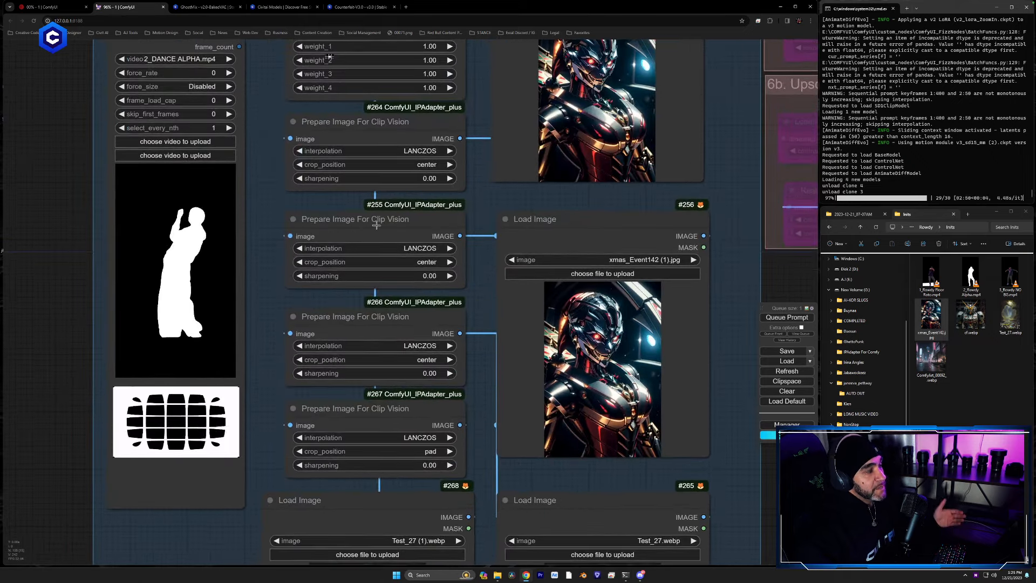
Step: Look through the crop position options of Prepare Image For Clip Vision node #255 and review the neighbouring IPAdapter nodes
{"action": "mouse_move", "coordinate": [353, 223]}
{"action": "left_mouse_down"}
{"action": "mouse_move", "coordinate": [301, 229]}
{"action": "mouse_move", "coordinate": [359, 223]}
{"action": "left_mouse_up"}
{"action": "left_click", "coordinate": [413, 261]}
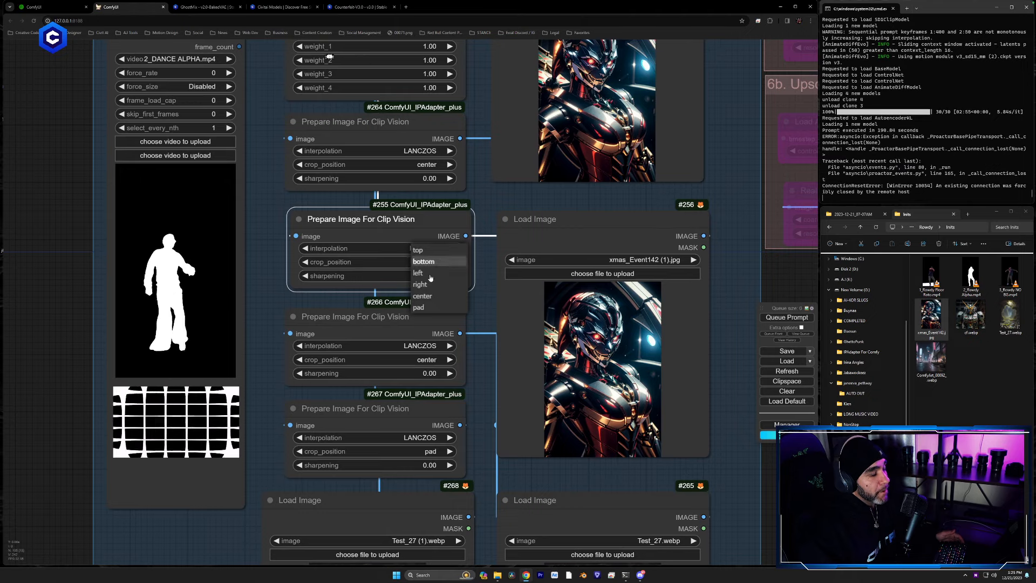
{"action": "left_click", "coordinate": [481, 290]}
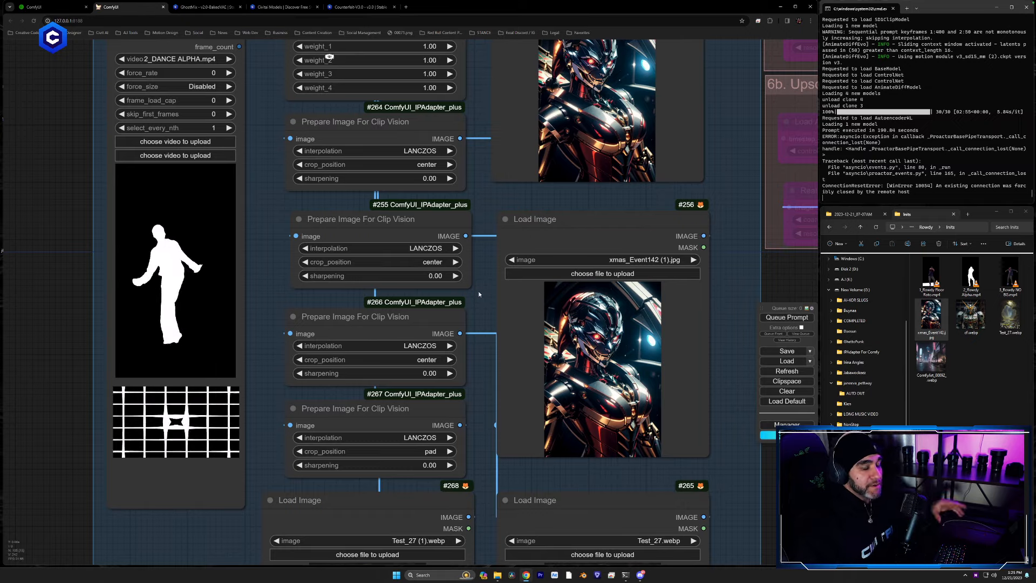
{"action": "left_click_drag", "start_coordinate": [483, 205], "coordinate": [501, 381]}
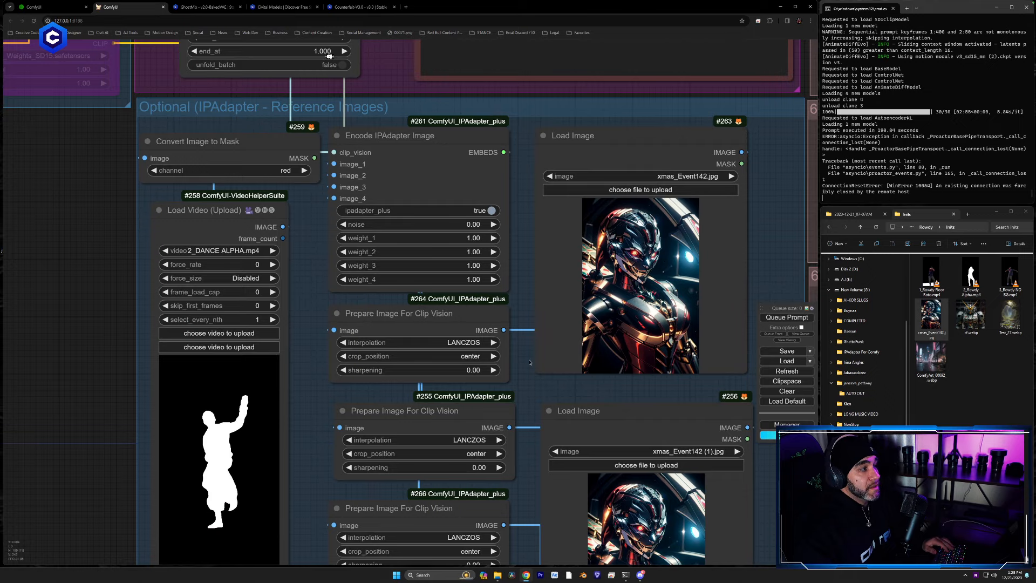
{"action": "left_click_drag", "start_coordinate": [530, 362], "coordinate": [511, 298]}
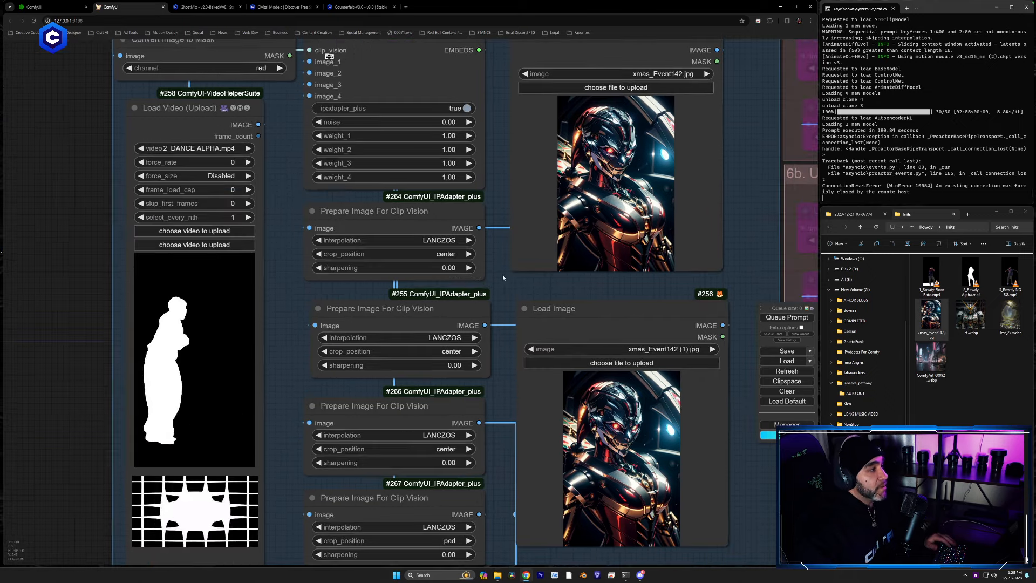
Step: Review the Encode IPAdapter Image node and the weight settings of the Apply IPAdapter from Encoded node
{"action": "left_click_drag", "start_coordinate": [461, 260], "coordinate": [468, 259]}
{"action": "left_click", "coordinate": [515, 306]}
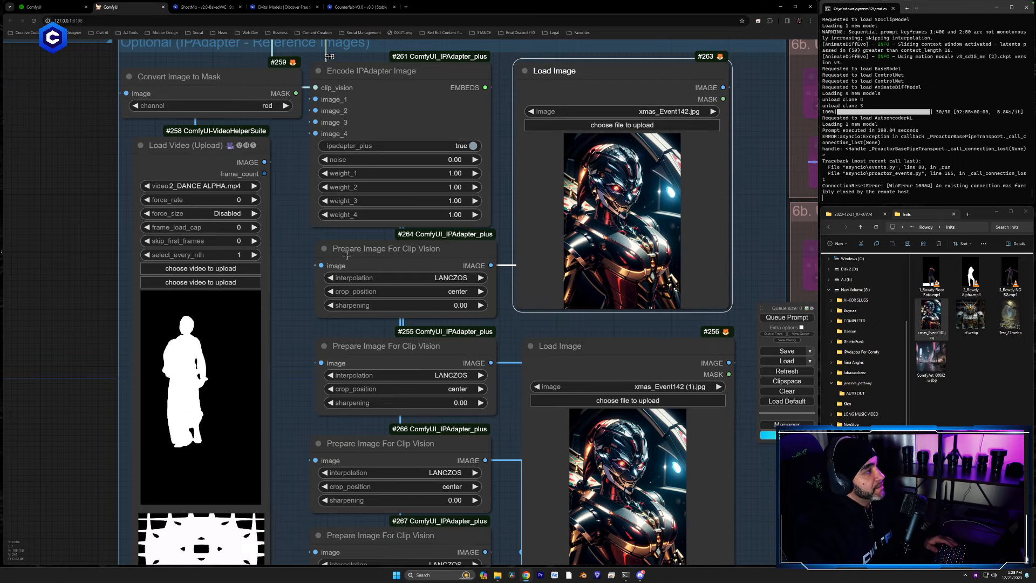
{"action": "left_click_drag", "start_coordinate": [337, 325], "coordinate": [405, 497]}
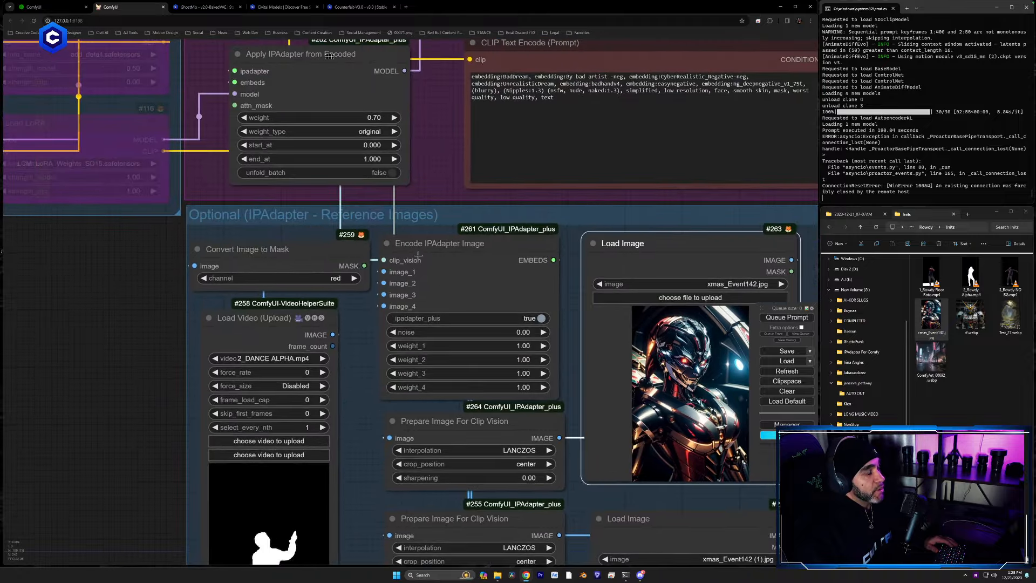
{"action": "left_click_drag", "start_coordinate": [418, 254], "coordinate": [459, 244]}
{"action": "left_click_drag", "start_coordinate": [368, 306], "coordinate": [439, 522]}
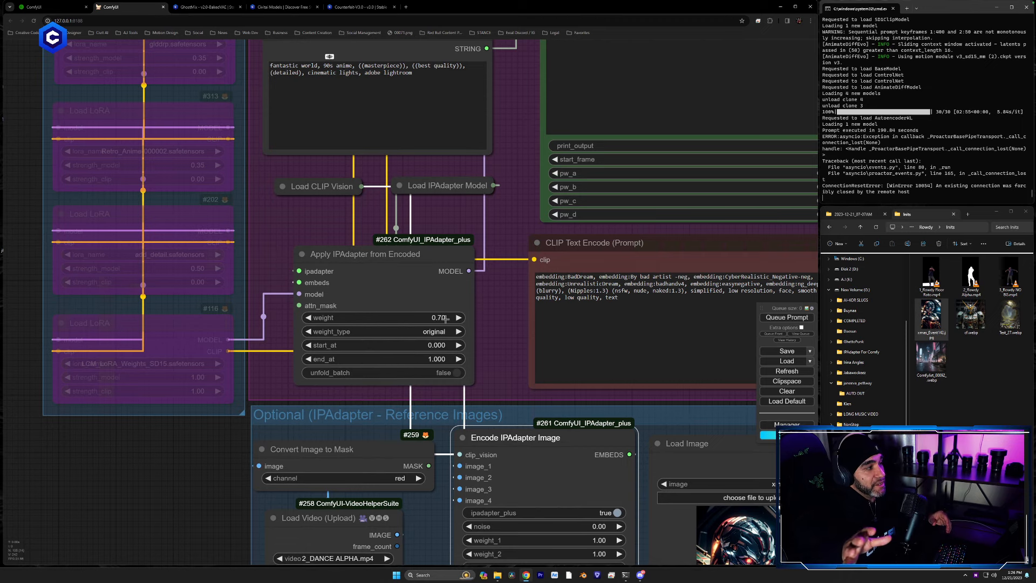
{"action": "left_click_drag", "start_coordinate": [513, 386], "coordinate": [514, 376]}
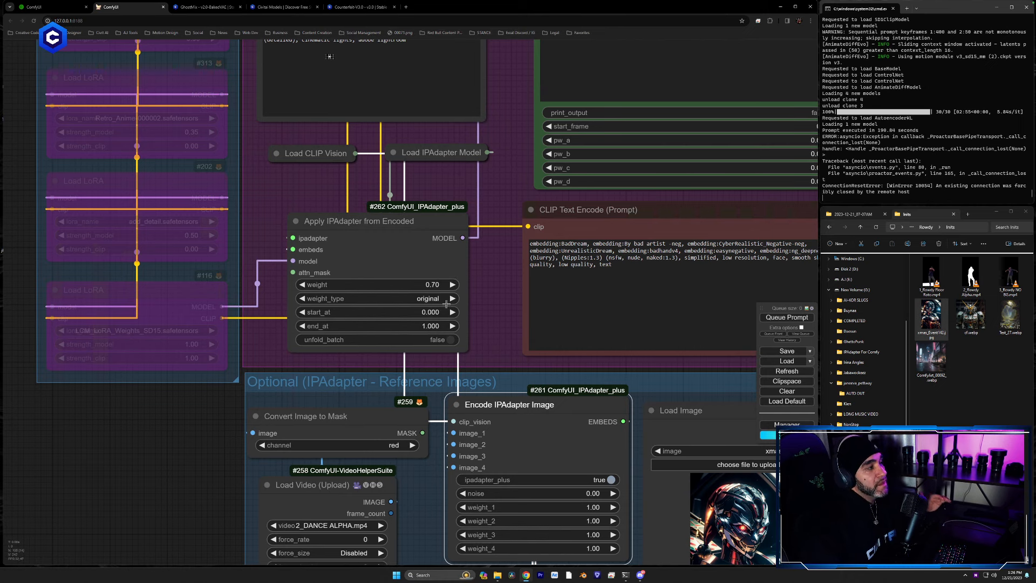
Step: Expand the Load IPAdapter Model node to check its model file, and collapse it again
{"action": "left_click", "coordinate": [394, 154]}
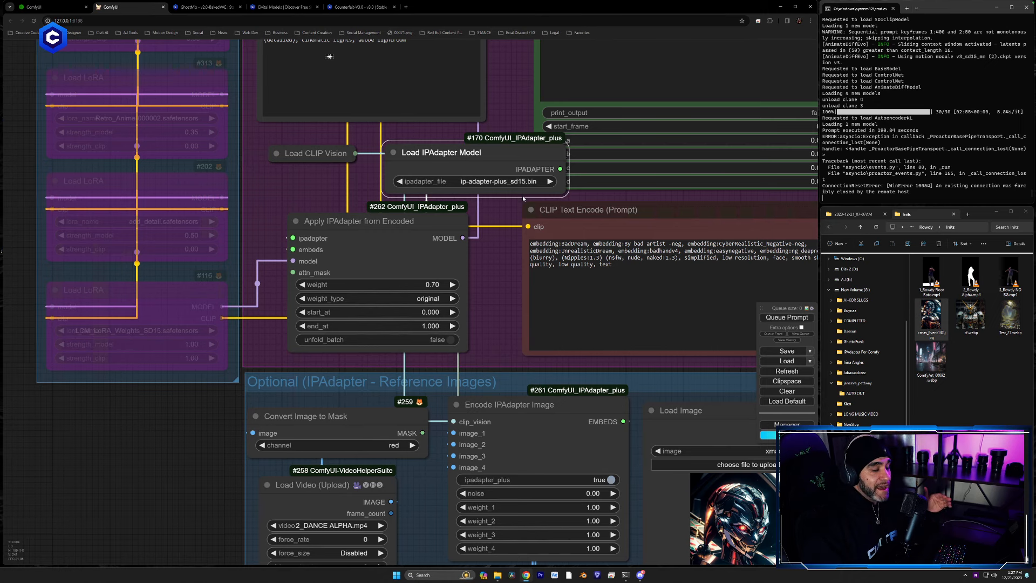
{"action": "left_click", "coordinate": [492, 186]}
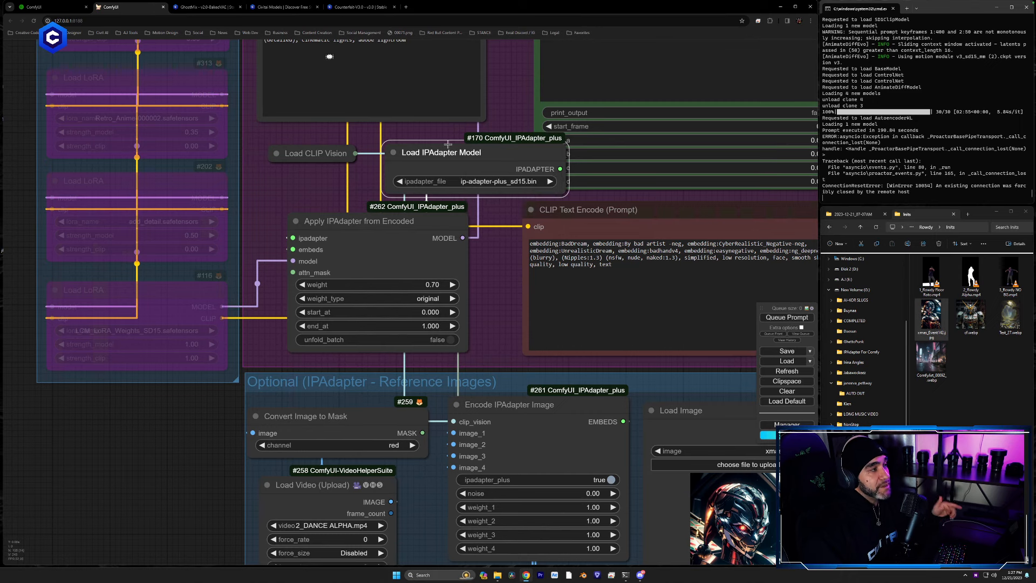
{"action": "left_click", "coordinate": [394, 152]}
Step: Look through the clip_name options of the Load CLIP Vision node, and put the collapsed node back beside Load IPAdapter Model
{"action": "left_click", "coordinate": [279, 154]}
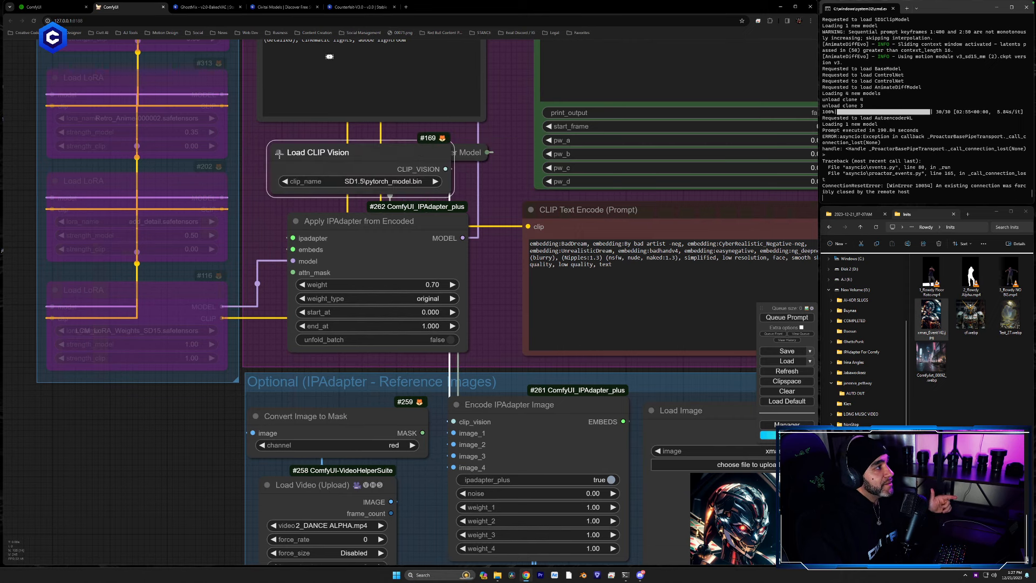
{"action": "left_click_drag", "start_coordinate": [329, 160], "coordinate": [306, 159]}
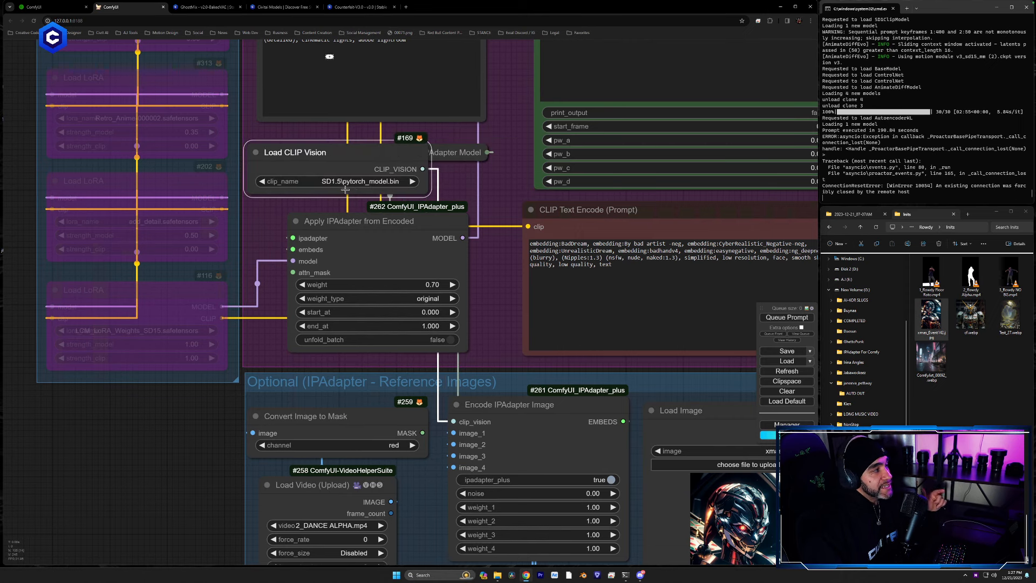
{"action": "left_click", "coordinate": [337, 185]}
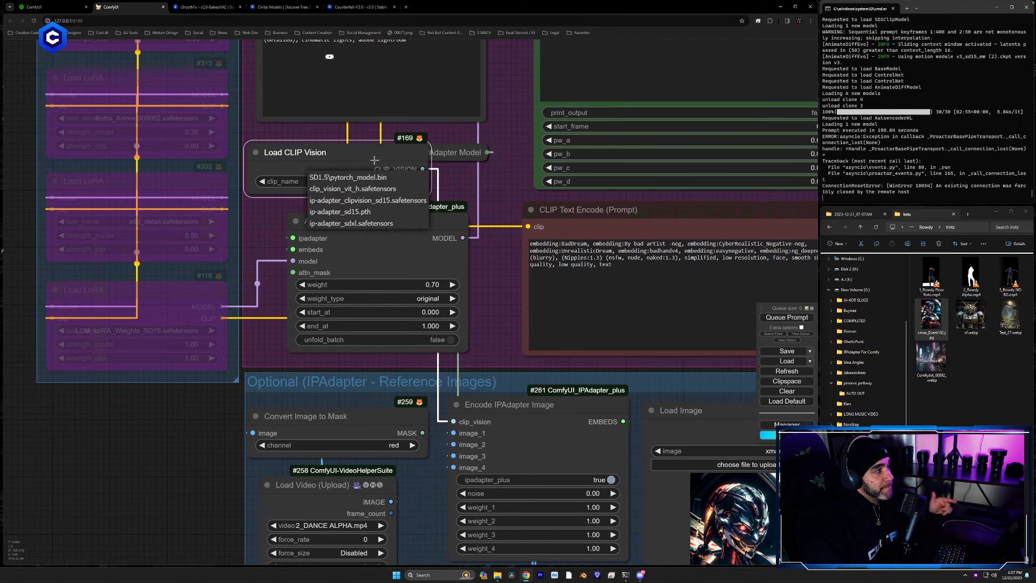
{"action": "left_click", "coordinate": [255, 152]}
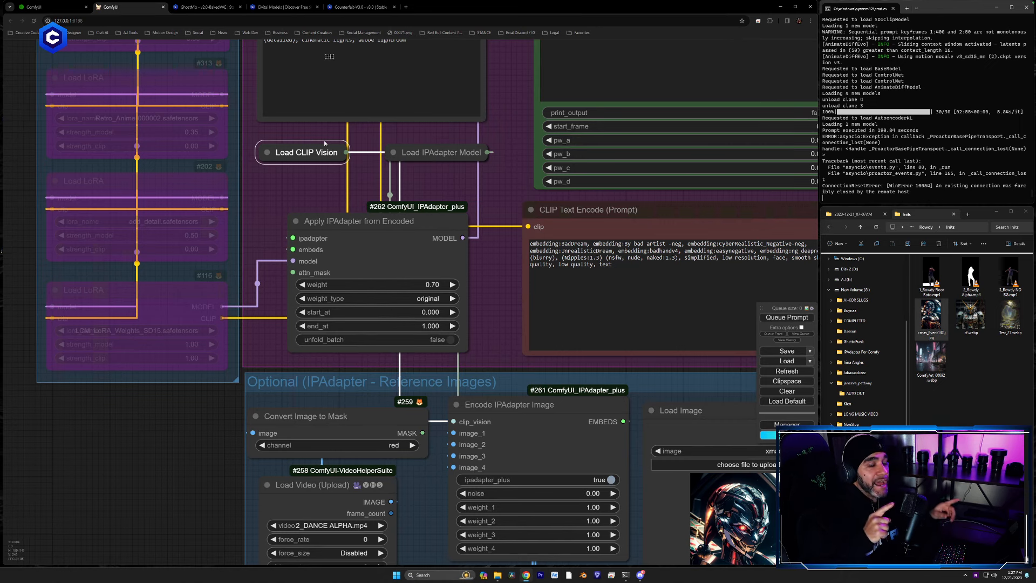
{"action": "left_click_drag", "start_coordinate": [320, 152], "coordinate": [333, 153]}
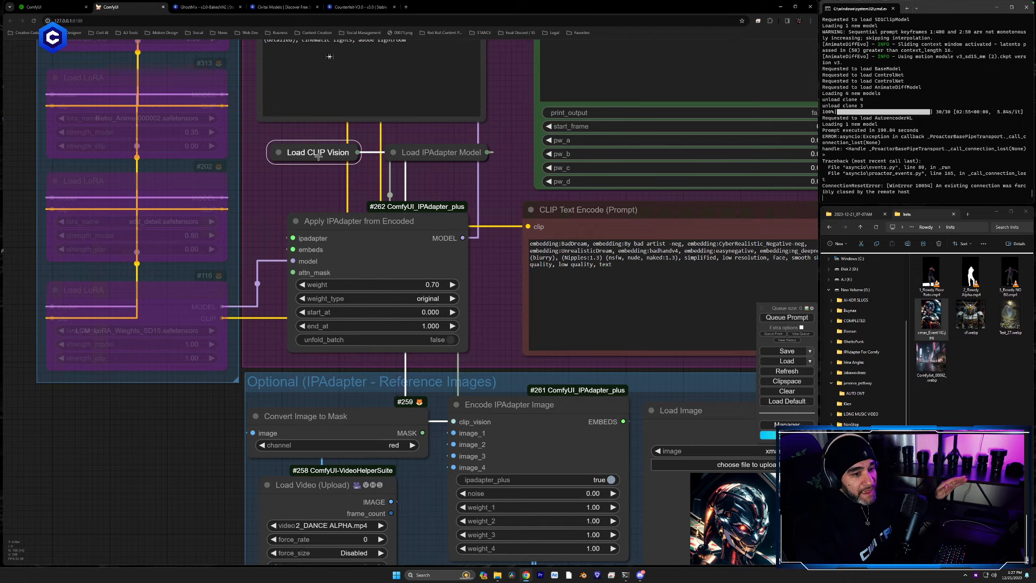
Step: Examine the Convert Image to Mask node and its mask video loader, and preview the 2_Rowdy Alpha.mp4 source clip
{"action": "scroll", "coordinate": [497, 301], "scroll_direction": "down", "scroll_amount": 4}
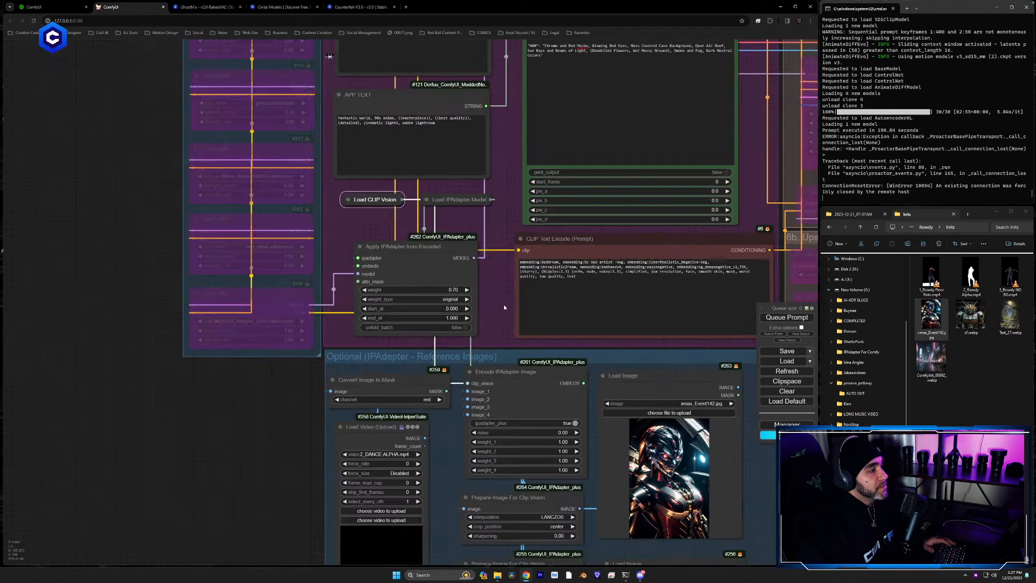
{"action": "left_click_drag", "start_coordinate": [504, 270], "coordinate": [495, 163]}
{"action": "scroll", "coordinate": [425, 358], "scroll_direction": "up", "scroll_amount": 4}
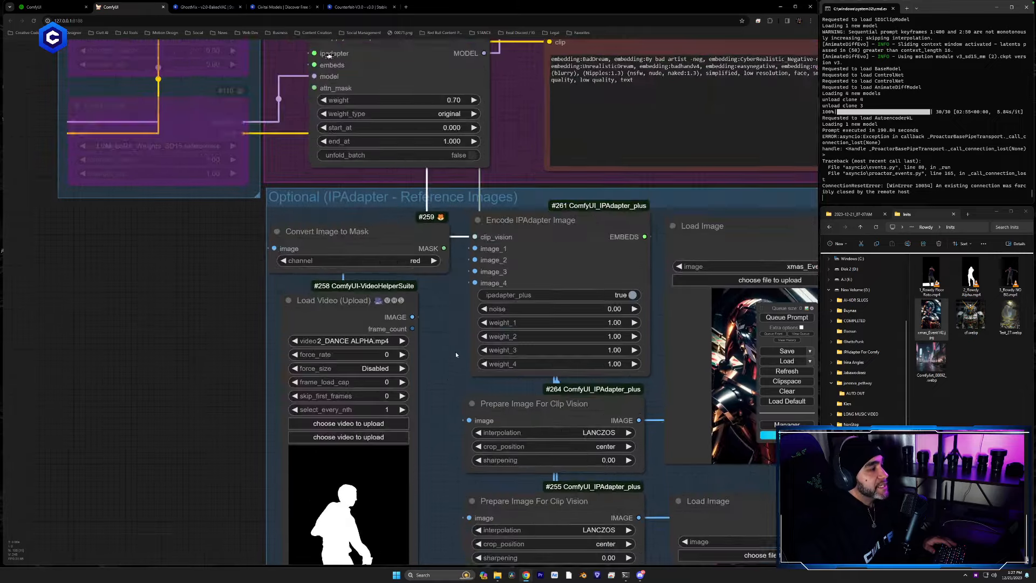
{"action": "left_click_drag", "start_coordinate": [438, 400], "coordinate": [491, 293]}
{"action": "mouse_move", "coordinate": [471, 117]}
{"action": "left_mouse_down"}
{"action": "mouse_move", "coordinate": [426, 117]}
{"action": "mouse_move", "coordinate": [466, 111]}
{"action": "left_mouse_up"}
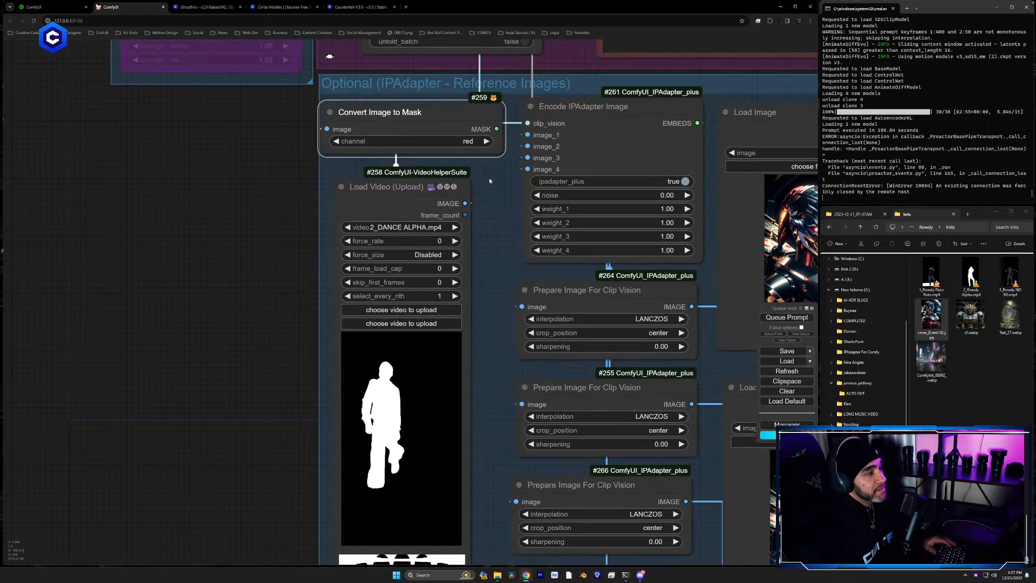
{"action": "left_click_drag", "start_coordinate": [488, 176], "coordinate": [510, 355]}
{"action": "left_click_drag", "start_coordinate": [518, 307], "coordinate": [387, 152]}
{"action": "left_click_drag", "start_coordinate": [520, 305], "coordinate": [505, 302]}
{"action": "left_click_drag", "start_coordinate": [504, 406], "coordinate": [529, 267]}
{"action": "left_click_drag", "start_coordinate": [537, 315], "coordinate": [534, 274]}
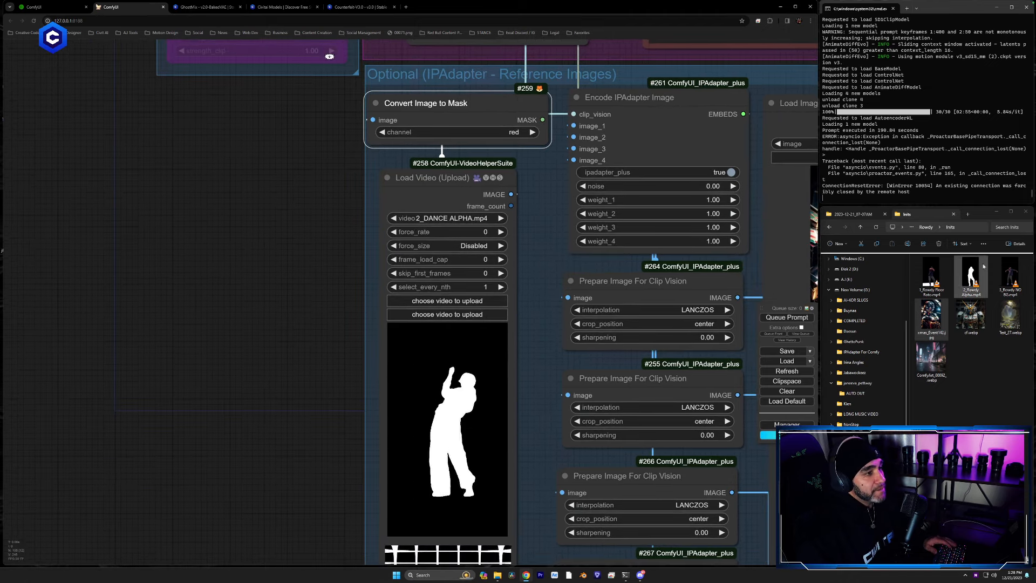
{"action": "double_click", "coordinate": [1001, 332]}
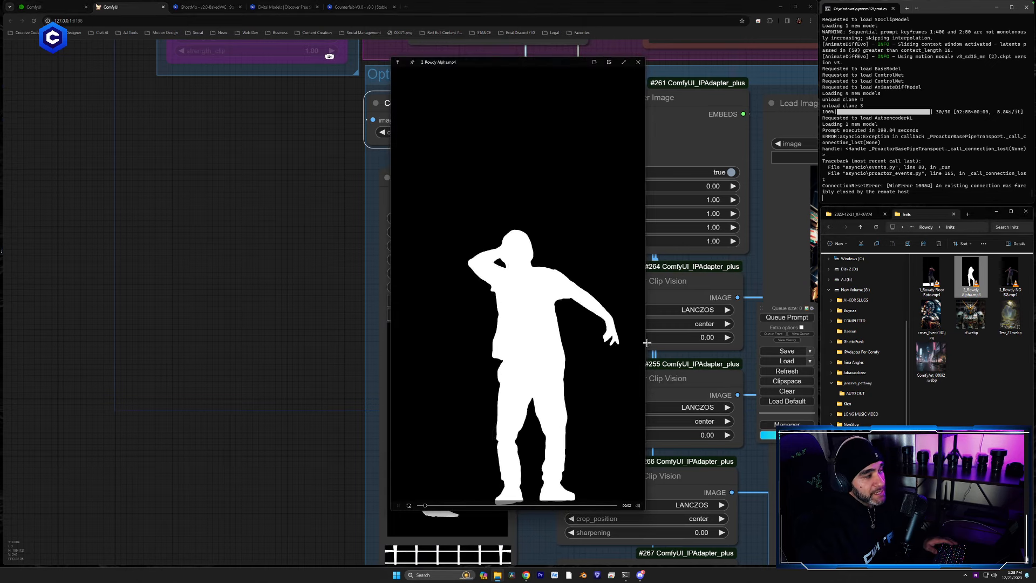
{"action": "left_click", "coordinate": [638, 62]}
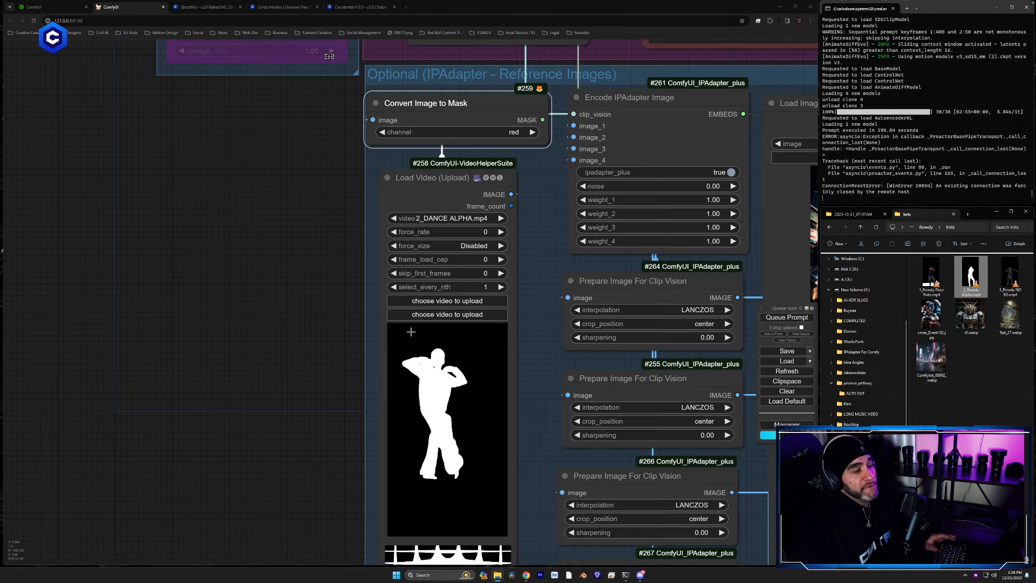
Step: Examine the new dancer render in the low-res Video Combine output beside the earlier street render
{"action": "scroll", "coordinate": [411, 331], "scroll_direction": "down", "scroll_amount": 5}
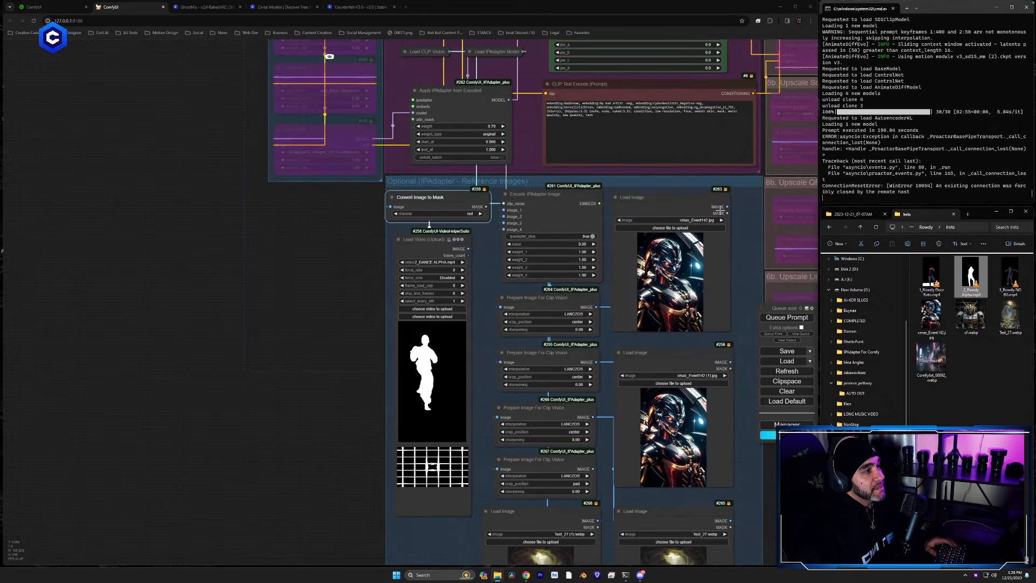
{"action": "left_click_drag", "start_coordinate": [743, 204], "coordinate": [329, 489]}
{"action": "left_click_drag", "start_coordinate": [472, 287], "coordinate": [270, 563]}
{"action": "left_click_drag", "start_coordinate": [703, 225], "coordinate": [768, 276]}
{"action": "scroll", "coordinate": [520, 225], "scroll_direction": "up", "scroll_amount": 7}
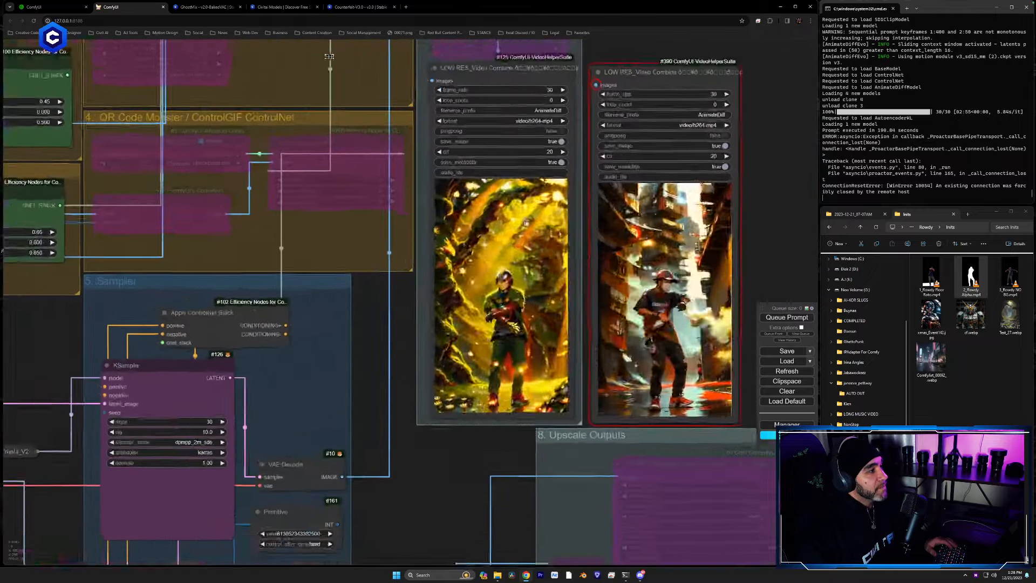
{"action": "scroll", "coordinate": [356, 328], "scroll_direction": "up", "scroll_amount": 1}
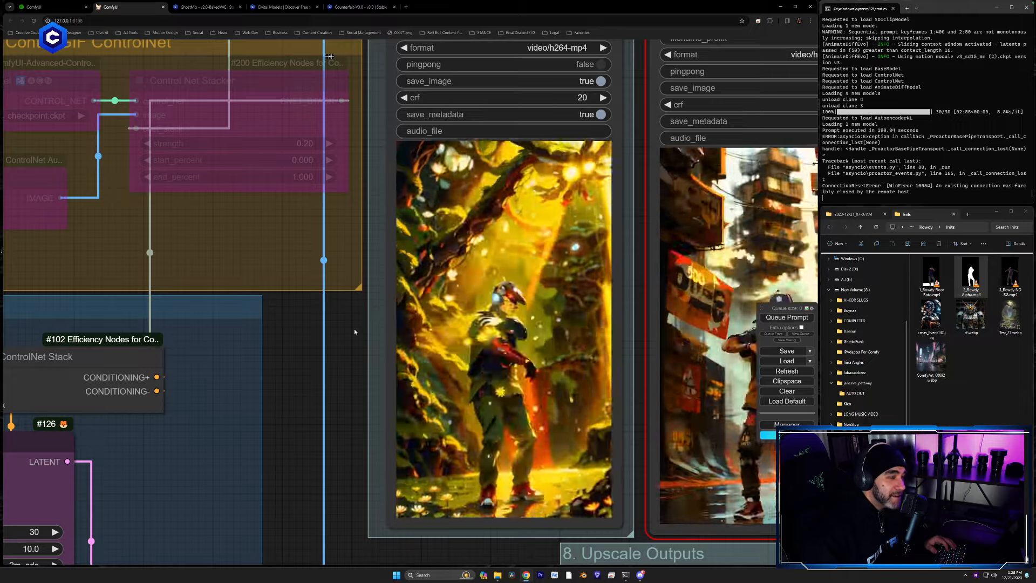
{"action": "scroll", "coordinate": [348, 332], "scroll_direction": "down", "scroll_amount": 3}
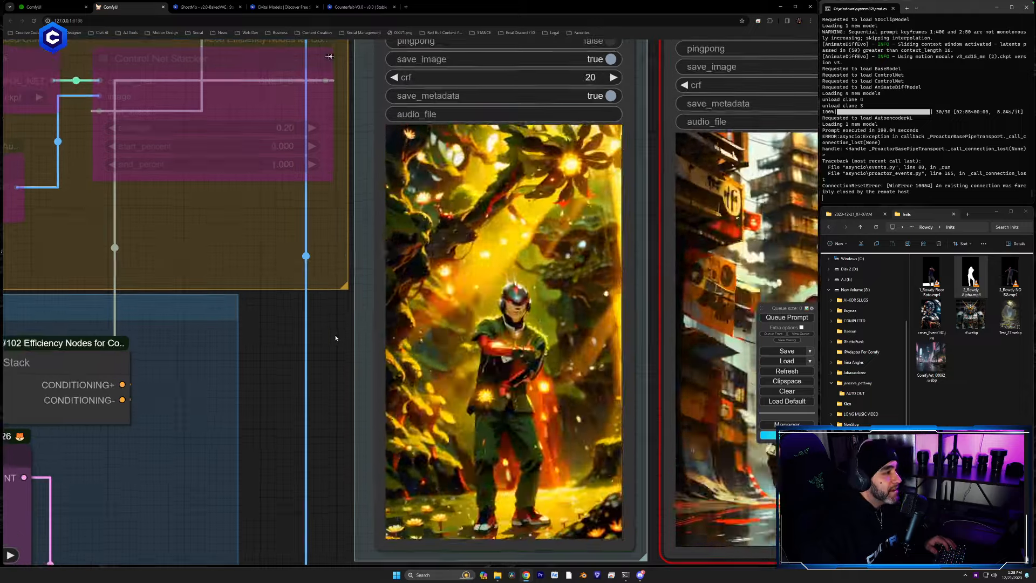
{"action": "scroll", "coordinate": [285, 351], "scroll_direction": "down", "scroll_amount": 1}
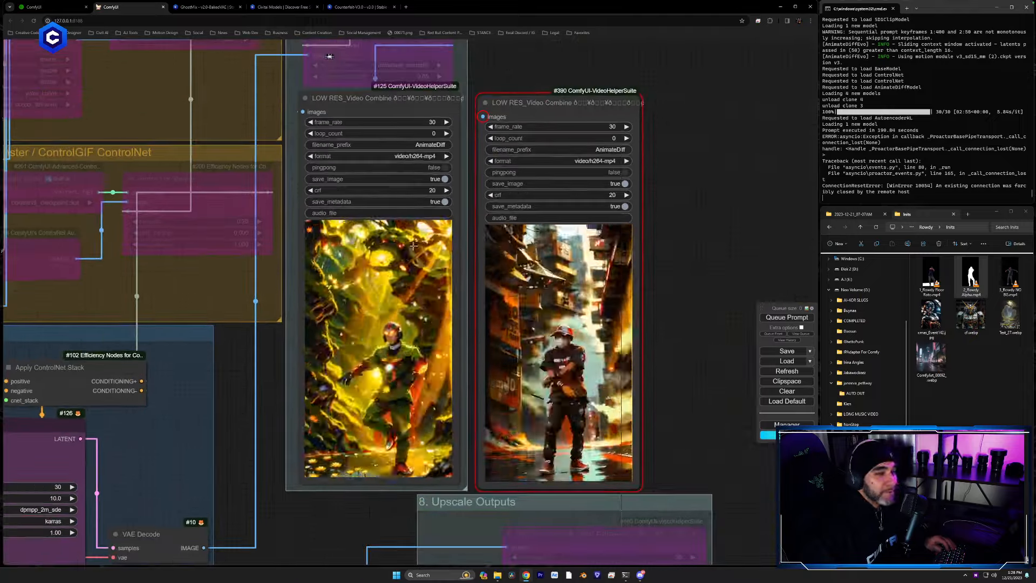
Step: Move the earlier street render's node aside and place a copy of Video Combine node #125 between the two for comparison
{"action": "left_click_drag", "start_coordinate": [533, 106], "coordinate": [690, 101]}
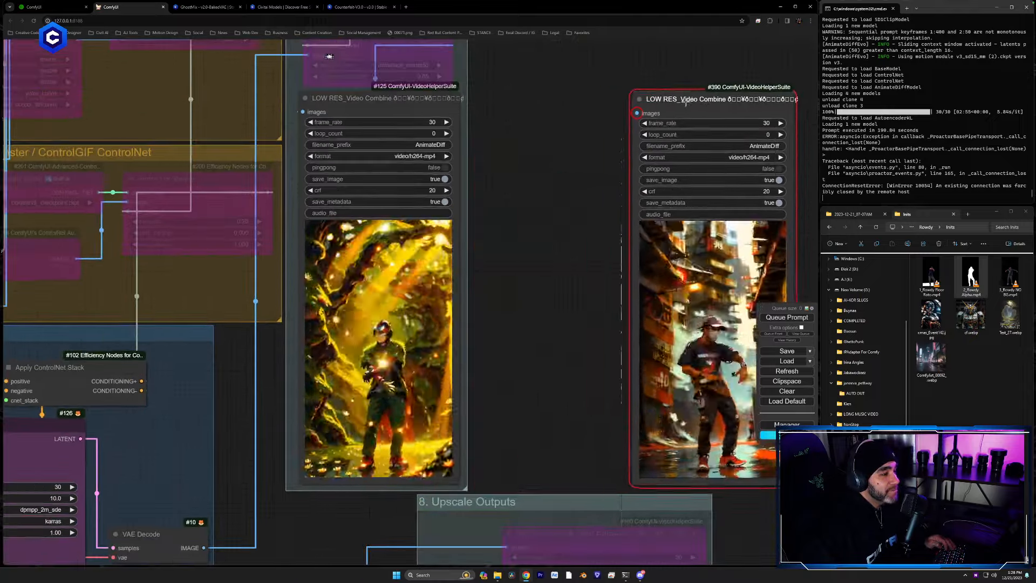
{"action": "left_click_drag", "start_coordinate": [388, 98], "coordinate": [544, 98]}
{"action": "left_click_drag", "start_coordinate": [668, 98], "coordinate": [702, 98]}
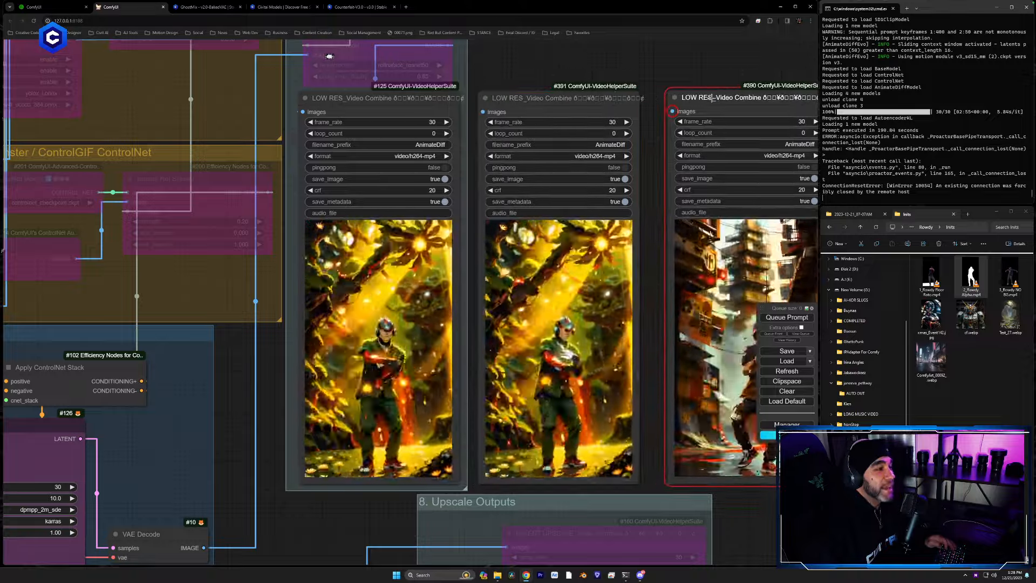
{"action": "left_click_drag", "start_coordinate": [591, 98], "coordinate": [596, 99]}
{"action": "left_click_drag", "start_coordinate": [706, 101], "coordinate": [697, 102]}
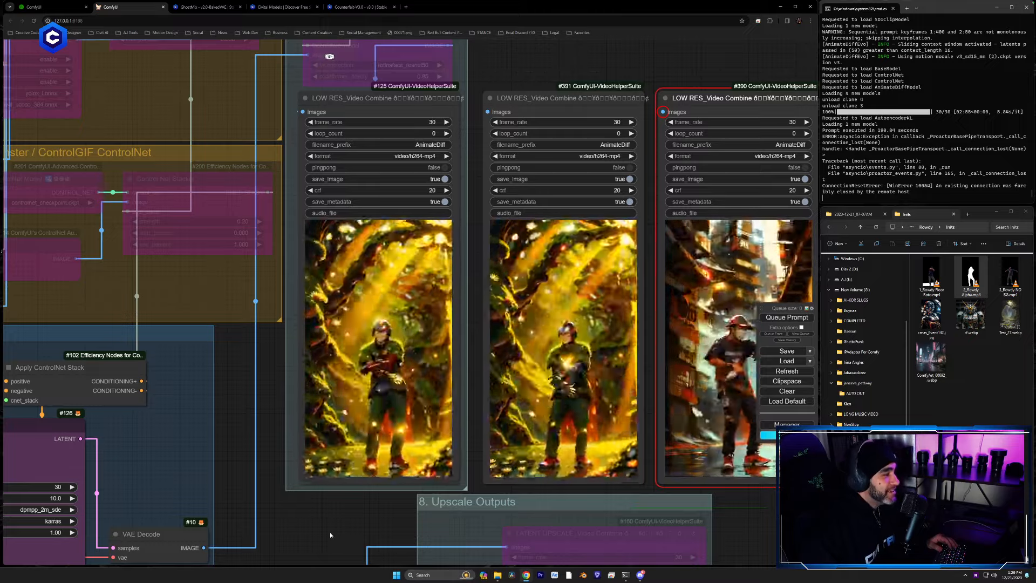
Step: Set the Load Checkpoint node's model to photon_v1.safetensors and queue the prompt
{"action": "left_click_drag", "start_coordinate": [337, 530], "coordinate": [396, 495]}
{"action": "left_click_drag", "start_coordinate": [275, 534], "coordinate": [784, 239]}
{"action": "left_click_drag", "start_coordinate": [324, 275], "coordinate": [744, 265]}
{"action": "left_click", "coordinate": [255, 256]}
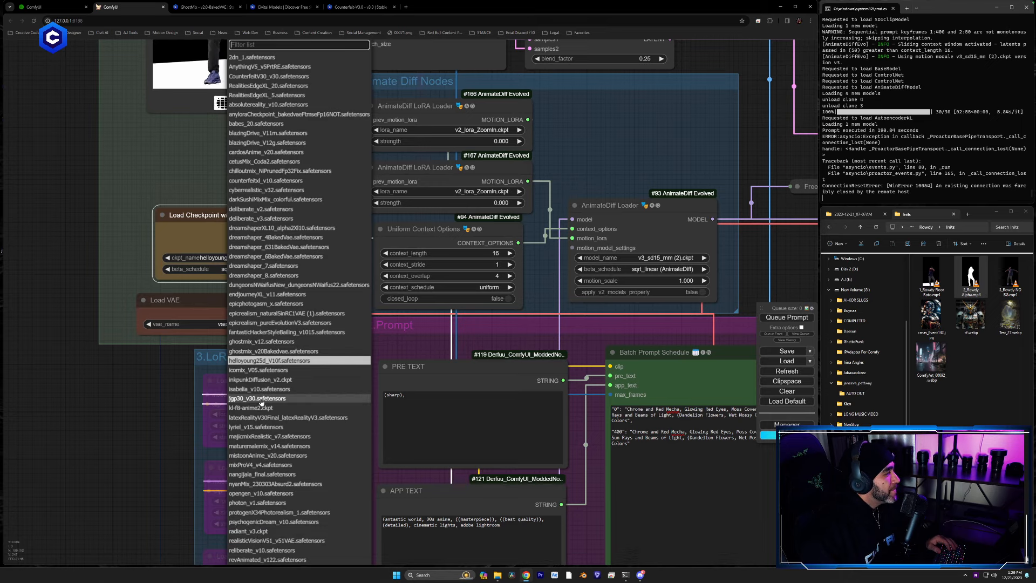
{"action": "scroll", "coordinate": [262, 402], "scroll_direction": "down", "scroll_amount": 2}
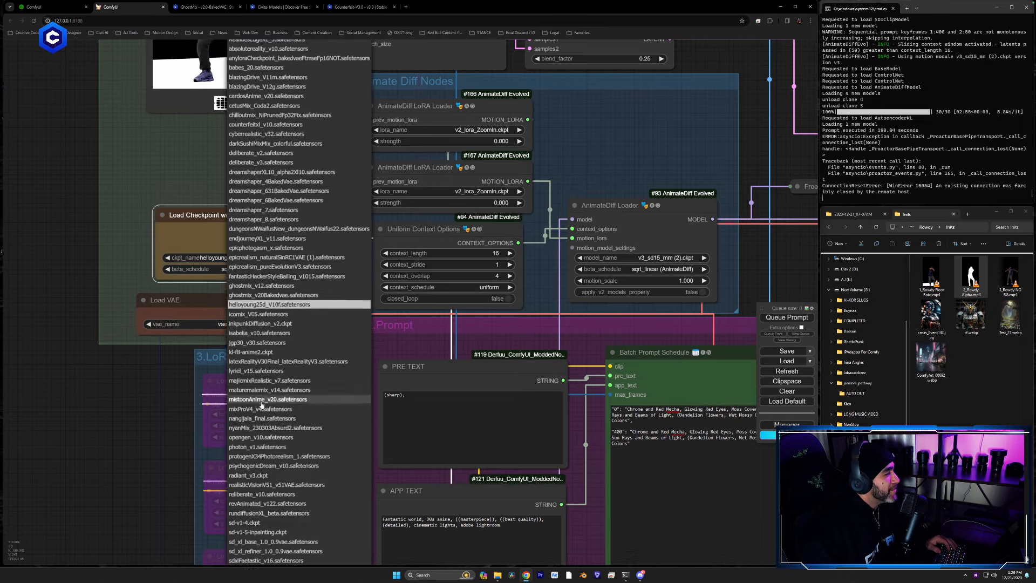
{"action": "scroll", "coordinate": [261, 404], "scroll_direction": "down", "scroll_amount": 1}
{"action": "left_click", "coordinate": [259, 423]}
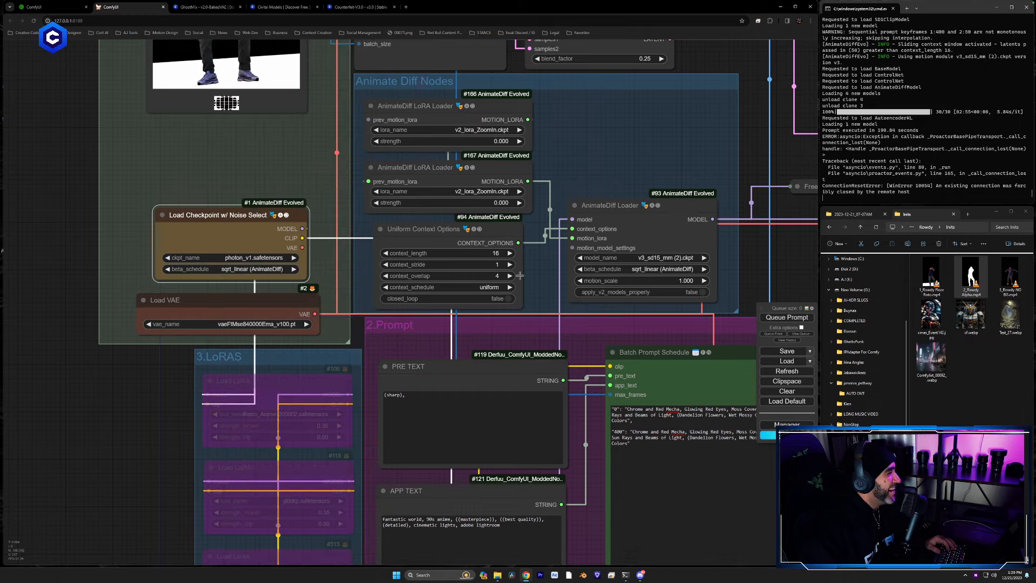
{"action": "left_click", "coordinate": [808, 322]}
Step: Return to the low-res video outputs and watch the saved comparison previews while the new render runs
{"action": "left_click_drag", "start_coordinate": [723, 161], "coordinate": [222, 326]}
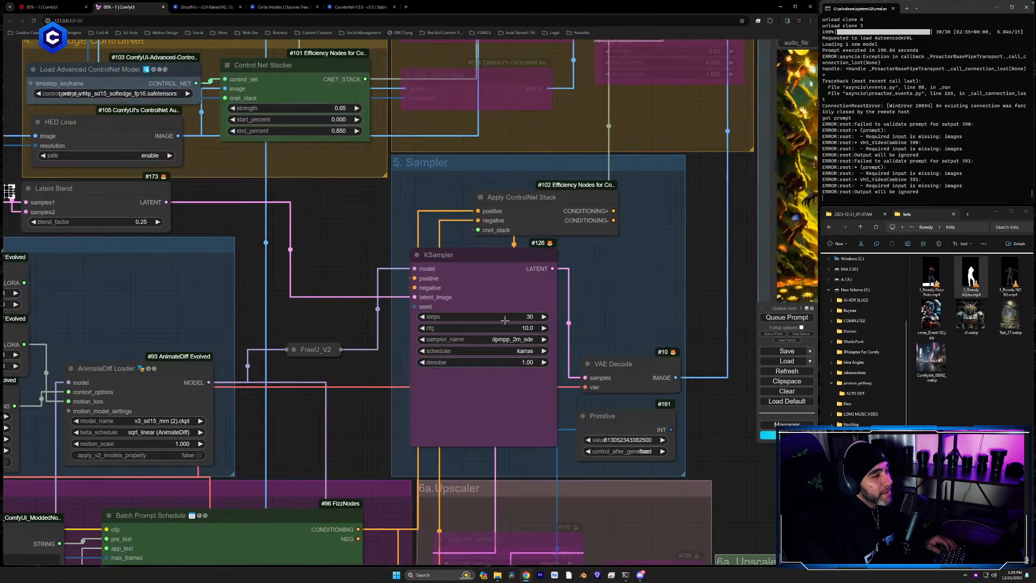
{"action": "left_click_drag", "start_coordinate": [633, 267], "coordinate": [231, 361]}
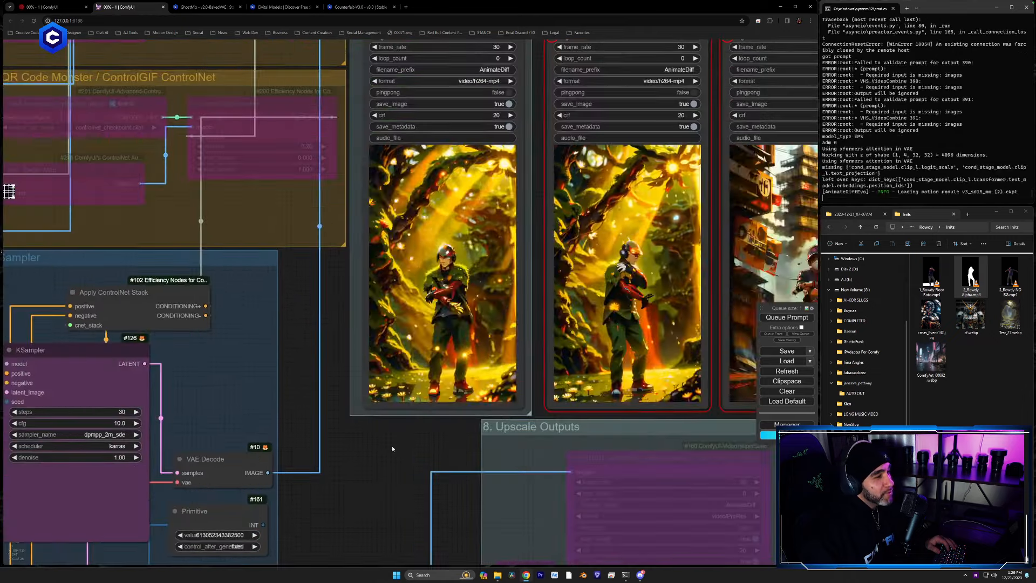
{"action": "left_click_drag", "start_coordinate": [534, 462], "coordinate": [494, 467]}
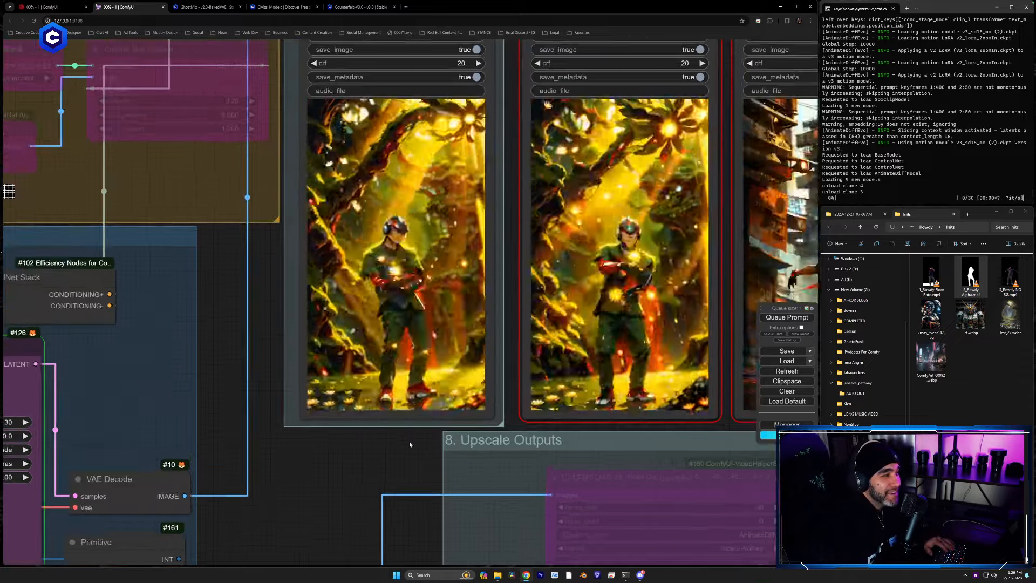
{"action": "scroll", "coordinate": [462, 353], "scroll_direction": "up", "scroll_amount": 2}
{"action": "scroll", "coordinate": [466, 340], "scroll_direction": "up", "scroll_amount": 2}
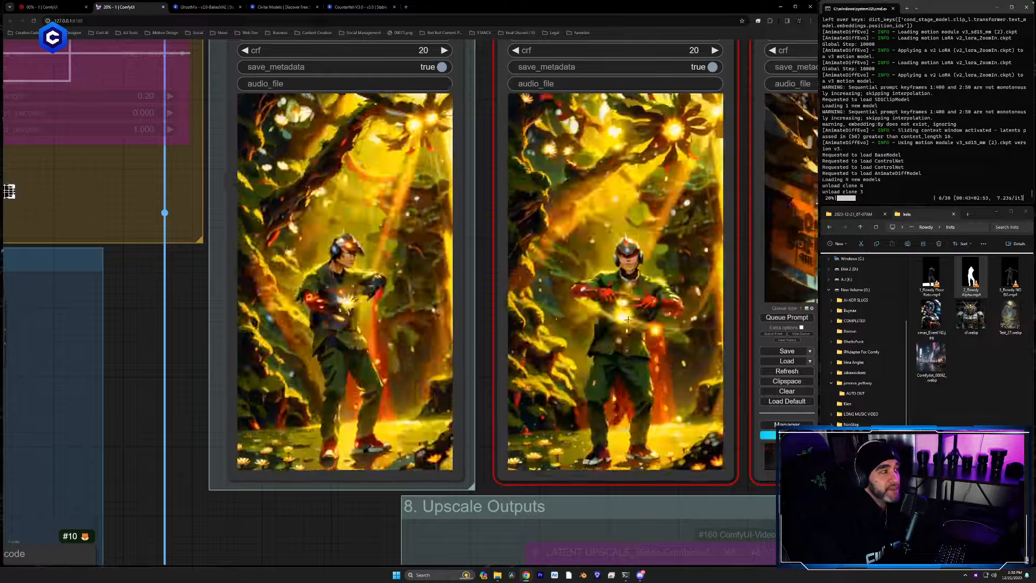
{"action": "left_click_drag", "start_coordinate": [203, 286], "coordinate": [197, 294]}
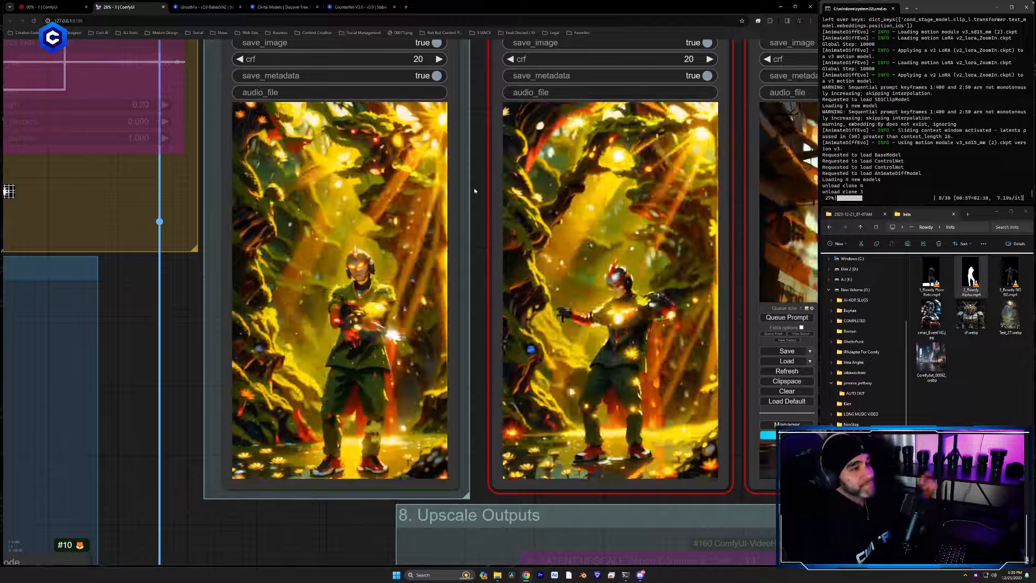
Step: Open the ComfyUI output folder and watch the earlier AnimateDiff render of the skull-faced dancer in front of a circular tunnel
{"action": "left_click", "coordinate": [857, 213]}
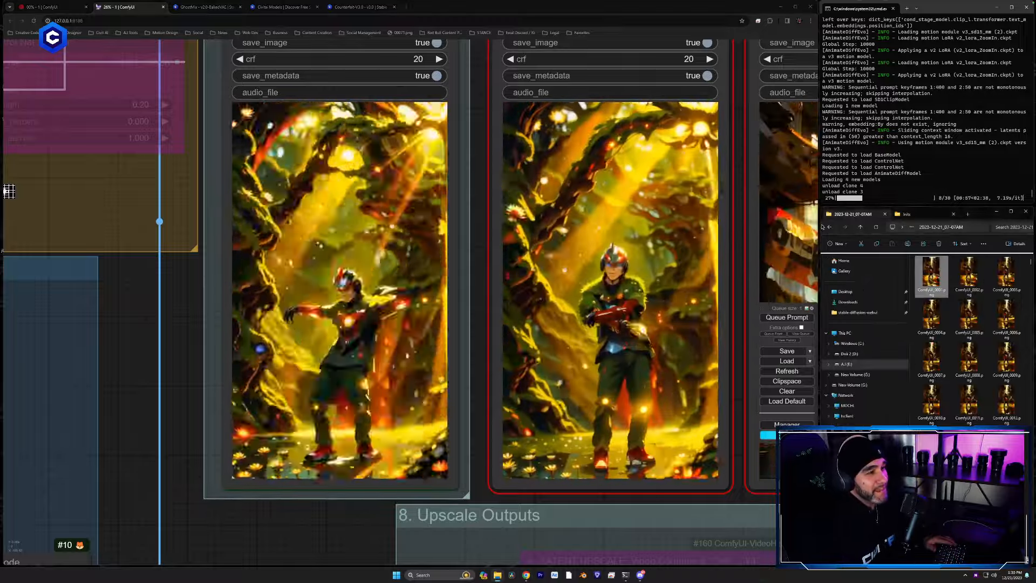
{"action": "left_click_drag", "start_coordinate": [819, 227], "coordinate": [523, 228]}
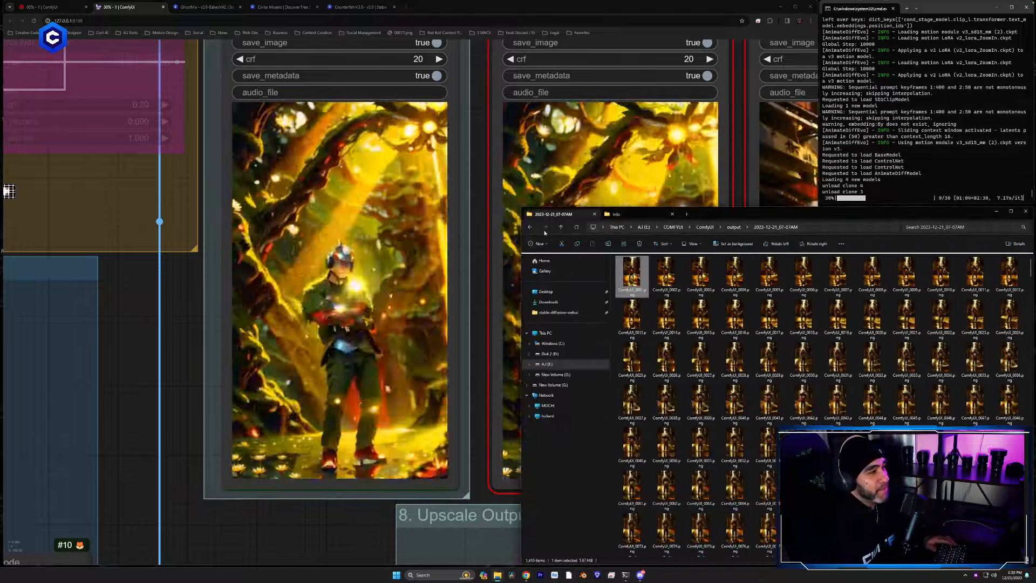
{"action": "left_click", "coordinate": [530, 228]}
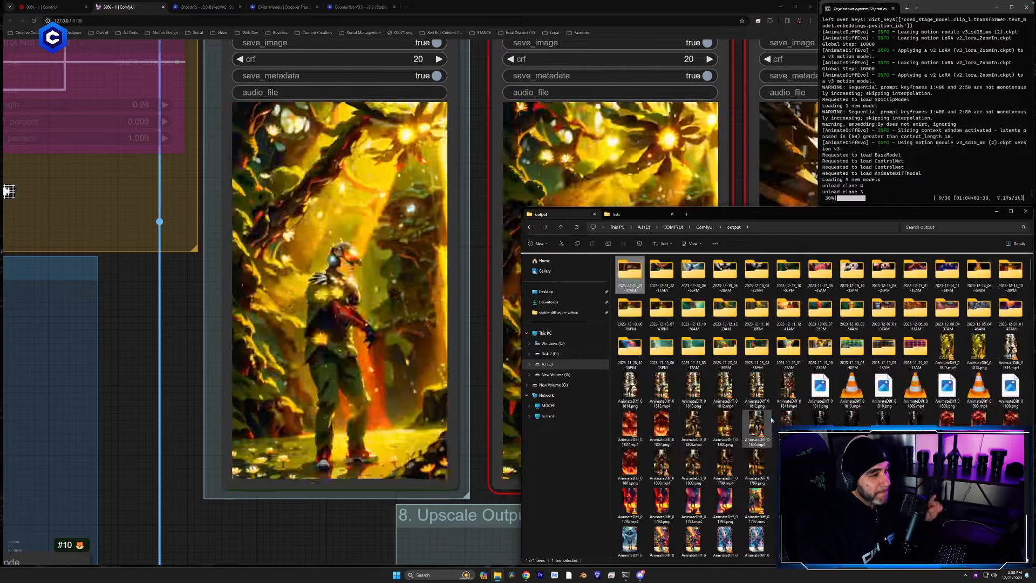
{"action": "scroll", "coordinate": [883, 404], "scroll_direction": "down", "scroll_amount": 3}
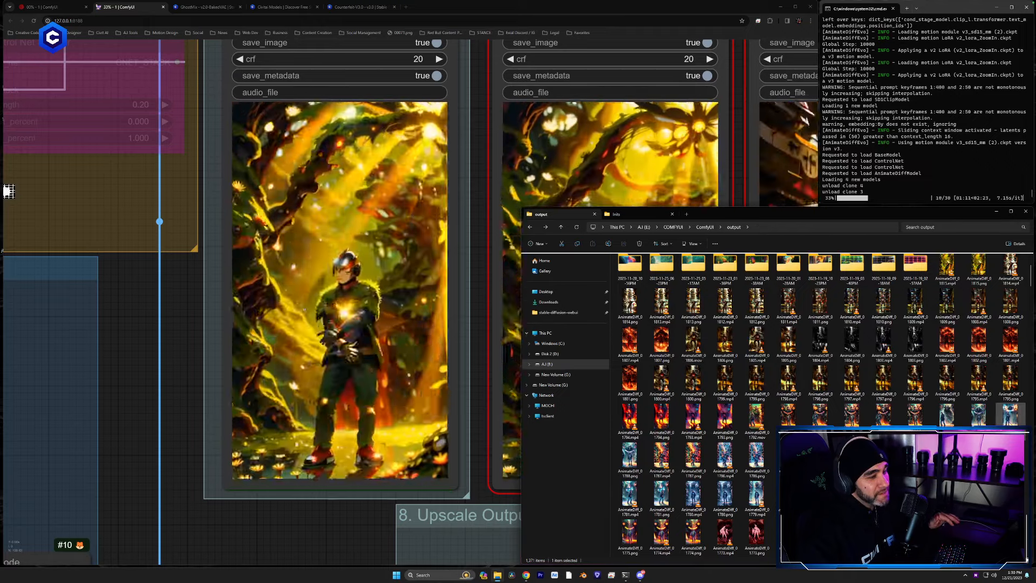
{"action": "double_click", "coordinate": [1009, 414]}
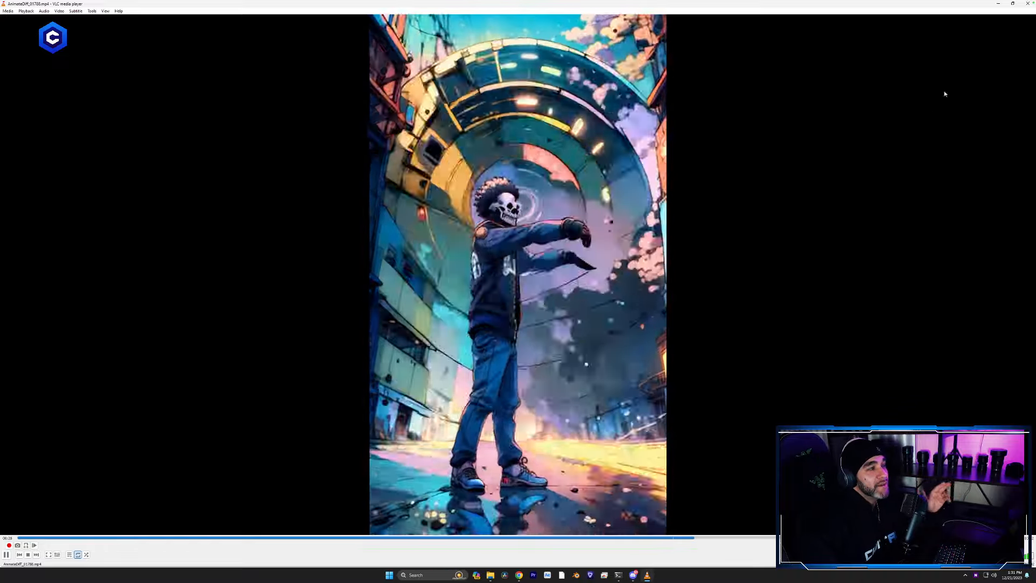
{"action": "left_click", "coordinate": [1027, 4]}
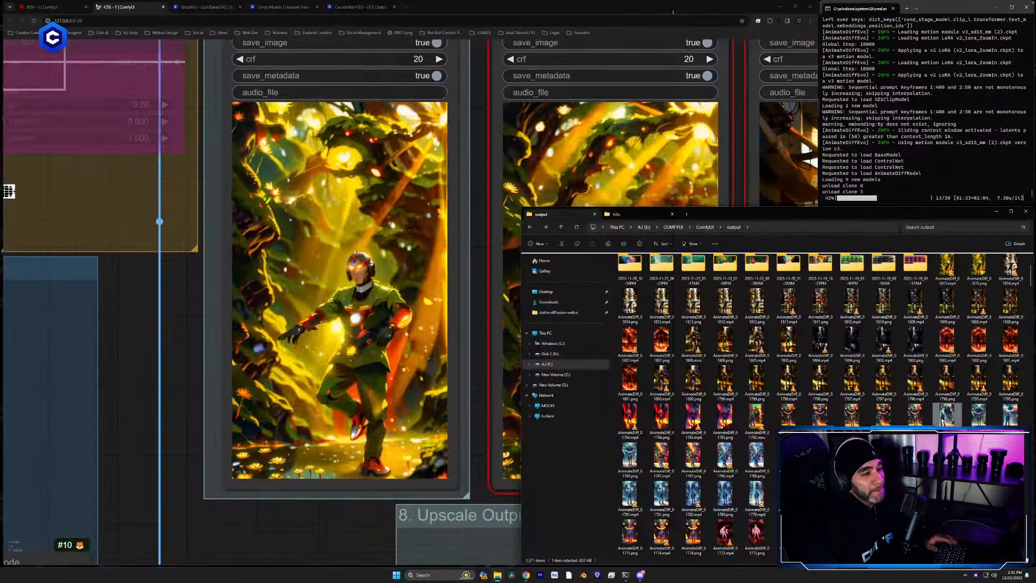
Step: Watch two more skull-faced dancer renders from the output folder, one with square frames and one with a giant skeleton behind
{"action": "double_click", "coordinate": [944, 416]}
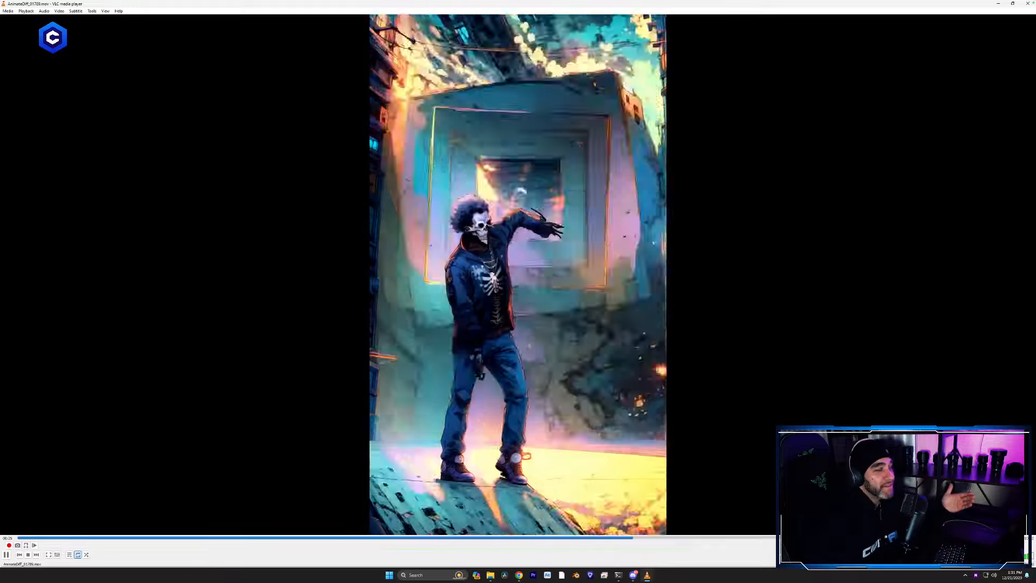
{"action": "left_click", "coordinate": [1029, 5]}
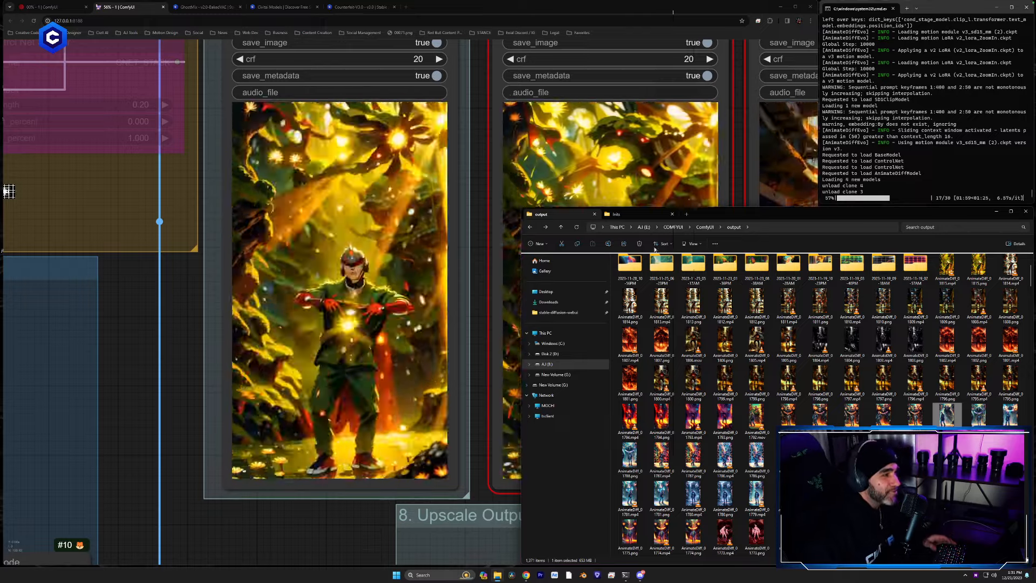
{"action": "left_click_drag", "start_coordinate": [520, 256], "coordinate": [404, 253]}
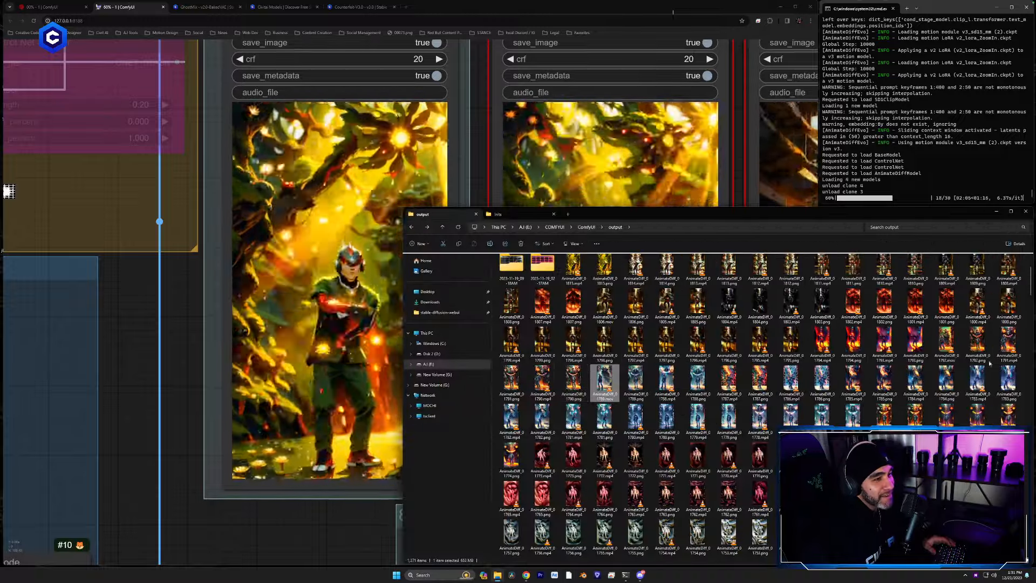
{"action": "double_click", "coordinate": [947, 344]}
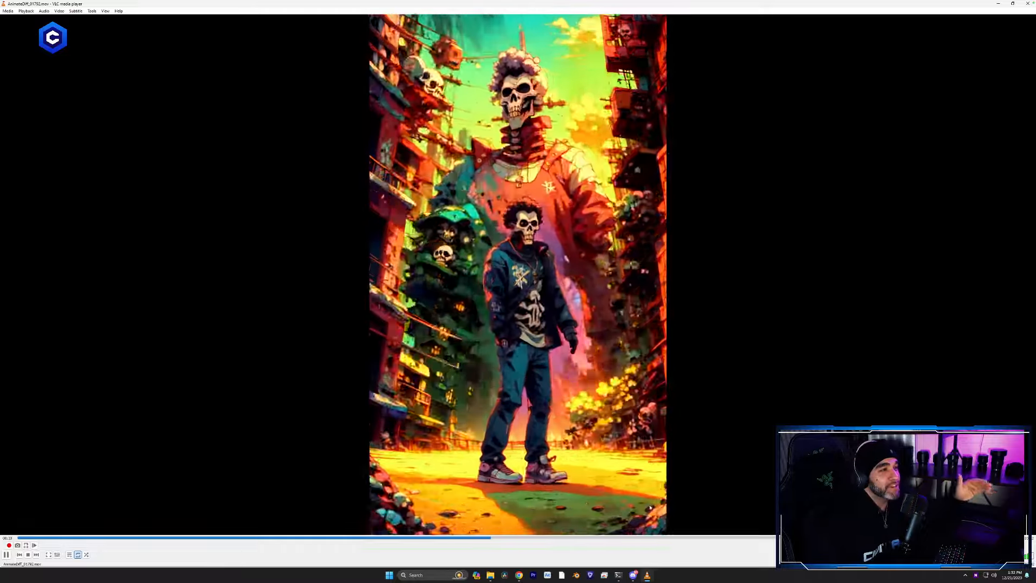
{"action": "left_click", "coordinate": [1027, 3]}
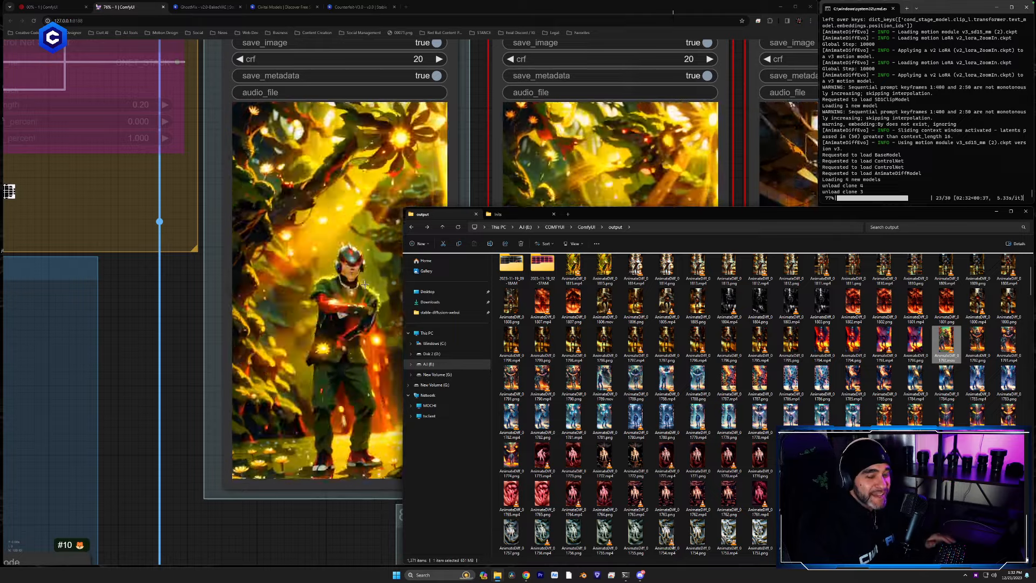
{"action": "left_click_drag", "start_coordinate": [401, 248], "coordinate": [821, 238]}
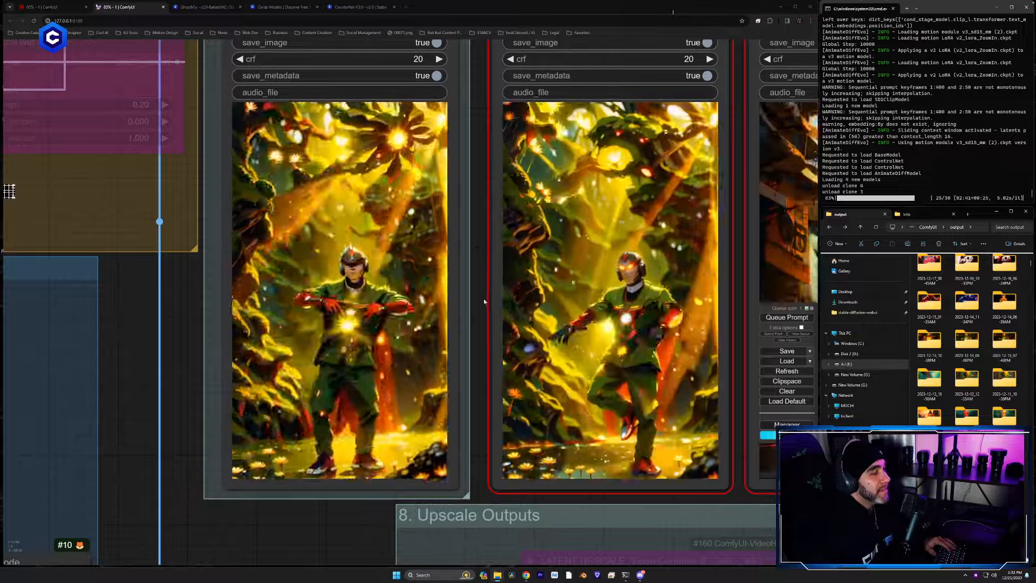
Step: Shift the comparison Video Combine nodes #391 and #390 slightly closer to the low-res Video Combine node #125
{"action": "scroll", "coordinate": [479, 297], "scroll_direction": "down", "scroll_amount": 1}
{"action": "scroll", "coordinate": [478, 298], "scroll_direction": "up", "scroll_amount": 4}
{"action": "scroll", "coordinate": [478, 298], "scroll_direction": "down", "scroll_amount": 6}
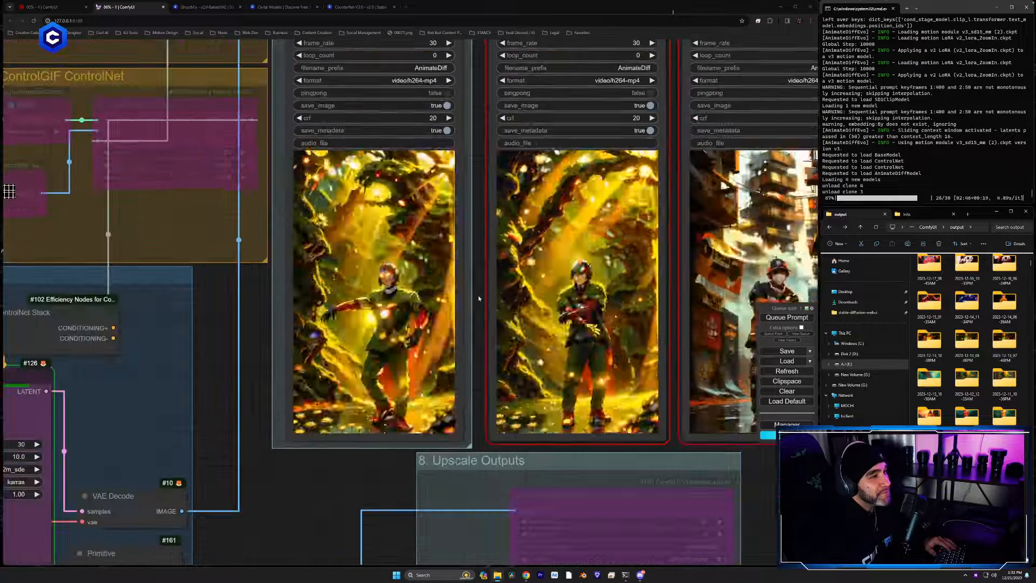
{"action": "scroll", "coordinate": [478, 298], "scroll_direction": "up", "scroll_amount": 1}
{"action": "scroll", "coordinate": [478, 298], "scroll_direction": "down", "scroll_amount": 1}
{"action": "left_click_drag", "start_coordinate": [465, 311], "coordinate": [305, 351]}
{"action": "left_click_drag", "start_coordinate": [407, 77], "coordinate": [400, 82]}
{"action": "left_click_drag", "start_coordinate": [554, 76], "coordinate": [541, 81]}
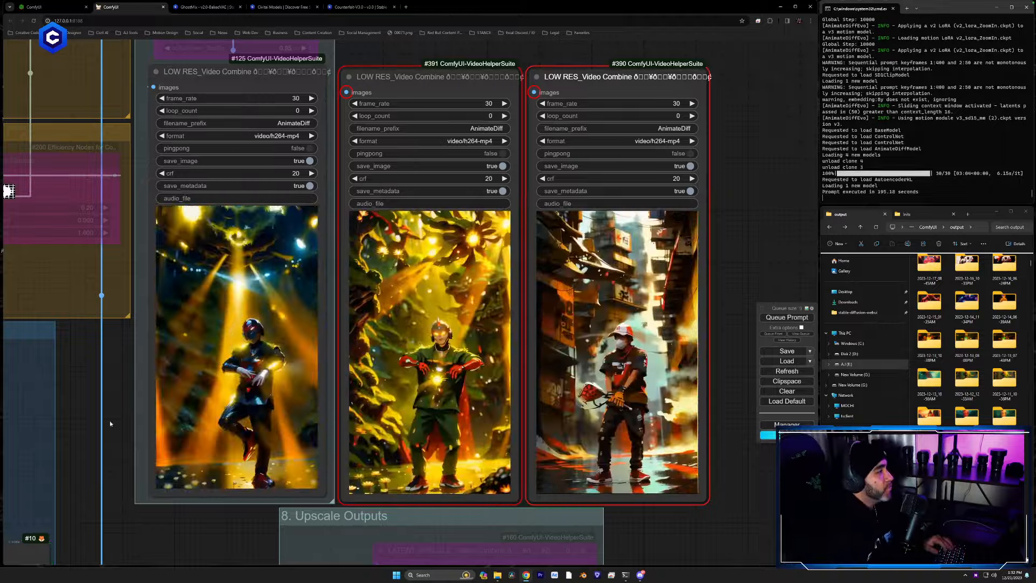
Step: Examine the new photon render in Video Combine node #125 beside the previous green cave render
{"action": "left_click_drag", "start_coordinate": [116, 412], "coordinate": [147, 406]}
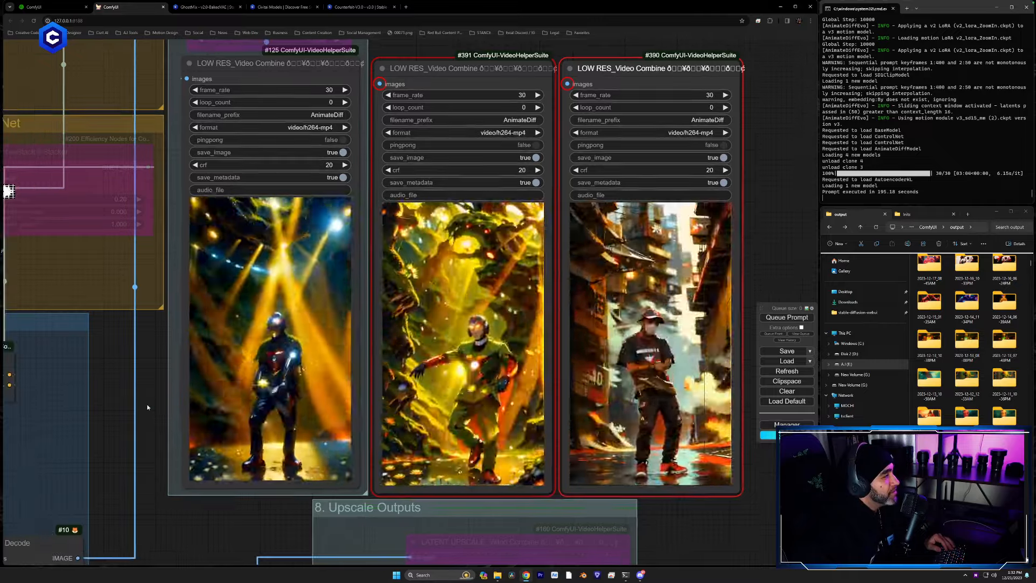
{"action": "scroll", "coordinate": [147, 403], "scroll_direction": "up", "scroll_amount": 4}
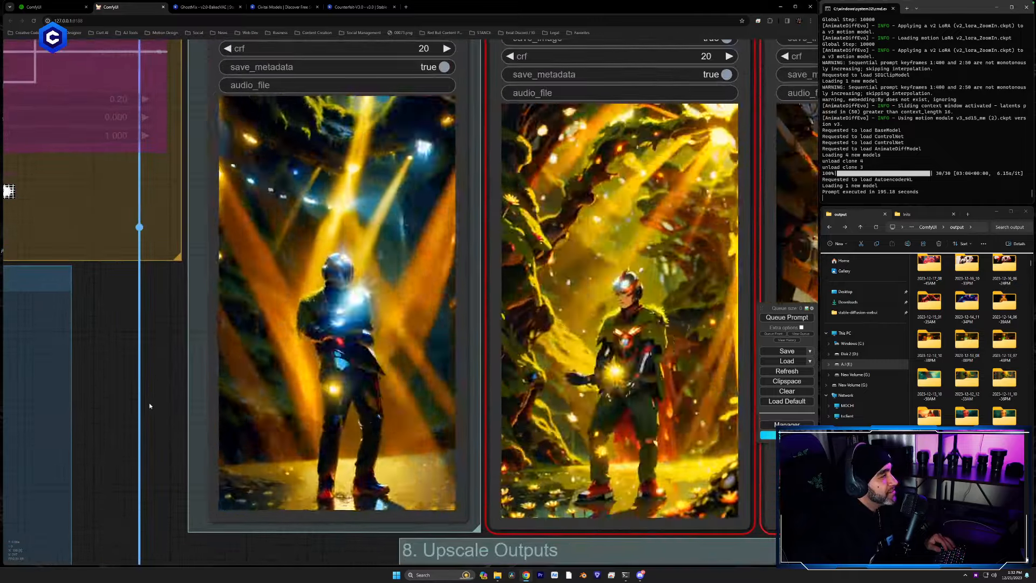
{"action": "left_click_drag", "start_coordinate": [150, 405], "coordinate": [178, 408]}
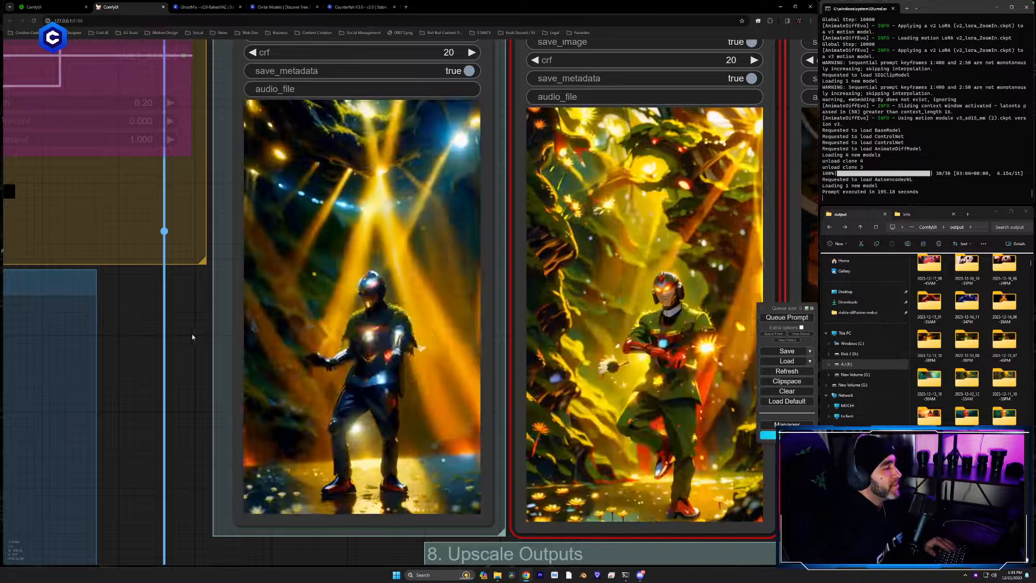
{"action": "left_click_drag", "start_coordinate": [192, 333], "coordinate": [168, 335]}
{"action": "scroll", "coordinate": [168, 337], "scroll_direction": "down", "scroll_amount": 1}
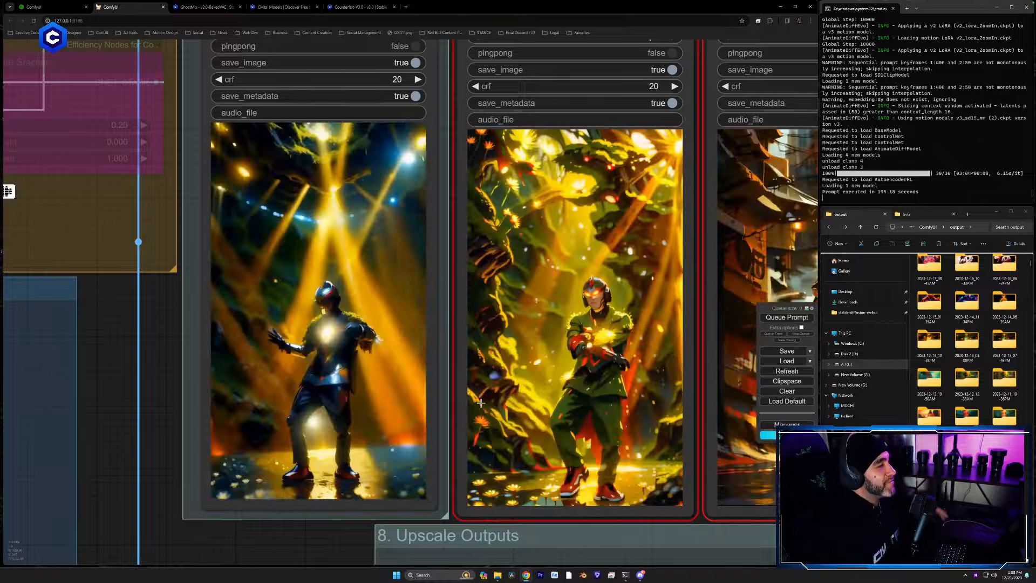
{"action": "scroll", "coordinate": [474, 410], "scroll_direction": "down", "scroll_amount": 4}
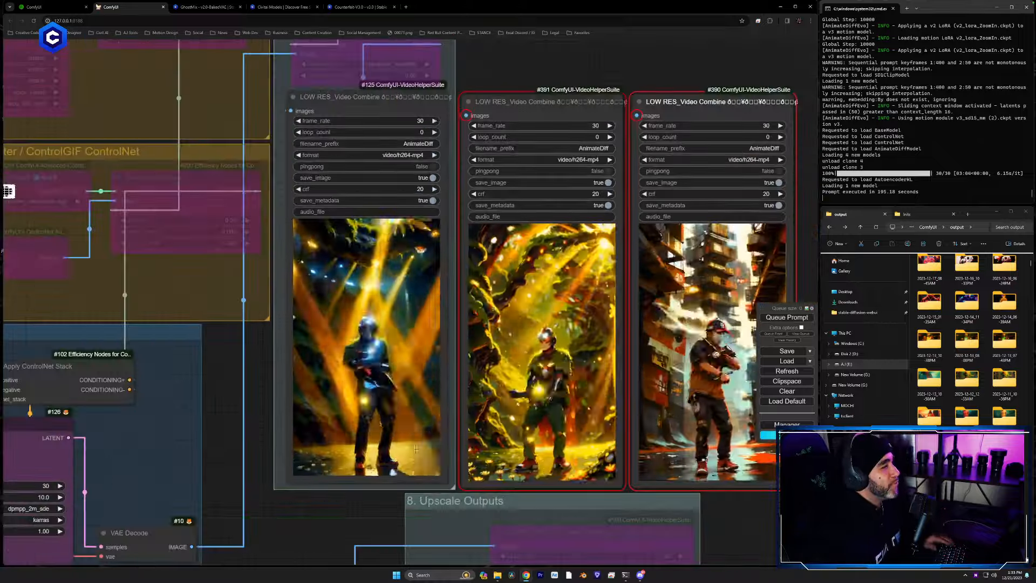
{"action": "left_click_drag", "start_coordinate": [381, 509], "coordinate": [597, 233]}
{"action": "left_click_drag", "start_coordinate": [476, 367], "coordinate": [388, 507]}
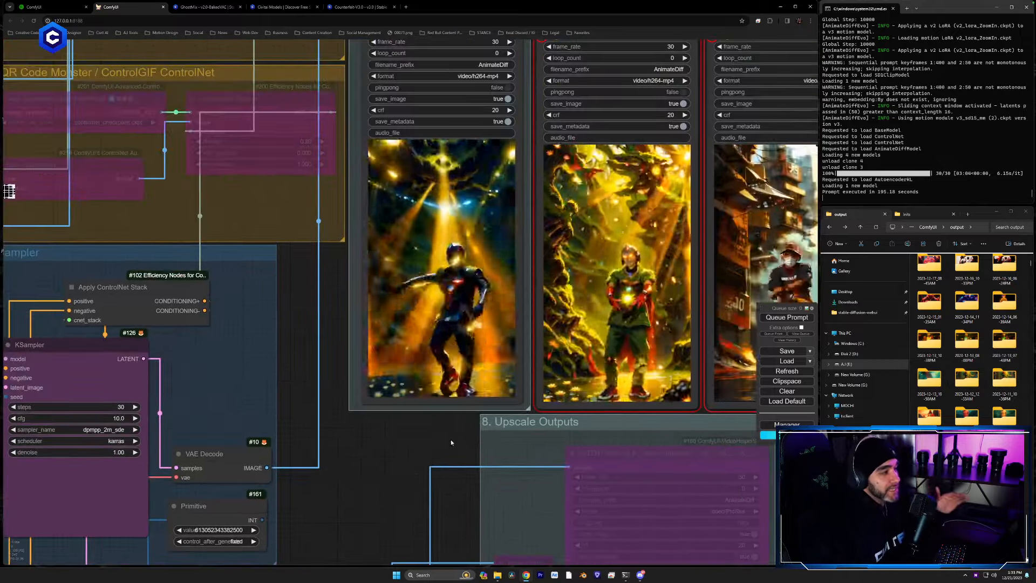
{"action": "left_click_drag", "start_coordinate": [451, 439], "coordinate": [450, 457]}
{"action": "scroll", "coordinate": [450, 457], "scroll_direction": "up", "scroll_amount": 6}
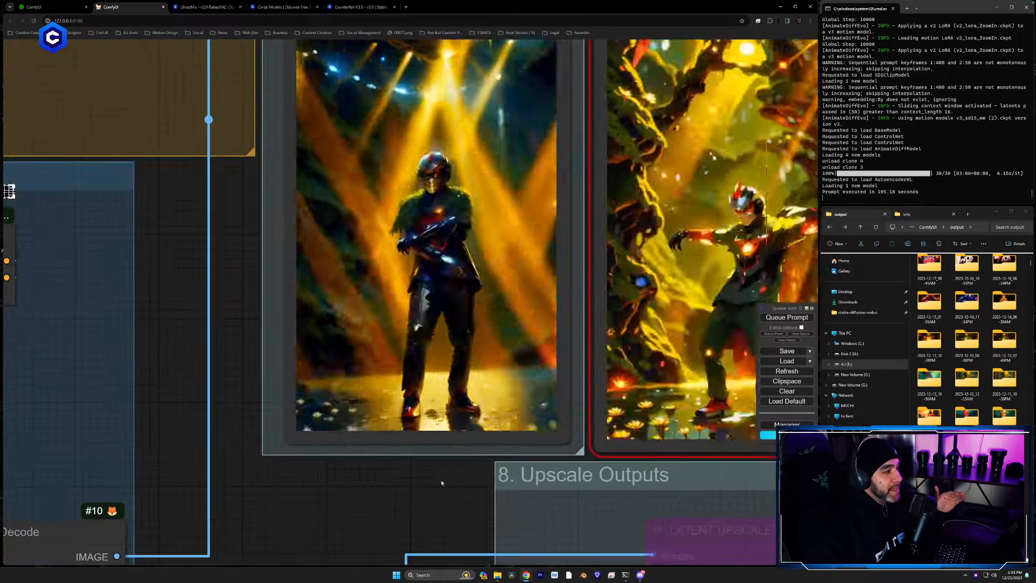
{"action": "left_click_drag", "start_coordinate": [436, 496], "coordinate": [433, 505]}
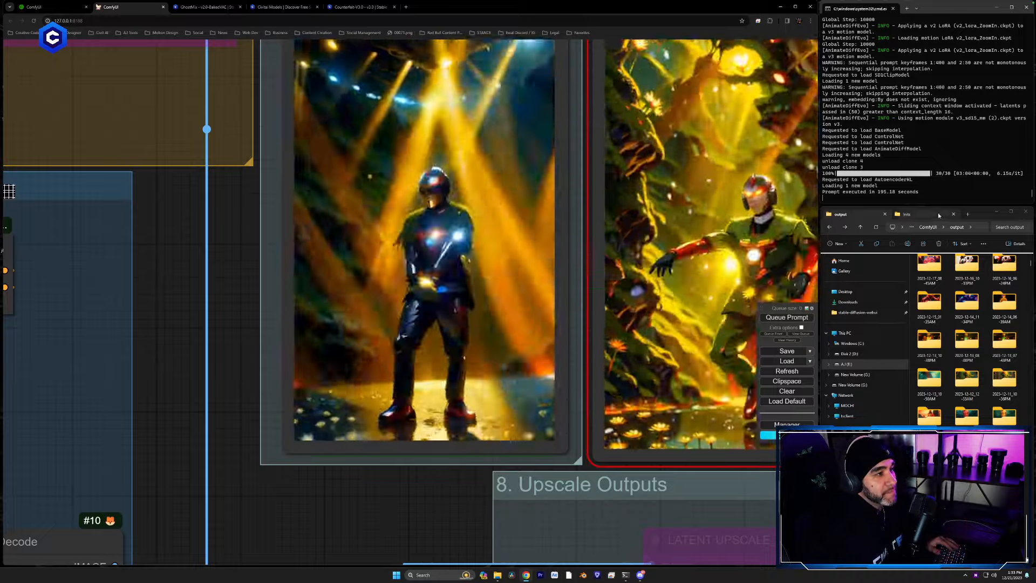
Step: Open the cave reference image Test_27.webp from the Inits folder and compare it with the new render
{"action": "left_click", "coordinate": [917, 214]}
{"action": "double_click", "coordinate": [1010, 318]}
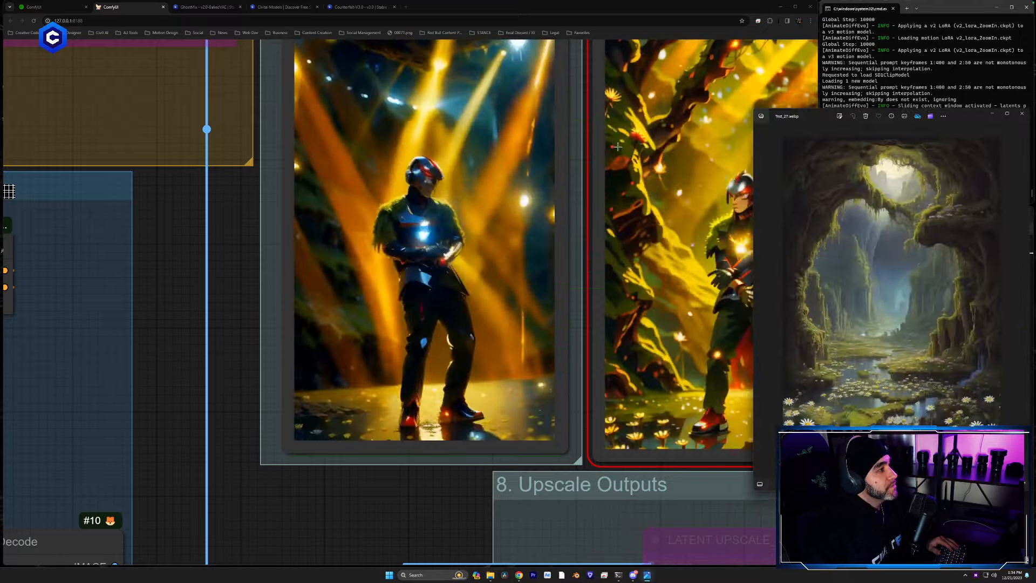
{"action": "left_click_drag", "start_coordinate": [841, 120], "coordinate": [654, 76]}
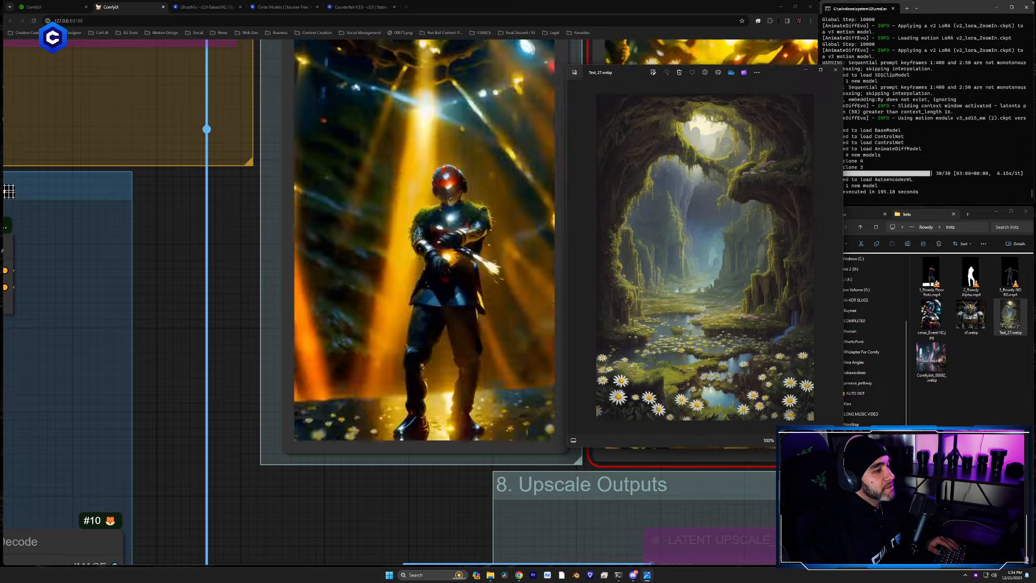
{"action": "left_click_drag", "start_coordinate": [842, 447], "coordinate": [887, 487]}
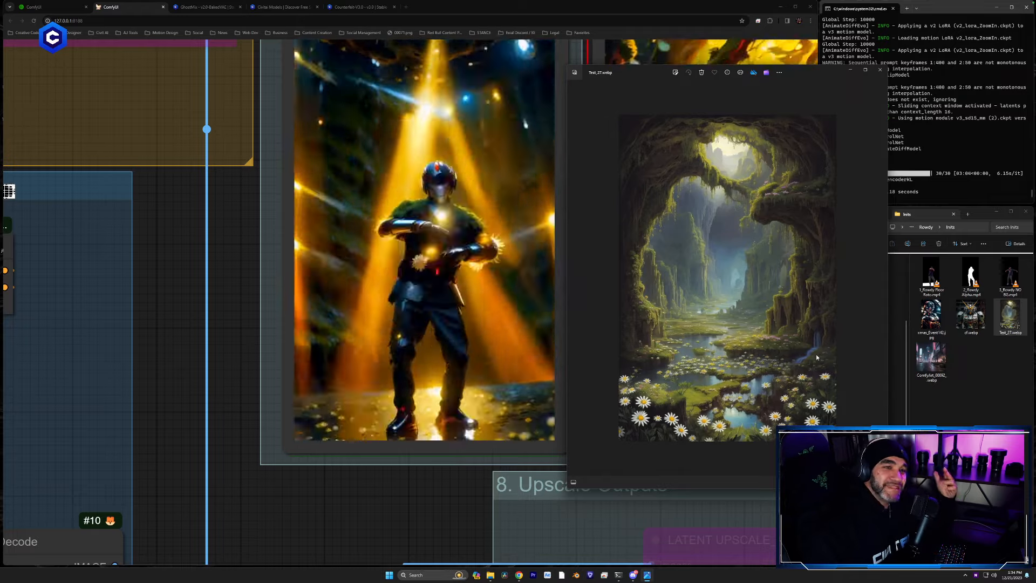
{"action": "left_click", "coordinate": [880, 70]}
{"action": "left_click_drag", "start_coordinate": [456, 508], "coordinate": [445, 520]}
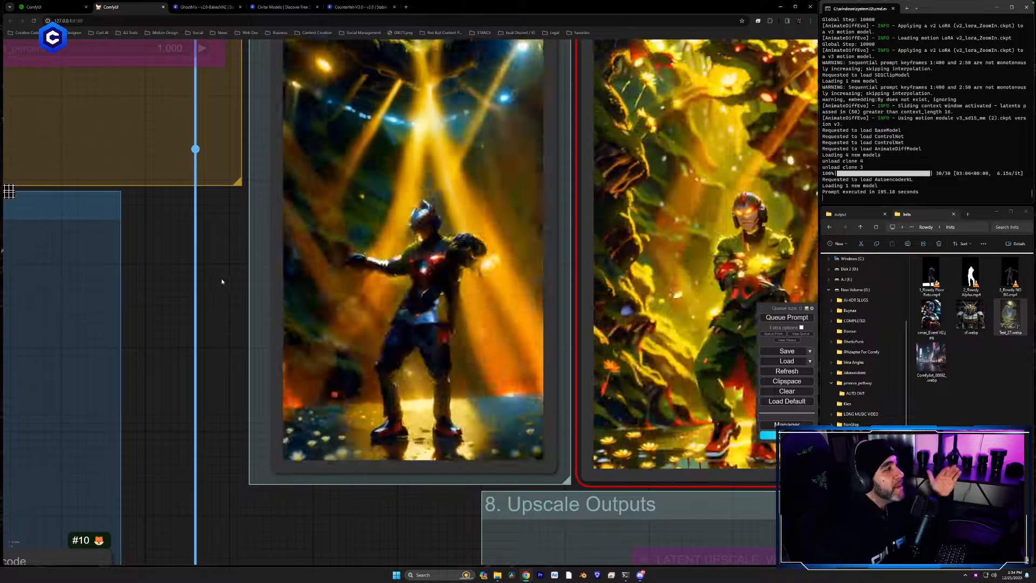
{"action": "left_click_drag", "start_coordinate": [218, 279], "coordinate": [216, 317]}
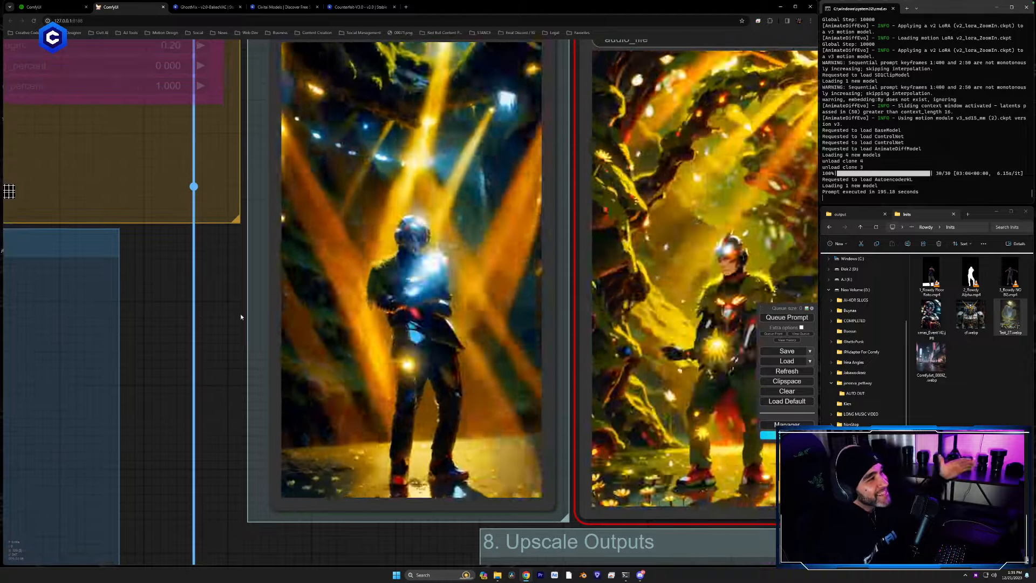
{"action": "left_click_drag", "start_coordinate": [230, 300], "coordinate": [233, 324]}
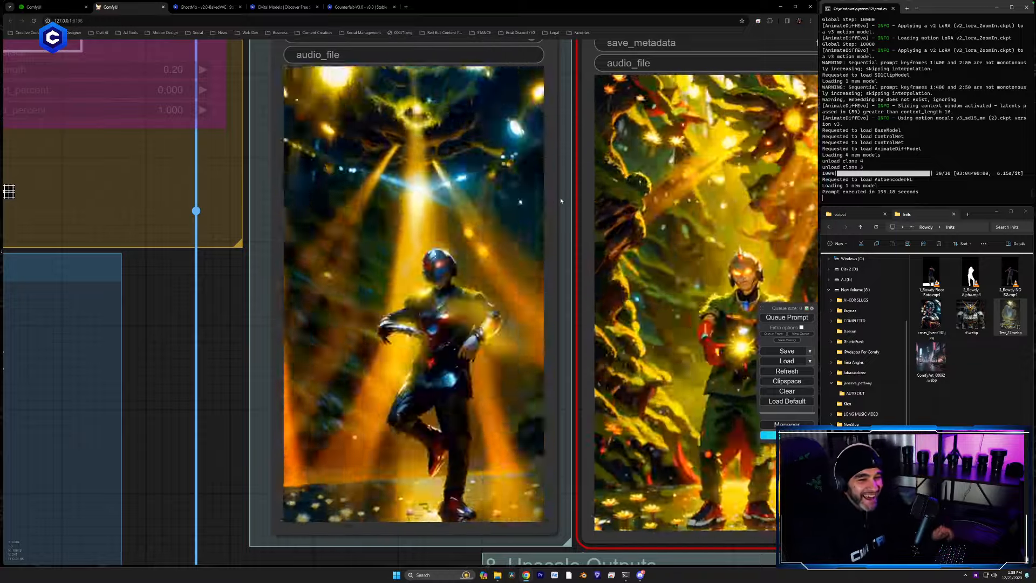
Step: Replace both character reference images in the IPAdapter group with the white robot image from the Inits folder
{"action": "left_click_drag", "start_coordinate": [155, 370], "coordinate": [454, 99]}
{"action": "scroll", "coordinate": [454, 99], "scroll_direction": "down", "scroll_amount": 6}
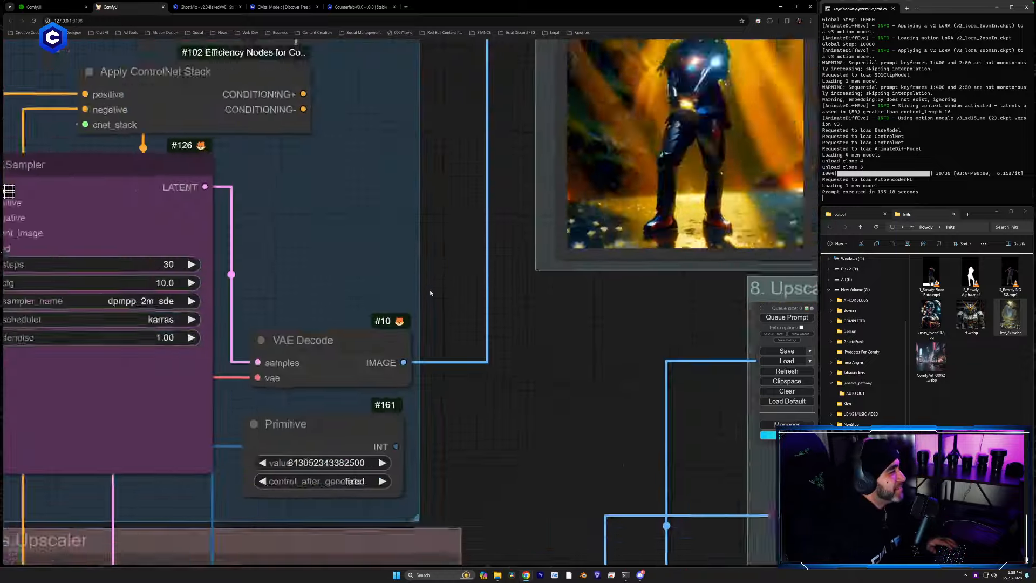
{"action": "scroll", "coordinate": [534, 417], "scroll_direction": "up", "scroll_amount": 3}
{"action": "left_click_drag", "start_coordinate": [397, 512], "coordinate": [434, 119]}
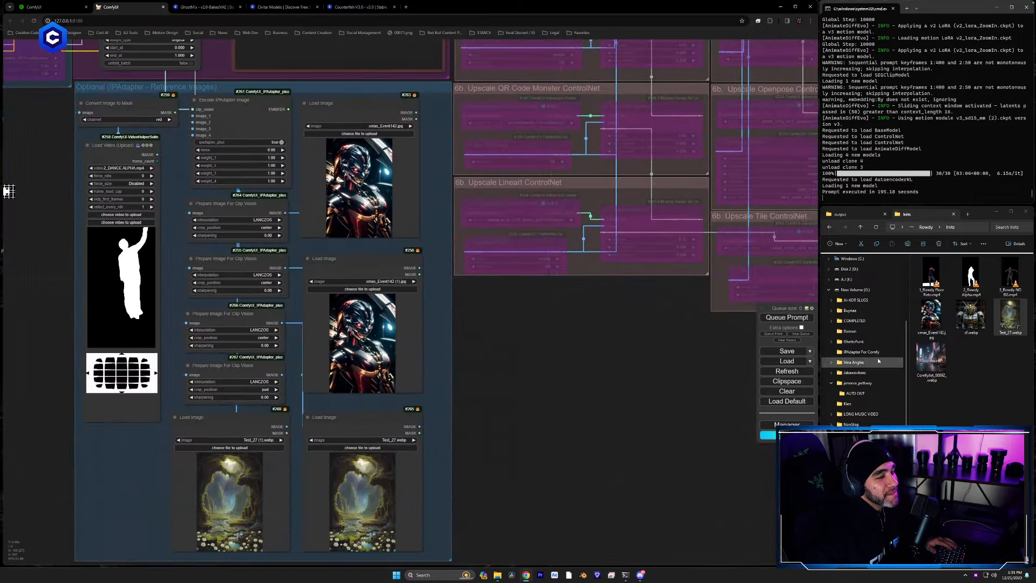
{"action": "left_click", "coordinate": [971, 323]}
{"action": "left_click_drag", "start_coordinate": [971, 326], "coordinate": [345, 170]}
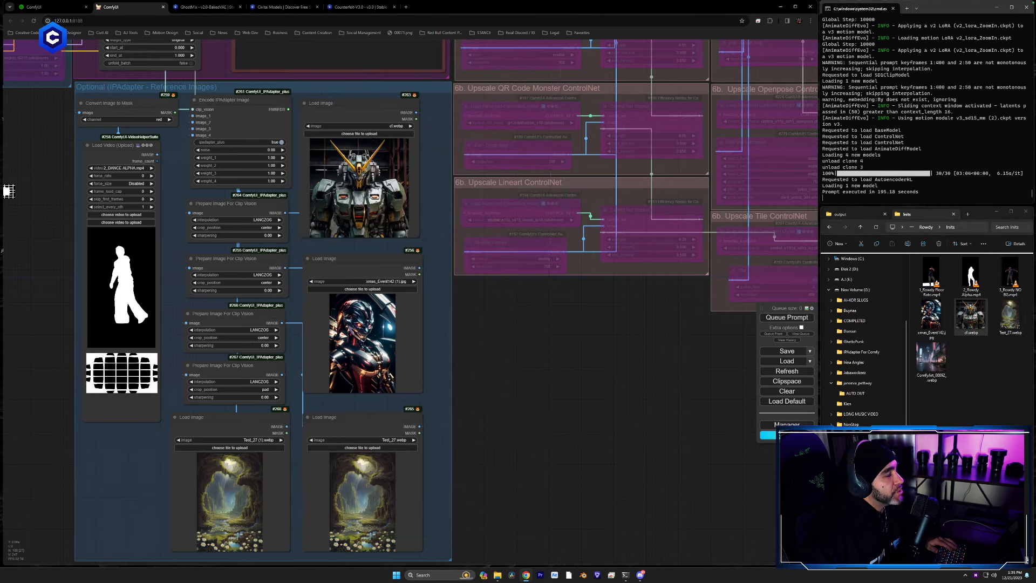
{"action": "left_click_drag", "start_coordinate": [971, 319], "coordinate": [370, 339]}
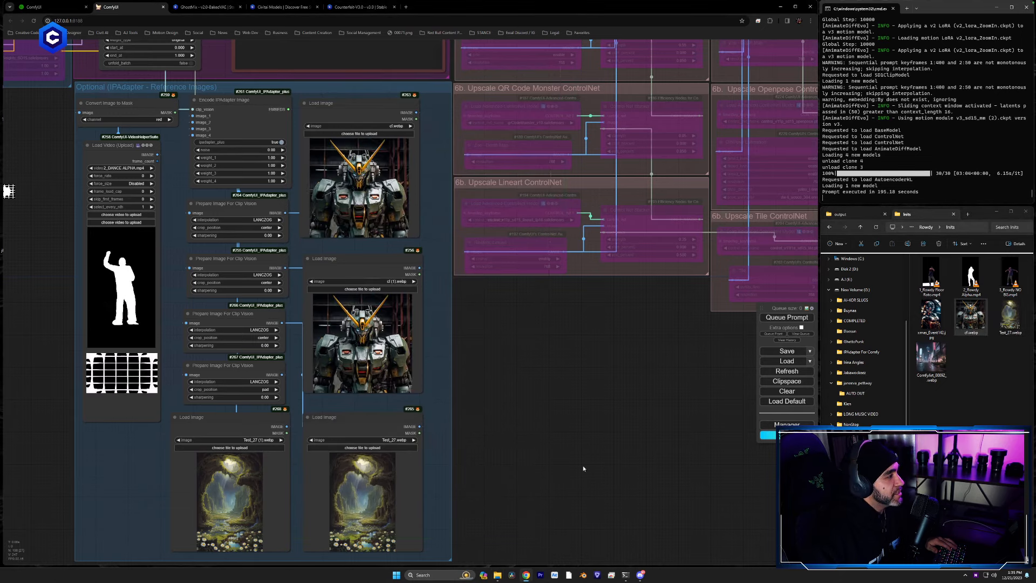
Step: Replace both cave reference images in the IPAdapter group with the neon city street image ComfyUI_00092_.webp
{"action": "left_click_drag", "start_coordinate": [582, 468], "coordinate": [594, 428]}
{"action": "left_click_drag", "start_coordinate": [931, 360], "coordinate": [373, 461]}
{"action": "left_click_drag", "start_coordinate": [780, 338], "coordinate": [256, 464]}
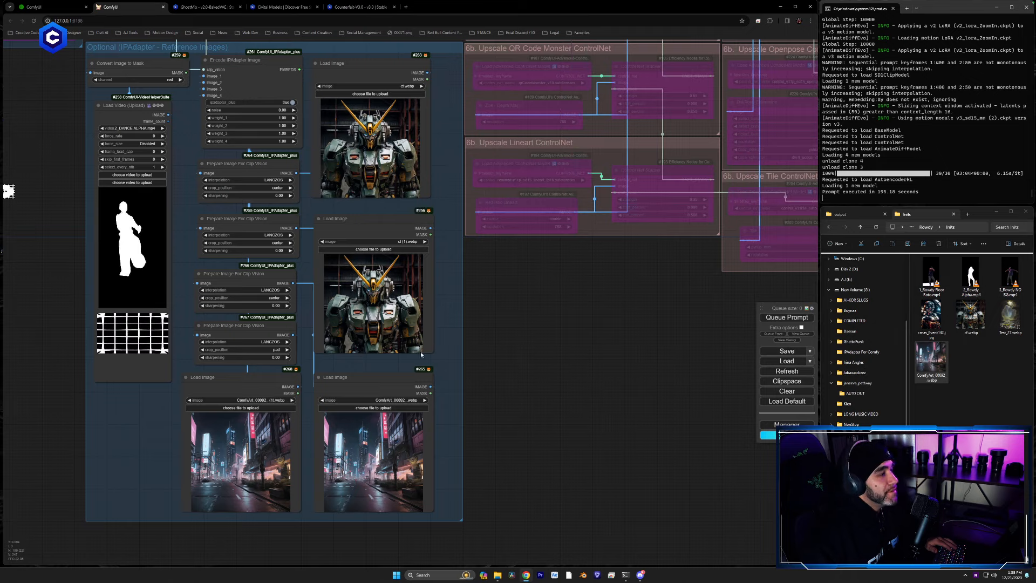
Step: Open the robot reference image from the Inits folder beside the Batch Prompt Schedule node's text
{"action": "left_click_drag", "start_coordinate": [458, 214], "coordinate": [513, 465]}
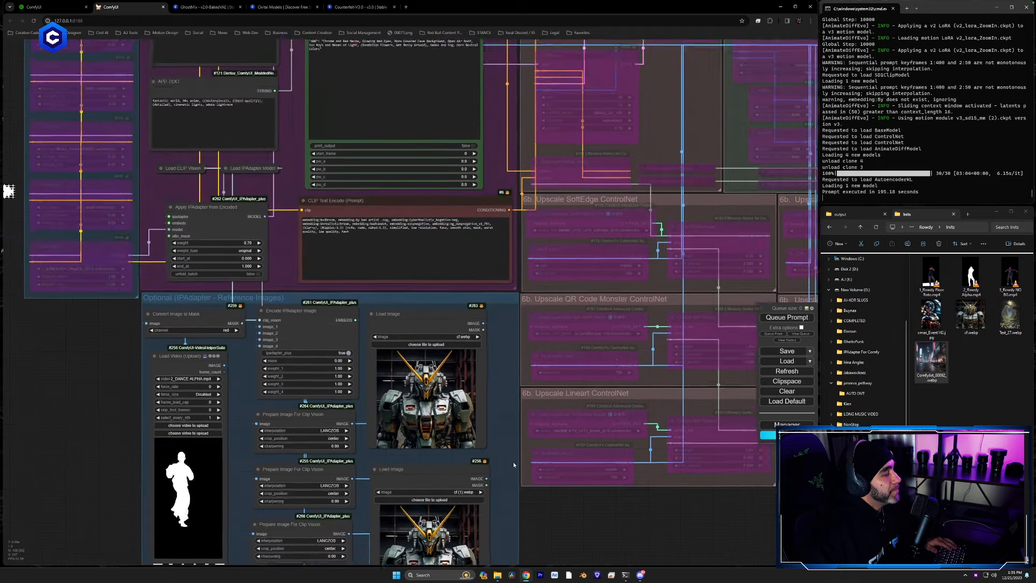
{"action": "left_click_drag", "start_coordinate": [492, 76], "coordinate": [522, 286]}
{"action": "scroll", "coordinate": [519, 269], "scroll_direction": "up", "scroll_amount": 10}
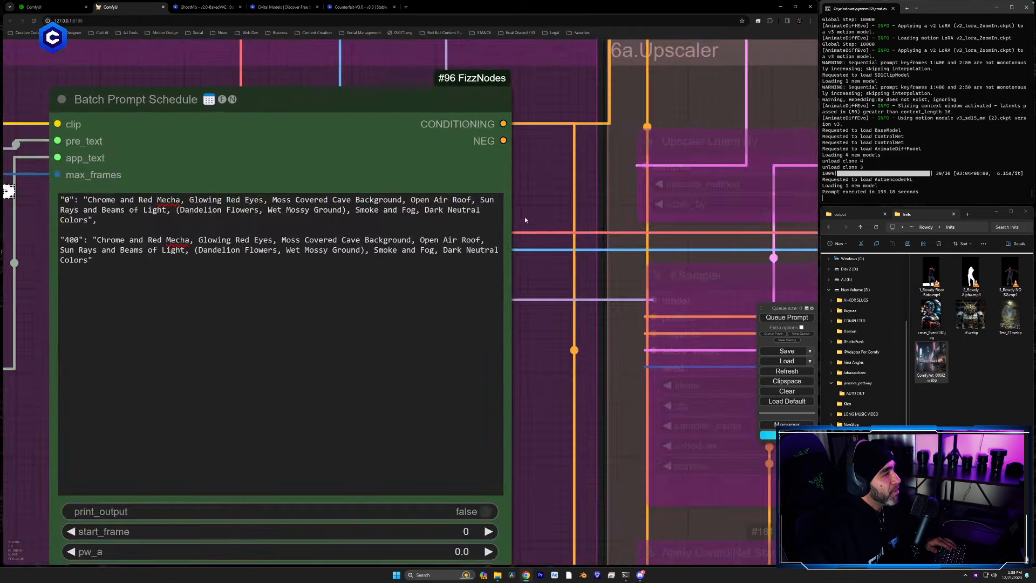
{"action": "left_click_drag", "start_coordinate": [564, 241], "coordinate": [673, 332]}
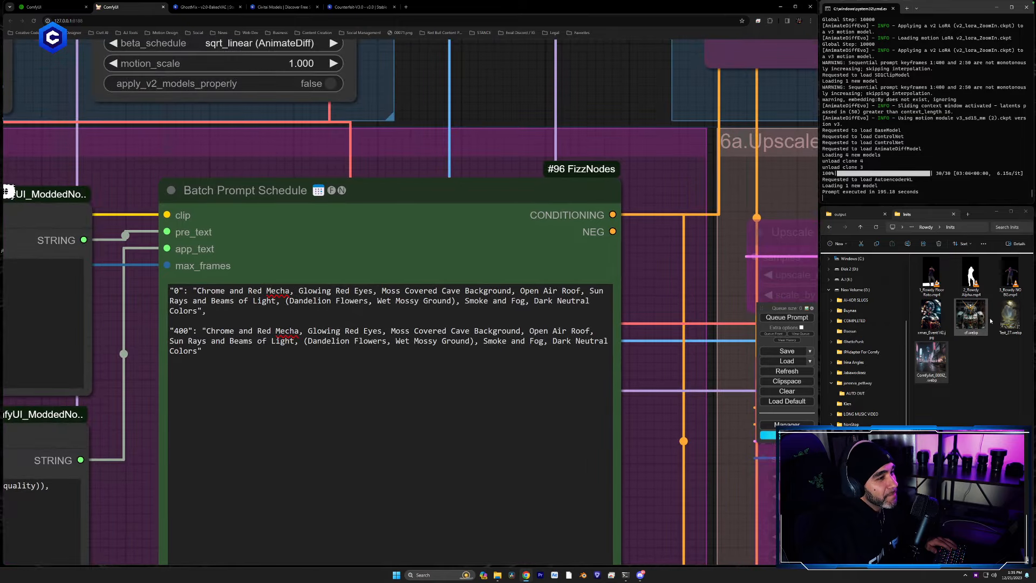
{"action": "double_click", "coordinate": [970, 317]}
{"action": "left_click_drag", "start_coordinate": [651, 79], "coordinate": [837, 64]}
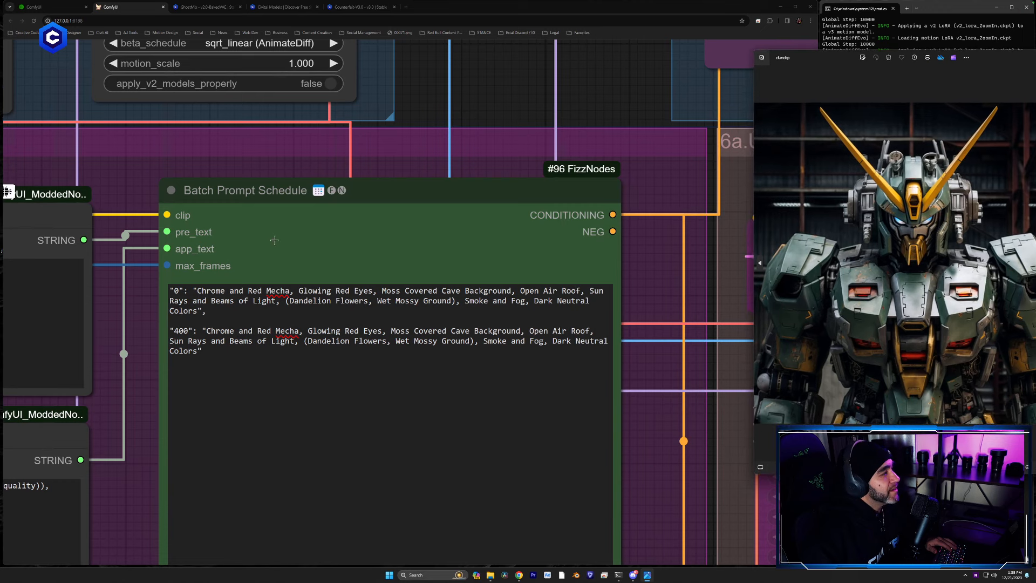
Step: Replace "Chrome and Red" with "Army Green (Gundam)" before "Mecha" in the frame 0 prompt of the Batch Prompt Schedule
{"action": "left_click", "coordinate": [254, 311]}
{"action": "left_click_drag", "start_coordinate": [264, 291], "coordinate": [217, 291]}
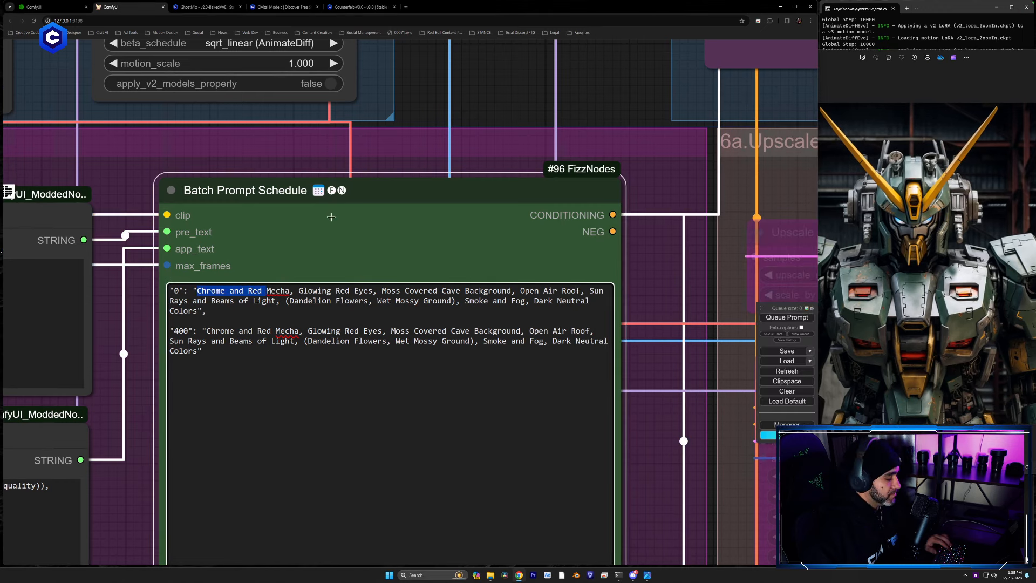
{"action": "type", "text": "Army Green "}
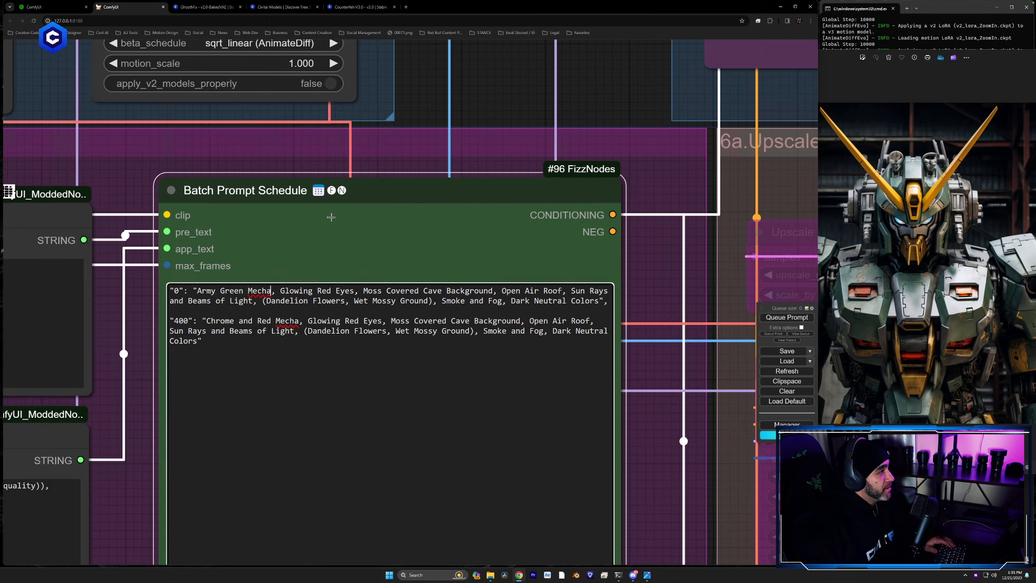
{"action": "type", "text": "(Gundamn)"}
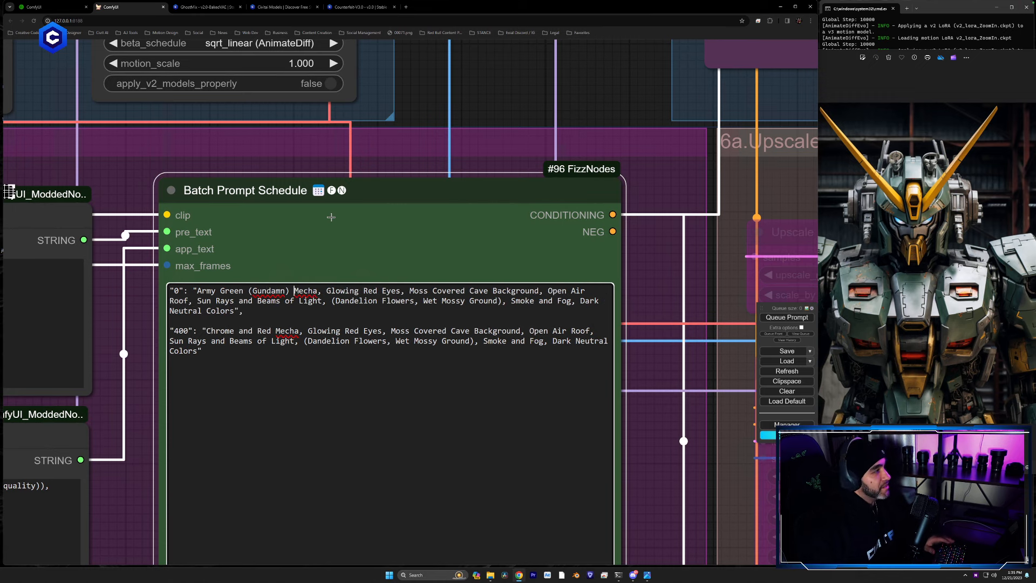
{"action": "right_click", "coordinate": [275, 291]}
{"action": "left_click", "coordinate": [288, 299]}
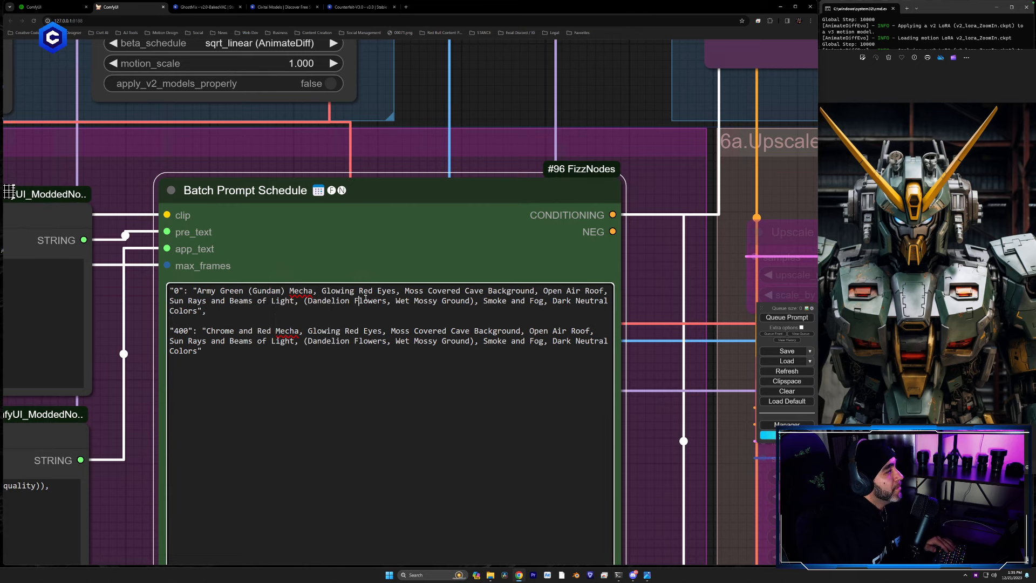
Step: Change the eye colour in the frame 0 prompt to "Blue" and close the robot reference image
{"action": "key", "text": "BackSpace"}
{"action": "key", "text": "BackSpace"}
{"action": "key", "text": "BackSpace"}
{"action": "type", "text": "Blue"}
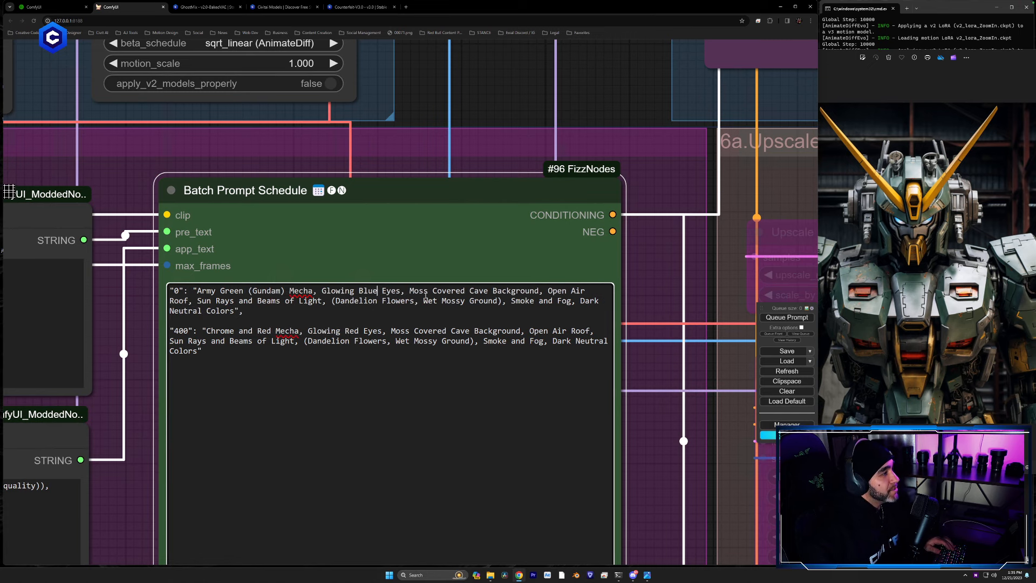
{"action": "left_click", "coordinate": [900, 84]}
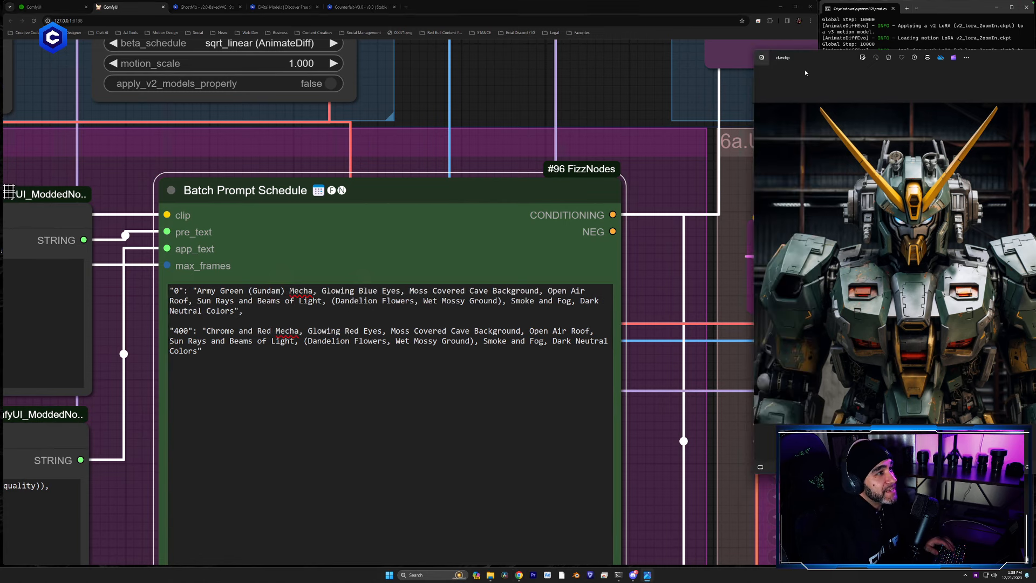
{"action": "left_click", "coordinate": [1028, 56]}
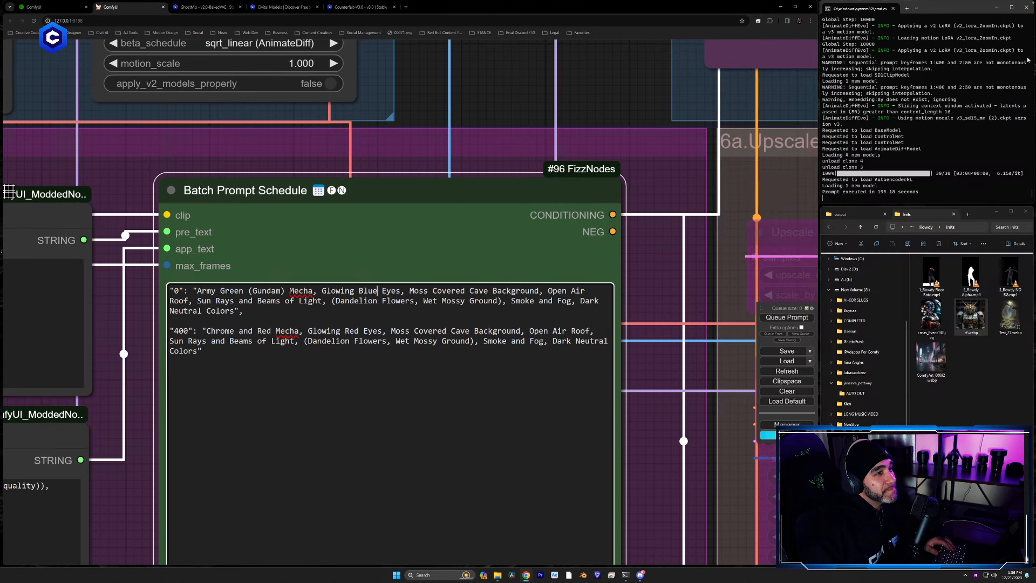
Step: With the neon city image open for reference, replace the frame 0 cave, roof, light and flower descriptions with "Neon pink and blue Tokyo City Background,"
{"action": "double_click", "coordinate": [930, 361]}
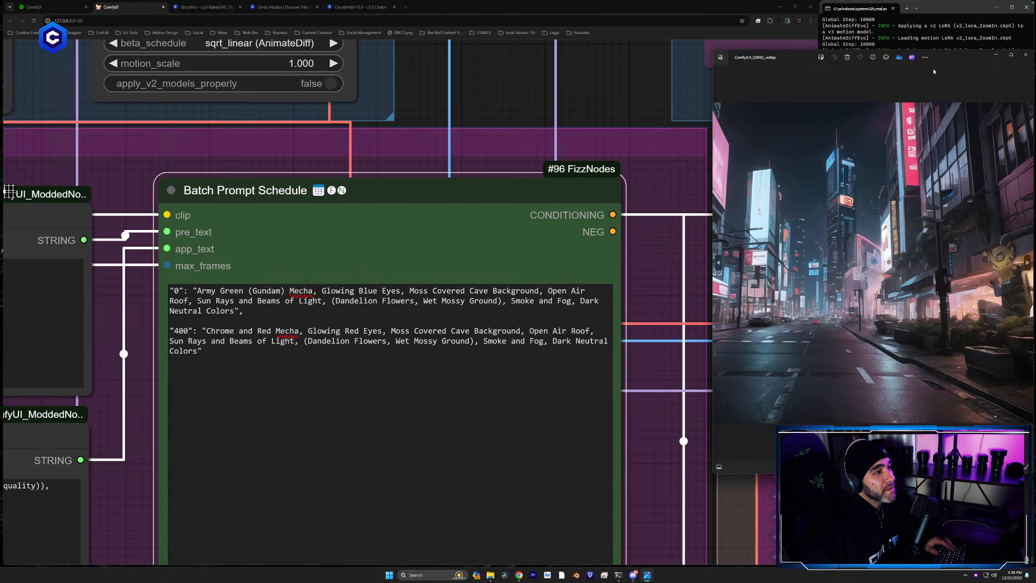
{"action": "left_click_drag", "start_coordinate": [947, 68], "coordinate": [937, 72]}
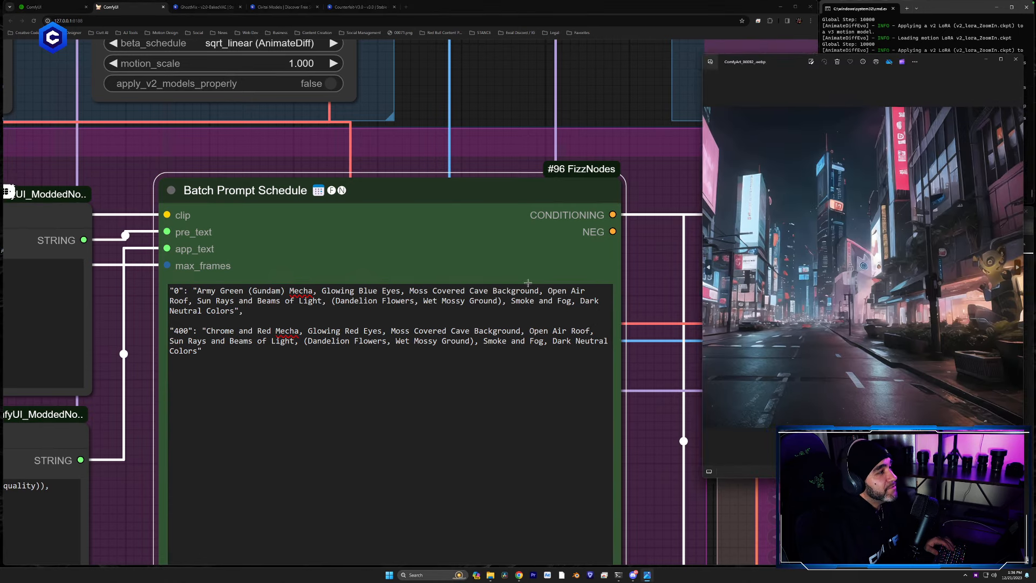
{"action": "left_click", "coordinate": [242, 308]}
{"action": "left_click_drag", "start_coordinate": [501, 301], "coordinate": [405, 290]}
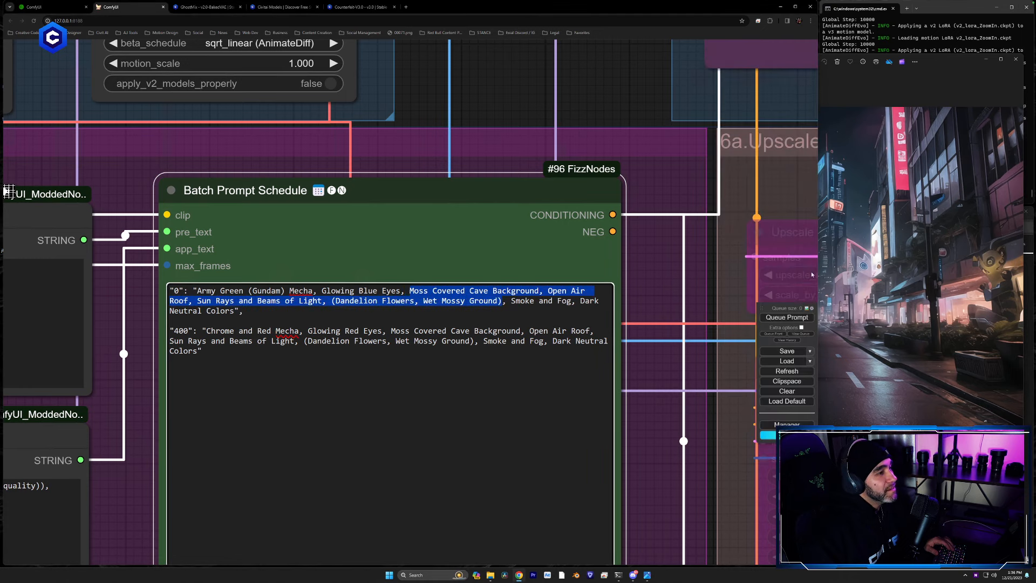
{"action": "left_click", "coordinate": [877, 278]}
{"action": "left_click", "coordinate": [445, 301]}
{"action": "left_click_drag", "start_coordinate": [501, 301], "coordinate": [414, 291]}
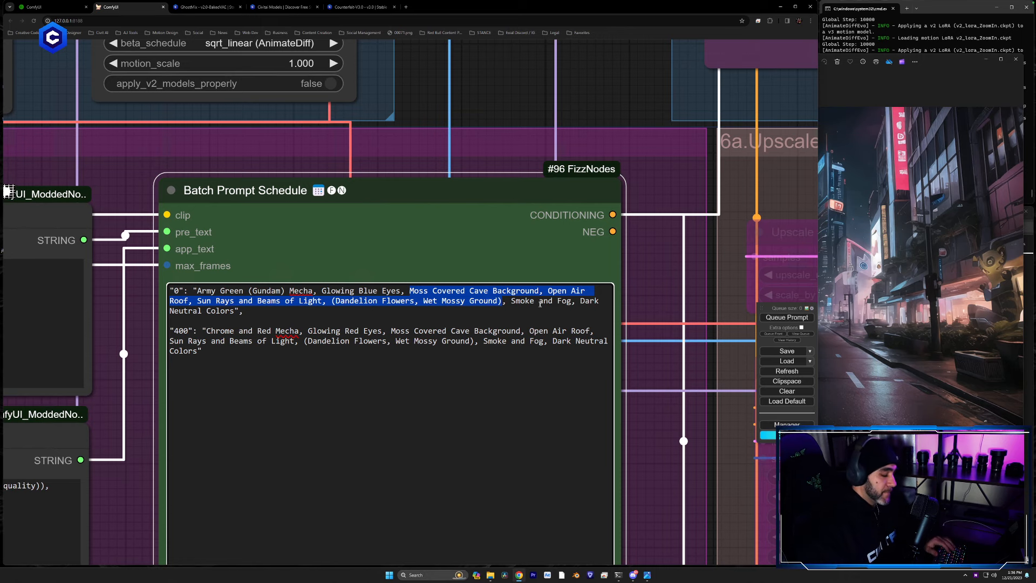
{"action": "type", "text": "Neon pink and "}
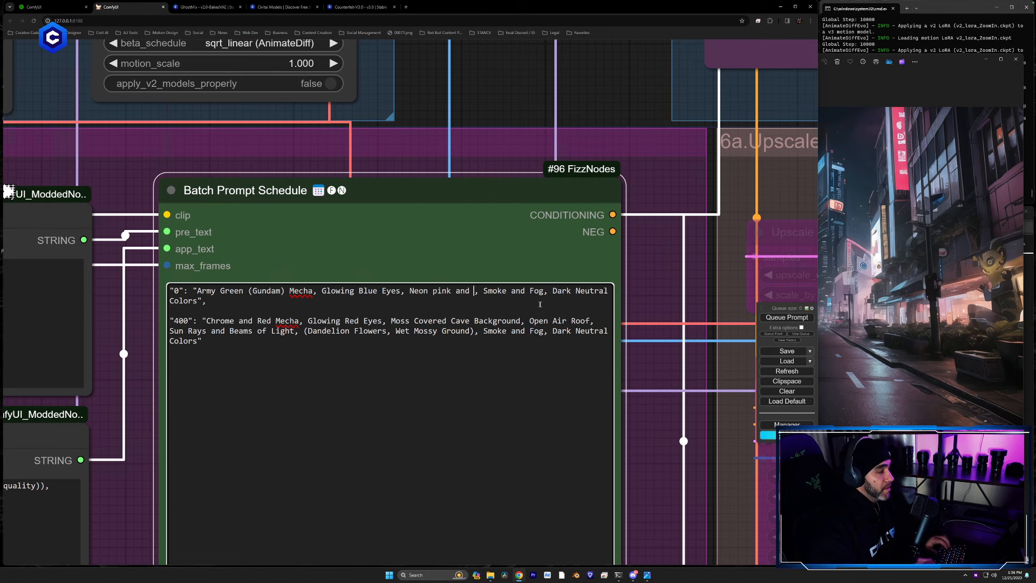
{"action": "type", "text": "blue Tokyo City Background,"}
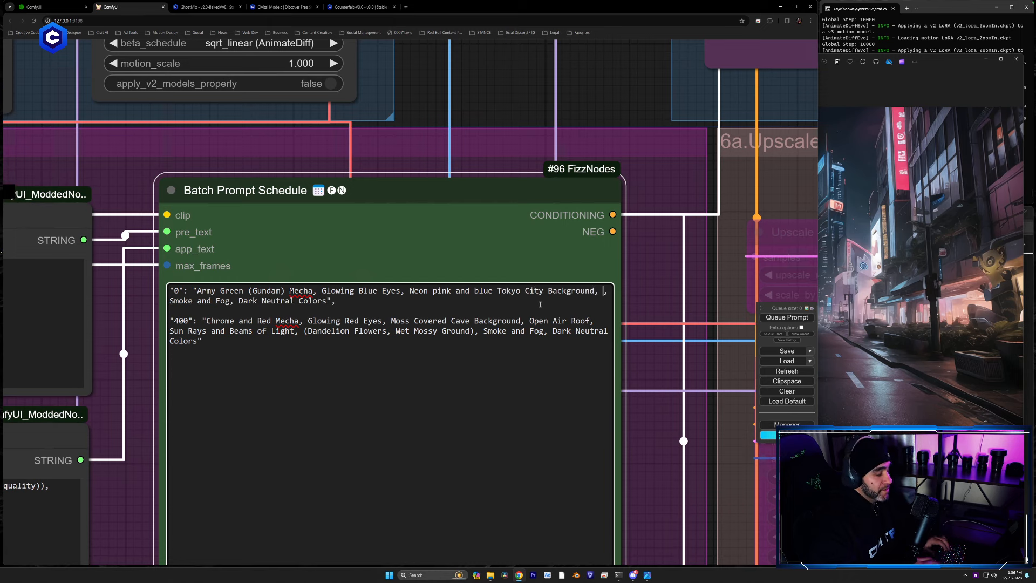
Step: Add "Middle of Street, Crosswalk" after the Tokyo City background in the frame 0 prompt
{"action": "left_click", "coordinate": [936, 297]}
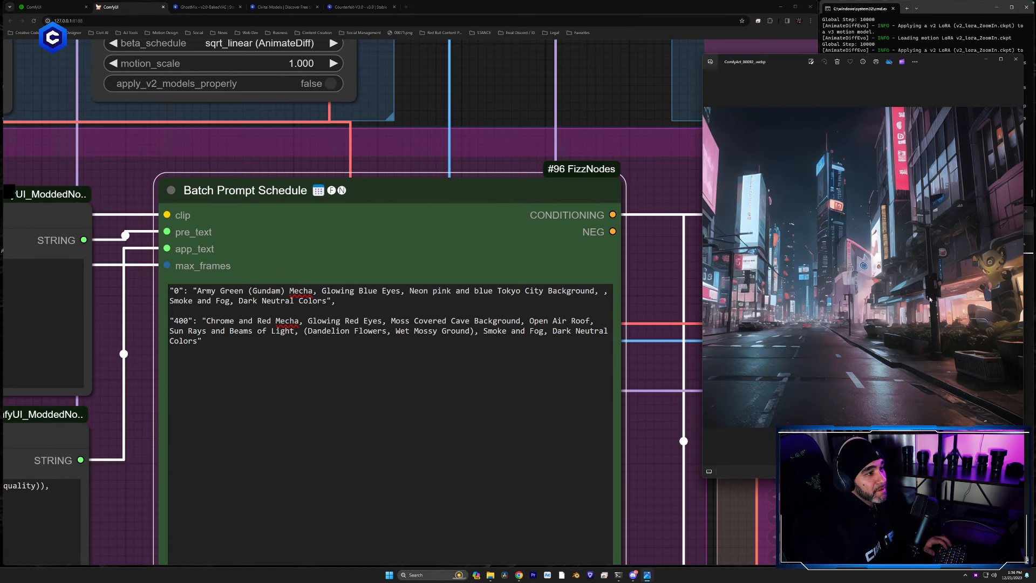
{"action": "left_click", "coordinate": [506, 348]}
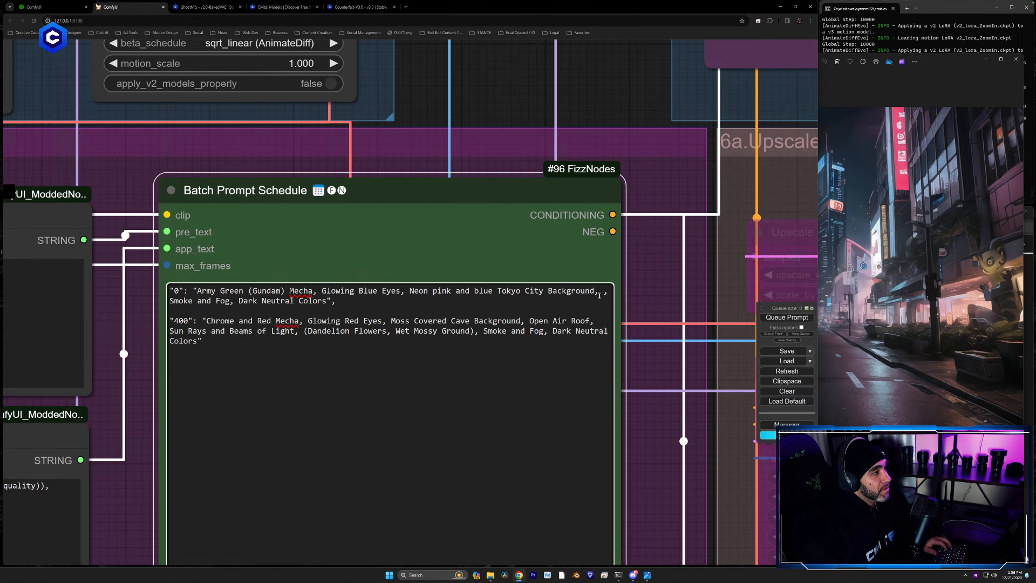
{"action": "type", "text": "Middle of "}
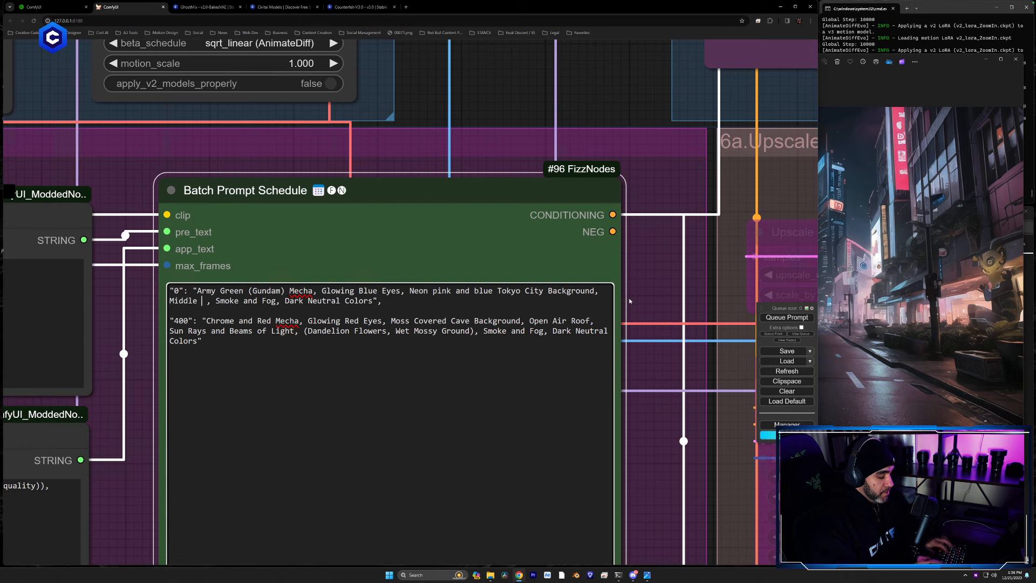
{"action": "type", "text": "Street, Crossw"}
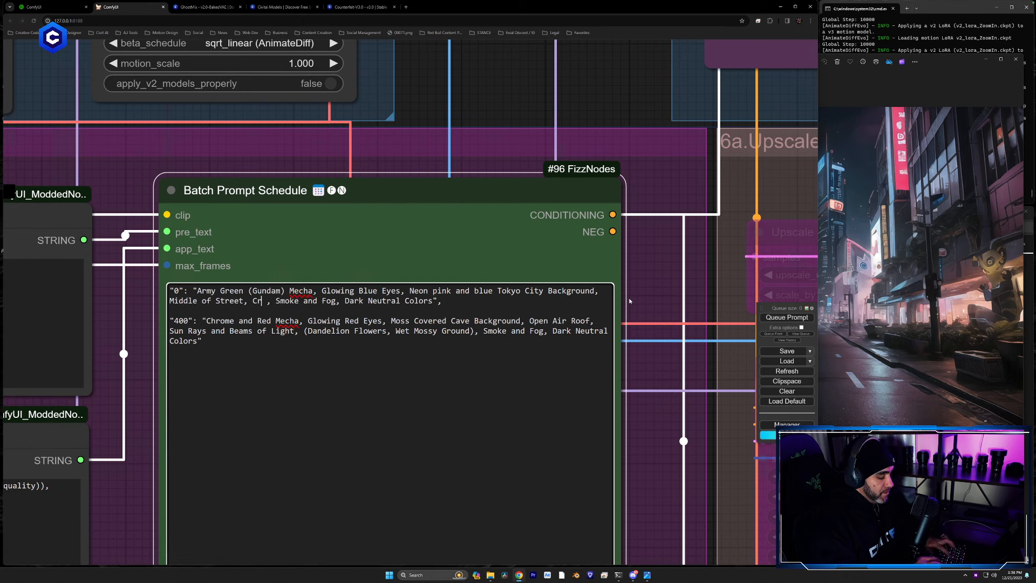
{"action": "type", "text": "alk"}
{"action": "key", "text": "Delete"}
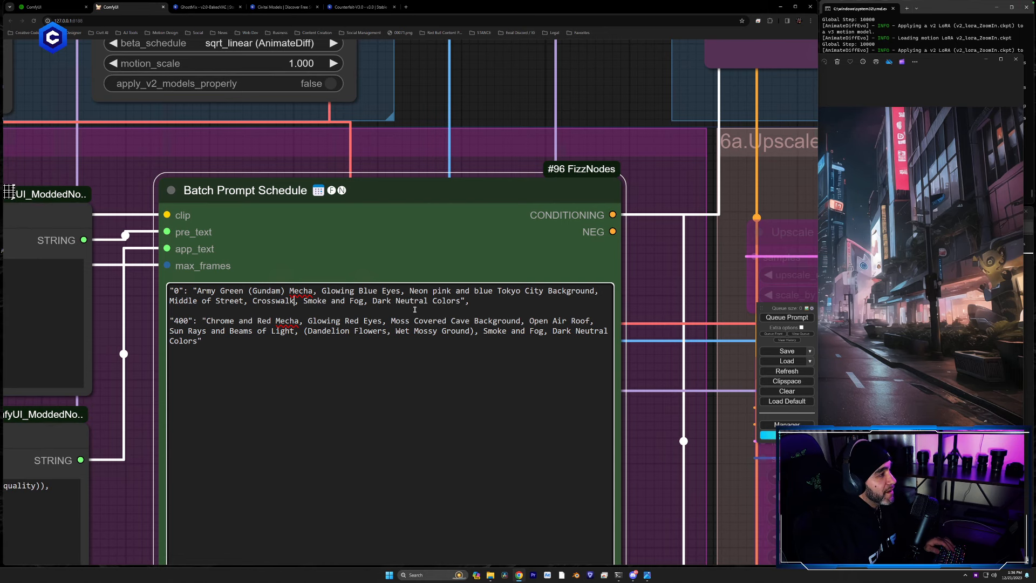
Step: Replace "Dark Neutral" with "Soft Pastel" before "Colors" in the frame 0 prompt
{"action": "left_click_drag", "start_coordinate": [429, 300], "coordinate": [413, 301]}
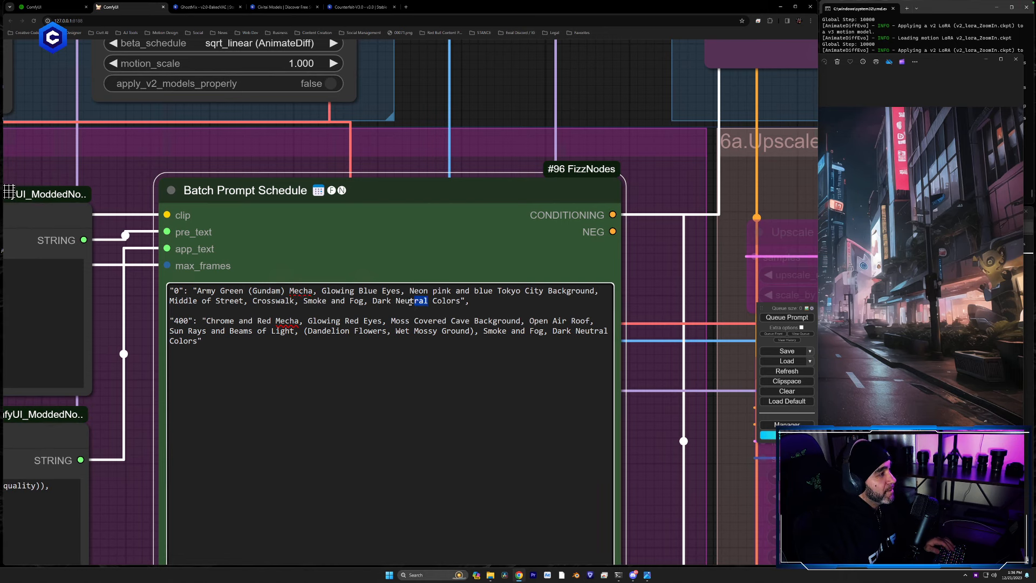
{"action": "type", "text": "SOft Pastel"}
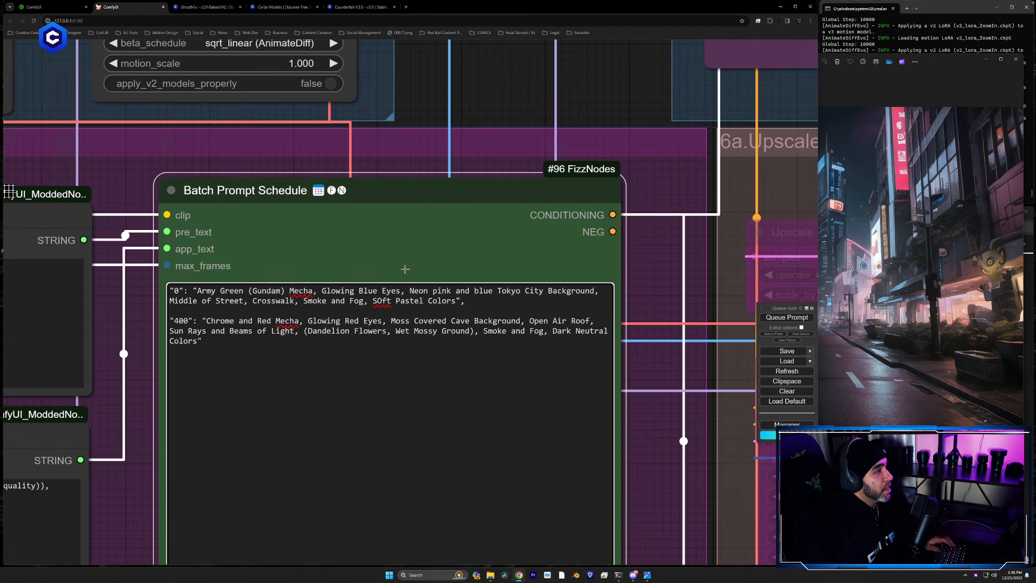
{"action": "key", "text": "BackSpace"}
{"action": "type", "text": "o"}
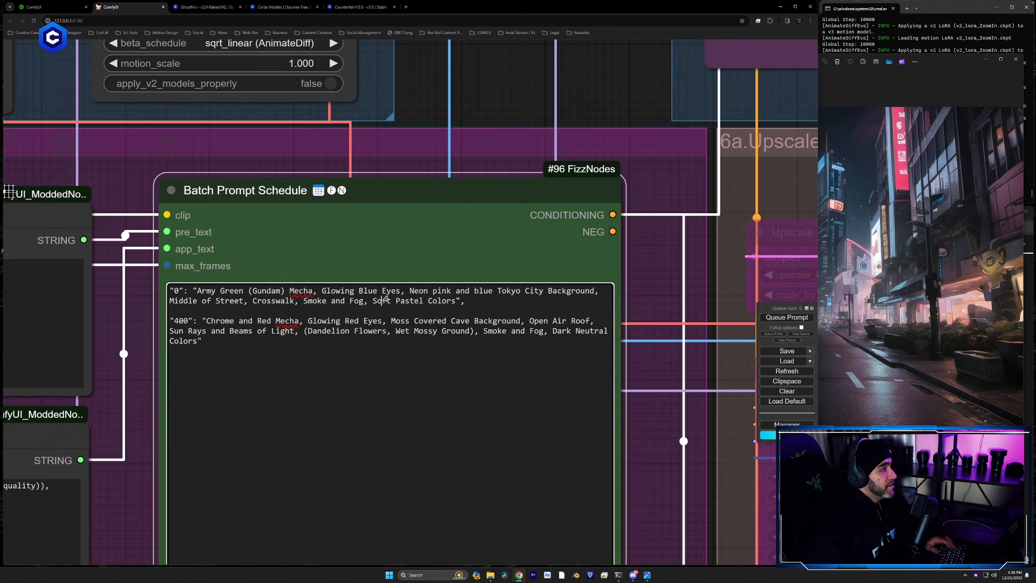
Step: Copy the complete frame 0 prompt text over the old frame 400 prompt text
{"action": "left_click_drag", "start_coordinate": [458, 300], "coordinate": [219, 291]}
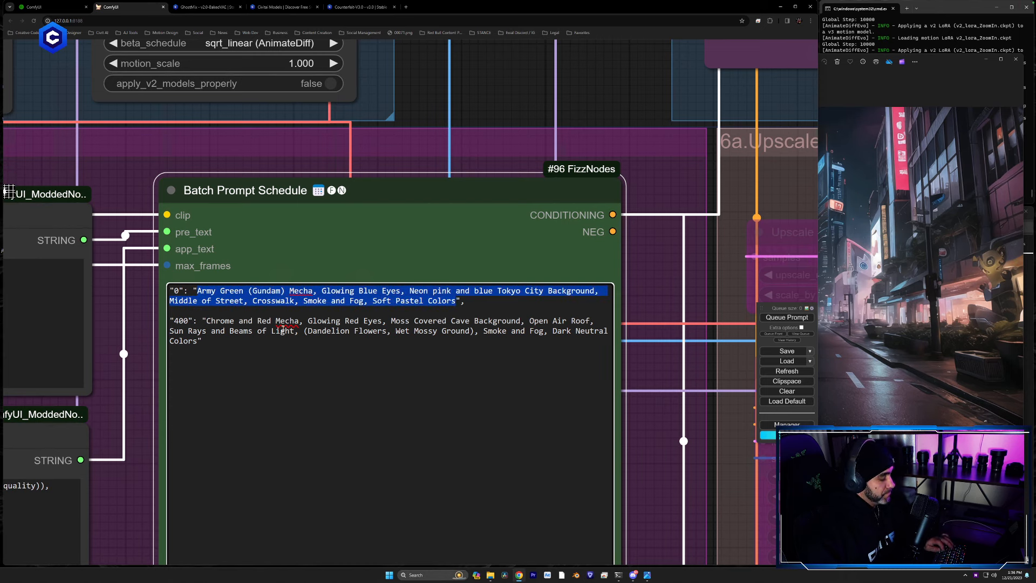
{"action": "left_click_drag", "start_coordinate": [199, 341], "coordinate": [200, 323]}
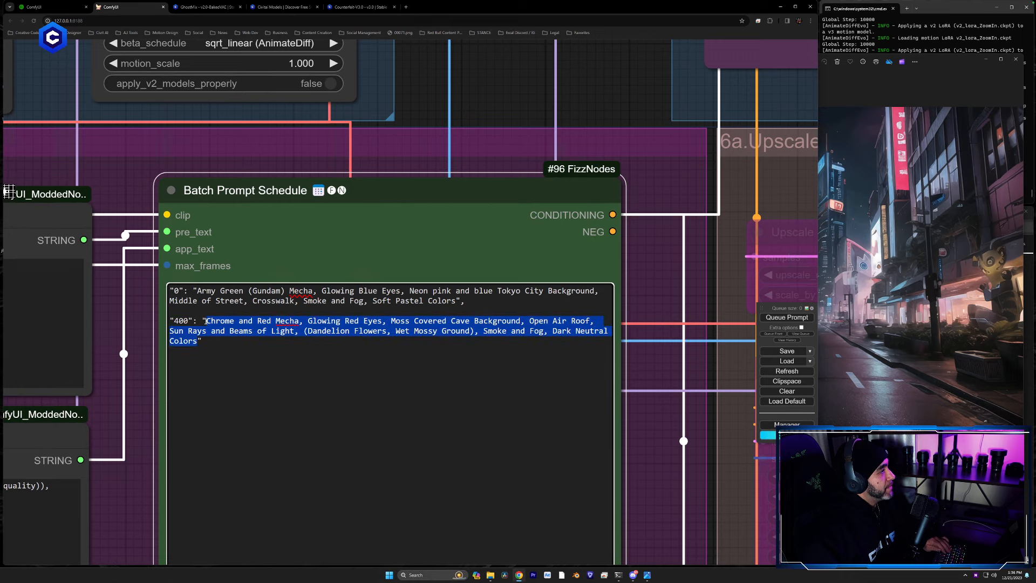
{"action": "type", "text": "Army Green (Gundam) Mecha, Glowing Blue Eyes, Neon pink and blue Tokyo City Background, Middle of Street, Crosswalk, Smoke and Fog, Soft Pastel Colors"}
Step: Review the cave image Test_27.webp and the neon city street image beside the rewritten prompts, closing each one
{"action": "left_click_drag", "start_coordinate": [134, 424], "coordinate": [116, 380]}
{"action": "left_click_drag", "start_coordinate": [640, 400], "coordinate": [586, 429]}
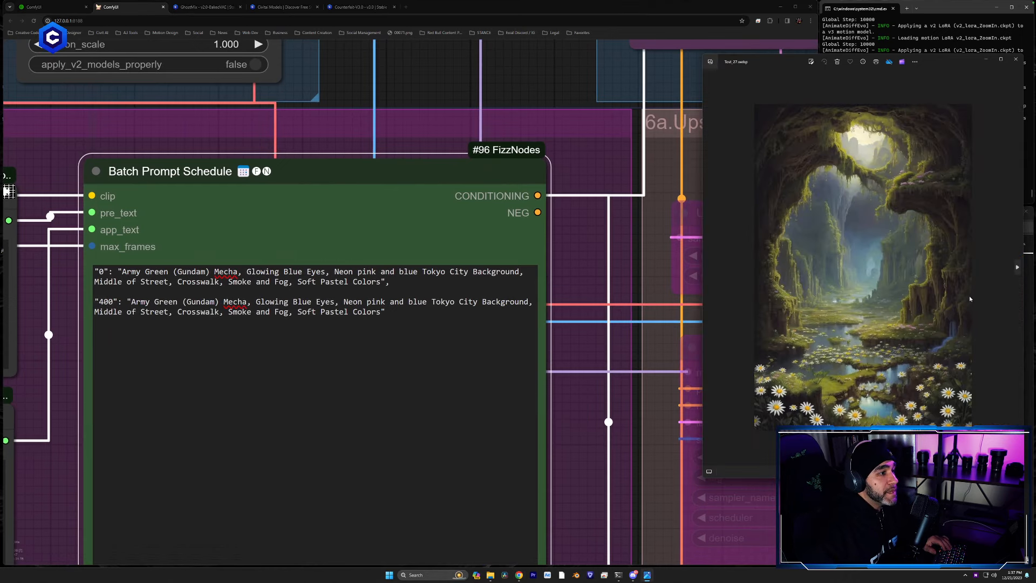
{"action": "left_click", "coordinate": [1007, 67]}
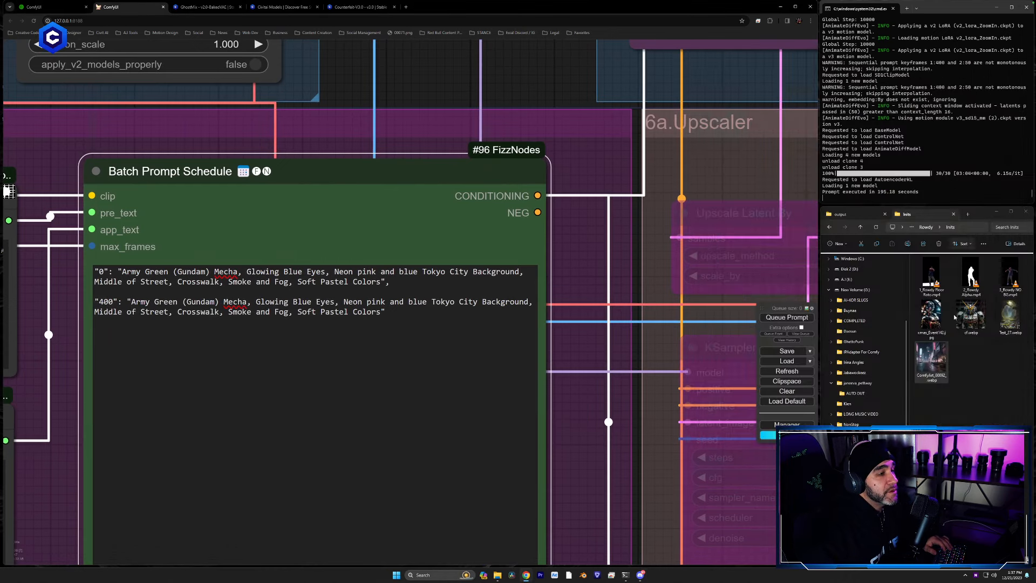
{"action": "double_click", "coordinate": [941, 348]}
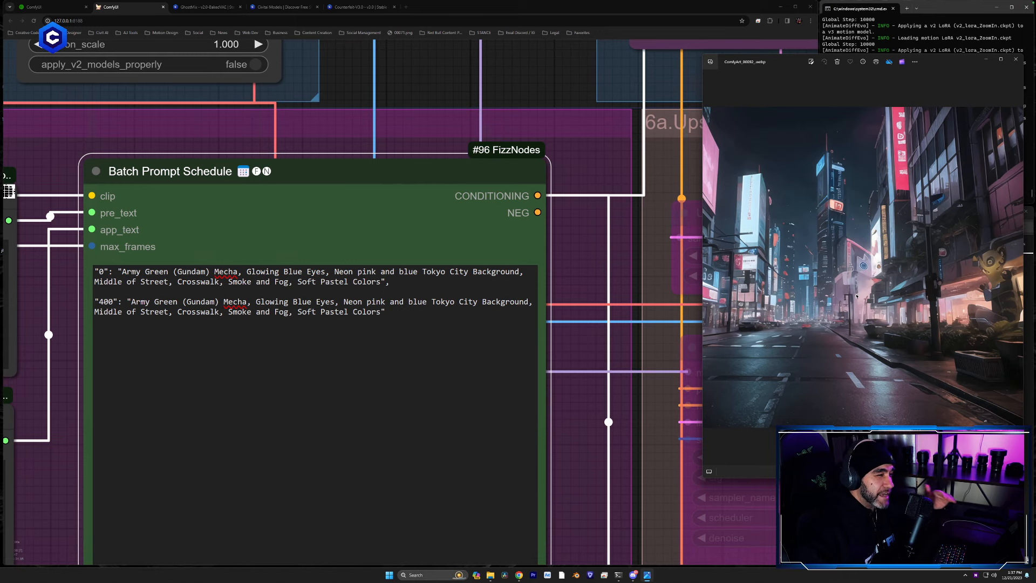
{"action": "left_click", "coordinate": [1015, 59]}
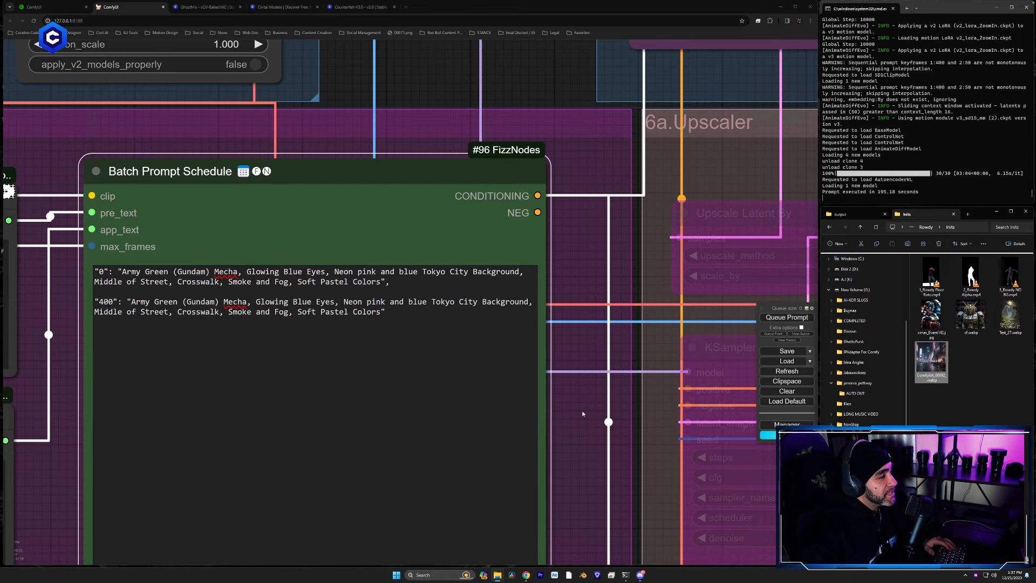
Step: Queue the prompt to render the dancer video with the new Gundam and Tokyo city settings
{"action": "scroll", "coordinate": [601, 315], "scroll_direction": "down", "scroll_amount": 6}
{"action": "left_click_drag", "start_coordinate": [597, 318], "coordinate": [552, 209]}
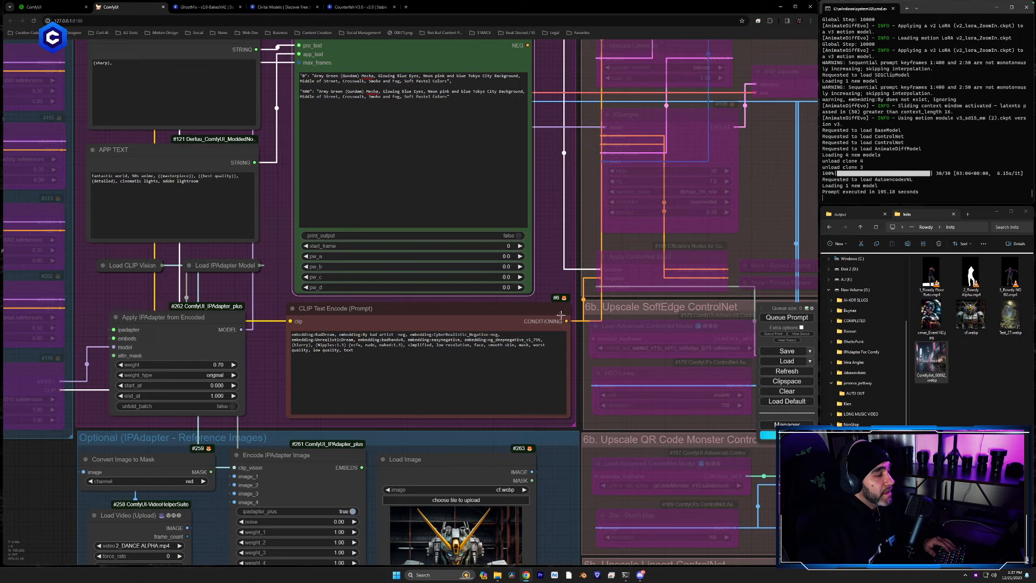
{"action": "left_click_drag", "start_coordinate": [552, 251], "coordinate": [554, 389]}
{"action": "left_click_drag", "start_coordinate": [552, 347], "coordinate": [475, 424]}
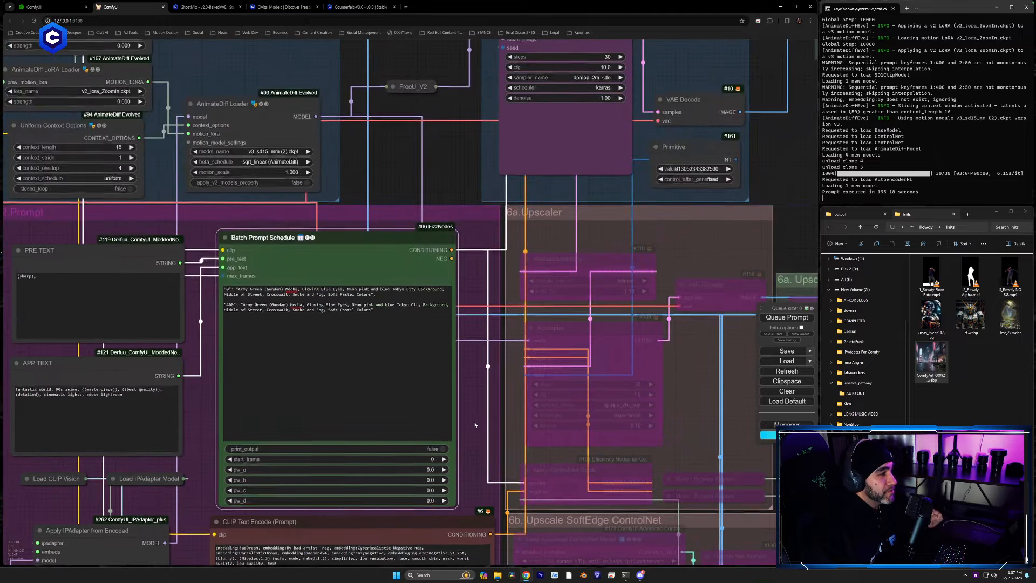
{"action": "left_click_drag", "start_coordinate": [593, 373], "coordinate": [484, 443]}
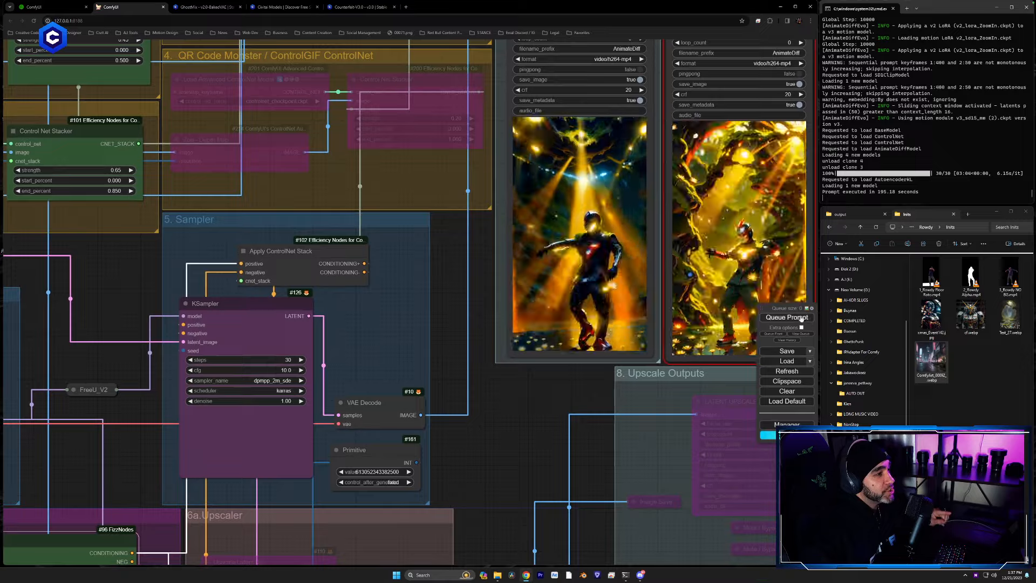
{"action": "left_click_drag", "start_coordinate": [550, 391], "coordinate": [238, 423]}
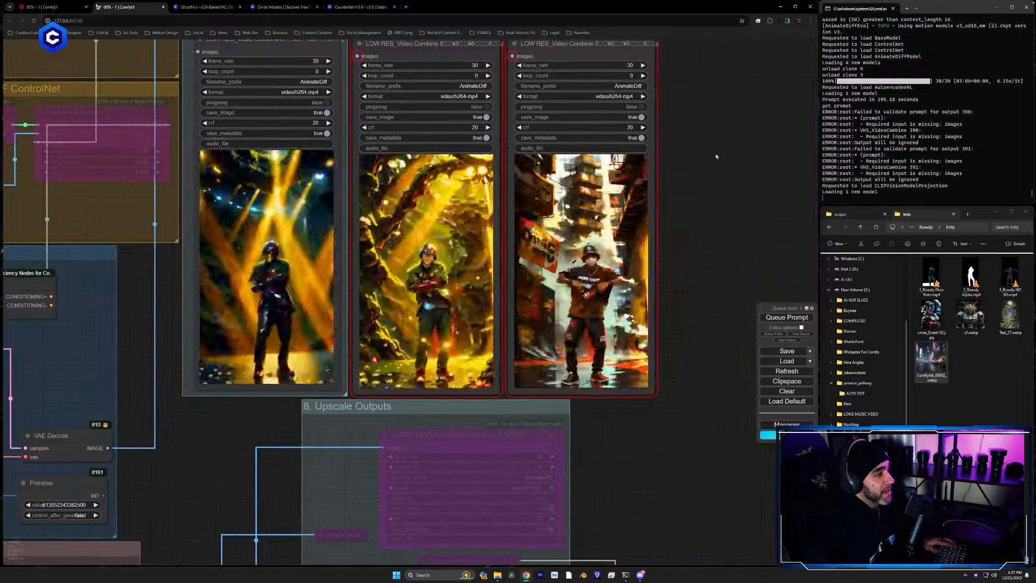
Step: Place a duplicate of the current low-res Video Combine node, holding the previous dancer render, between the two older comparison copies
{"action": "left_click_drag", "start_coordinate": [684, 192], "coordinate": [630, 257]}
{"action": "mouse_move", "coordinate": [504, 115]}
{"action": "left_mouse_down"}
{"action": "mouse_move", "coordinate": [653, 120]}
{"action": "mouse_move", "coordinate": [638, 120]}
{"action": "left_mouse_up"}
{"action": "left_click_drag", "start_coordinate": [178, 107], "coordinate": [490, 109]}
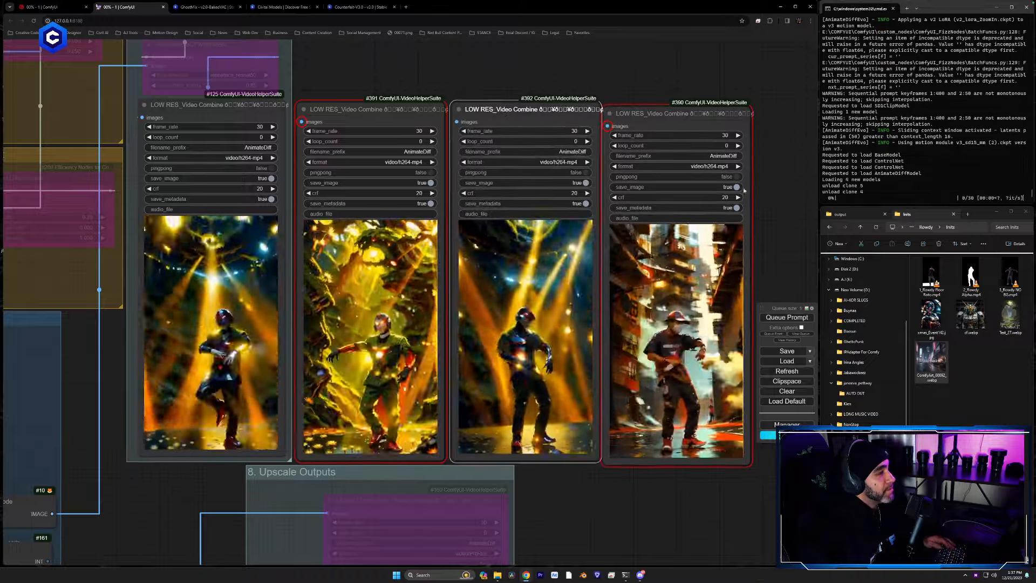
Step: Move the three comparison Video Combine copies farther from the output group and line them up in one row
{"action": "left_click_drag", "start_coordinate": [661, 73], "coordinate": [388, 82]}
{"action": "left_click_drag", "start_coordinate": [386, 124], "coordinate": [651, 139]}
{"action": "left_click_drag", "start_coordinate": [309, 120], "coordinate": [570, 137]}
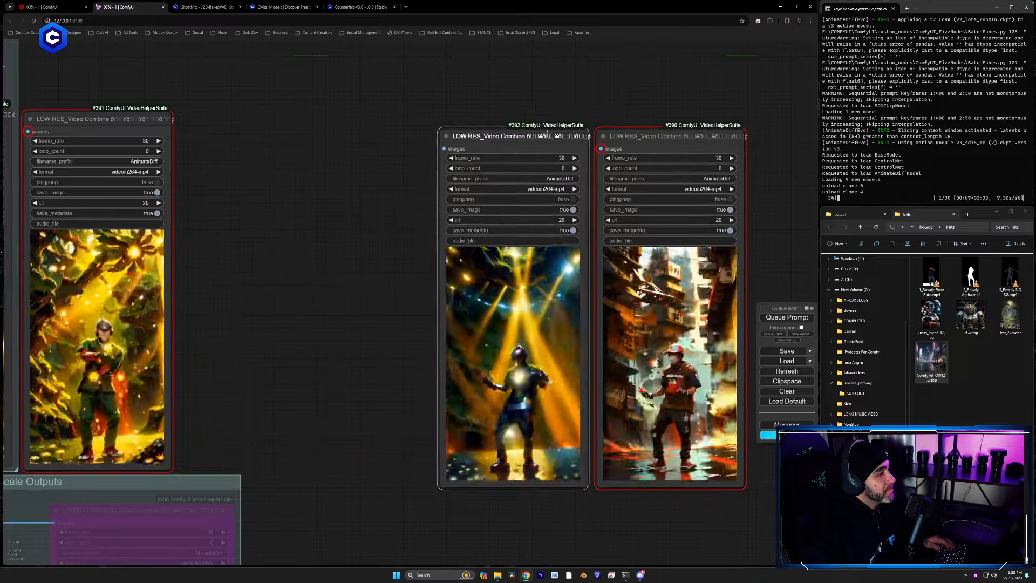
{"action": "left_click_drag", "start_coordinate": [110, 119], "coordinate": [374, 136]}
{"action": "left_click_drag", "start_coordinate": [374, 135], "coordinate": [373, 135]}
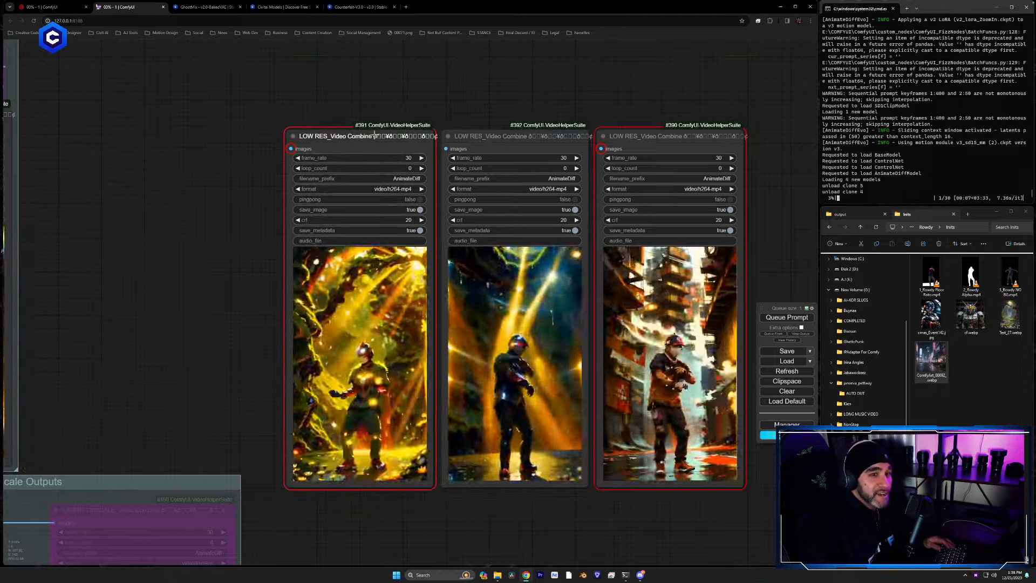
Step: Examine the comparison videos, the current low-res output and the Batch Prompt Schedule text while the render runs
{"action": "left_click_drag", "start_coordinate": [228, 259], "coordinate": [372, 247]}
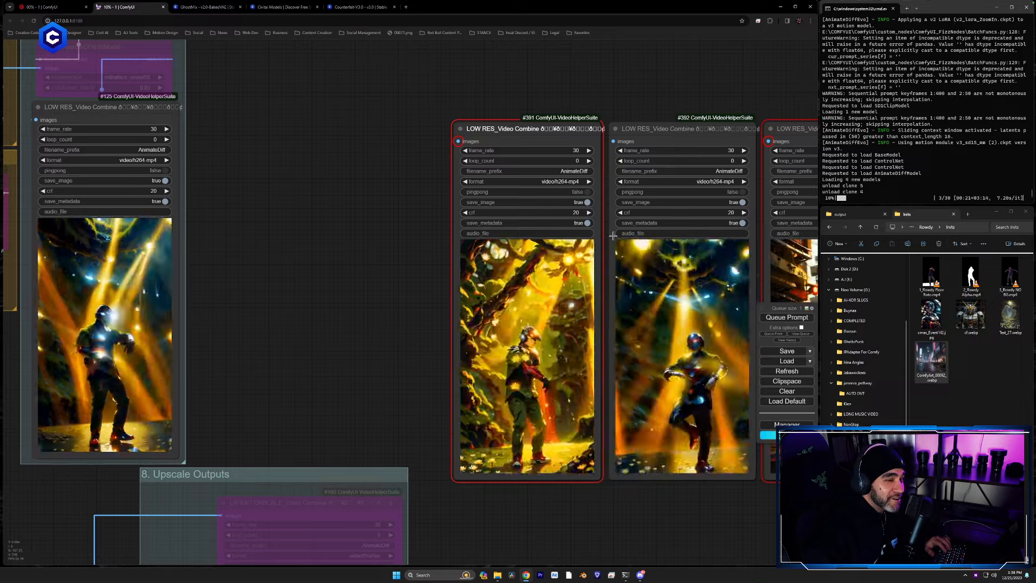
{"action": "left_click_drag", "start_coordinate": [240, 370], "coordinate": [702, 214]}
{"action": "left_click_drag", "start_coordinate": [499, 350], "coordinate": [395, 503]}
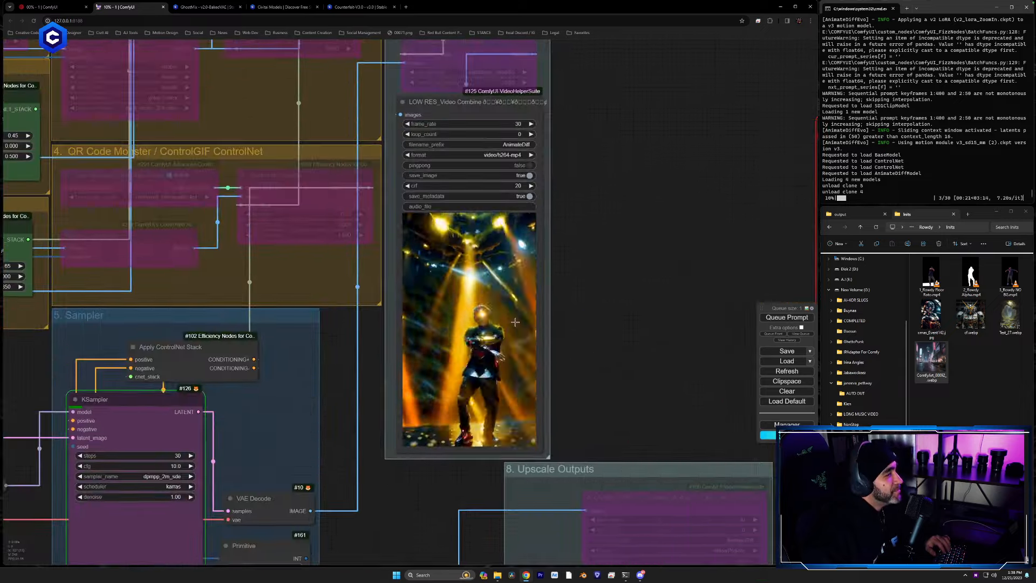
{"action": "scroll", "coordinate": [516, 315], "scroll_direction": "up", "scroll_amount": 3}
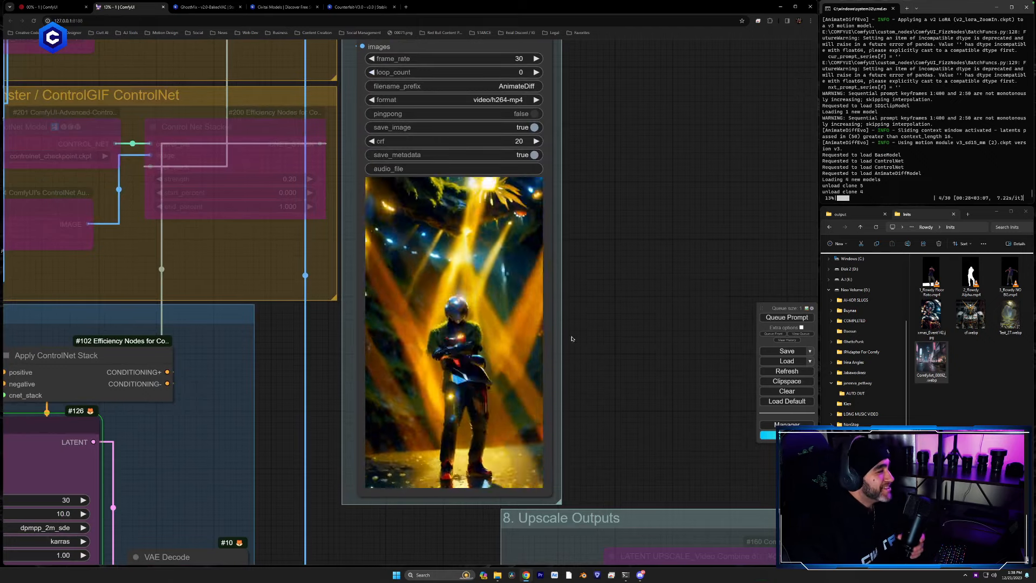
{"action": "scroll", "coordinate": [432, 458], "scroll_direction": "down", "scroll_amount": 5}
{"action": "left_click_drag", "start_coordinate": [427, 485], "coordinate": [545, 251]}
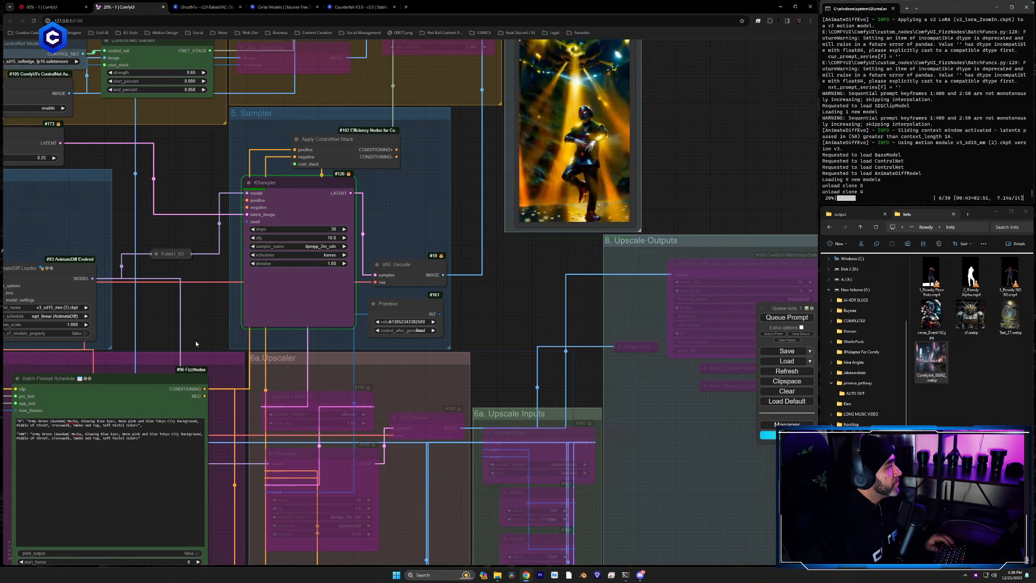
{"action": "left_click_drag", "start_coordinate": [218, 366], "coordinate": [314, 271]}
{"action": "scroll", "coordinate": [283, 364], "scroll_direction": "up", "scroll_amount": 5}
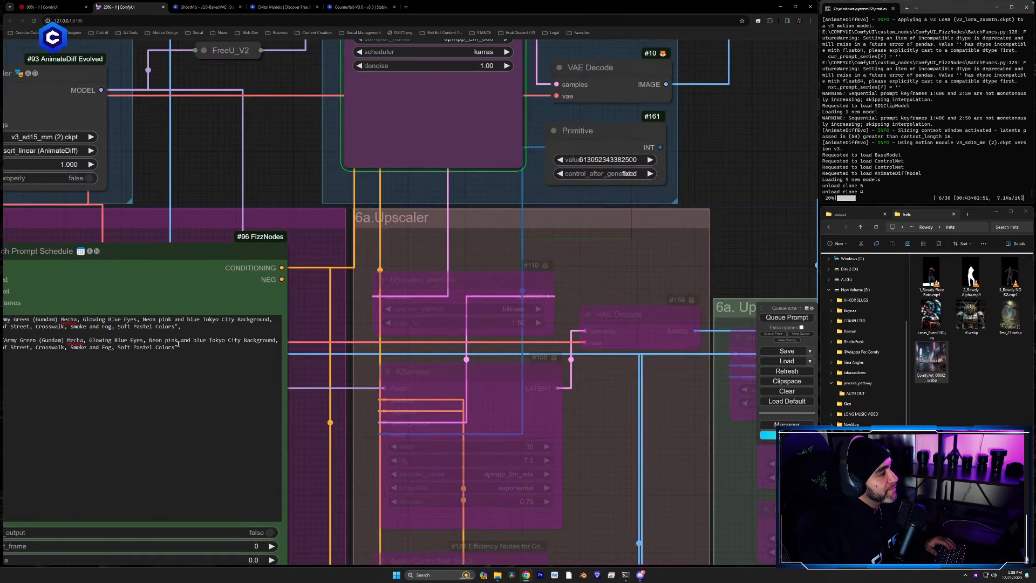
{"action": "left_click_drag", "start_coordinate": [319, 321], "coordinate": [301, 338]}
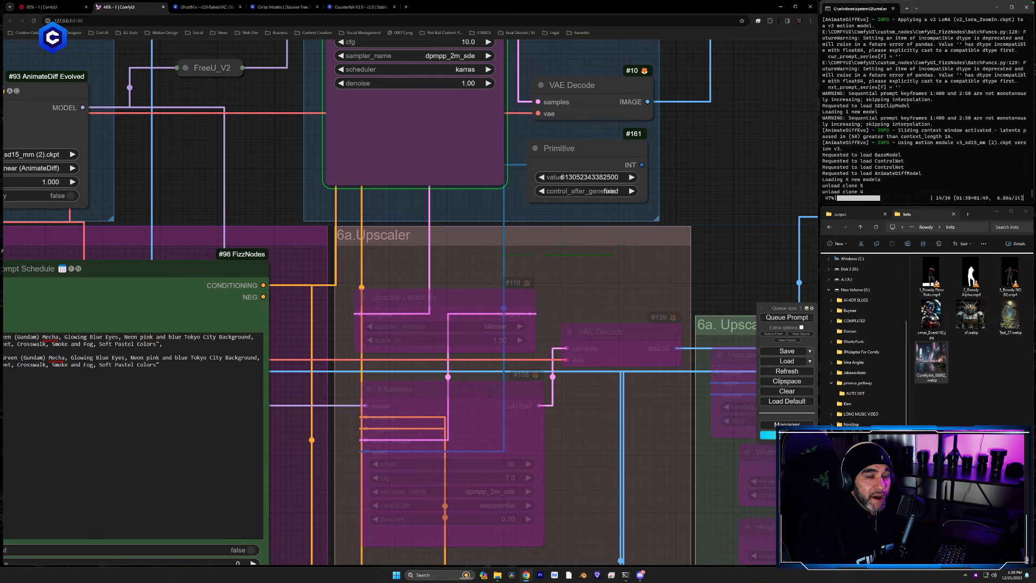
{"action": "left_click_drag", "start_coordinate": [668, 234], "coordinate": [659, 296]}
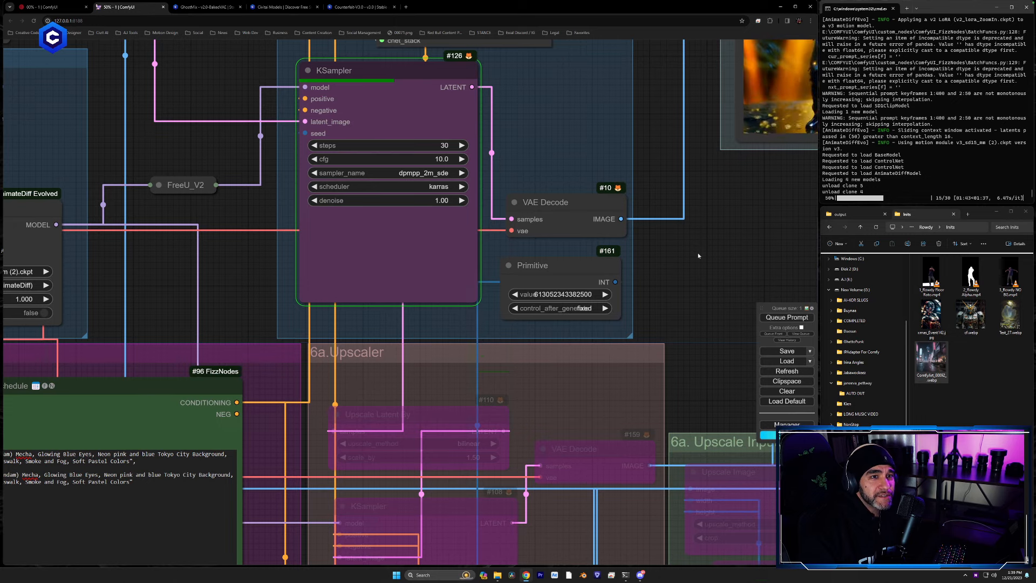
{"action": "left_click_drag", "start_coordinate": [703, 248], "coordinate": [681, 249]}
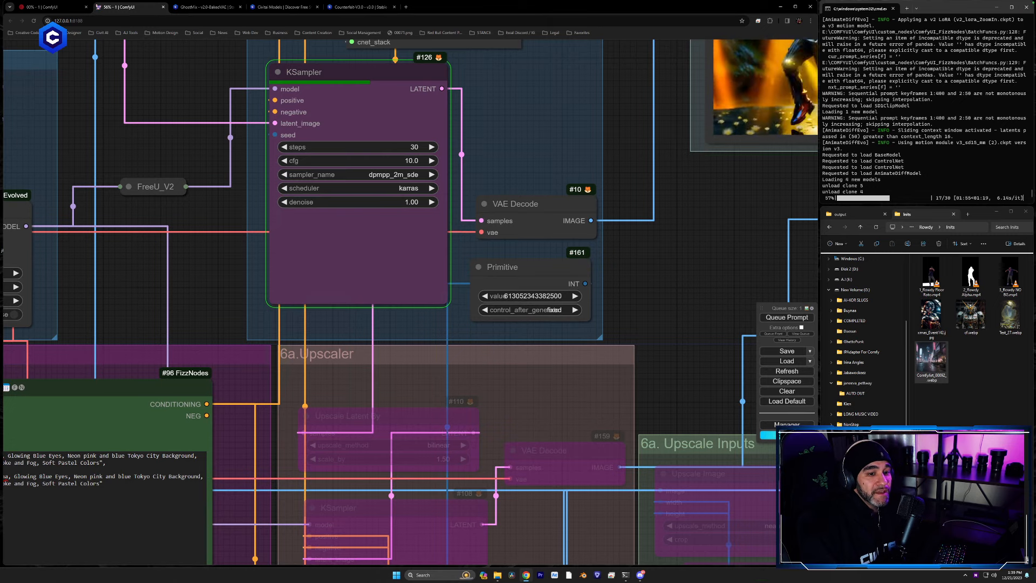
{"action": "left_click_drag", "start_coordinate": [680, 305], "coordinate": [655, 307]}
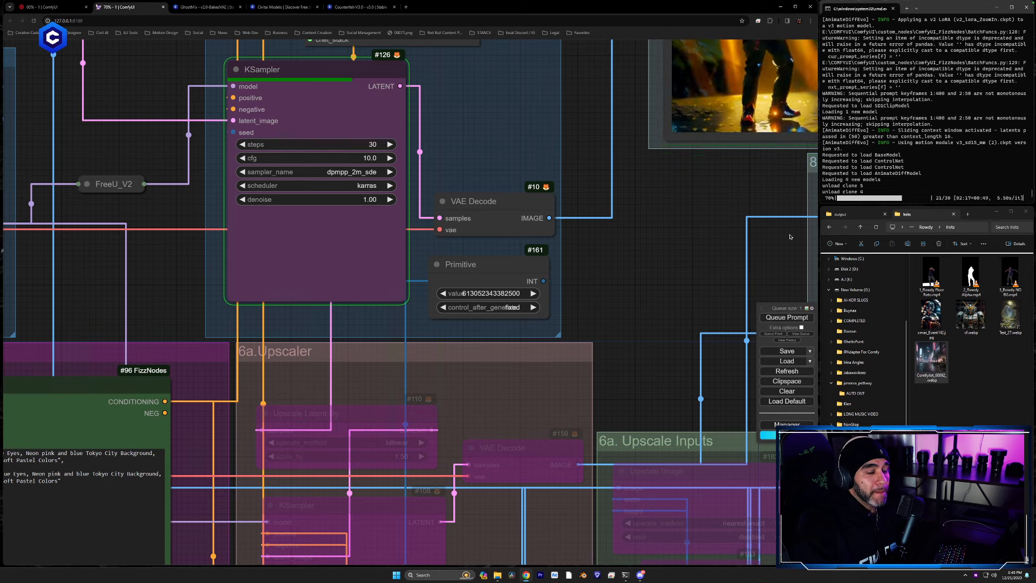
{"action": "left_click_drag", "start_coordinate": [672, 280], "coordinate": [617, 273]}
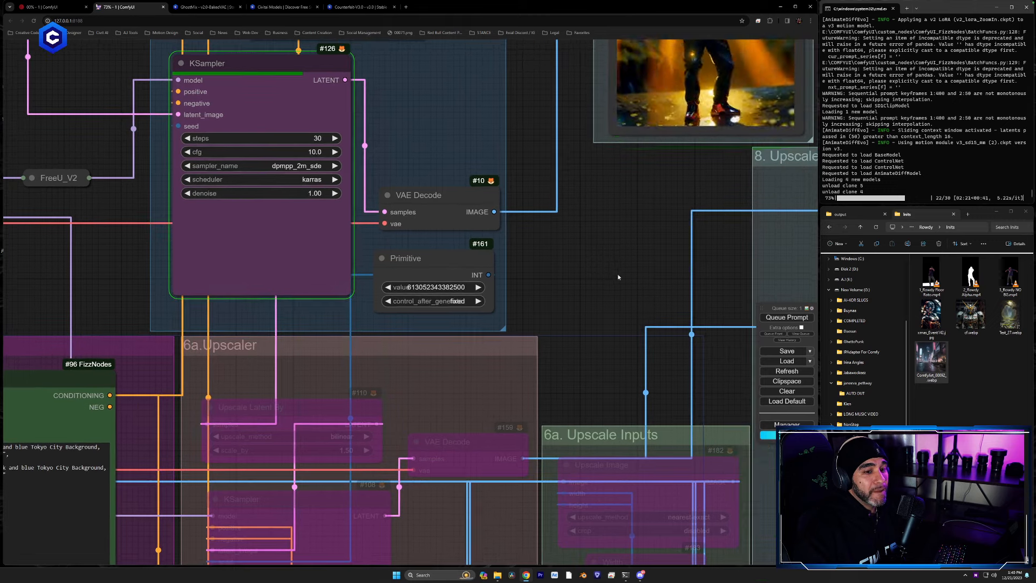
{"action": "scroll", "coordinate": [629, 286], "scroll_direction": "down", "scroll_amount": 3}
{"action": "scroll", "coordinate": [628, 287], "scroll_direction": "up", "scroll_amount": 3}
{"action": "left_click_drag", "start_coordinate": [674, 225], "coordinate": [506, 426]}
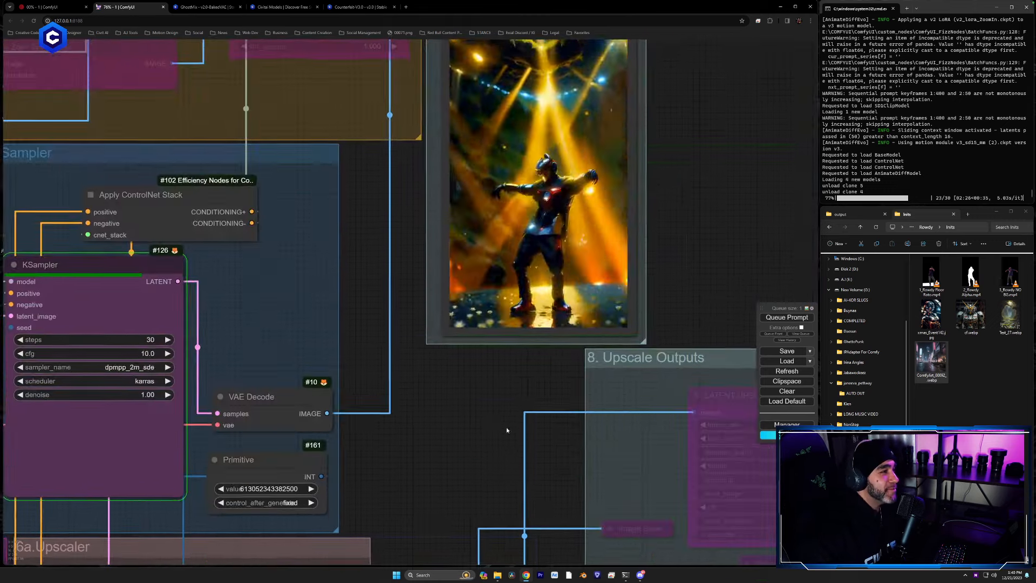
{"action": "scroll", "coordinate": [506, 426], "scroll_direction": "down", "scroll_amount": 5}
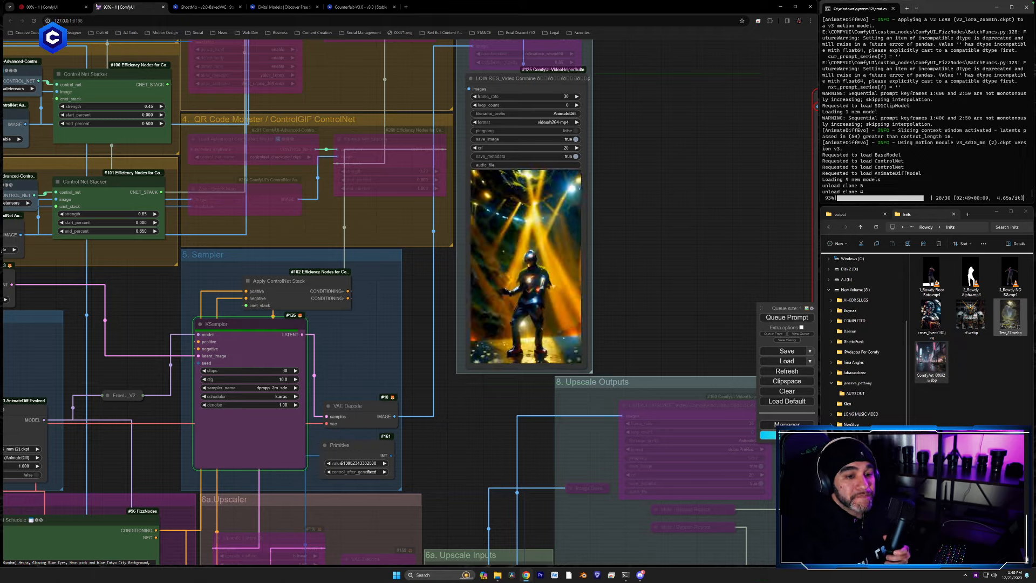
Step: Examine the newly rendered video in the low-res Video Combine preview up close
{"action": "scroll", "coordinate": [409, 344], "scroll_direction": "up", "scroll_amount": 4}
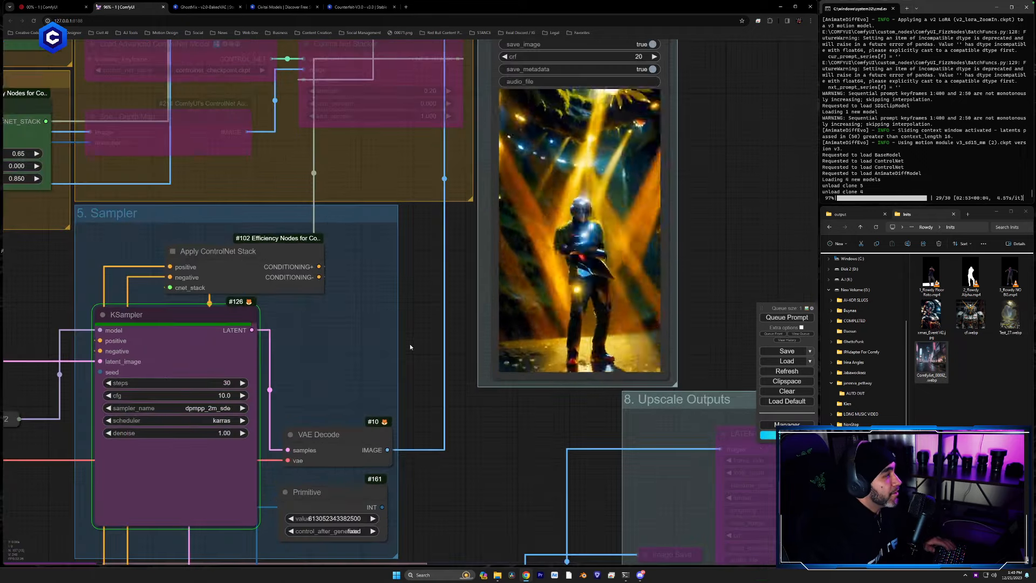
{"action": "left_click_drag", "start_coordinate": [730, 223], "coordinate": [675, 288]}
{"action": "scroll", "coordinate": [628, 271], "scroll_direction": "up", "scroll_amount": 2}
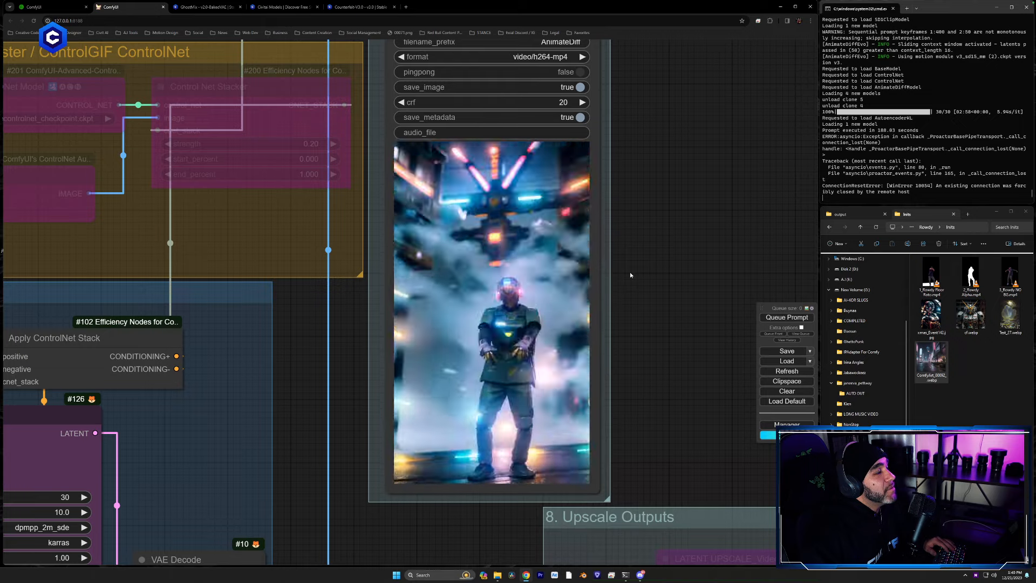
{"action": "left_click_drag", "start_coordinate": [631, 275], "coordinate": [631, 289]}
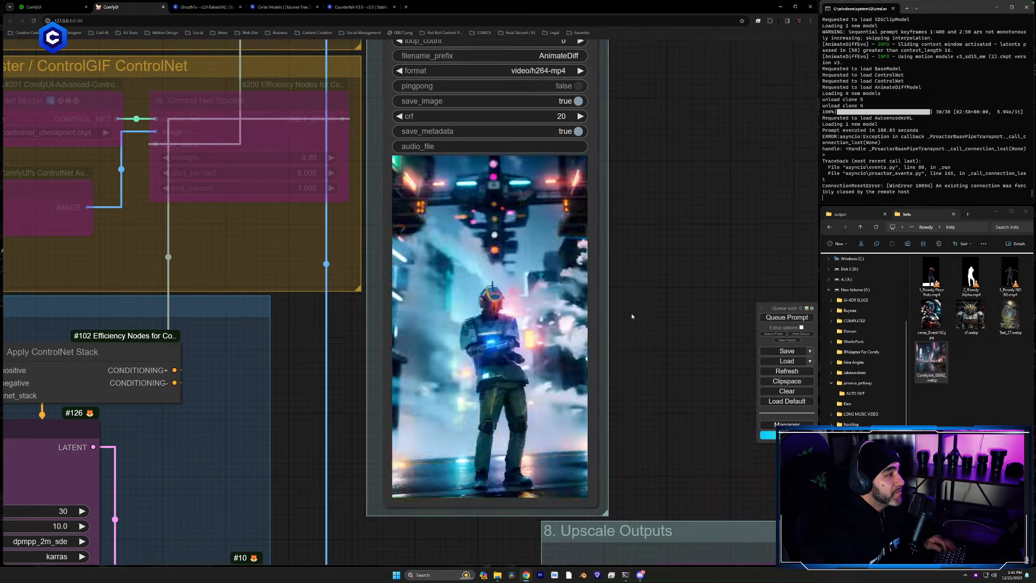
Step: Delete "Smoke and Fog" from both the frame 0 and frame 400 prompts in the Batch Prompt Schedule node
{"action": "left_click_drag", "start_coordinate": [640, 333], "coordinate": [639, 345]}
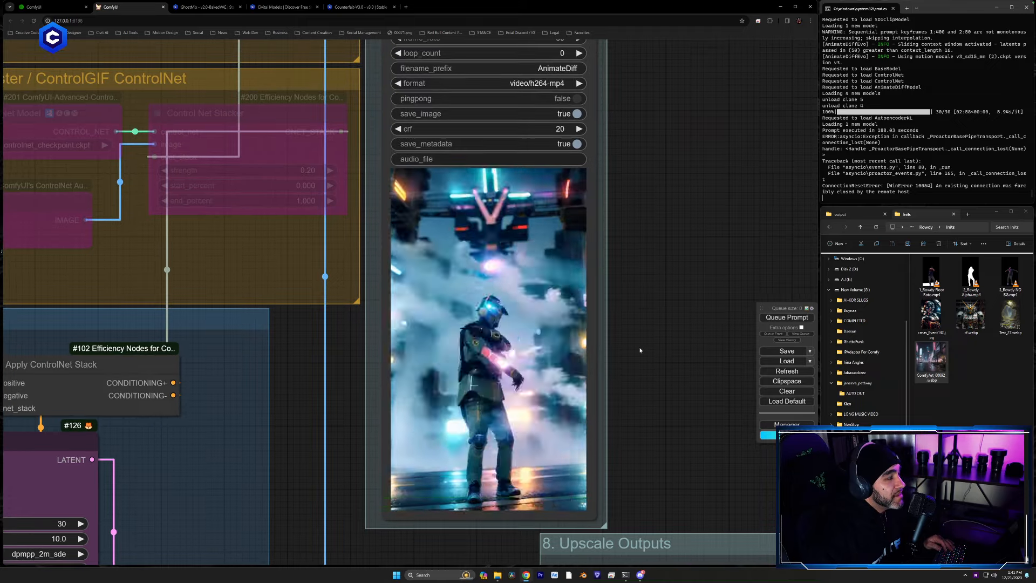
{"action": "scroll", "coordinate": [640, 350], "scroll_direction": "down", "scroll_amount": 1}
{"action": "left_click_drag", "start_coordinate": [632, 432], "coordinate": [648, 383]}
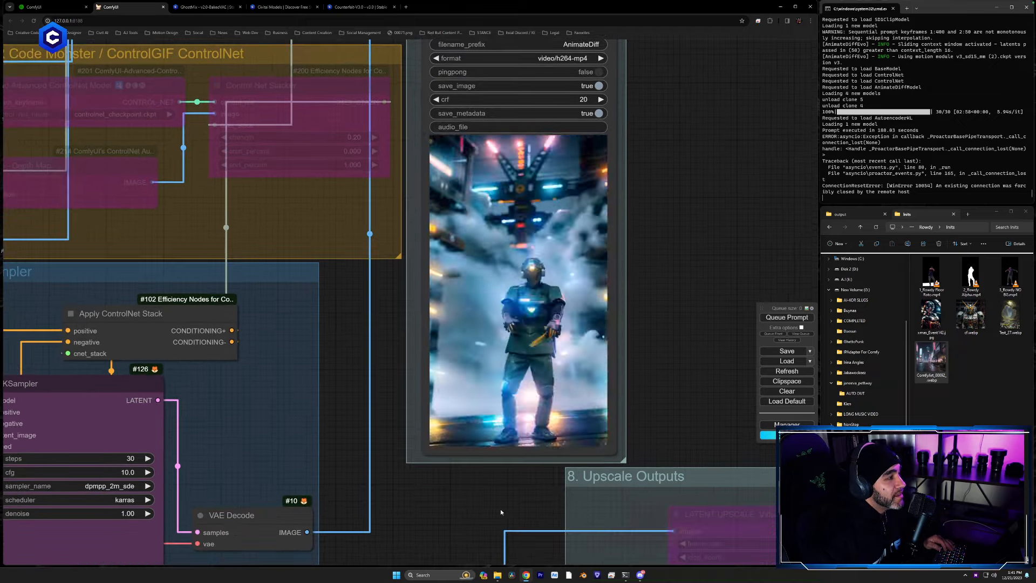
{"action": "left_click_drag", "start_coordinate": [502, 510], "coordinate": [855, 160]}
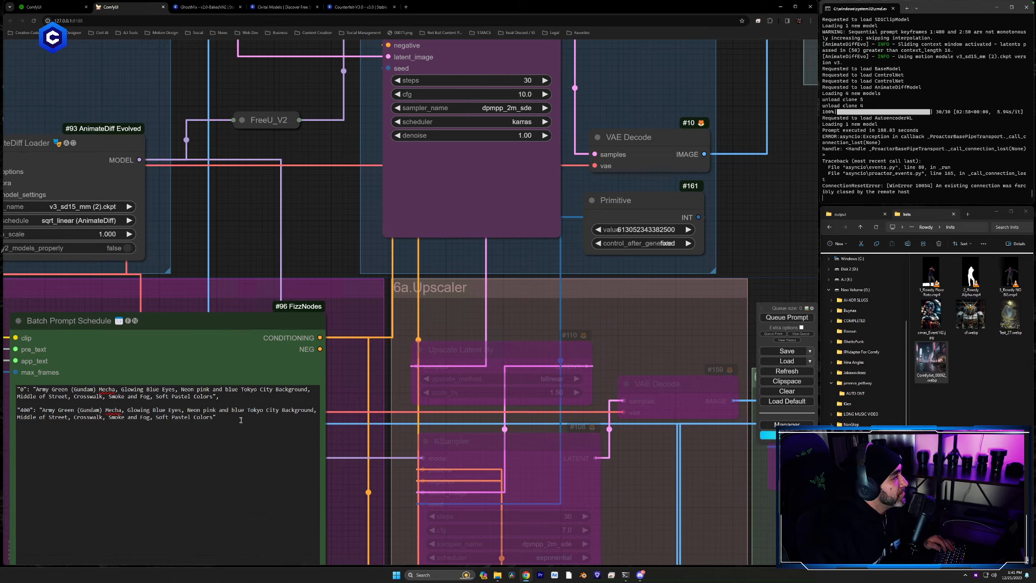
{"action": "left_click", "coordinate": [145, 398]}
{"action": "left_click_drag", "start_coordinate": [149, 397], "coordinate": [109, 400]}
{"action": "key", "text": "shift+End"}
{"action": "double_click", "coordinate": [142, 397]}
{"action": "key", "text": "BackSpace"}
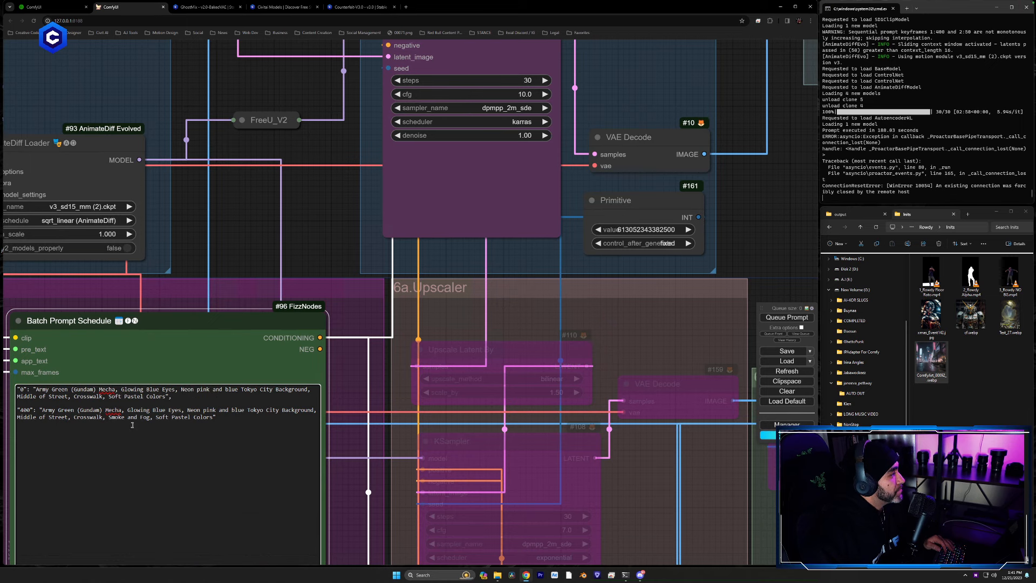
{"action": "left_click_drag", "start_coordinate": [149, 417], "coordinate": [114, 418]}
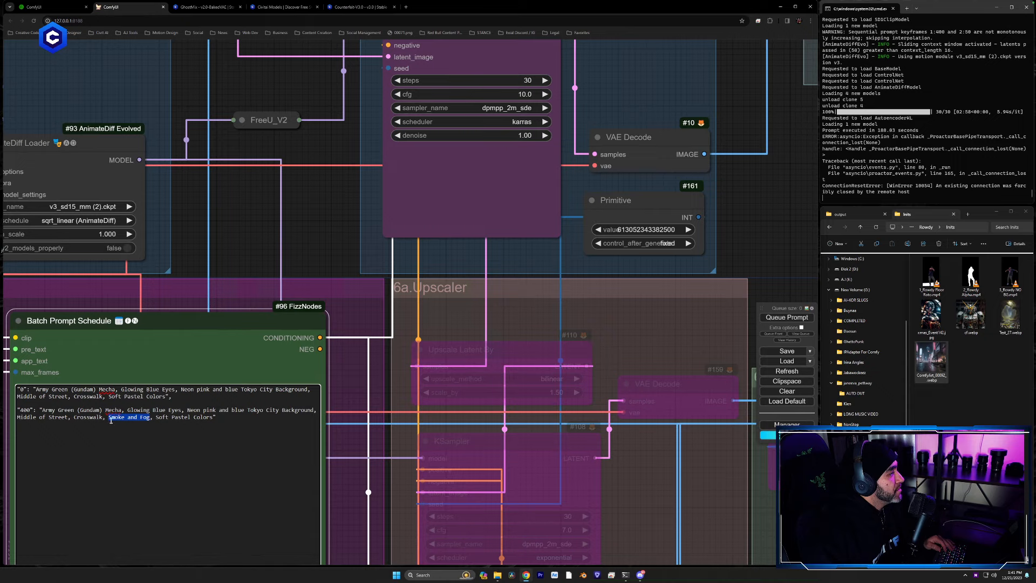
{"action": "key", "text": "BackSpace"}
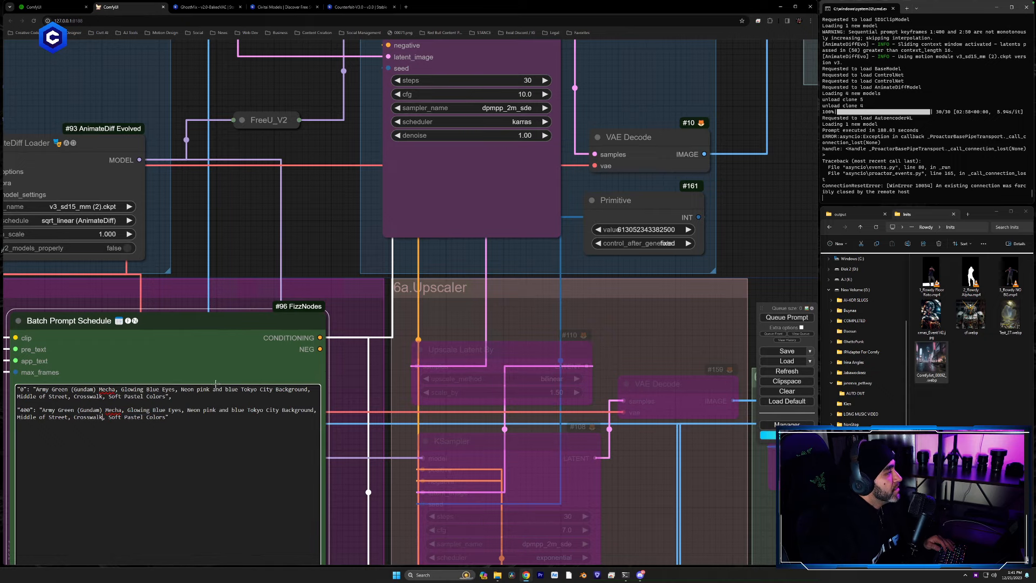
Step: Queue the edited prompt and place a copy of the LOW RES Video Combine node beside the original
{"action": "left_click_drag", "start_coordinate": [720, 194], "coordinate": [330, 447]}
{"action": "left_click_drag", "start_coordinate": [726, 217], "coordinate": [699, 294]}
{"action": "left_click", "coordinate": [780, 319]}
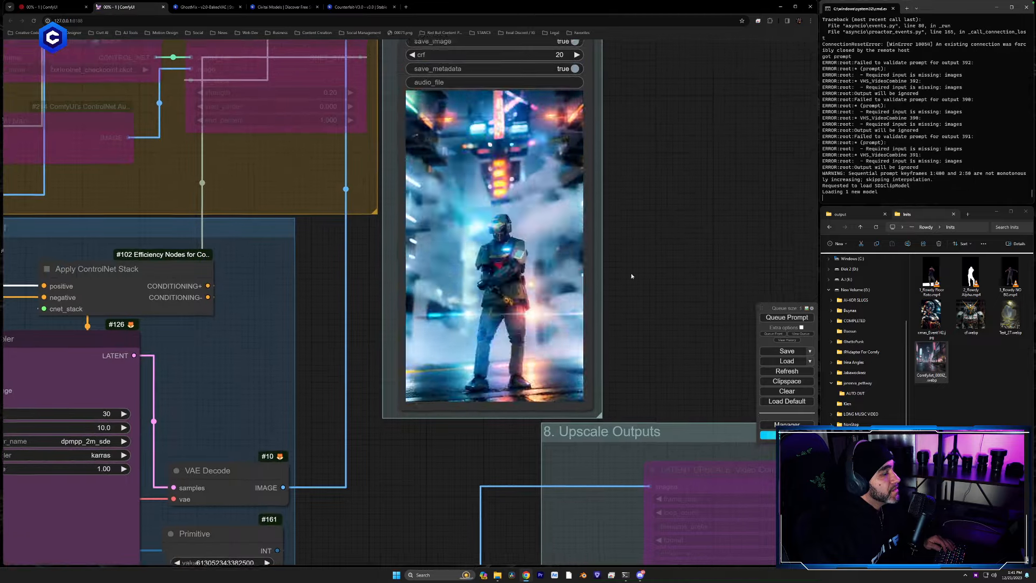
{"action": "left_click_drag", "start_coordinate": [623, 54], "coordinate": [530, 201]}
{"action": "left_click_drag", "start_coordinate": [561, 92], "coordinate": [626, 94]}
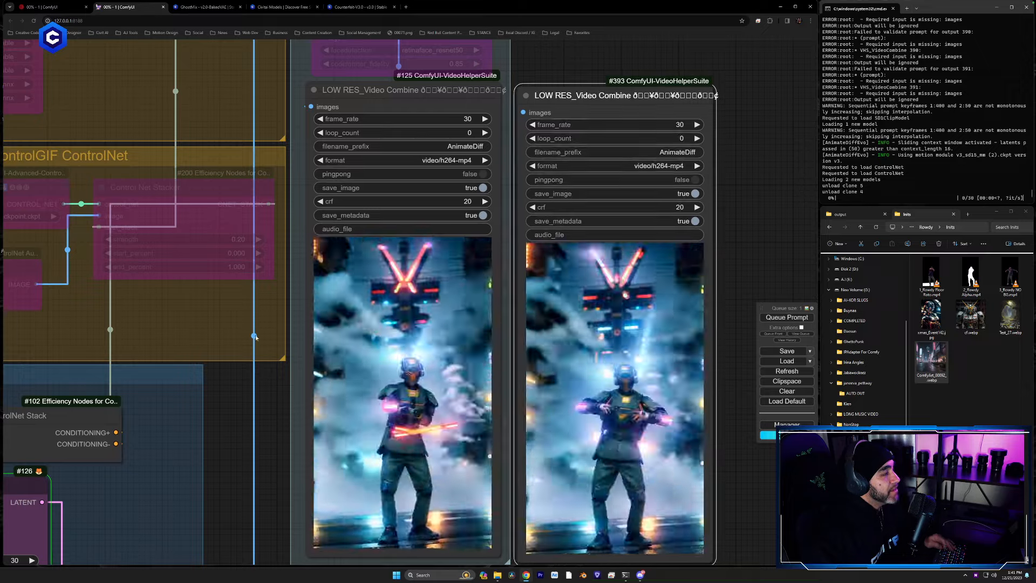
Step: Set the Load Checkpoint node's model to helloyoung25d_V10f.safetensors and queue another generation
{"action": "left_click_drag", "start_coordinate": [188, 449], "coordinate": [553, 202]}
{"action": "scroll", "coordinate": [552, 202], "scroll_direction": "down", "scroll_amount": 5}
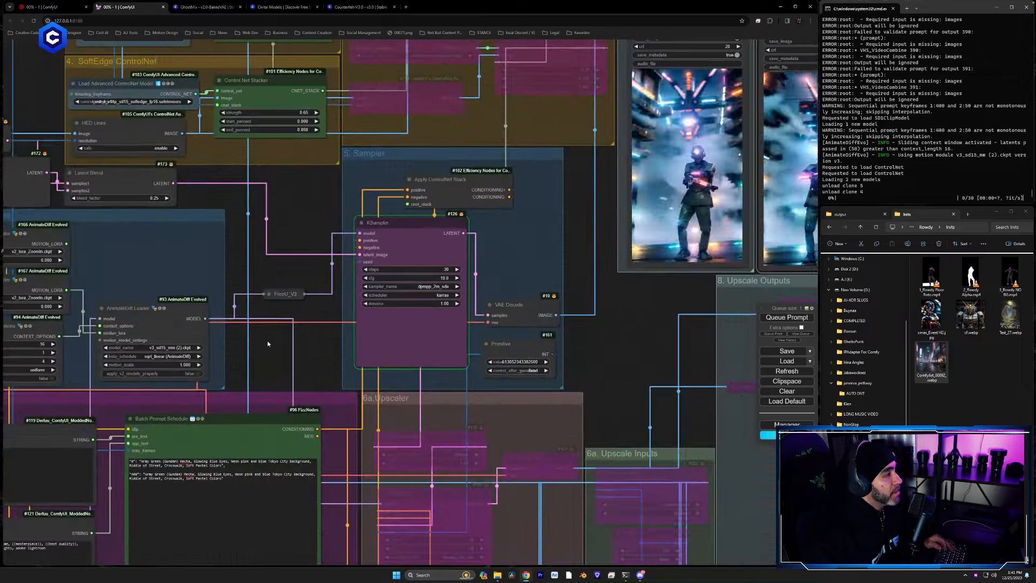
{"action": "left_click_drag", "start_coordinate": [221, 328], "coordinate": [644, 232]}
{"action": "left_click", "coordinate": [284, 256]}
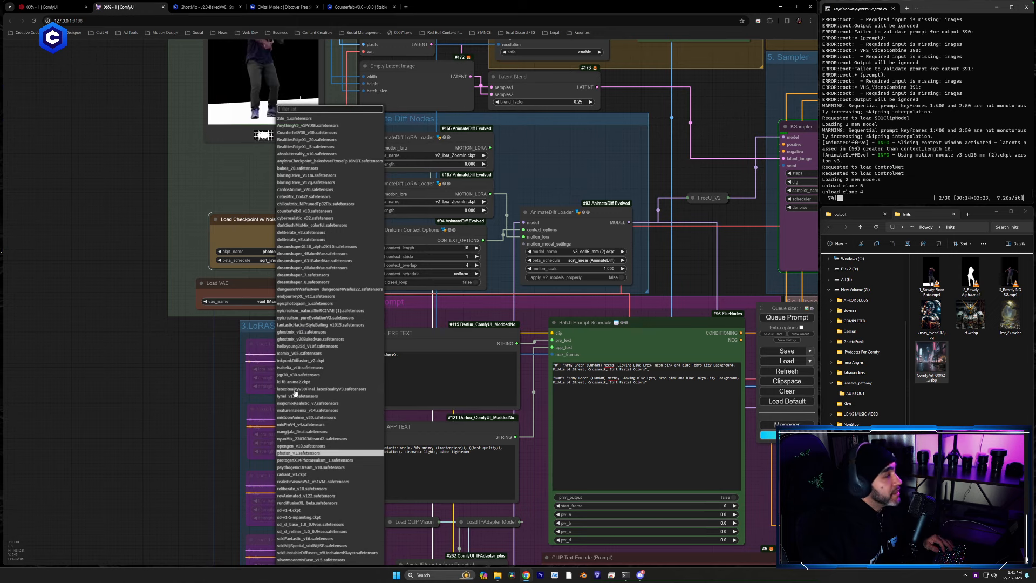
{"action": "left_click", "coordinate": [291, 347]}
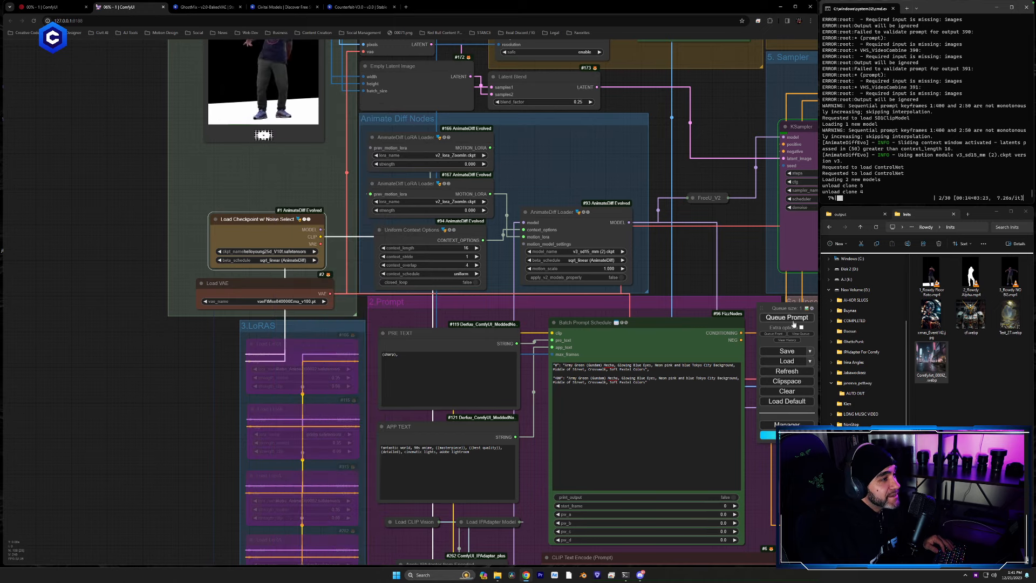
{"action": "left_click", "coordinate": [792, 319]}
{"action": "left_click_drag", "start_coordinate": [717, 273], "coordinate": [204, 454]}
{"action": "left_click_drag", "start_coordinate": [555, 397], "coordinate": [306, 441]}
{"action": "left_click_drag", "start_coordinate": [607, 321], "coordinate": [597, 330]}
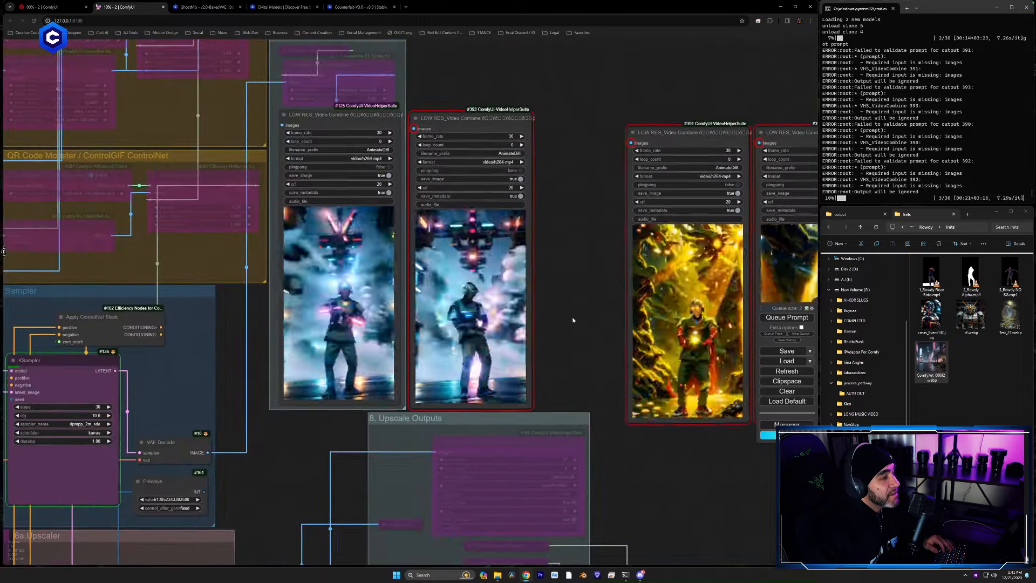
Step: Switch to Discord and save the Office Hours chat image of the white-haired woman in skull armor into the Inits folder
{"action": "left_click", "coordinate": [640, 574]}
{"action": "left_click", "coordinate": [604, 277]}
{"action": "scroll", "coordinate": [637, 232], "scroll_direction": "up", "scroll_amount": 10}
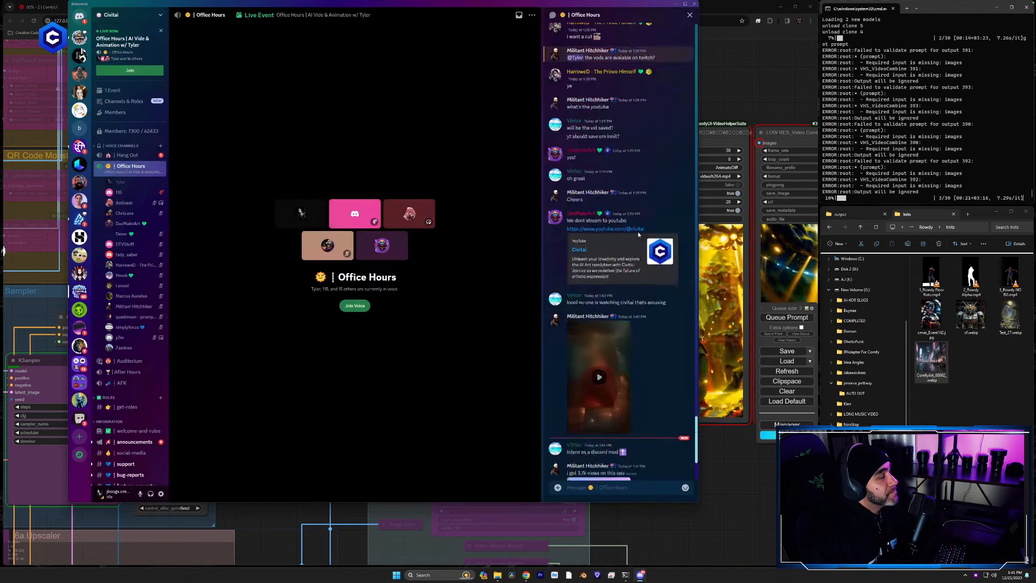
{"action": "scroll", "coordinate": [637, 232], "scroll_direction": "up", "scroll_amount": 15}
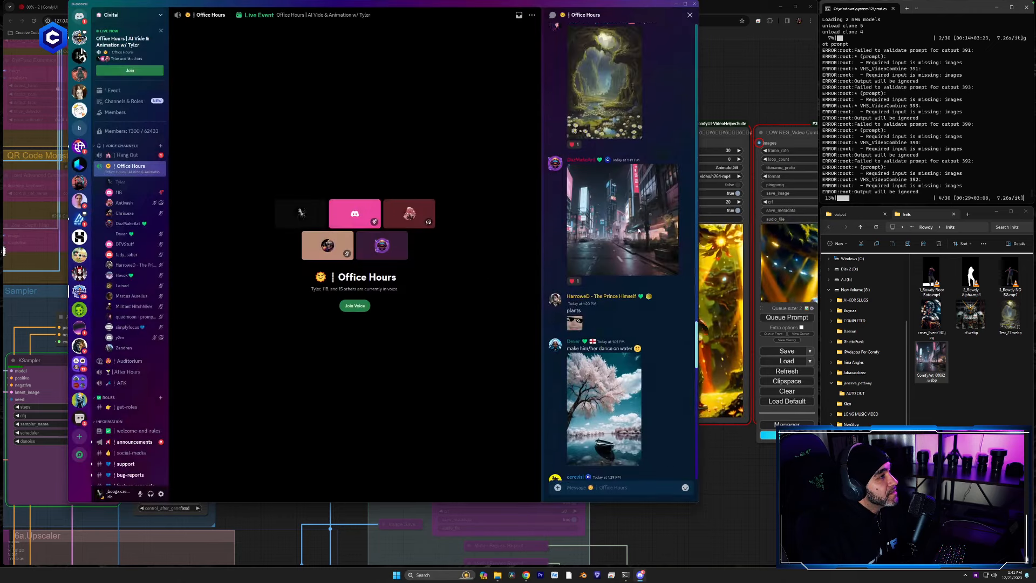
{"action": "scroll", "coordinate": [638, 232], "scroll_direction": "up", "scroll_amount": 15}
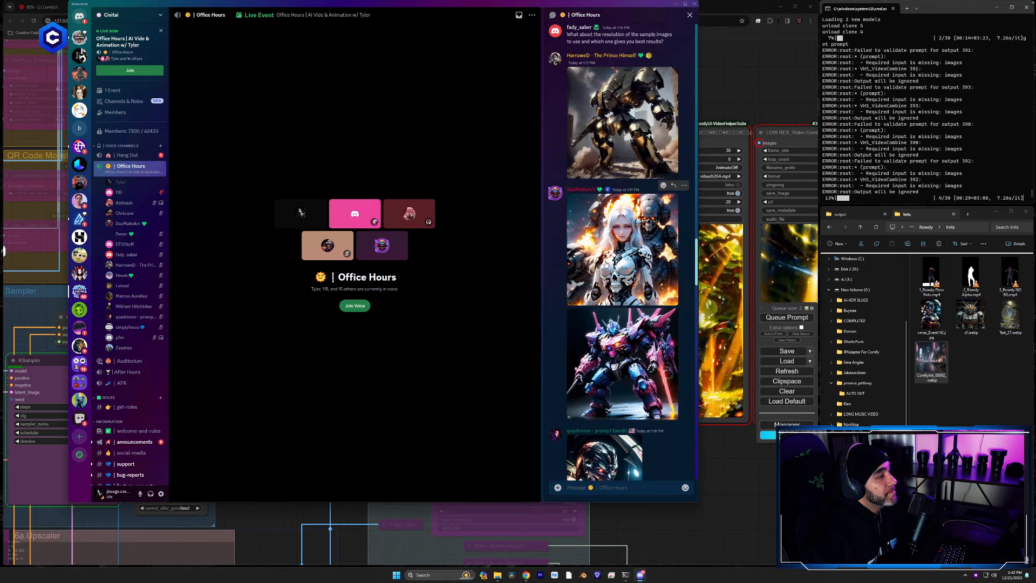
{"action": "left_click", "coordinate": [623, 251]}
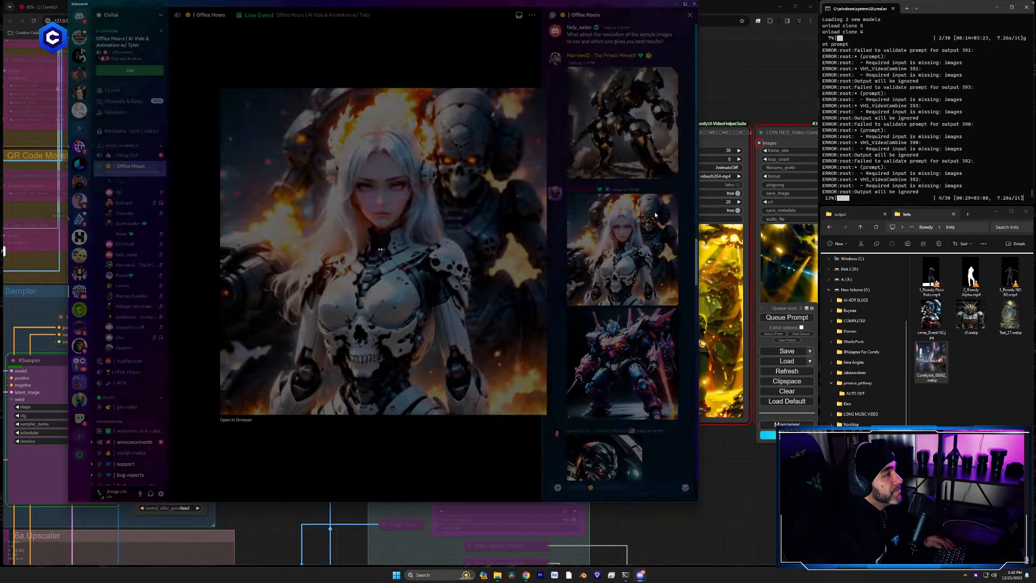
{"action": "left_click_drag", "start_coordinate": [379, 215], "coordinate": [955, 404]}
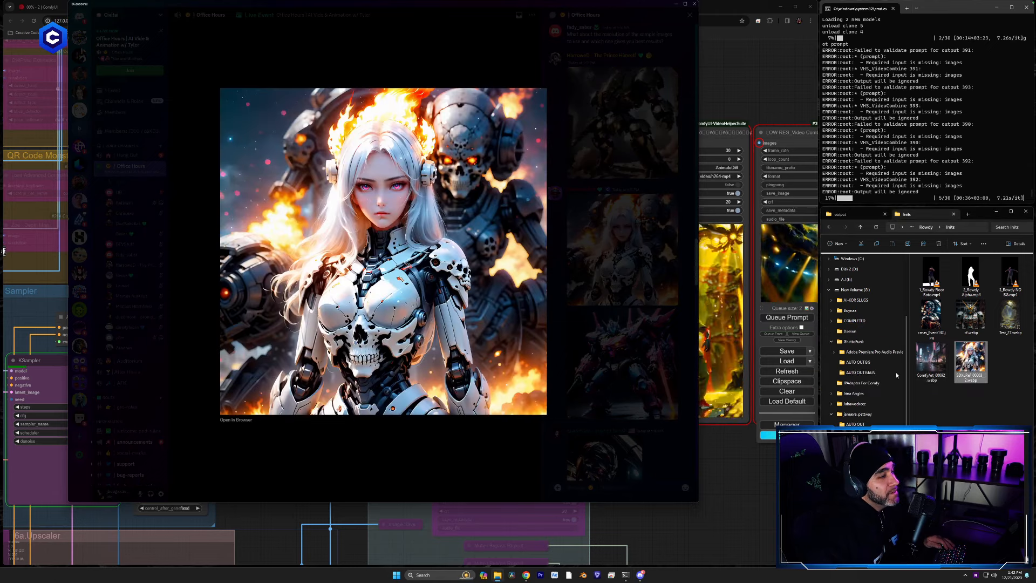
{"action": "left_click", "coordinate": [627, 304]}
Step: Save the chat image of the pink blossom tree and rowboat into the Inits folder
{"action": "scroll", "coordinate": [600, 367], "scroll_direction": "down", "scroll_amount": 15}
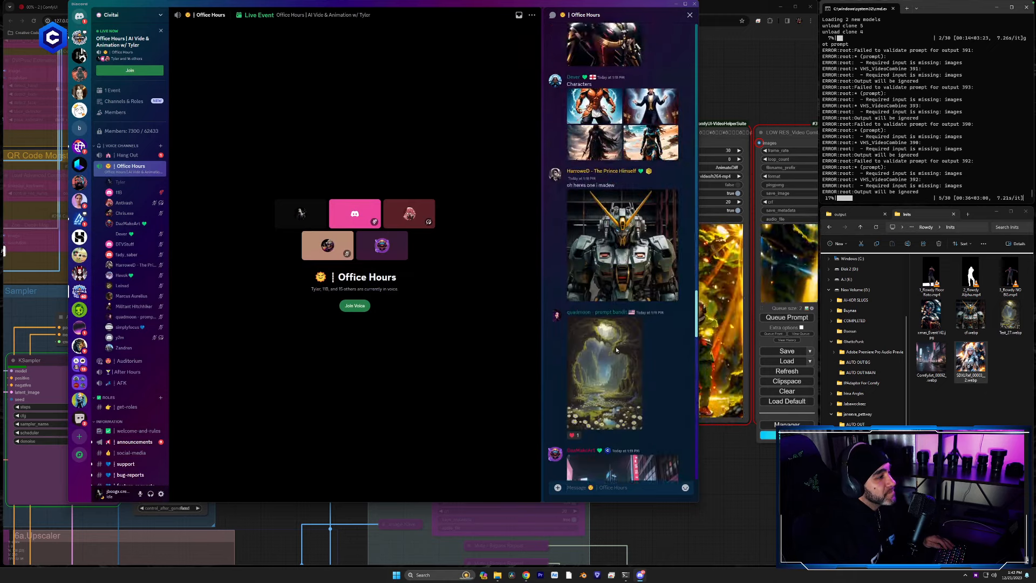
{"action": "left_click", "coordinate": [611, 311]}
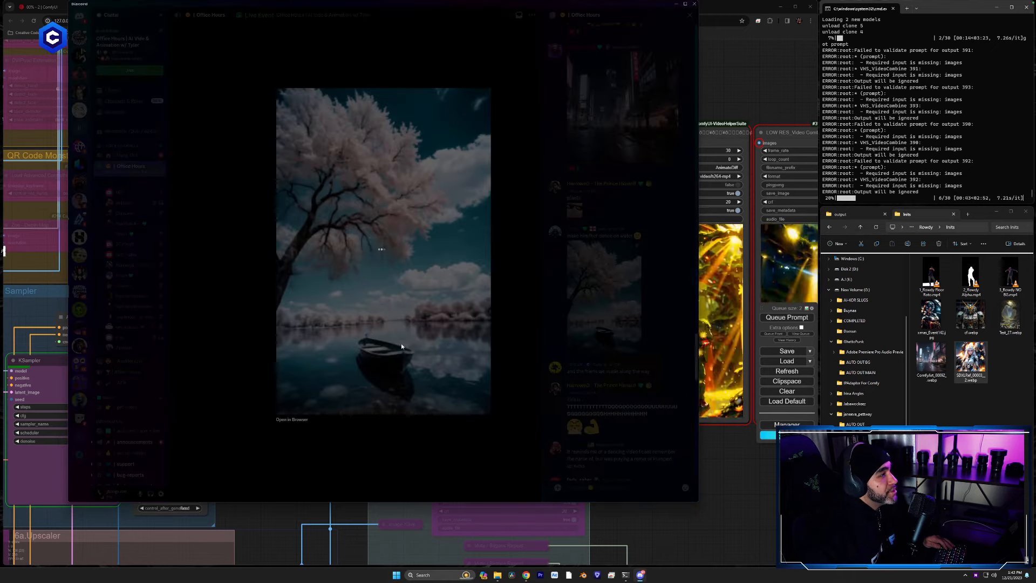
{"action": "left_click_drag", "start_coordinate": [361, 218], "coordinate": [865, 403]}
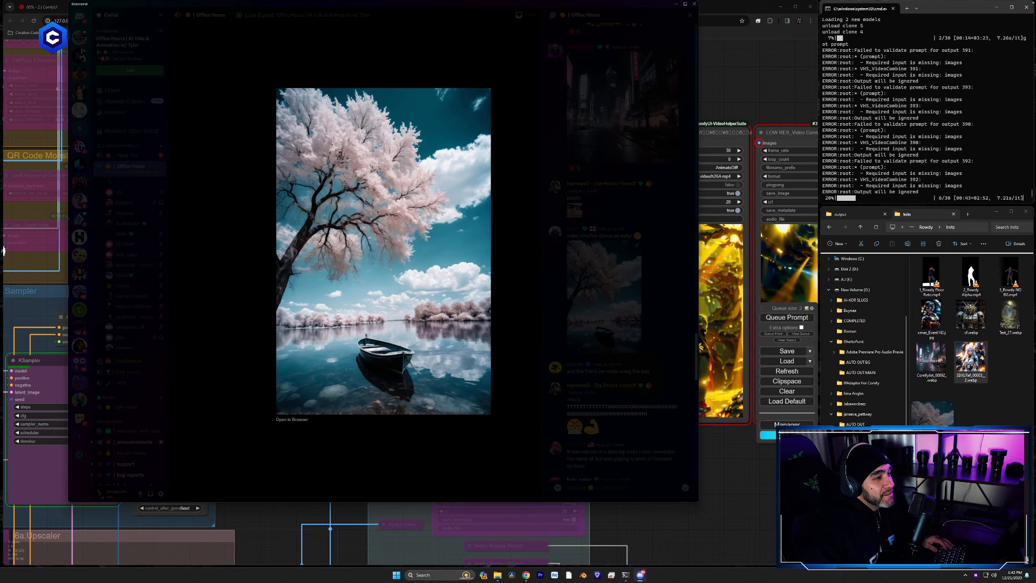
{"action": "left_click_drag", "start_coordinate": [932, 413], "coordinate": [933, 413]}
{"action": "left_click", "coordinate": [530, 173]}
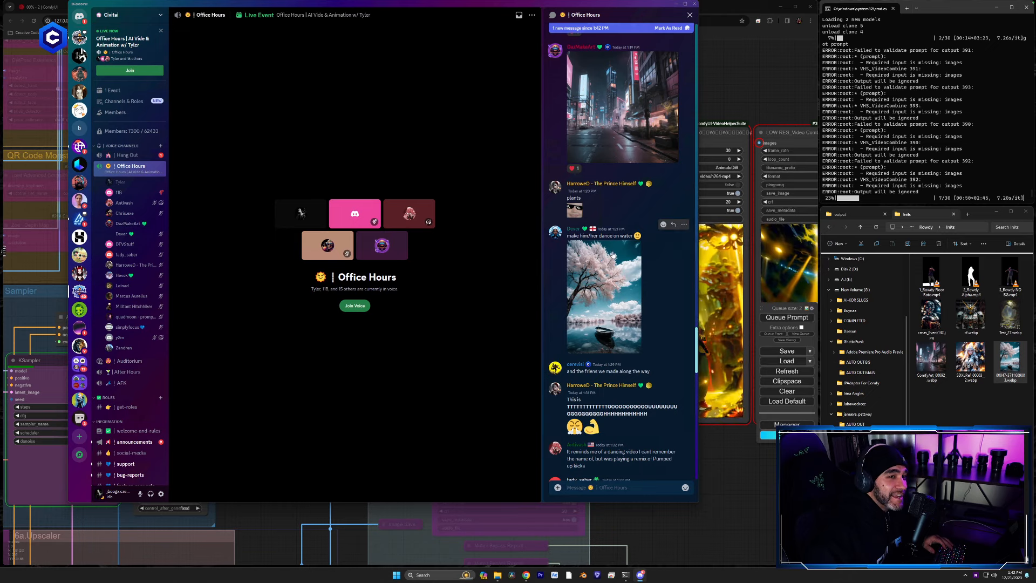
Step: View the newest creature images in the chat and save the spiky horned toad-like one into the Inits folder
{"action": "scroll", "coordinate": [621, 299], "scroll_direction": "down", "scroll_amount": 15}
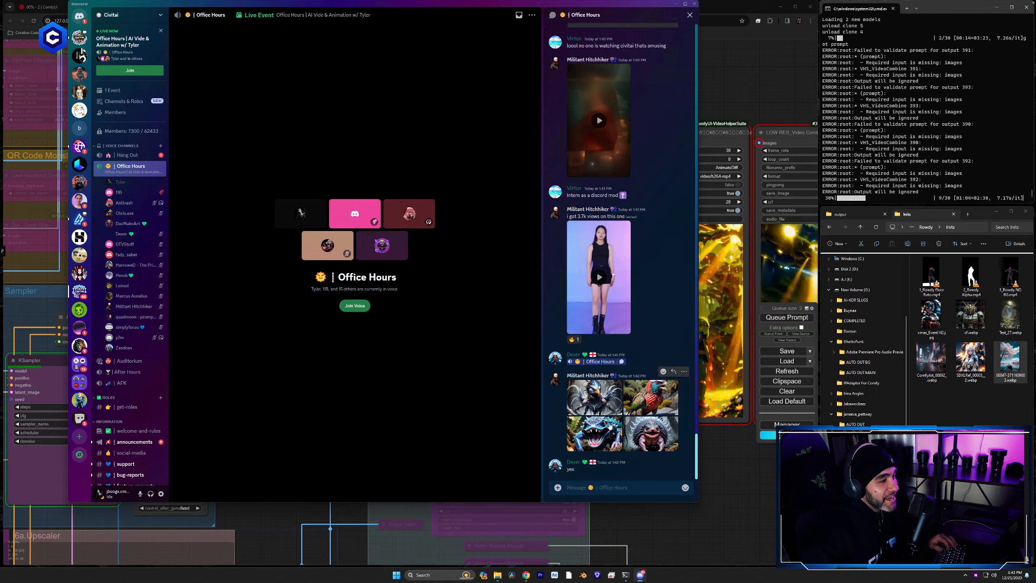
{"action": "left_click", "coordinate": [602, 435]}
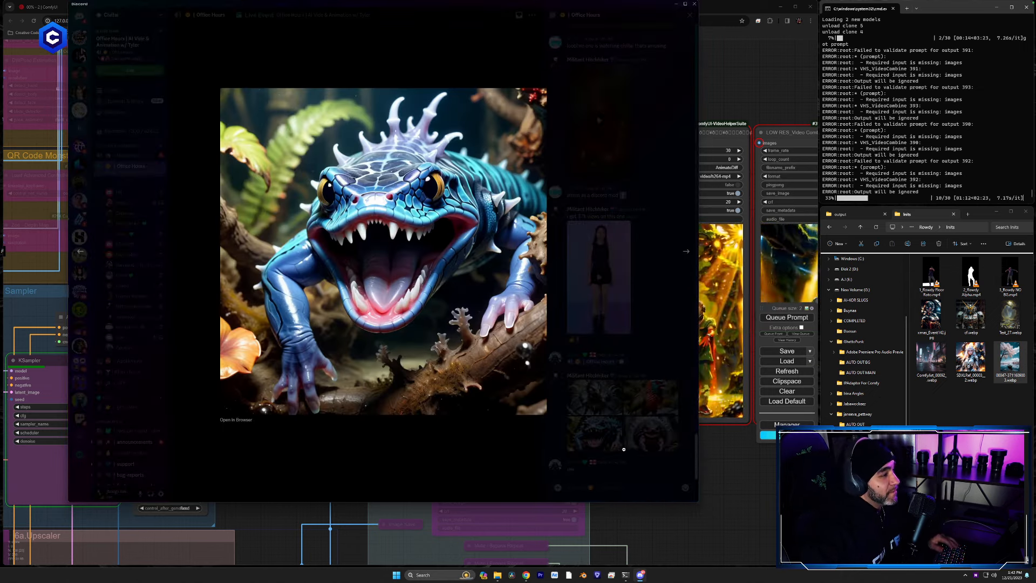
{"action": "left_click", "coordinate": [624, 448]}
{"action": "left_click", "coordinate": [658, 444]}
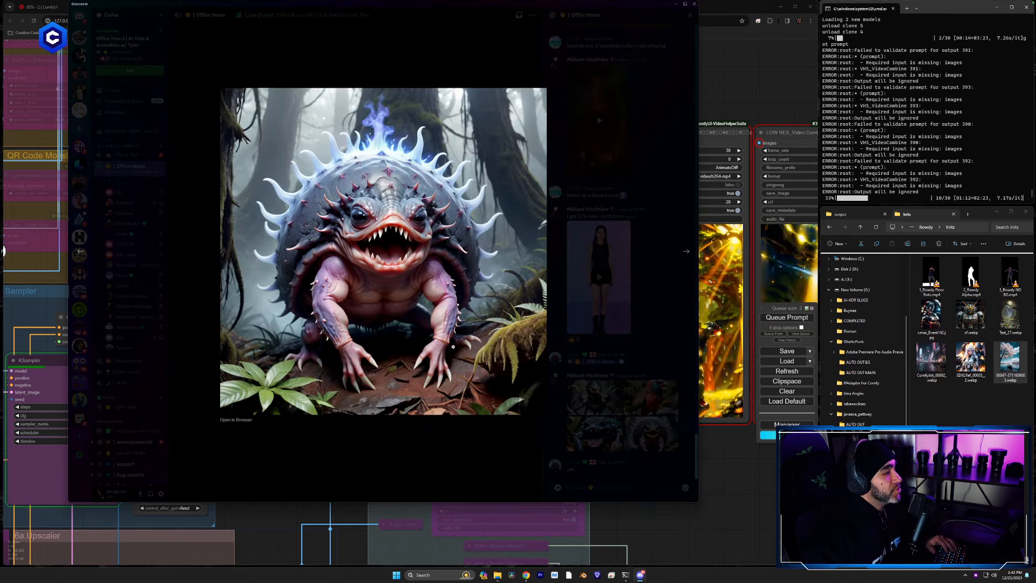
{"action": "left_click_drag", "start_coordinate": [378, 229], "coordinate": [682, 331]}
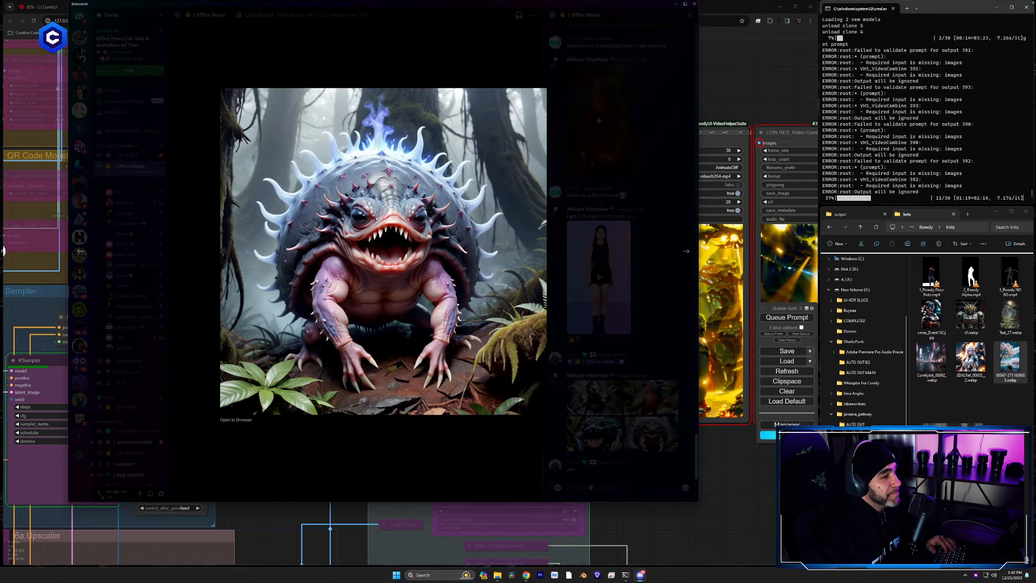
{"action": "left_click_drag", "start_coordinate": [1009, 363], "coordinate": [1004, 393]}
{"action": "left_click", "coordinate": [625, 322]}
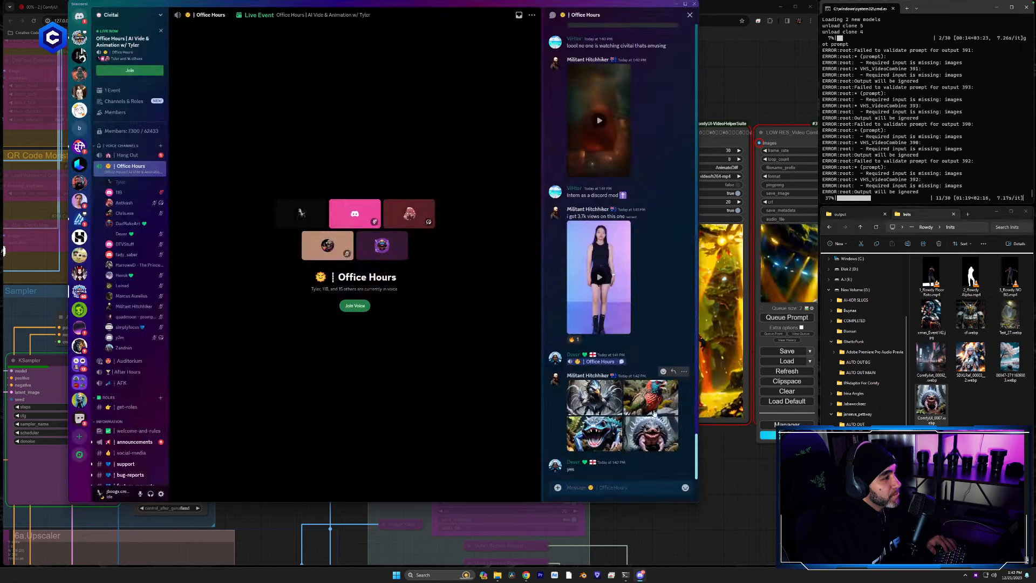
Step: Save the red and green parrot image from the chat into the Inits folder and close the Discord window
{"action": "left_click", "coordinate": [599, 402]}
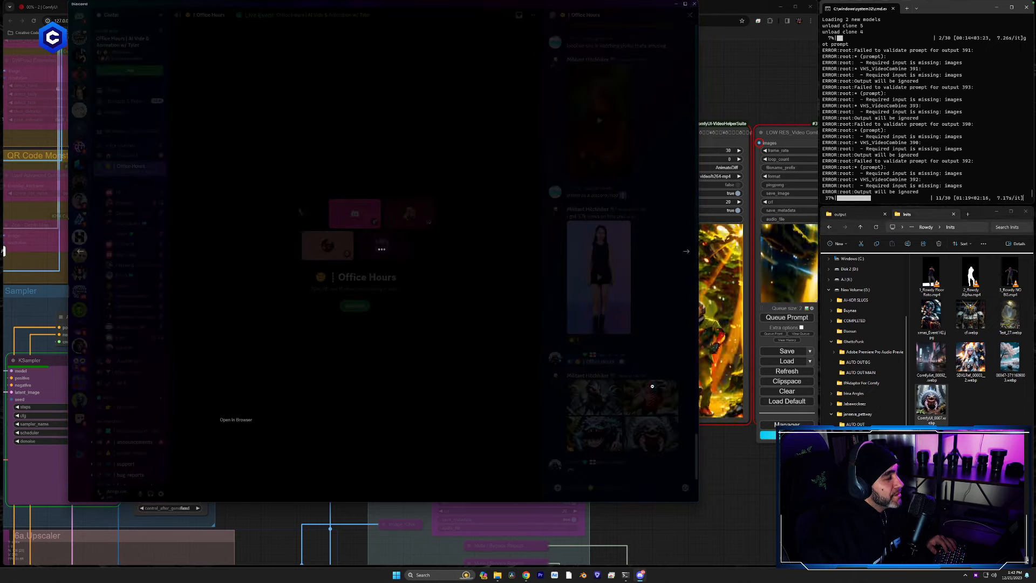
{"action": "key", "text": "Right"}
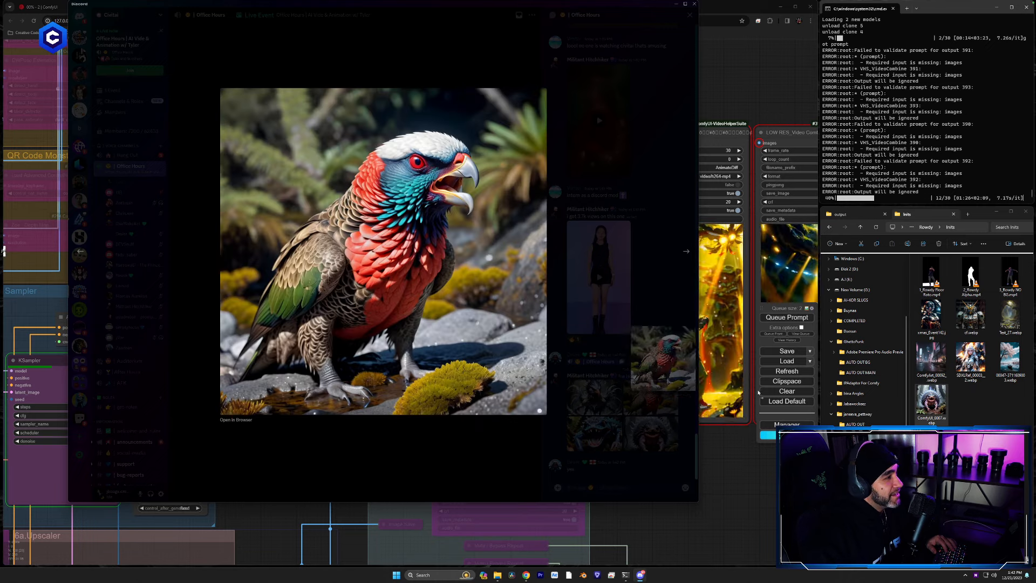
{"action": "left_click", "coordinate": [616, 395]}
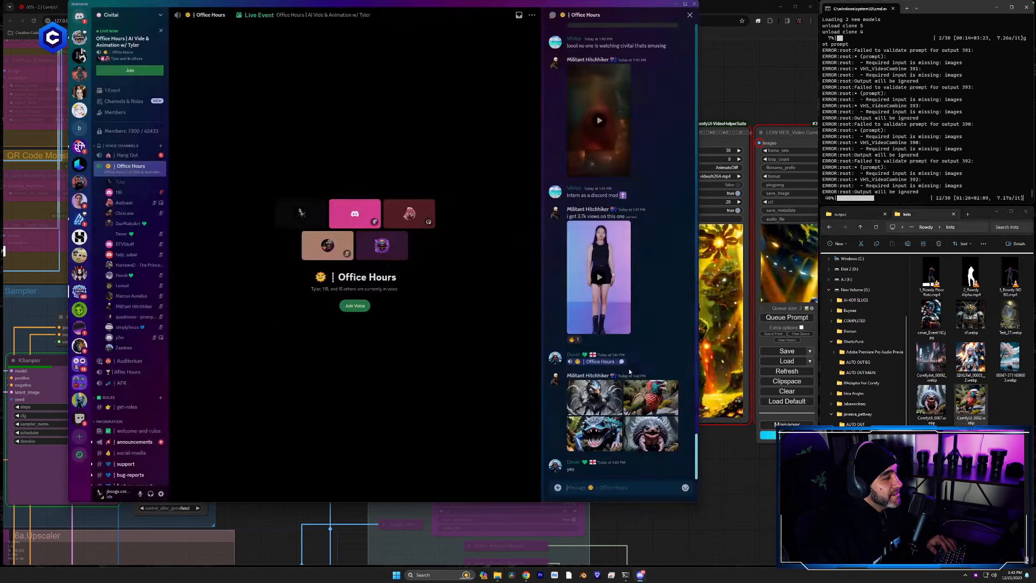
{"action": "left_click", "coordinate": [694, 5]}
Step: Examine the sampler section of the workflow and compare the two neon-city LOW RES Video Combine previews side by side
{"action": "left_click_drag", "start_coordinate": [699, 442], "coordinate": [727, 437]}
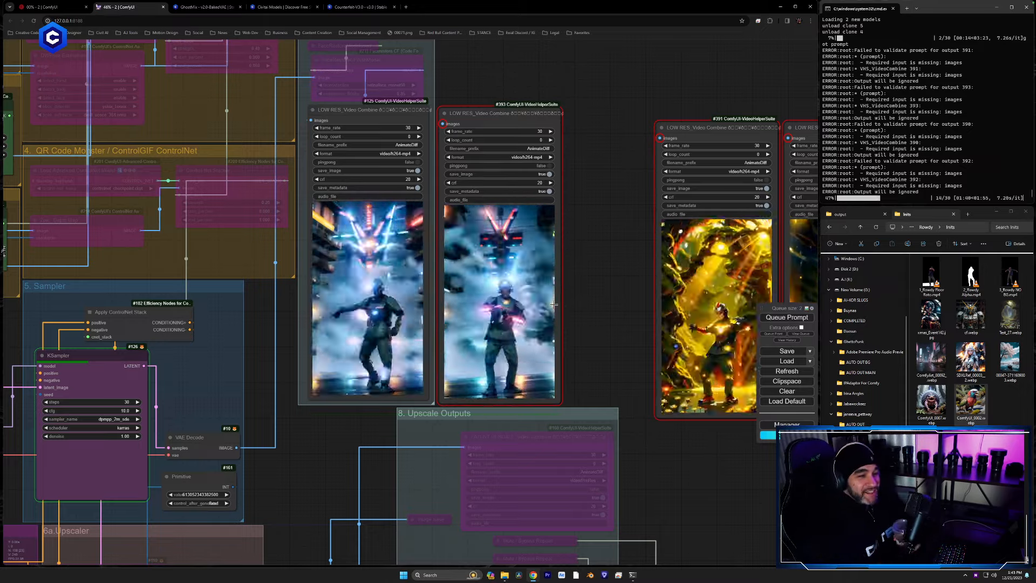
{"action": "left_click_drag", "start_coordinate": [370, 494], "coordinate": [666, 510]}
{"action": "left_click_drag", "start_coordinate": [296, 376], "coordinate": [389, 343]}
{"action": "left_click_drag", "start_coordinate": [368, 295], "coordinate": [366, 294]}
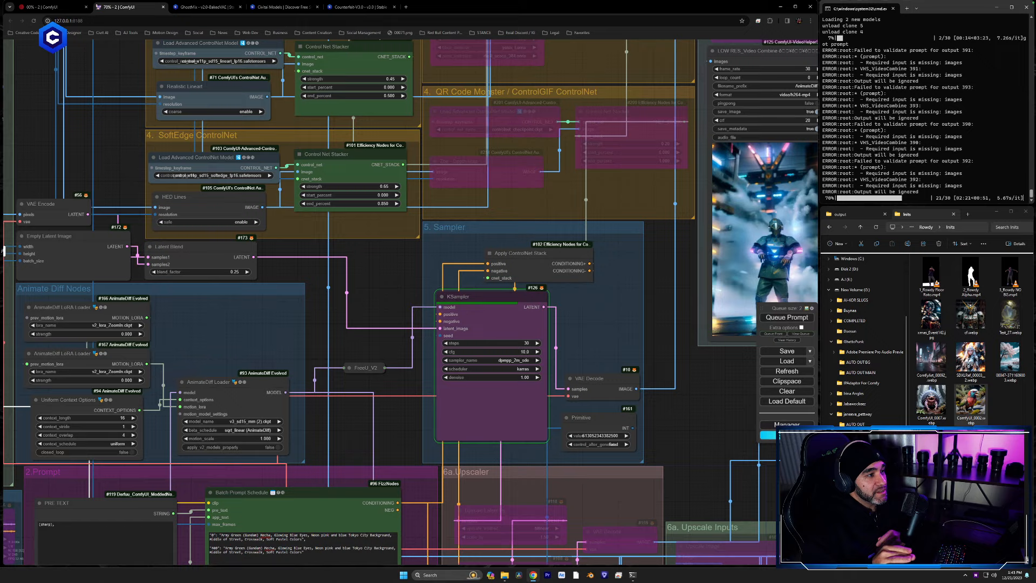
{"action": "left_click_drag", "start_coordinate": [713, 372], "coordinate": [377, 432]}
{"action": "left_click_drag", "start_coordinate": [677, 306], "coordinate": [656, 316]}
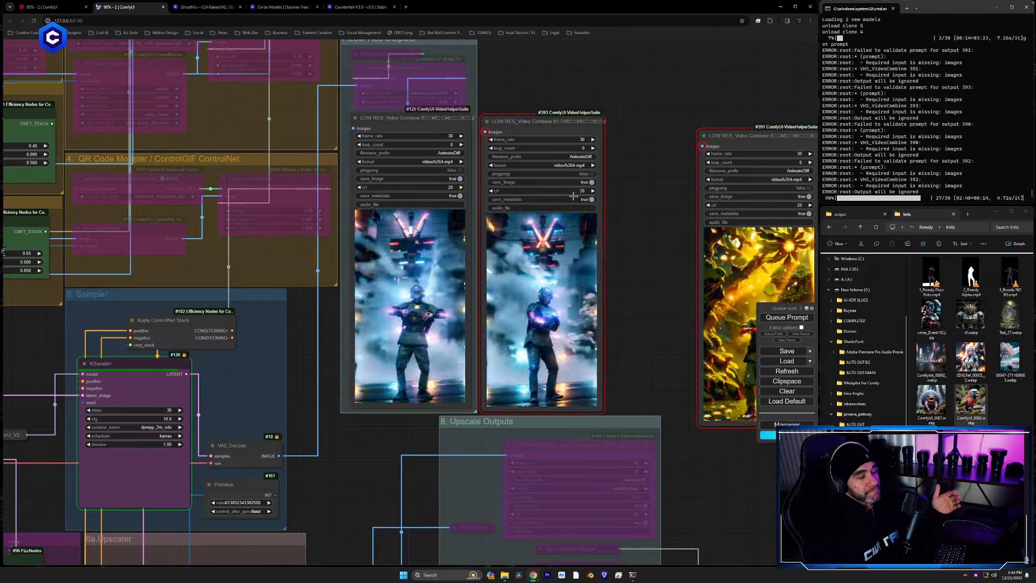
{"action": "scroll", "coordinate": [665, 309], "scroll_direction": "up", "scroll_amount": 5}
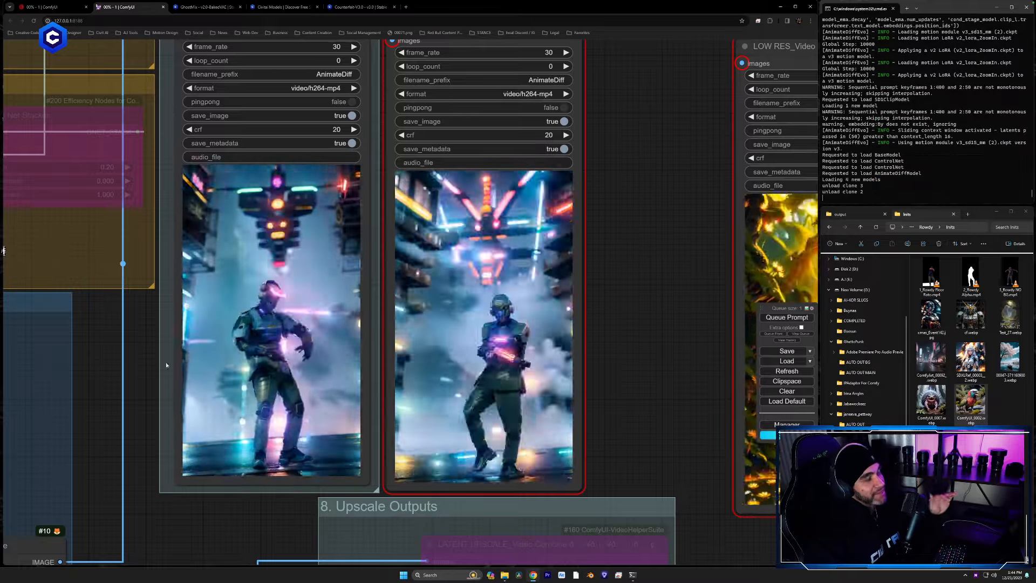
{"action": "mouse_move", "coordinate": [645, 258]}
{"action": "left_mouse_down"}
{"action": "mouse_move", "coordinate": [597, 319]}
{"action": "mouse_move", "coordinate": [583, 314]}
{"action": "mouse_move", "coordinate": [648, 275]}
{"action": "left_mouse_up"}
{"action": "scroll", "coordinate": [611, 294], "scroll_direction": "up", "scroll_amount": 2}
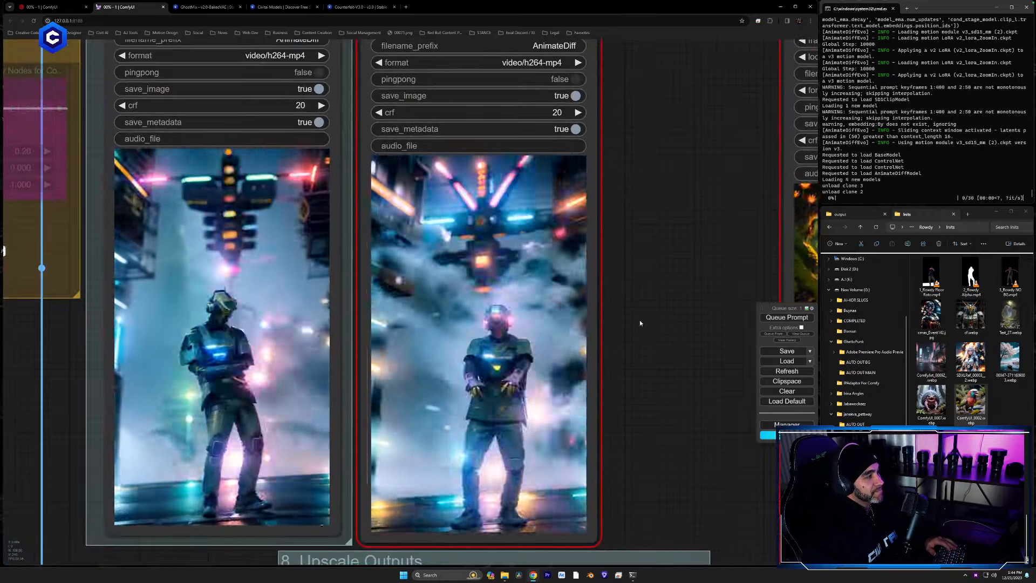
{"action": "scroll", "coordinate": [639, 319], "scroll_direction": "down", "scroll_amount": 2}
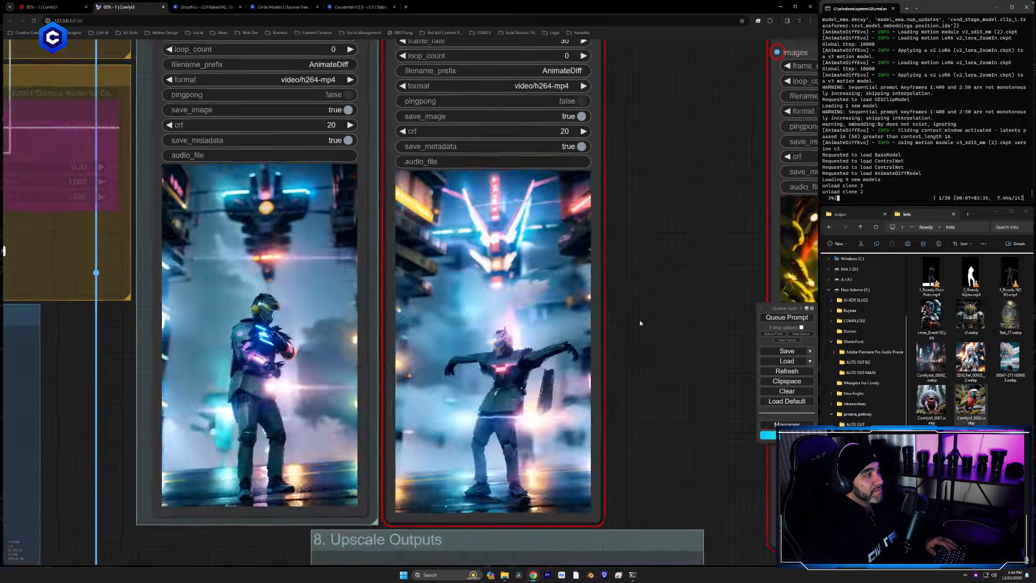
Step: Delete the second neon-city LOW RES Video Combine copy and place a fresh duplicate of the current output node beside the original
{"action": "left_click_drag", "start_coordinate": [650, 329], "coordinate": [651, 332]}
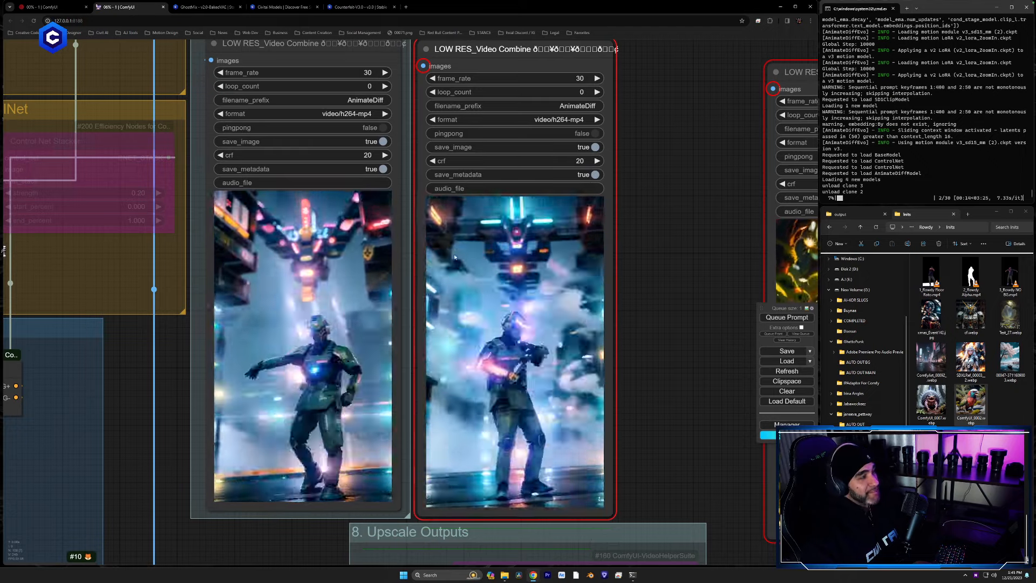
{"action": "key", "text": "Delete"}
{"action": "left_click_drag", "start_coordinate": [403, 73], "coordinate": [395, 119]}
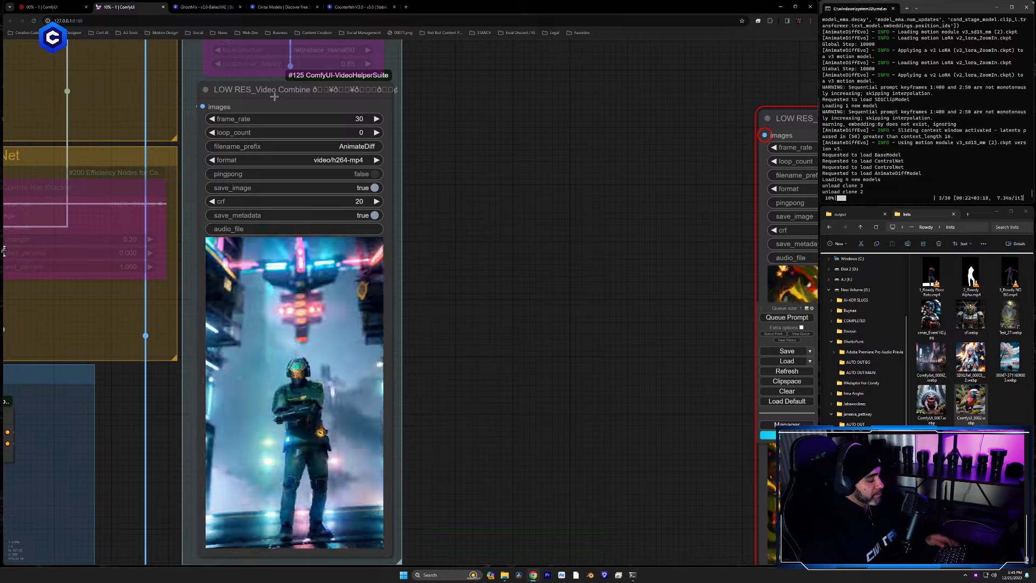
{"action": "left_click_drag", "start_coordinate": [275, 91], "coordinate": [485, 95]}
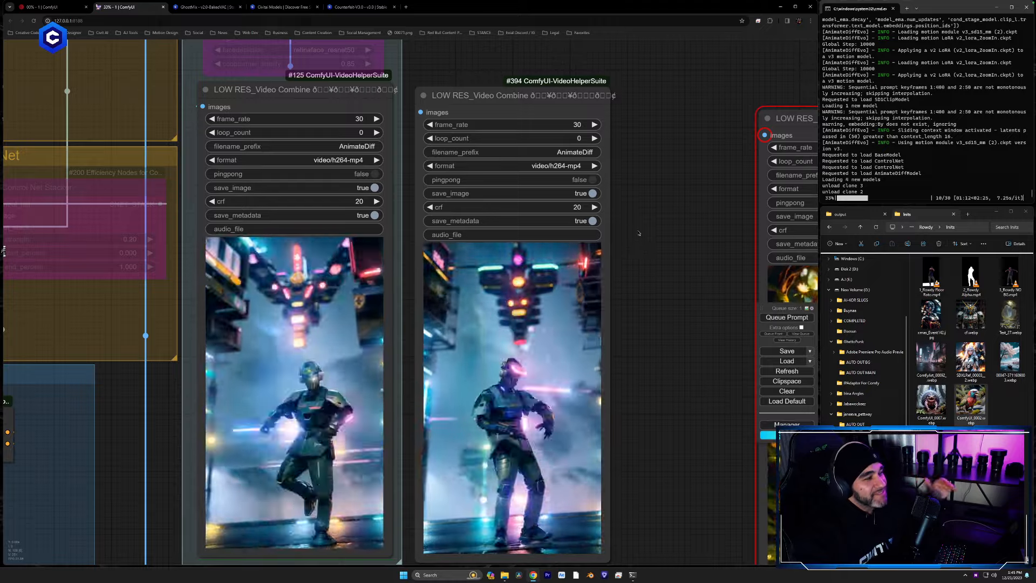
Step: Move the duplicated neon-city Video Combine node away from the live output, next to the saved yellow forest preview
{"action": "left_click_drag", "start_coordinate": [671, 291], "coordinate": [559, 249]}
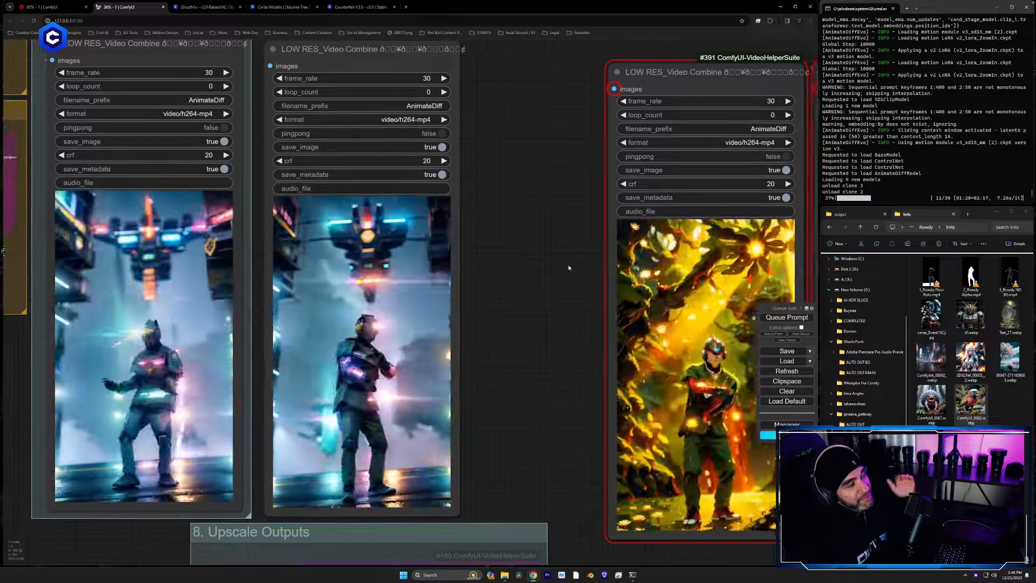
{"action": "left_click_drag", "start_coordinate": [577, 263], "coordinate": [266, 232]}
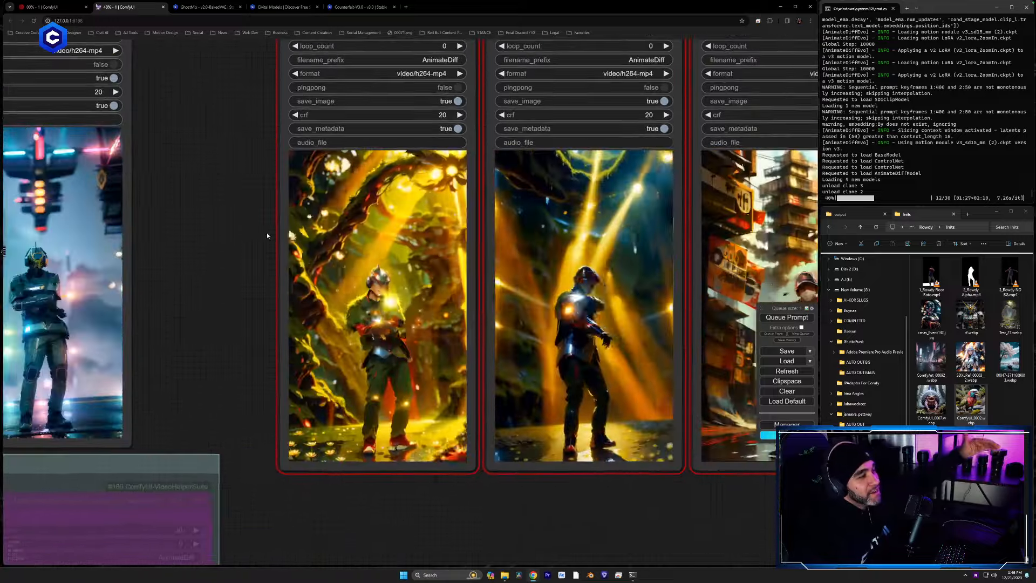
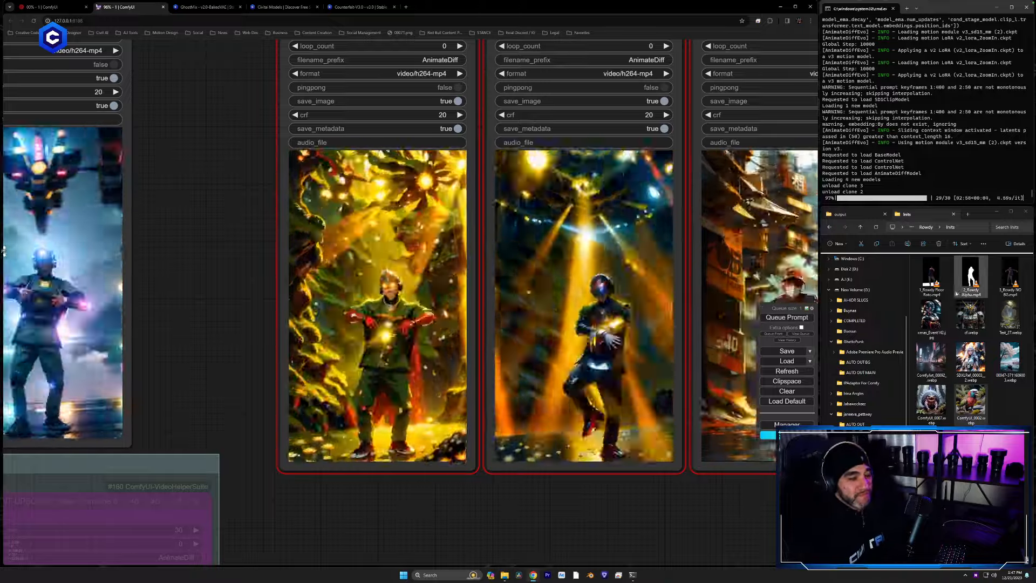
{"action": "left_click_drag", "start_coordinate": [187, 322], "coordinate": [337, 306]}
{"action": "left_click_drag", "start_coordinate": [406, 305], "coordinate": [567, 393]}
{"action": "left_click_drag", "start_coordinate": [341, 69], "coordinate": [480, 69]}
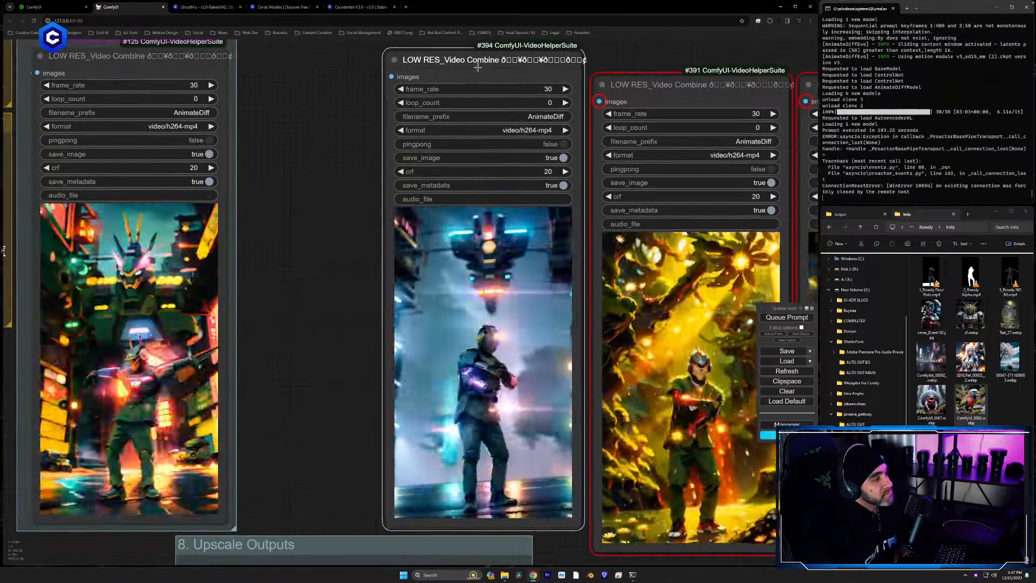
{"action": "left_click_drag", "start_coordinate": [266, 335], "coordinate": [129, 335]}
{"action": "scroll", "coordinate": [162, 334], "scroll_direction": "down", "scroll_amount": 4}
Step: Shift the saved orange street, blue-gold spotlight, yellow forest and neon-city preview nodes further along the row
{"action": "left_click_drag", "start_coordinate": [638, 154], "coordinate": [653, 156]}
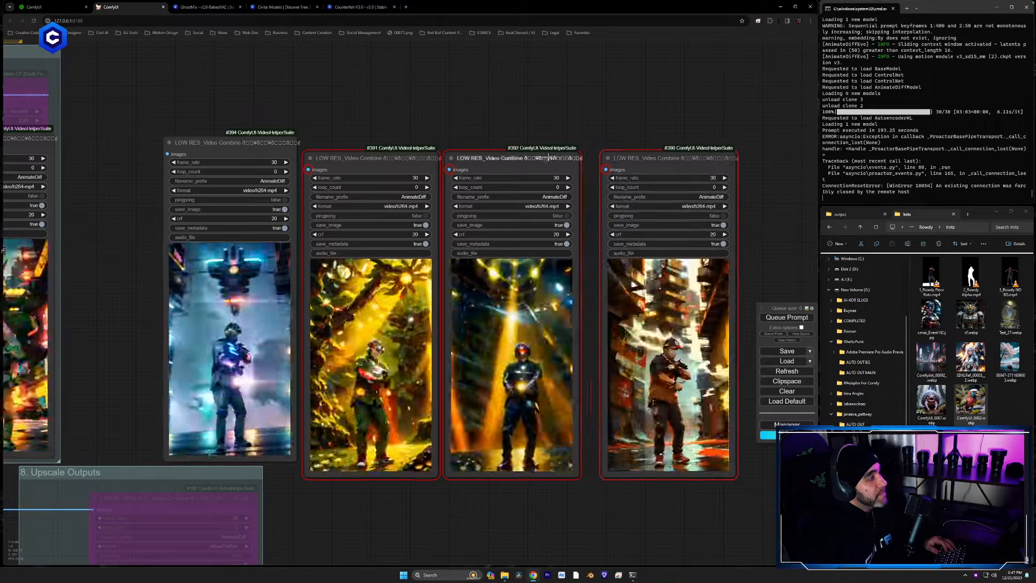
{"action": "left_click_drag", "start_coordinate": [527, 155], "coordinate": [542, 154]}
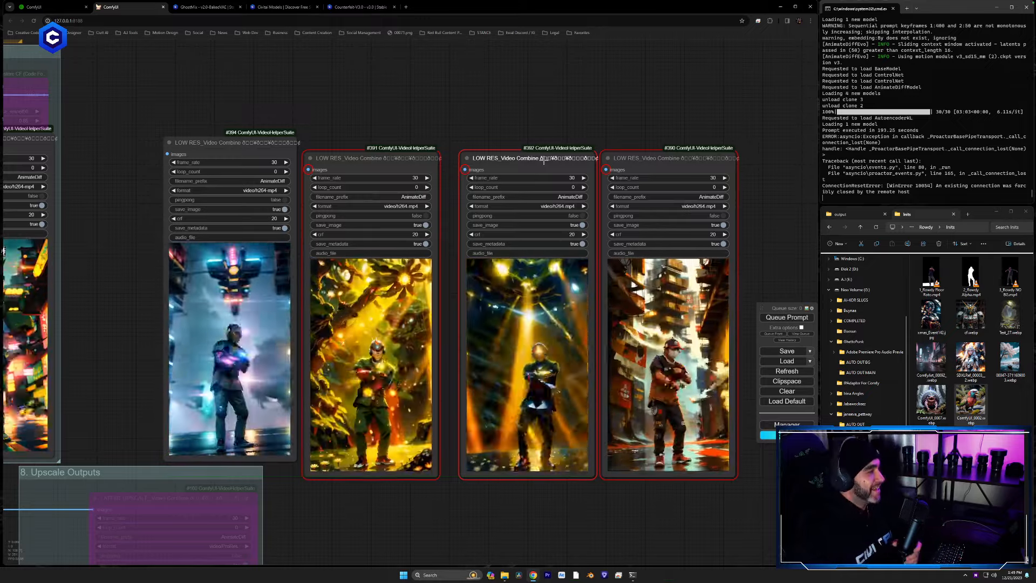
{"action": "mouse_move", "coordinate": [95, 244]}
{"action": "left_mouse_down"}
{"action": "mouse_move", "coordinate": [479, 231]}
{"action": "mouse_move", "coordinate": [384, 245]}
{"action": "mouse_move", "coordinate": [91, 243]}
{"action": "left_mouse_up"}
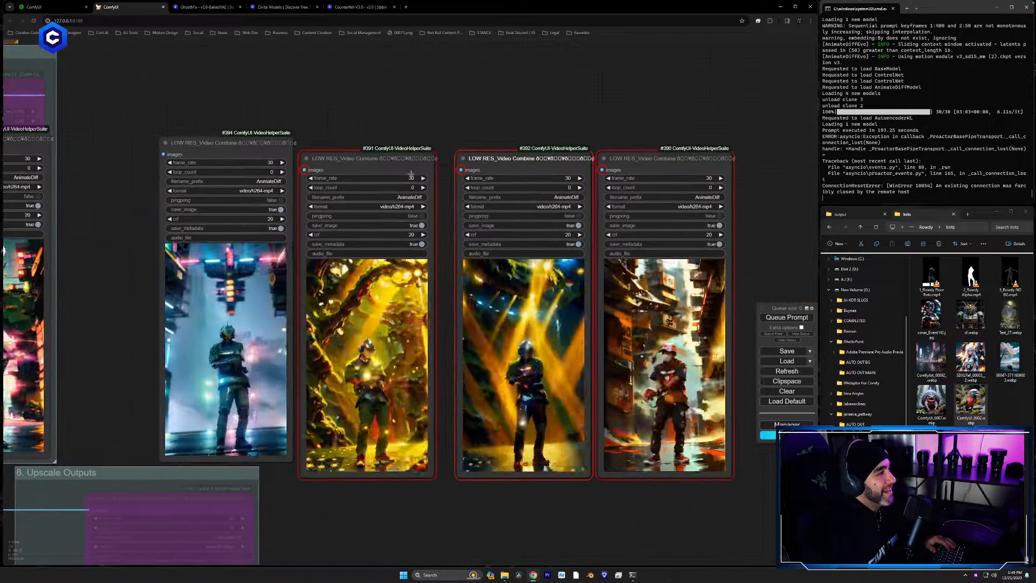
{"action": "left_click_drag", "start_coordinate": [357, 165], "coordinate": [373, 165]}
{"action": "left_click_drag", "start_coordinate": [219, 149], "coordinate": [234, 148]}
Step: Duplicate the orange-green mecha Video Combine output into the row and spread the saved preview nodes to make room for it
{"action": "left_click_drag", "start_coordinate": [150, 221], "coordinate": [321, 226]}
{"action": "left_click_drag", "start_coordinate": [137, 142], "coordinate": [253, 144]}
{"action": "left_click_drag", "start_coordinate": [394, 96], "coordinate": [219, 76]}
{"action": "left_click_drag", "start_coordinate": [665, 141], "coordinate": [704, 141]}
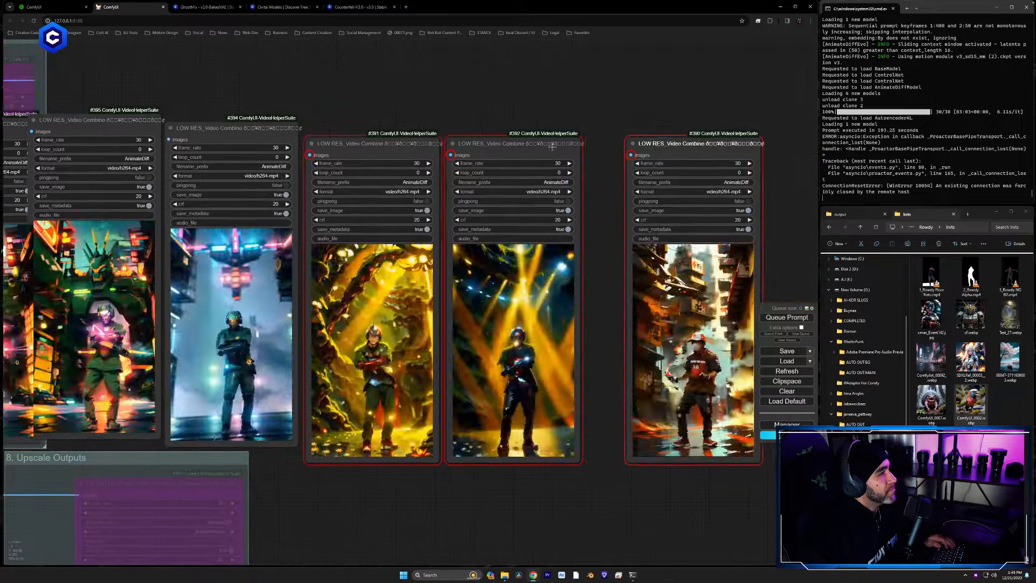
{"action": "left_click_drag", "start_coordinate": [531, 143], "coordinate": [567, 143]}
{"action": "left_click_drag", "start_coordinate": [405, 146], "coordinate": [440, 151]}
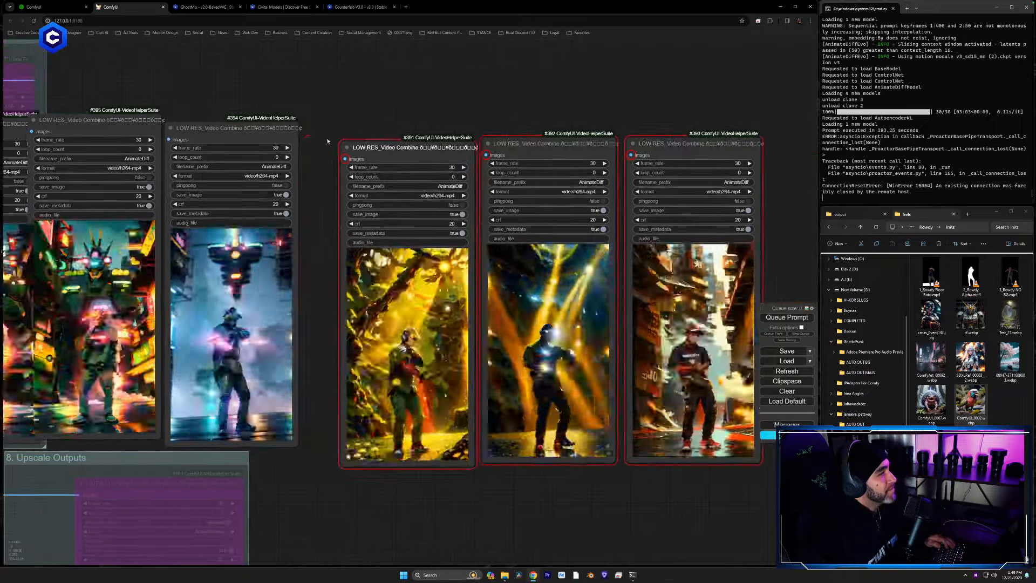
{"action": "left_click_drag", "start_coordinate": [279, 131], "coordinate": [314, 131]}
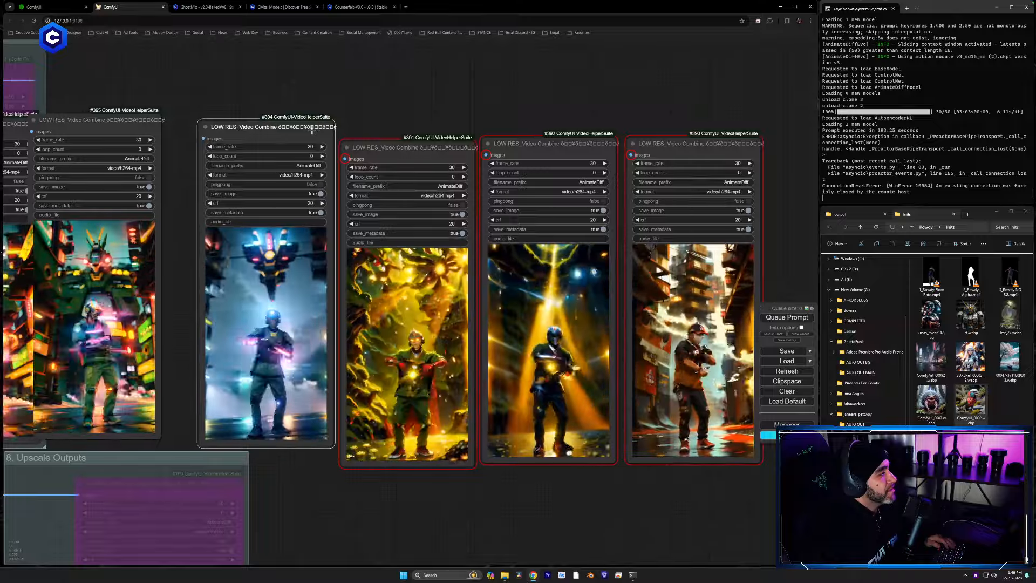
{"action": "left_click_drag", "start_coordinate": [132, 127], "coordinate": [162, 129]}
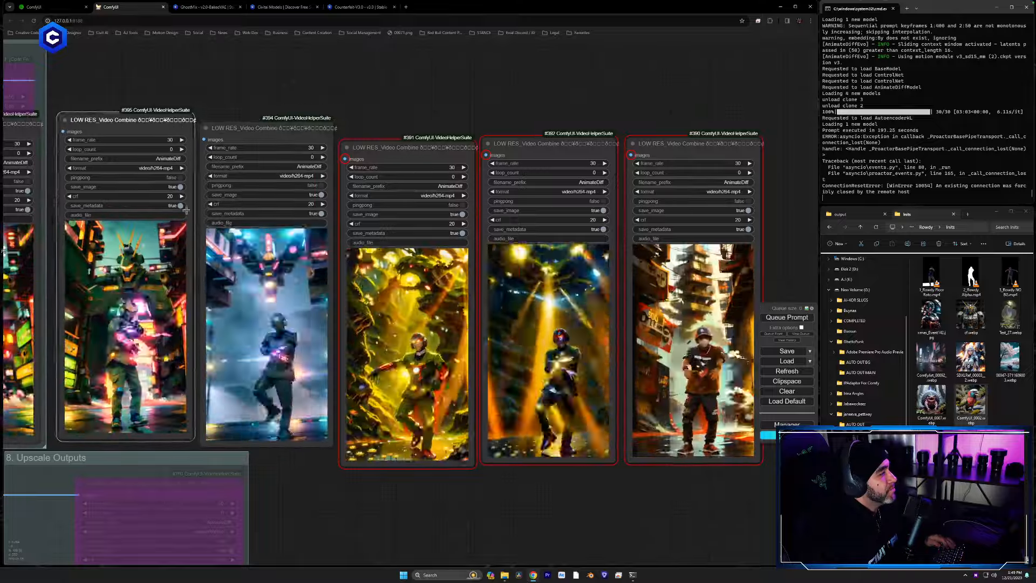
Step: Align the duplicated orange-green mecha preview with the neon-city preview so they sit level and close together
{"action": "scroll", "coordinate": [173, 237], "scroll_direction": "up", "scroll_amount": 5}
{"action": "left_click_drag", "start_coordinate": [219, 270], "coordinate": [218, 264]}
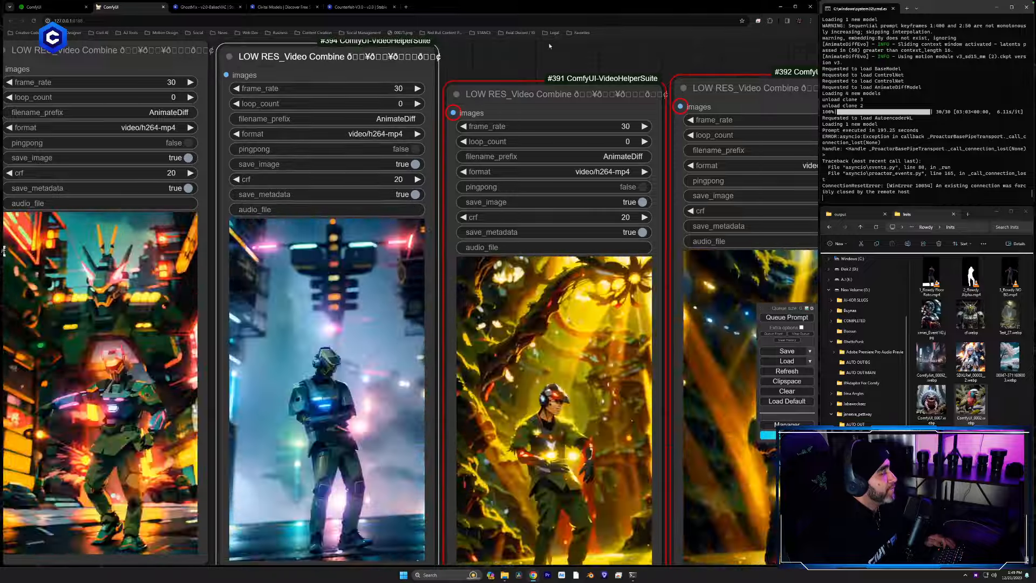
{"action": "left_click_drag", "start_coordinate": [488, 86], "coordinate": [609, 37]}
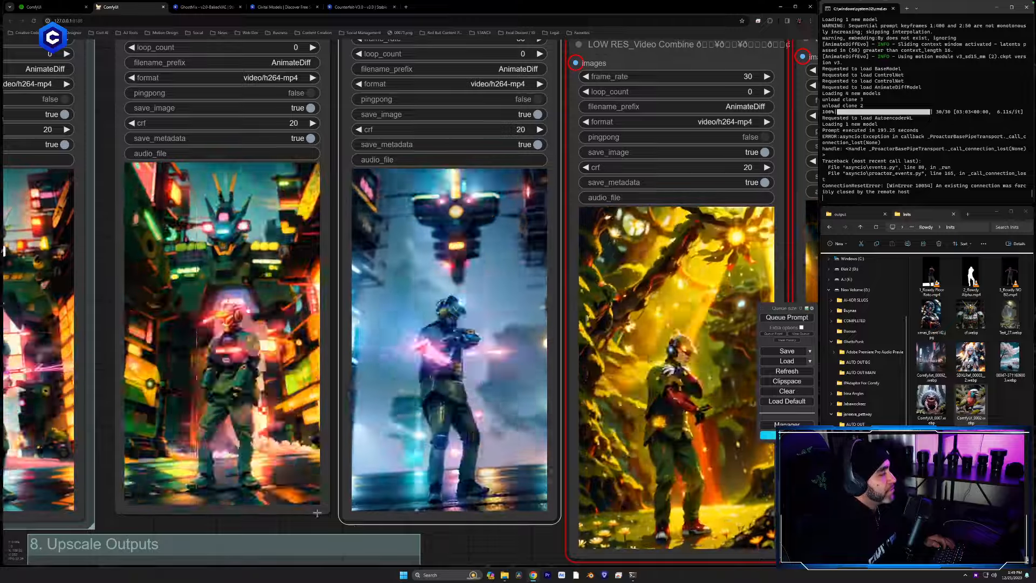
{"action": "left_click_drag", "start_coordinate": [317, 513], "coordinate": [316, 519]}
{"action": "left_click", "coordinate": [464, 549]}
{"action": "left_click_drag", "start_coordinate": [473, 516], "coordinate": [467, 515]}
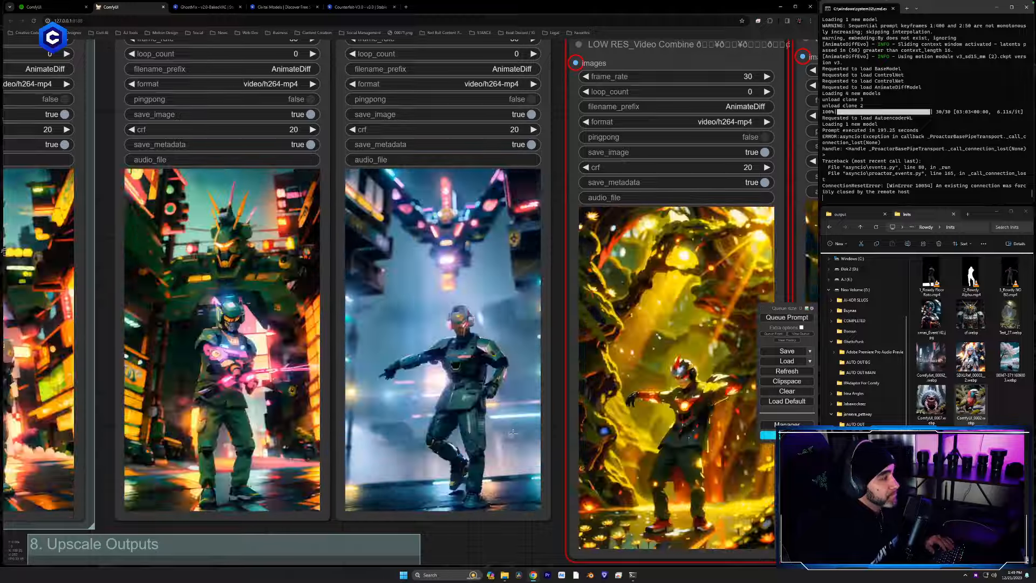
{"action": "left_click_drag", "start_coordinate": [503, 542], "coordinate": [540, 541]}
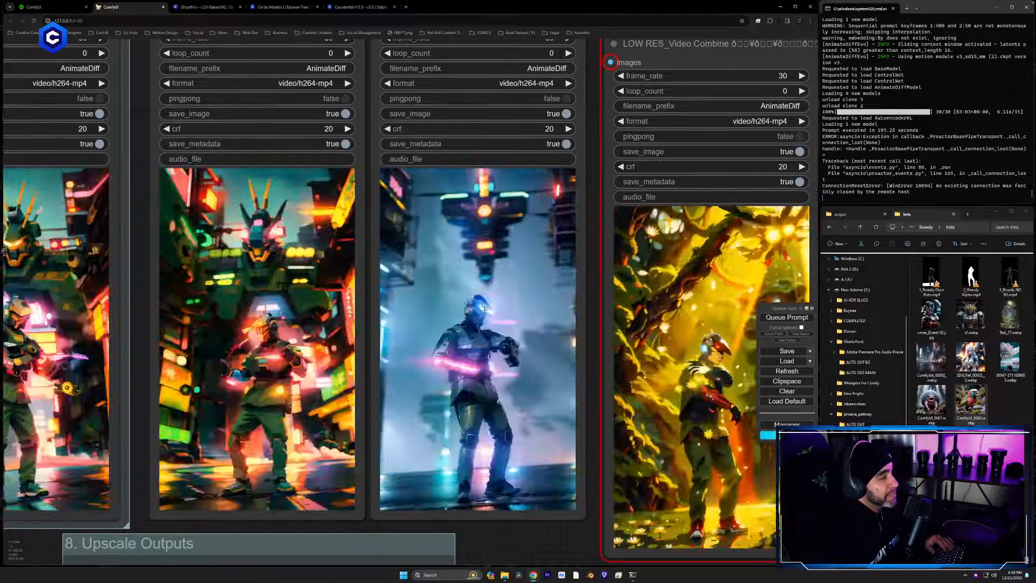
Step: Load SDXLRef_00003__2.webp into the two character reference nodes and the image starting with 00047 into the two background reference nodes of the IPAdapter group
{"action": "scroll", "coordinate": [462, 314], "scroll_direction": "down", "scroll_amount": 6}
{"action": "left_click_drag", "start_coordinate": [499, 471], "coordinate": [782, 236]}
{"action": "left_click_drag", "start_coordinate": [459, 260], "coordinate": [547, 48]}
{"action": "left_click_drag", "start_coordinate": [357, 284], "coordinate": [458, 97]}
{"action": "left_click_drag", "start_coordinate": [338, 323], "coordinate": [456, 134]}
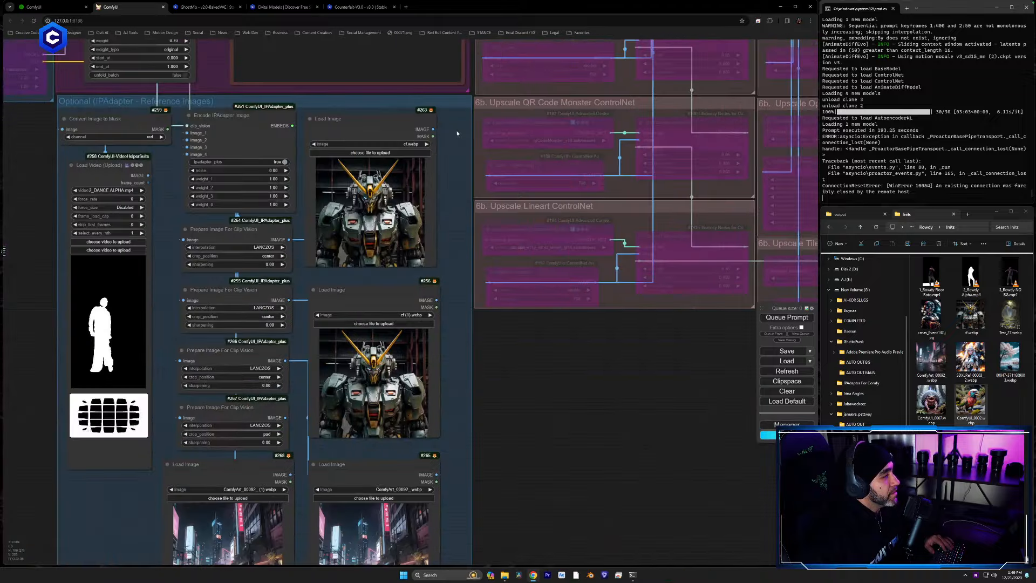
{"action": "left_click_drag", "start_coordinate": [503, 413], "coordinate": [554, 350]}
{"action": "left_click_drag", "start_coordinate": [971, 357], "coordinate": [427, 182]}
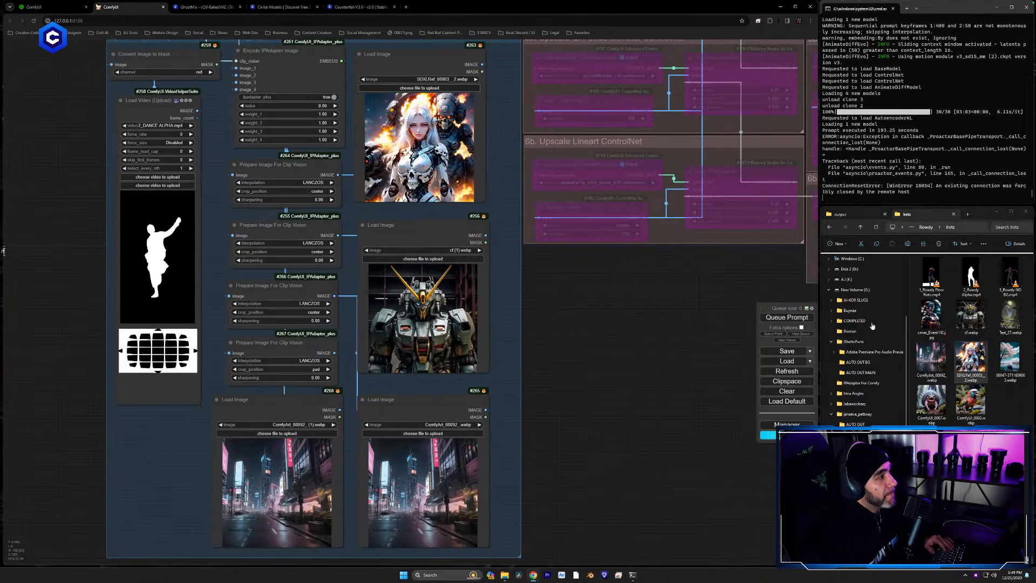
{"action": "left_click_drag", "start_coordinate": [970, 359], "coordinate": [428, 322]}
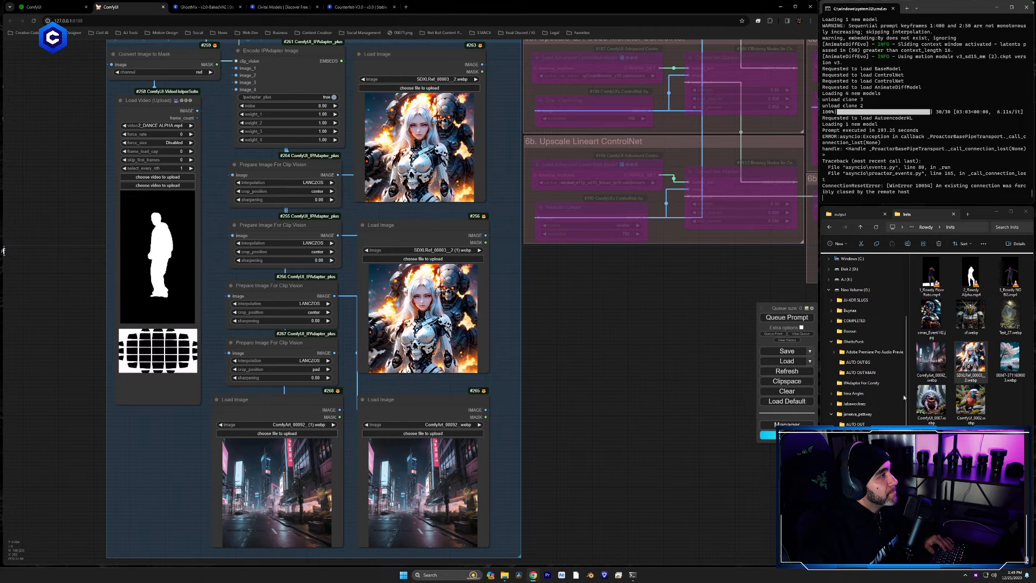
{"action": "left_click_drag", "start_coordinate": [1004, 357], "coordinate": [426, 486]}
{"action": "left_click_drag", "start_coordinate": [1007, 366], "coordinate": [278, 481]}
Step: Bring up the Batch Prompt Schedule node and open the SDXLRef character image beside it for reference
{"action": "left_click_drag", "start_coordinate": [564, 311], "coordinate": [642, 580]}
{"action": "left_click_drag", "start_coordinate": [573, 90], "coordinate": [593, 369]}
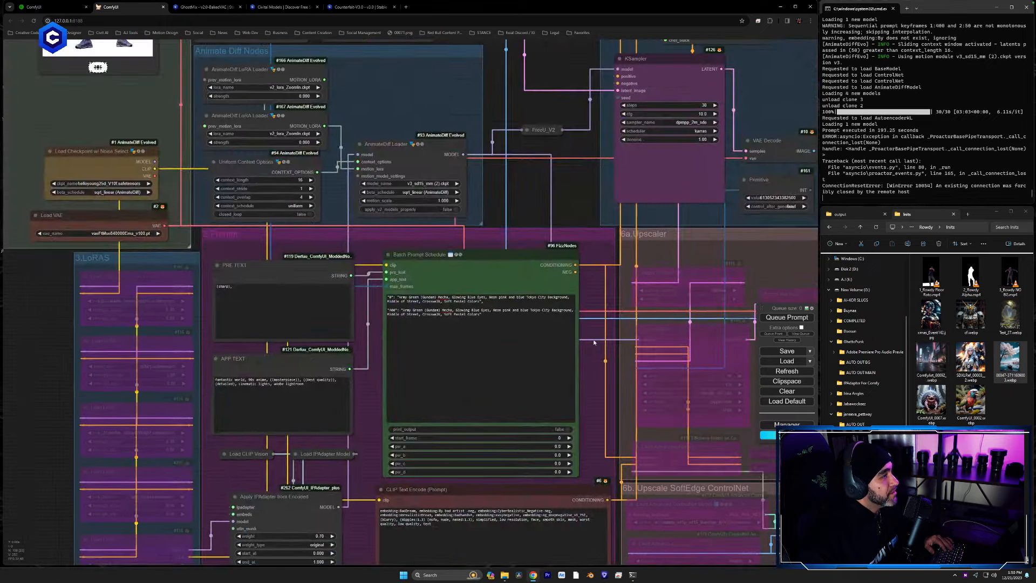
{"action": "scroll", "coordinate": [580, 351], "scroll_direction": "up", "scroll_amount": 7}
{"action": "double_click", "coordinate": [970, 359]}
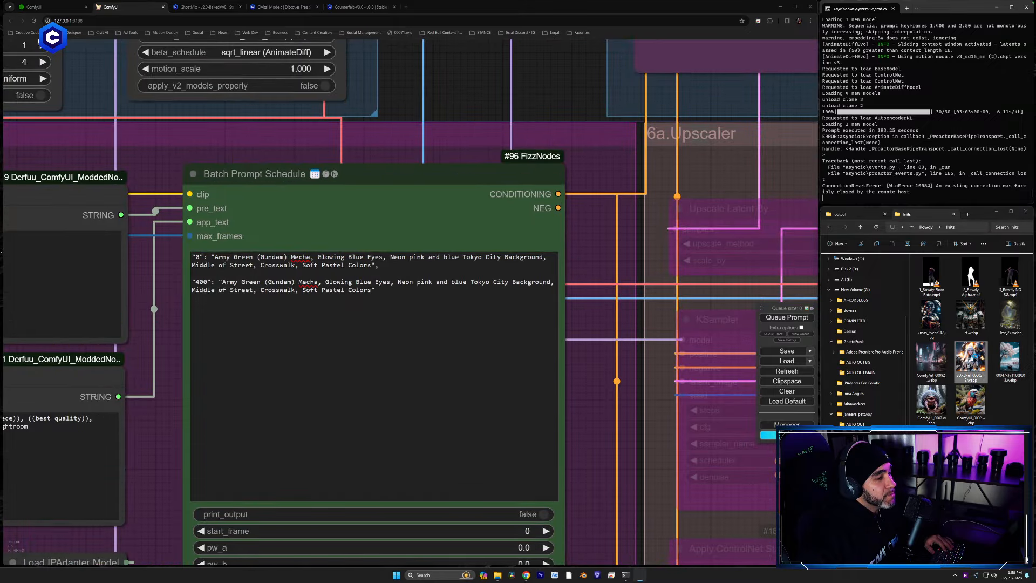
Step: Replace the frame 0 prompt text with "Female Mecha Piolt, (Skull Shaped Armor Chestplate"
{"action": "left_click", "coordinate": [278, 266]}
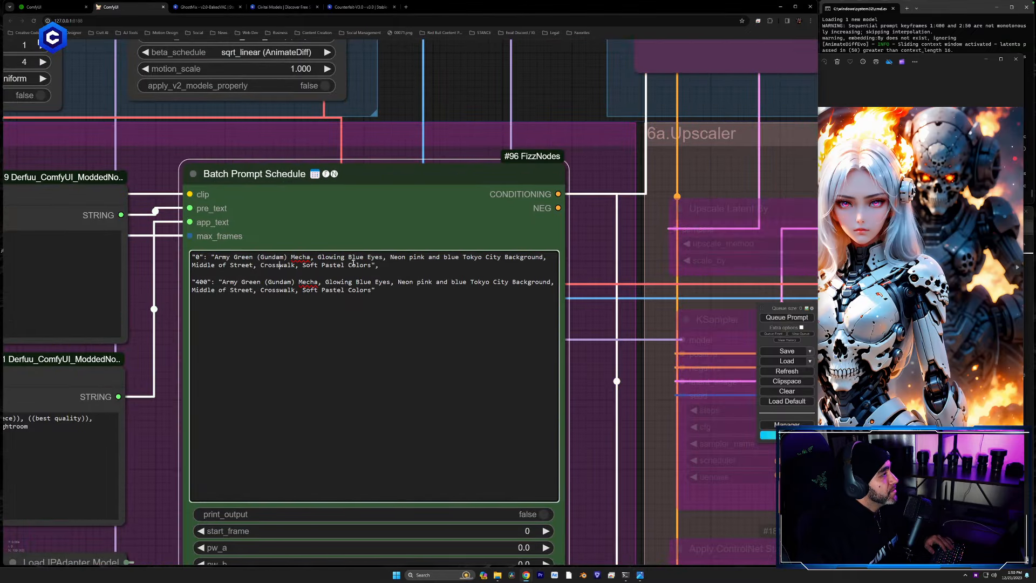
{"action": "left_click_drag", "start_coordinate": [371, 266], "coordinate": [218, 258]}
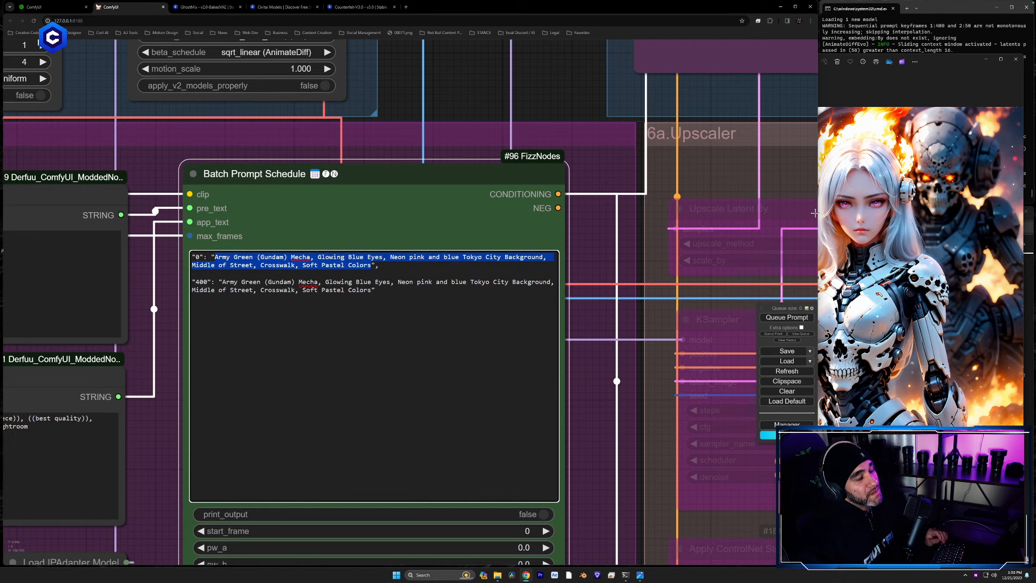
{"action": "type", "text": "Female "}
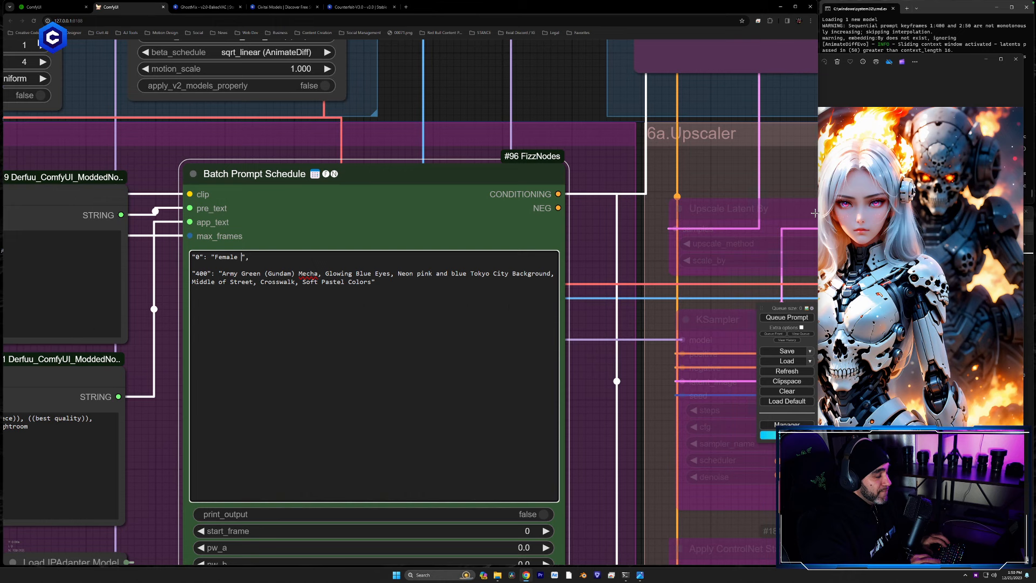
{"action": "type", "text": "Mecha Pic"}
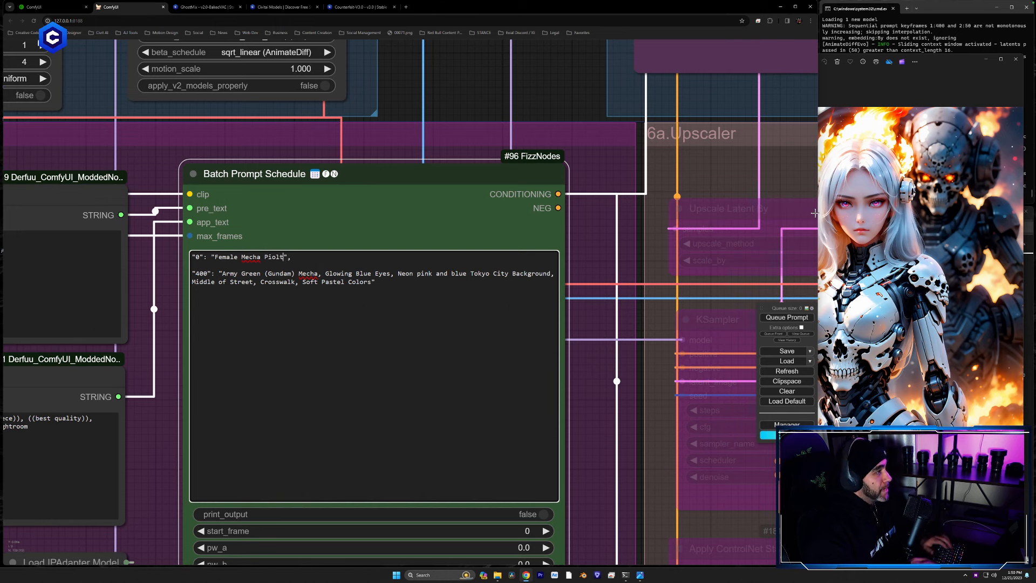
{"action": "type", "text": "lt, Sku"}
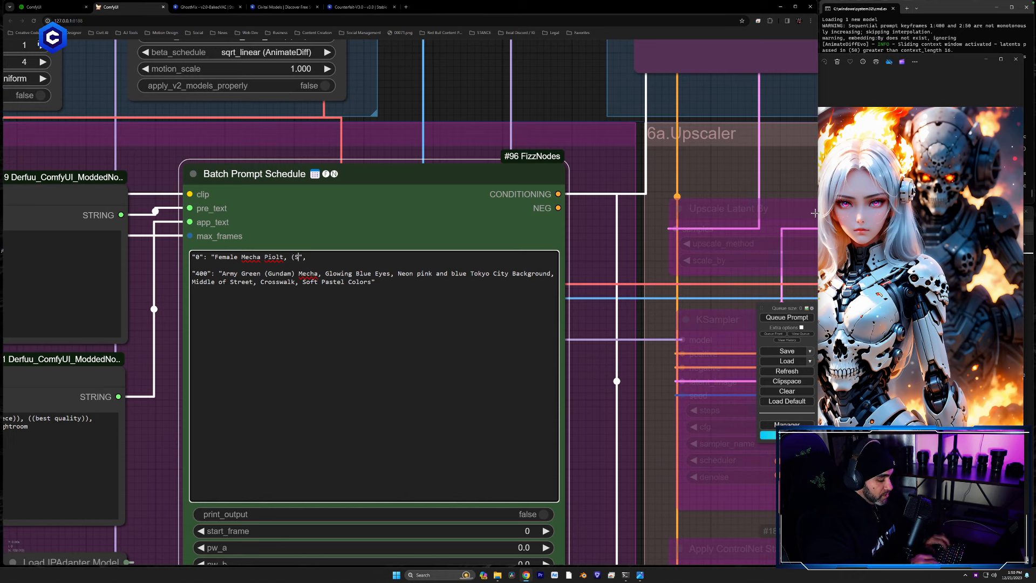
{"action": "type", "text": "ll Shap"}
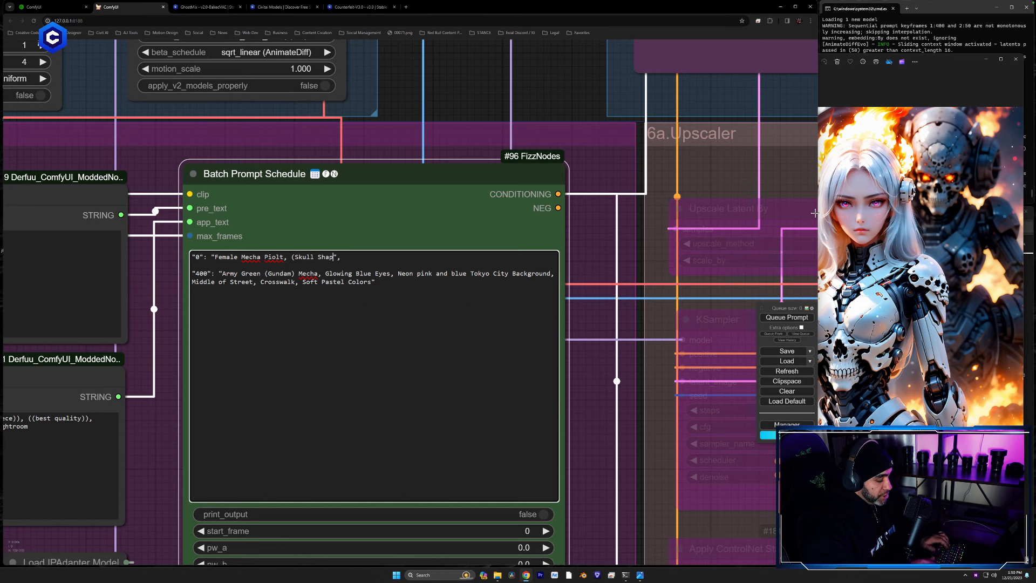
{"action": "type", "text": "ed Armor Chestplate"}
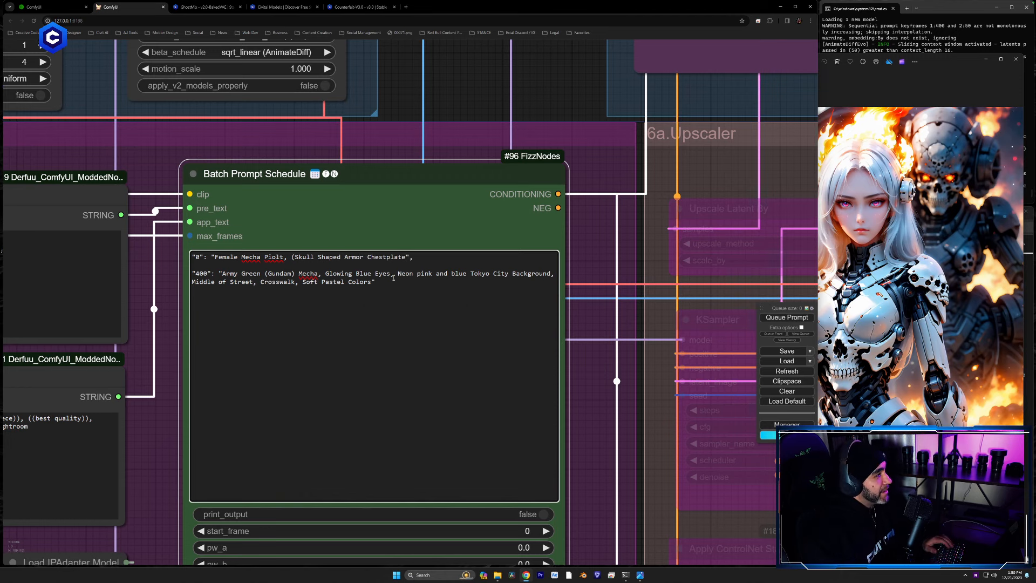
Step: Correct the frame 0 wording to "Pilot" and "Chest plate)", and append "White Hair, Pink Eyes,"
{"action": "right_click", "coordinate": [272, 257]}
{"action": "left_click", "coordinate": [310, 272]}
{"action": "key", "text": "BackSpace"}
{"action": "key", "text": "BackSpace"}
{"action": "type", "text": "lot"}
{"action": "right_click", "coordinate": [392, 258]}
{"action": "key", "text": "Escape"}
{"action": "left_click", "coordinate": [391, 259]}
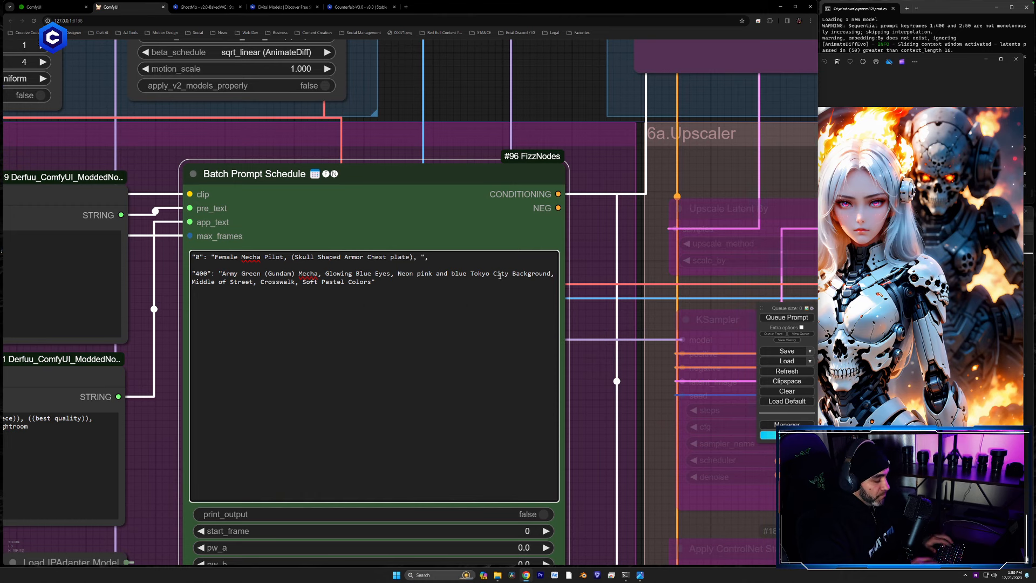
{"action": "type", "text": "White Hair, Pink Eyes,"}
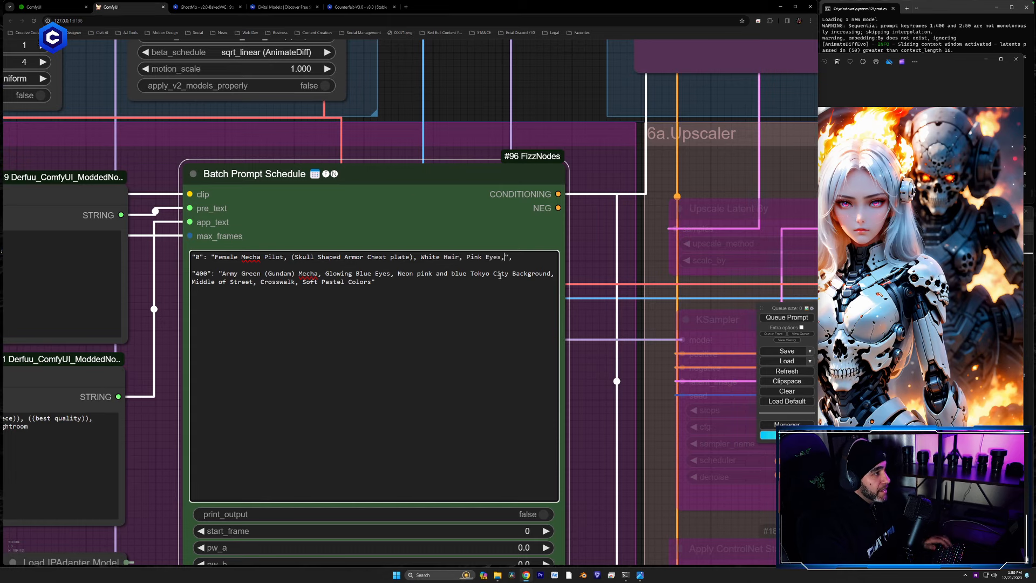
Step: Check the loaded reference images, close the character image and open the neon city street image from the Inits folder
{"action": "left_click_drag", "start_coordinate": [582, 420], "coordinate": [569, 173]}
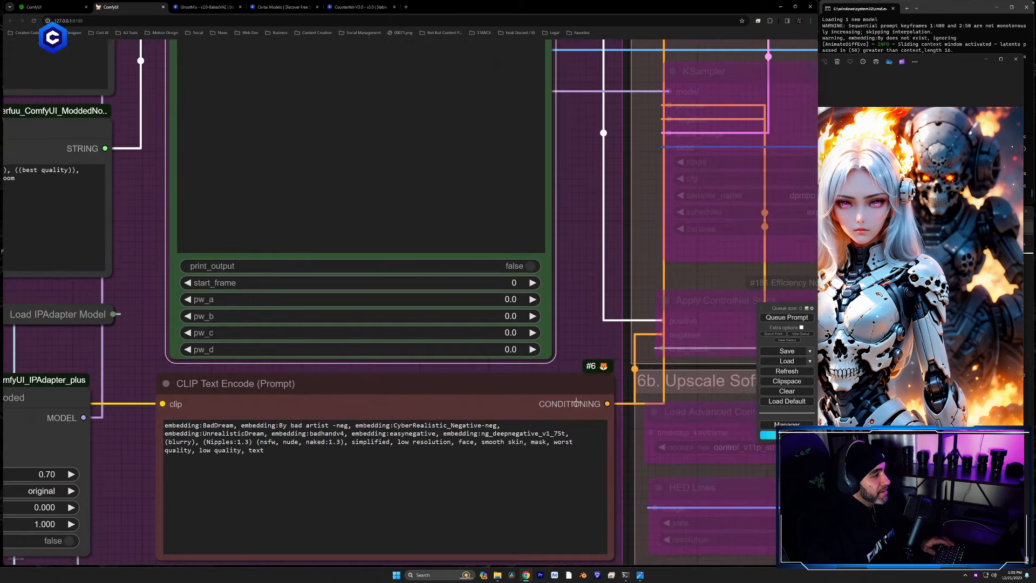
{"action": "left_click_drag", "start_coordinate": [626, 450], "coordinate": [612, 27]}
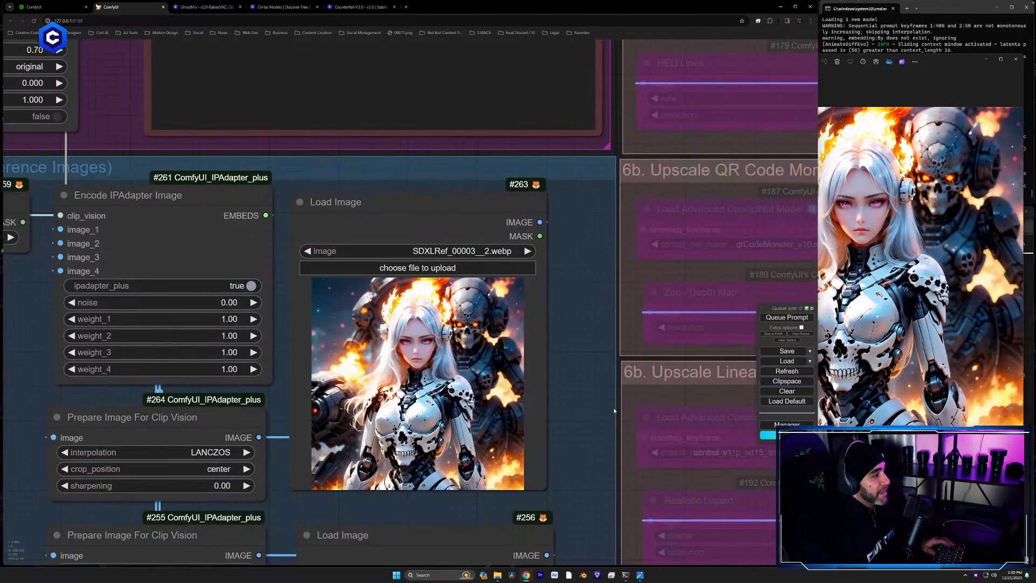
{"action": "left_click", "coordinate": [1015, 59]}
{"action": "double_click", "coordinate": [930, 359]}
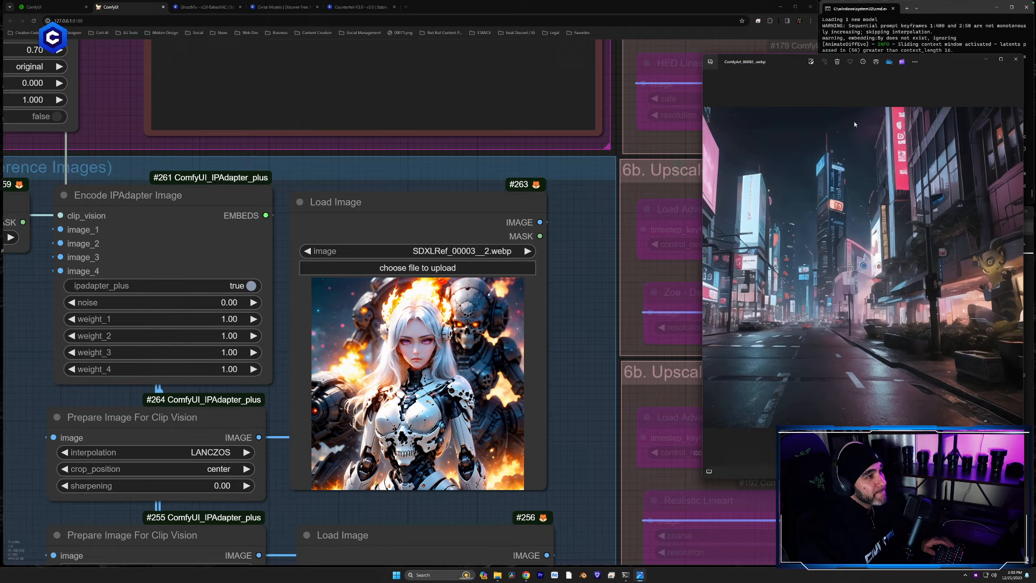
Step: Replace the open neon city picture with the cherry blossom lake image from the Inits folder and bring up the Batch Prompt Schedule node
{"action": "left_click", "coordinate": [1015, 59]}
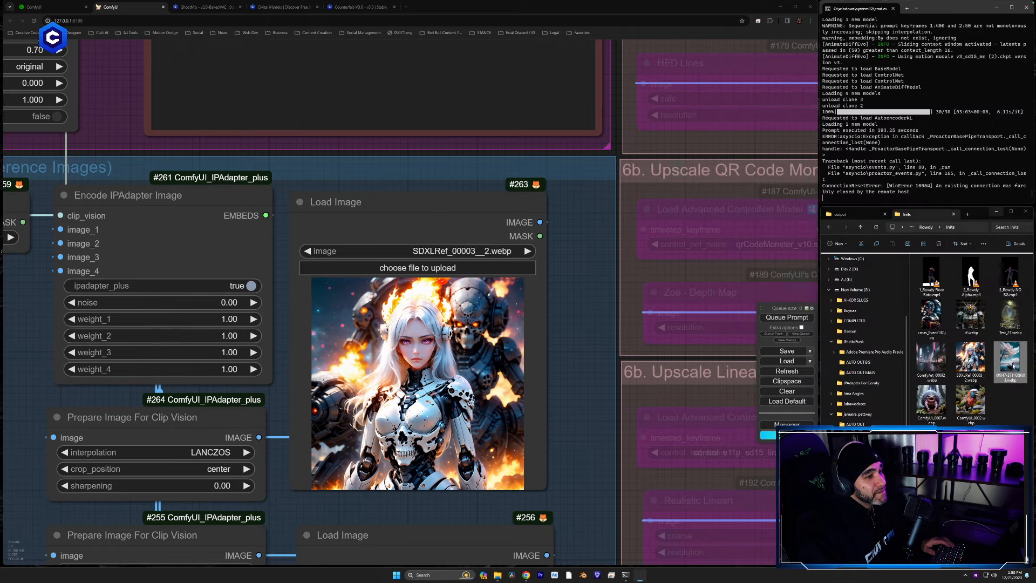
{"action": "double_click", "coordinate": [1010, 360]}
{"action": "left_click_drag", "start_coordinate": [613, 87], "coordinate": [639, 557]}
{"action": "left_click_drag", "start_coordinate": [601, 177], "coordinate": [595, 342]}
Step: Append "Peaceful Cherry Blossom Lake Background, Clear Blue Sky, Dreamy Clouds" to the frame 0 prompt
{"action": "left_click", "coordinate": [522, 232]}
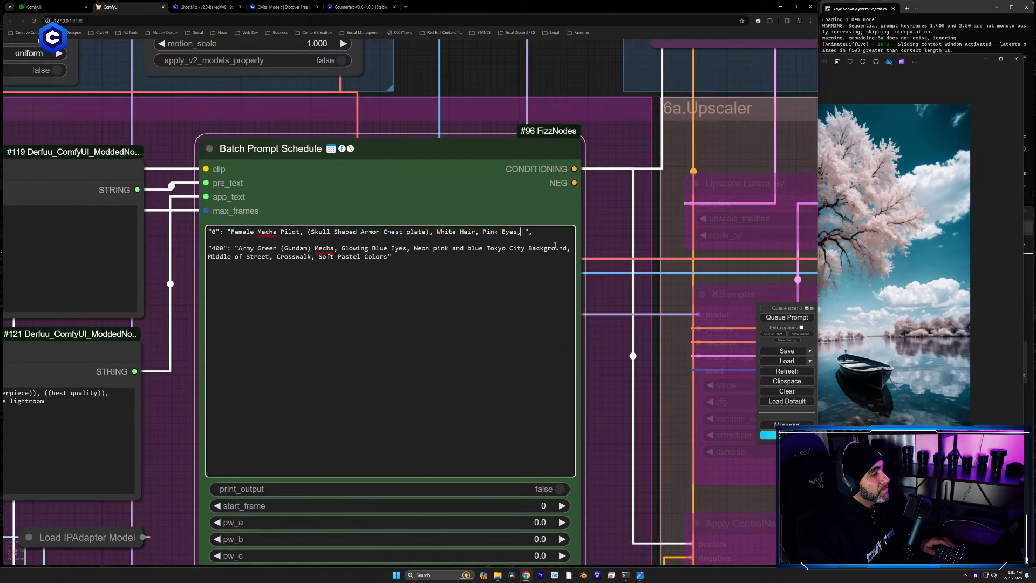
{"action": "type", "text": "Beautiful"}
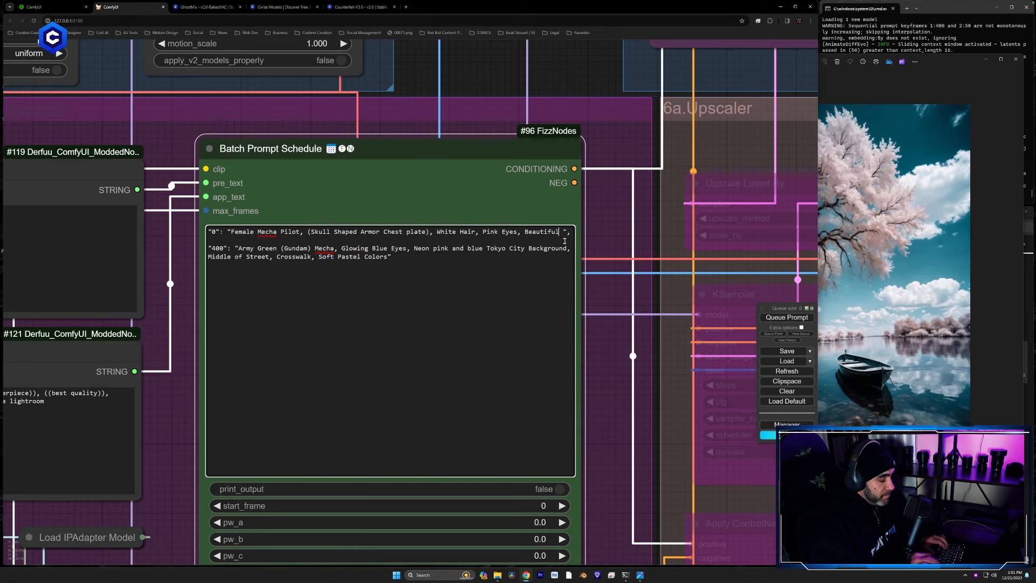
{"action": "key", "text": "BackSpace"}
{"action": "key", "text": "BackSpace"}
{"action": "key", "text": "BackSpace"}
{"action": "key", "text": "BackSpace"}
{"action": "type", "text": "P"}
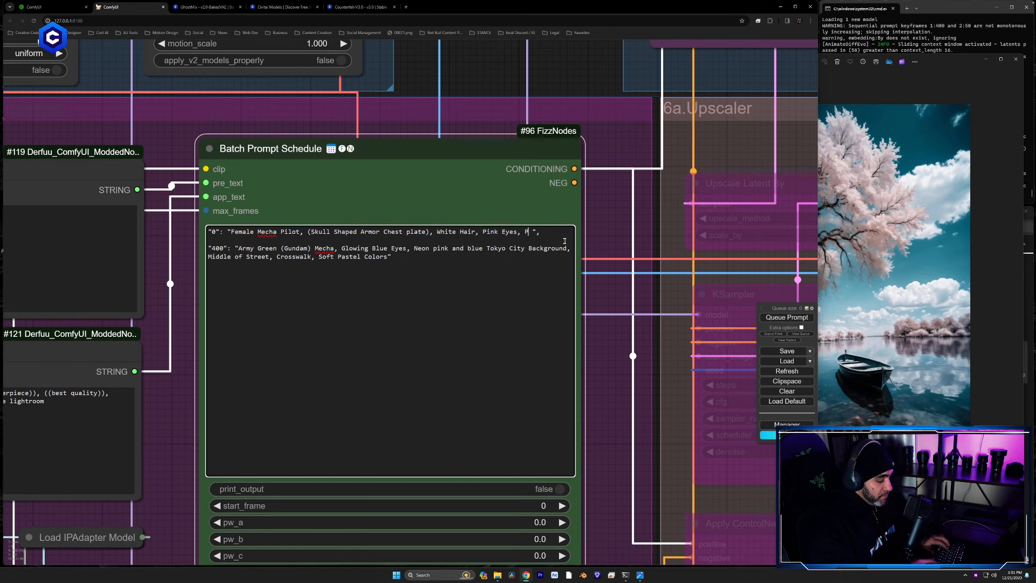
{"action": "type", "text": "eaceful Cherry Blosso"}
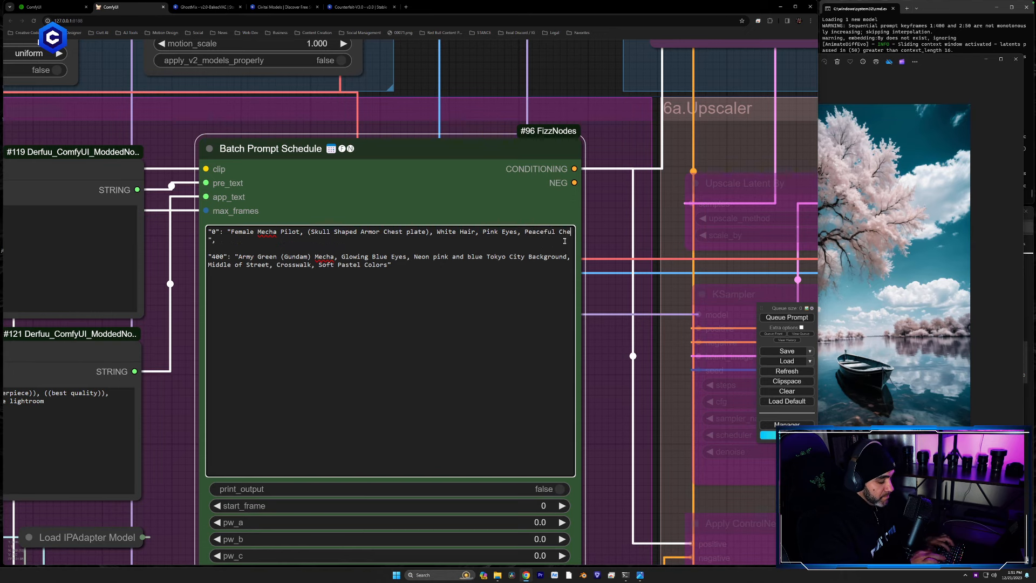
{"action": "type", "text": "m Lake Backgr"}
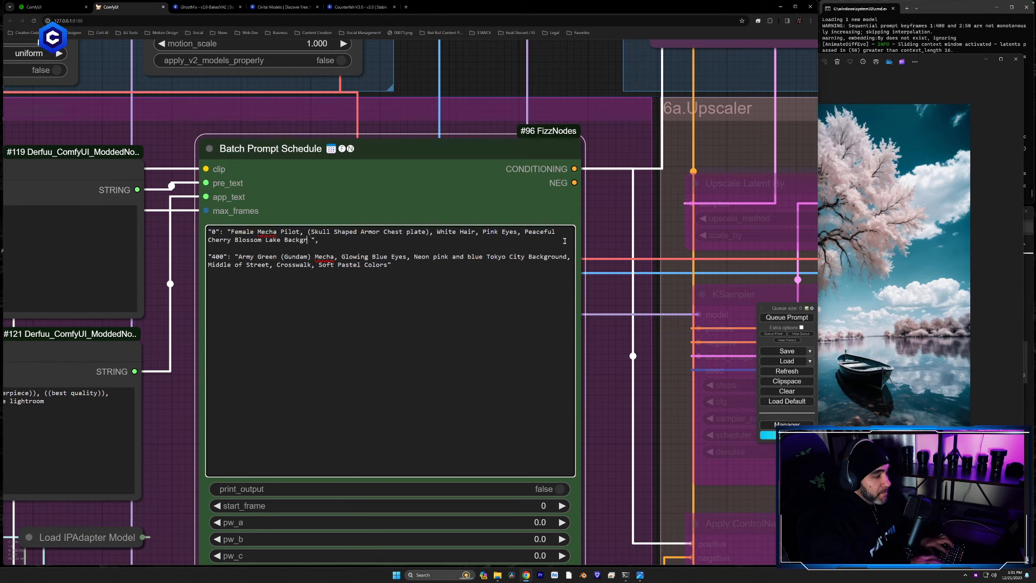
{"action": "type", "text": "ound, Clear Blu"}
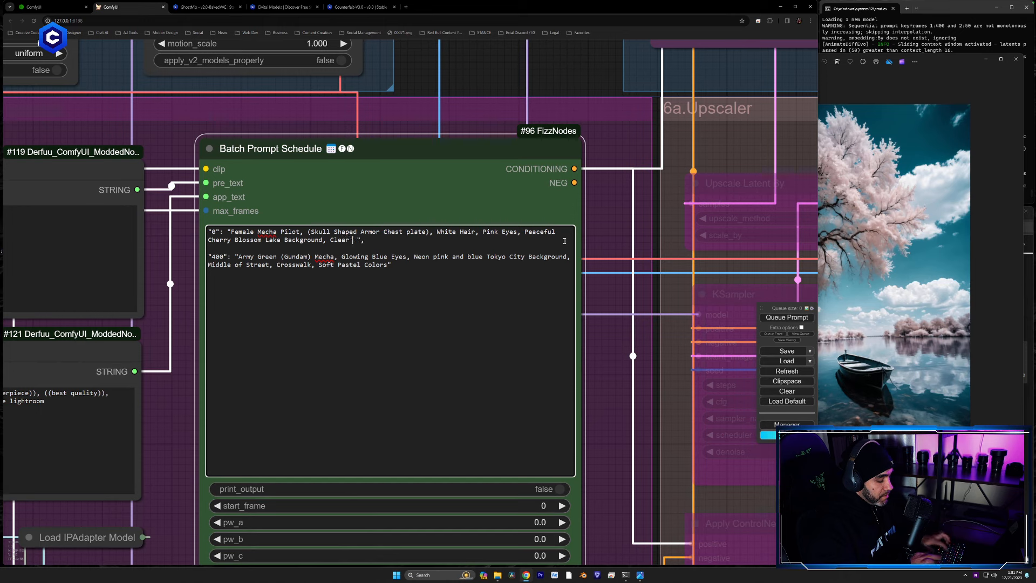
{"action": "type", "text": "e Sky, "}
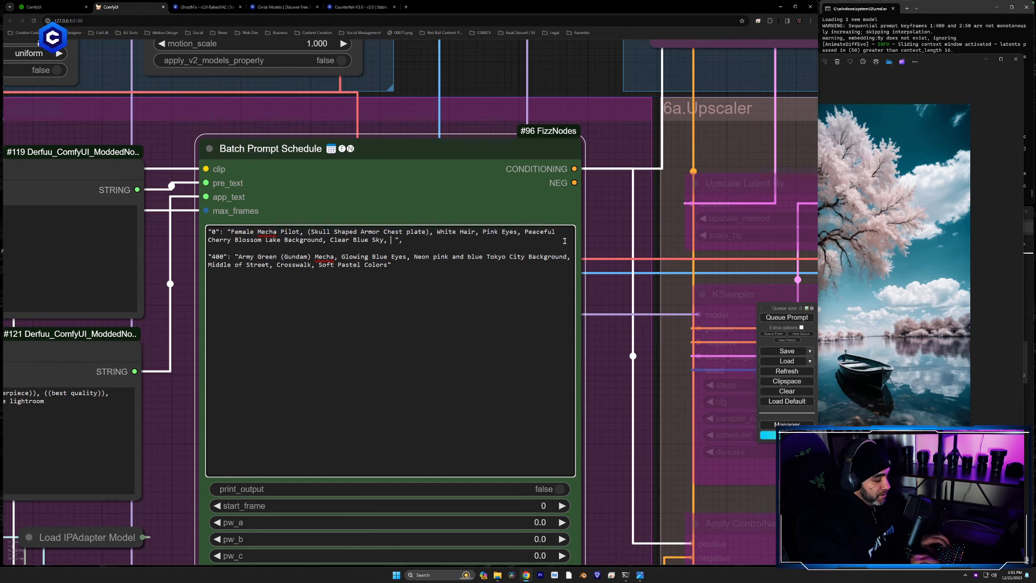
{"action": "type", "text": "Dreamy Clouds"}
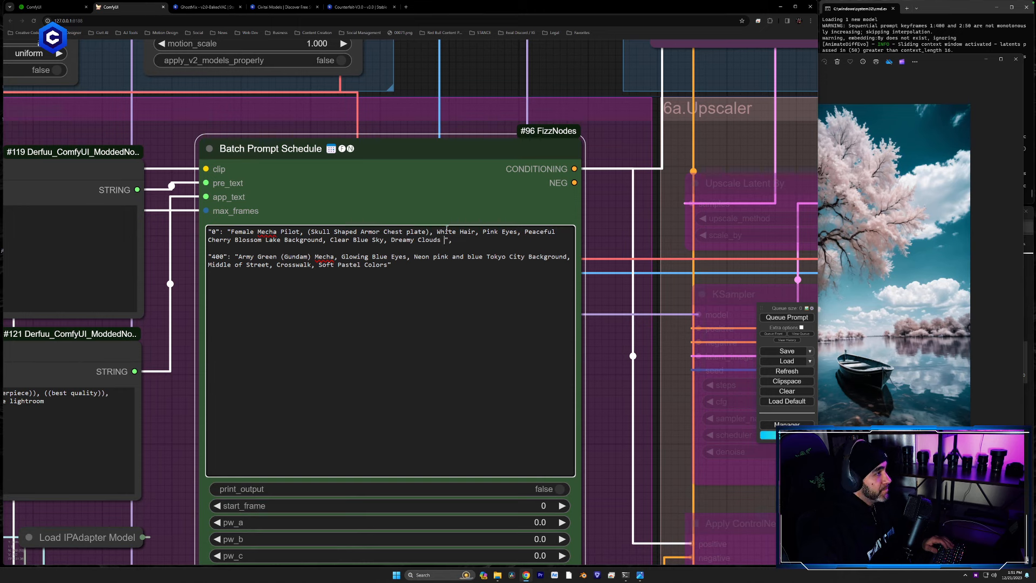
Step: Copy the full frame 0 prompt text over the frame 400 prompt and queue the workflow
{"action": "left_click_drag", "start_coordinate": [440, 241], "coordinate": [244, 232]}
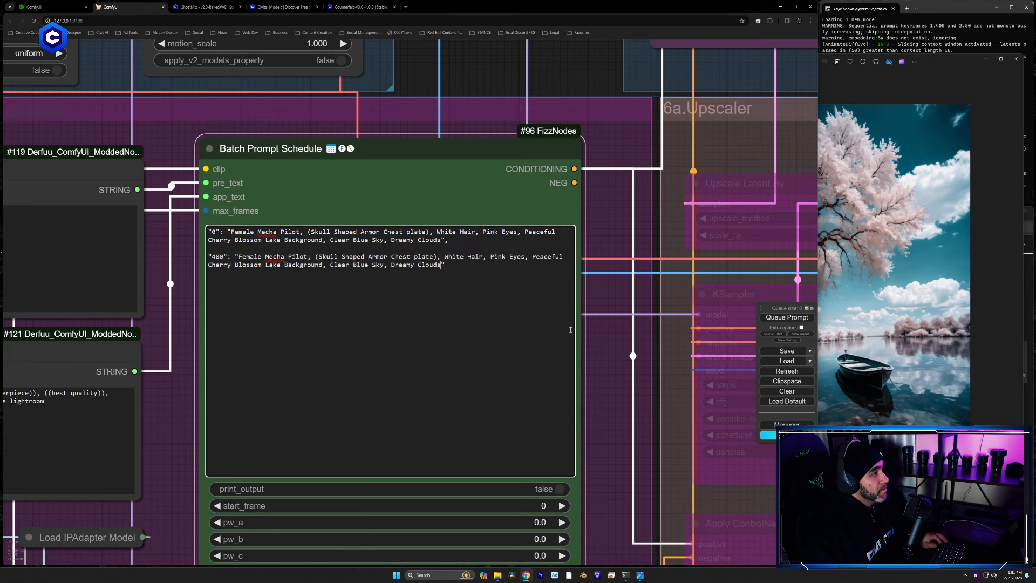
{"action": "scroll", "coordinate": [607, 334], "scroll_direction": "down", "scroll_amount": 6}
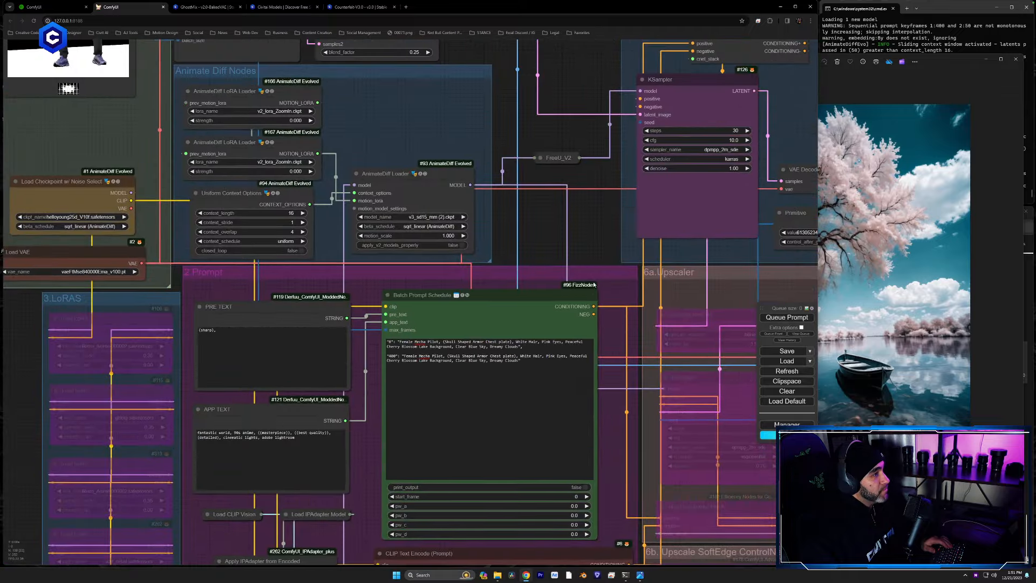
{"action": "left_click_drag", "start_coordinate": [593, 284], "coordinate": [428, 388]}
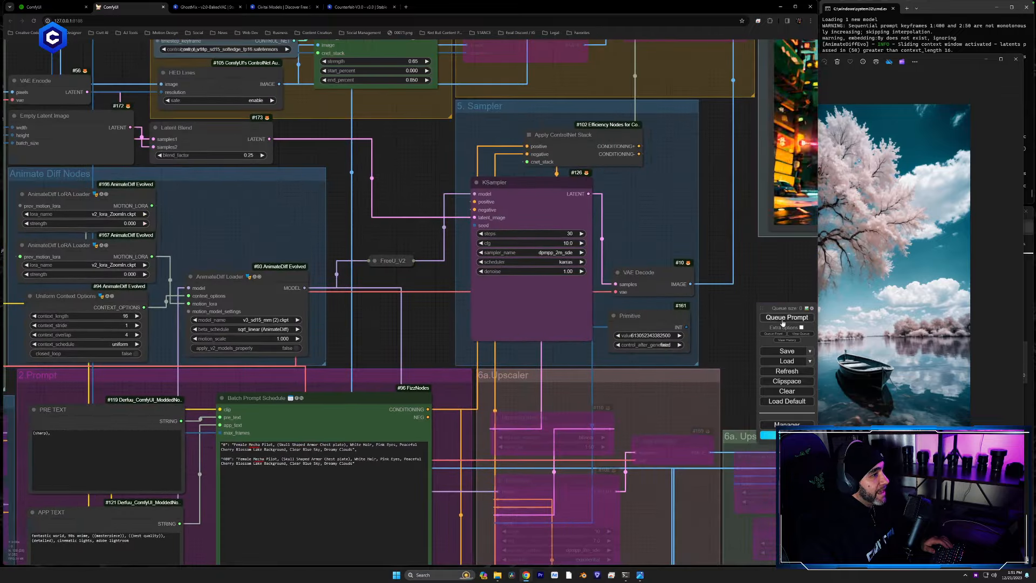
Step: Change the checkpoint in the Load Checkpoint w/ Noise Select node to photon_v1.safetensors and queue another run
{"action": "left_click_drag", "start_coordinate": [15, 333], "coordinate": [406, 310]}
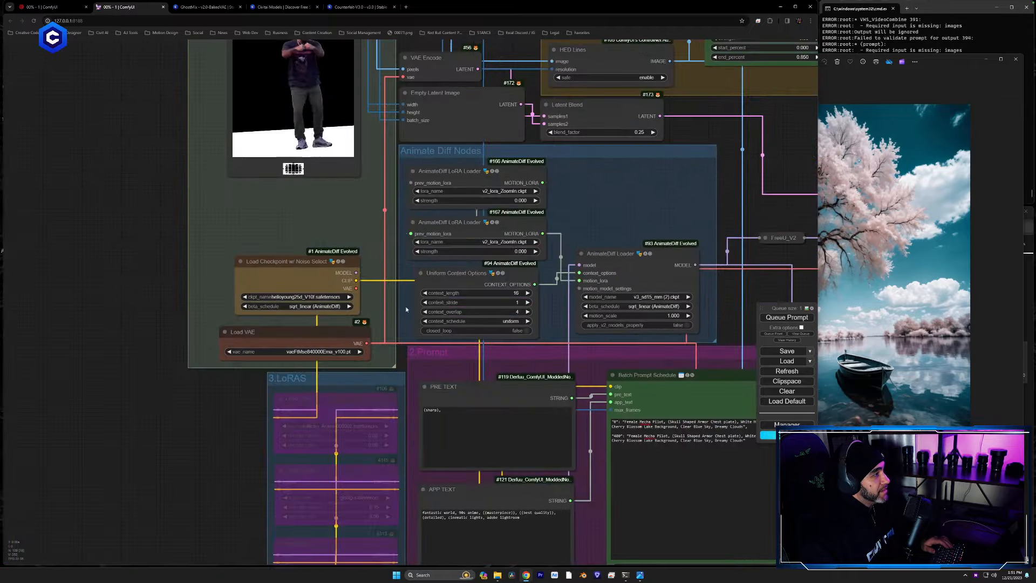
{"action": "left_click", "coordinate": [317, 298]}
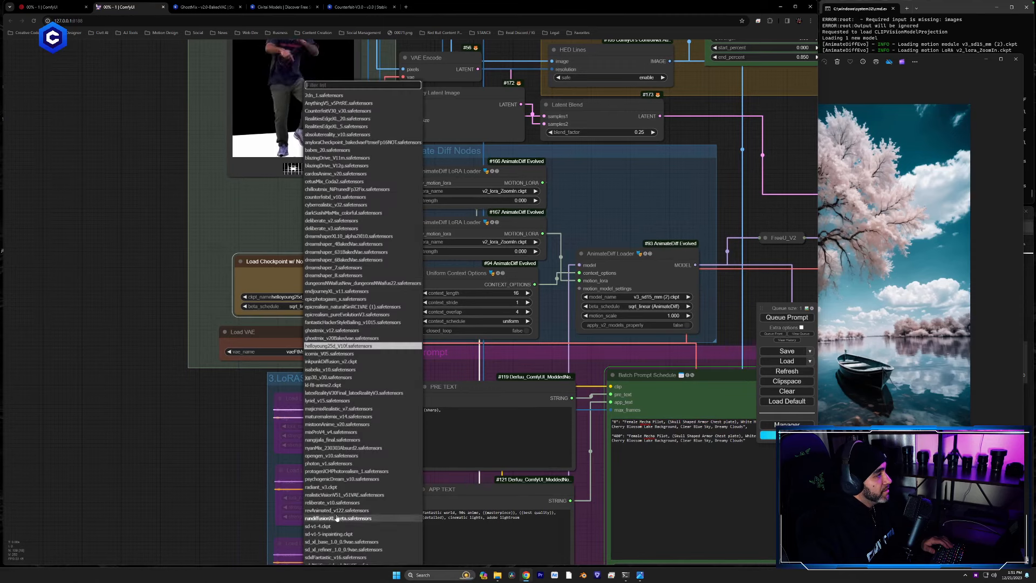
{"action": "left_click", "coordinate": [329, 463]}
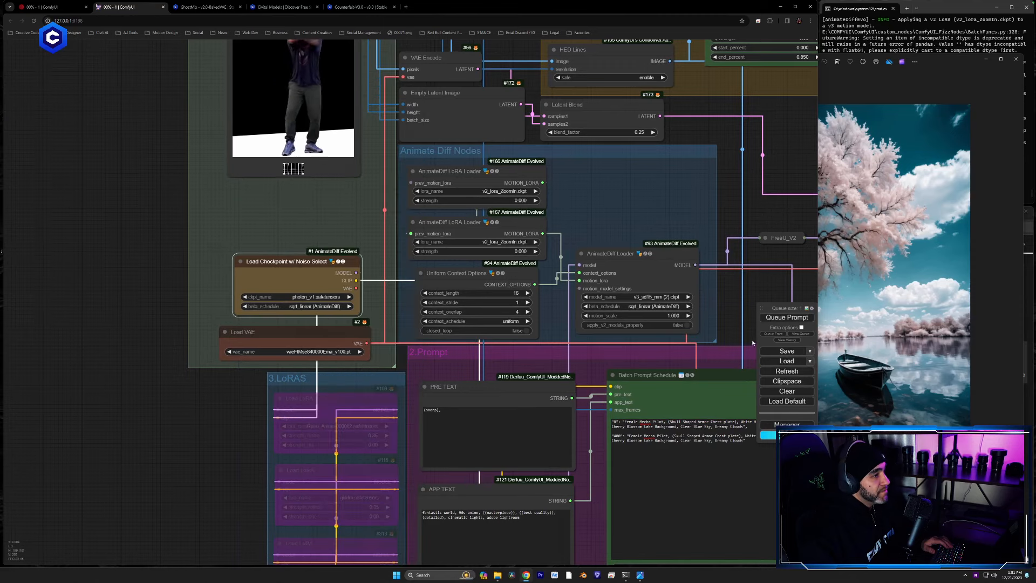
{"action": "left_click", "coordinate": [785, 321]}
Step: Look over the row of earlier low-res video outputs and close the cherry blossom lake image
{"action": "left_click_drag", "start_coordinate": [739, 317], "coordinate": [309, 360]}
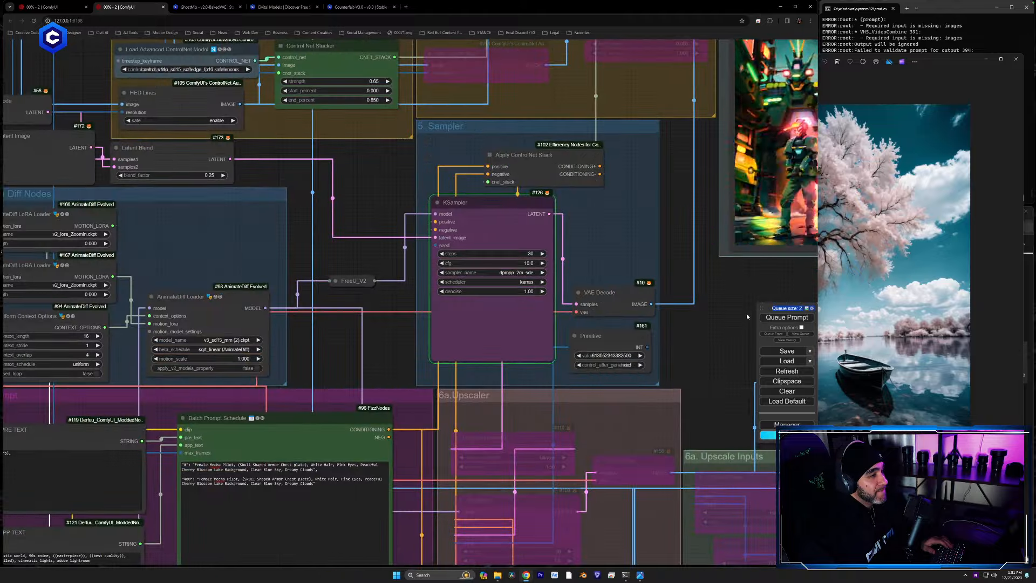
{"action": "left_click_drag", "start_coordinate": [784, 280], "coordinate": [261, 437]}
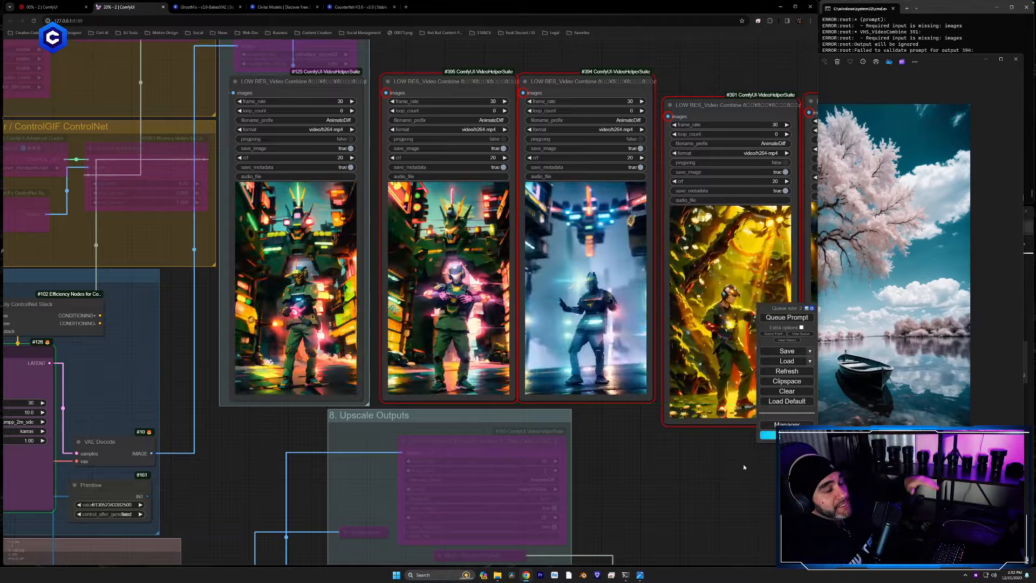
{"action": "left_click_drag", "start_coordinate": [582, 442], "coordinate": [351, 411]}
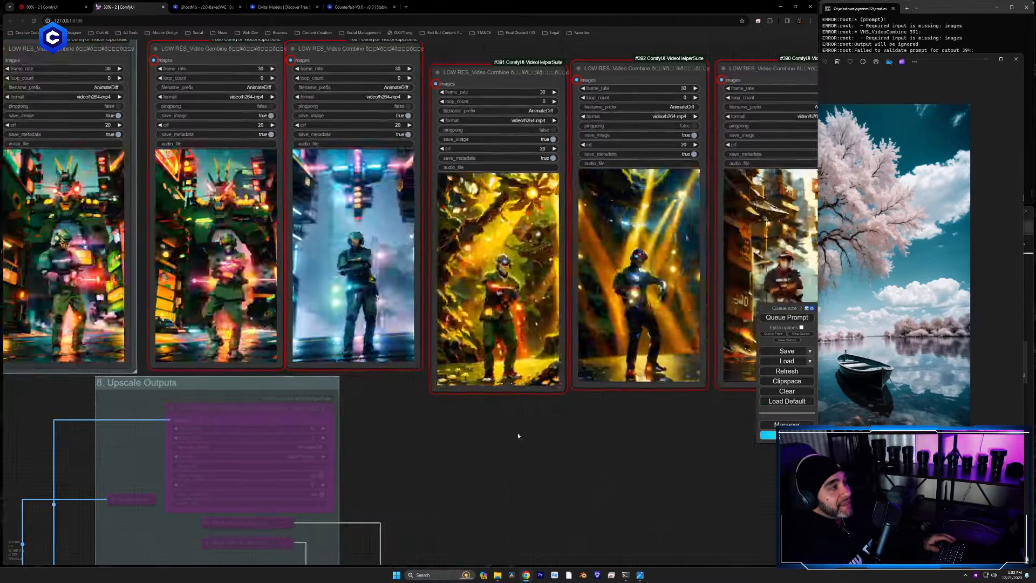
{"action": "left_click_drag", "start_coordinate": [590, 461], "coordinate": [571, 466]}
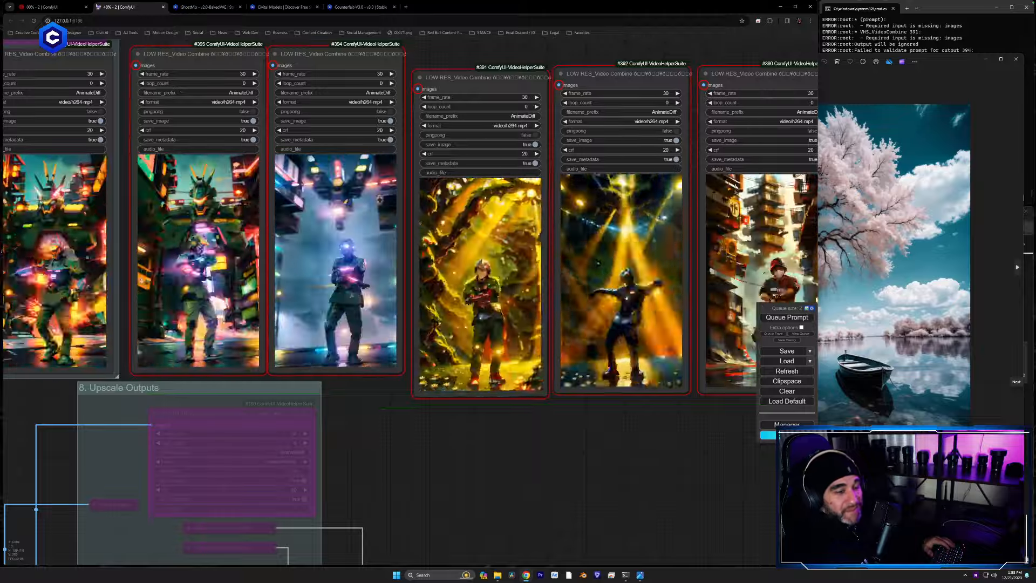
{"action": "left_click", "coordinate": [970, 102]}
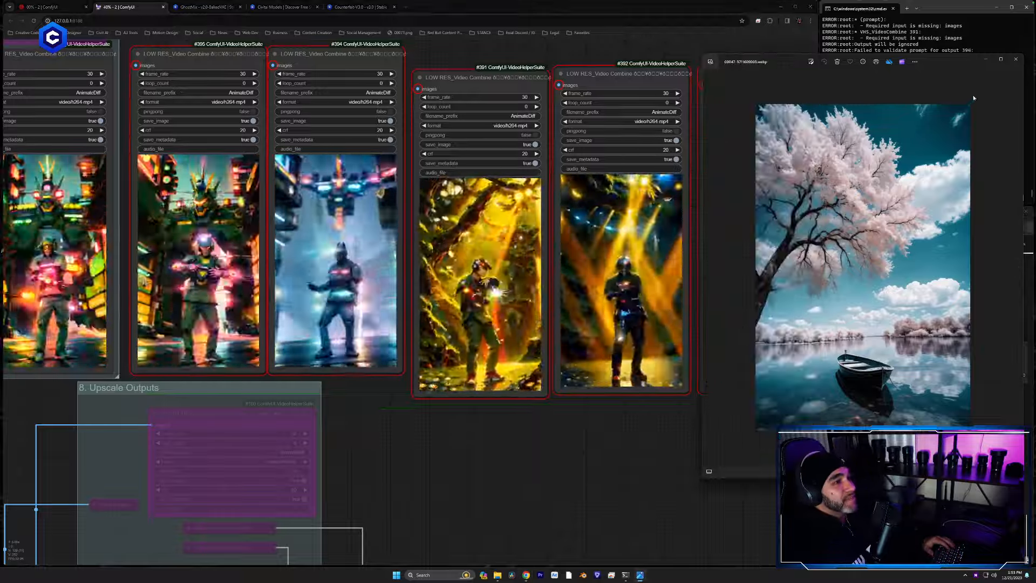
{"action": "left_click", "coordinate": [1016, 61]}
Step: Examine the first two low-res mecha video outputs up close
{"action": "left_click_drag", "start_coordinate": [124, 386], "coordinate": [374, 452]}
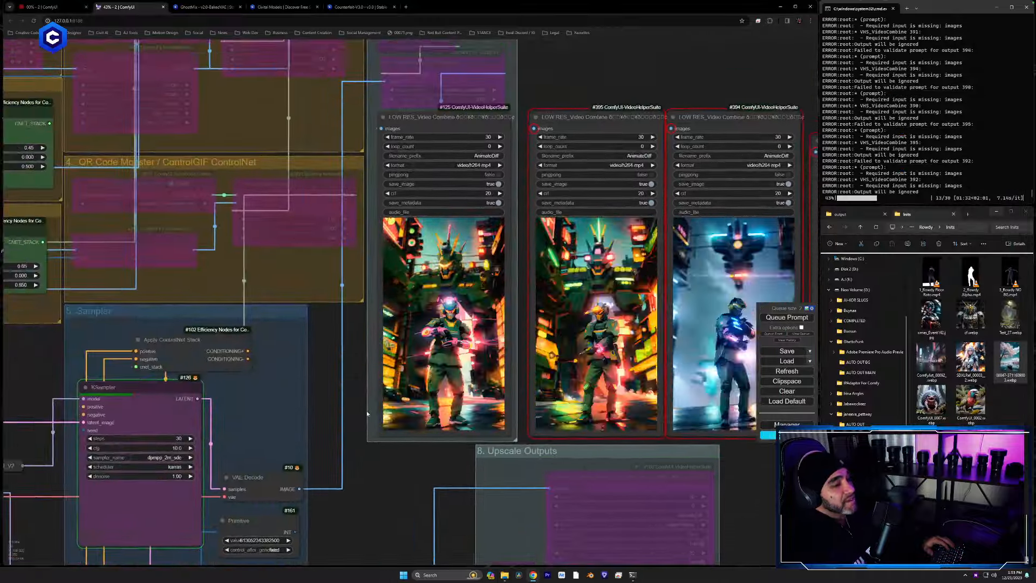
{"action": "scroll", "coordinate": [367, 410], "scroll_direction": "up", "scroll_amount": 4}
{"action": "left_click_drag", "start_coordinate": [357, 300], "coordinate": [258, 410]}
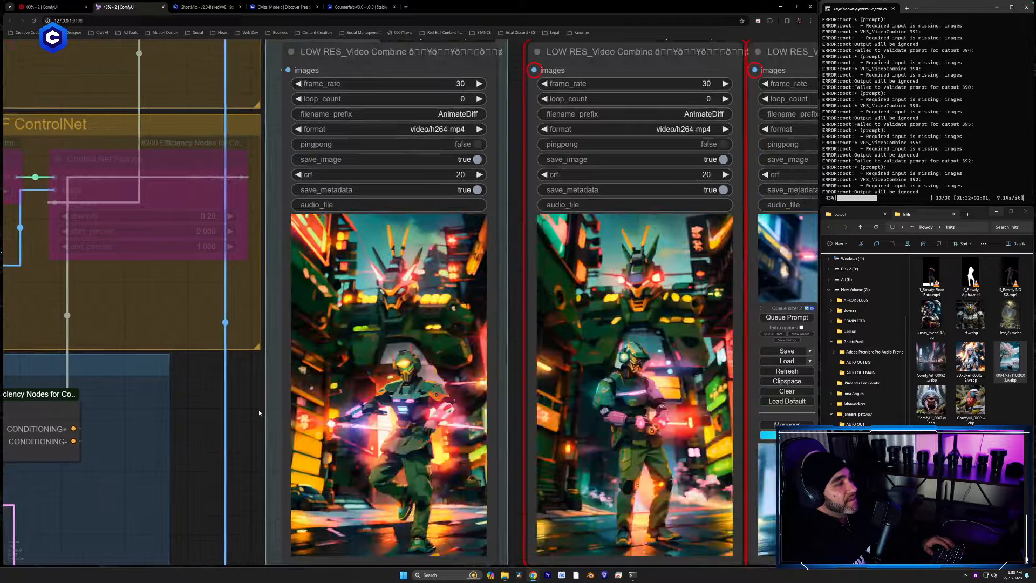
{"action": "left_click_drag", "start_coordinate": [287, 371], "coordinate": [324, 360]}
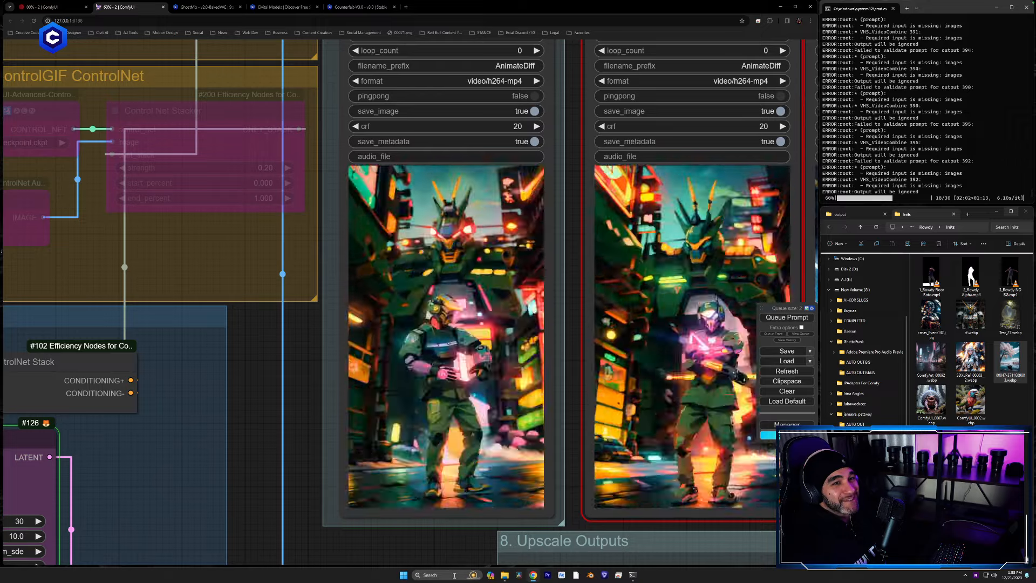
{"action": "left_click", "coordinate": [428, 575]}
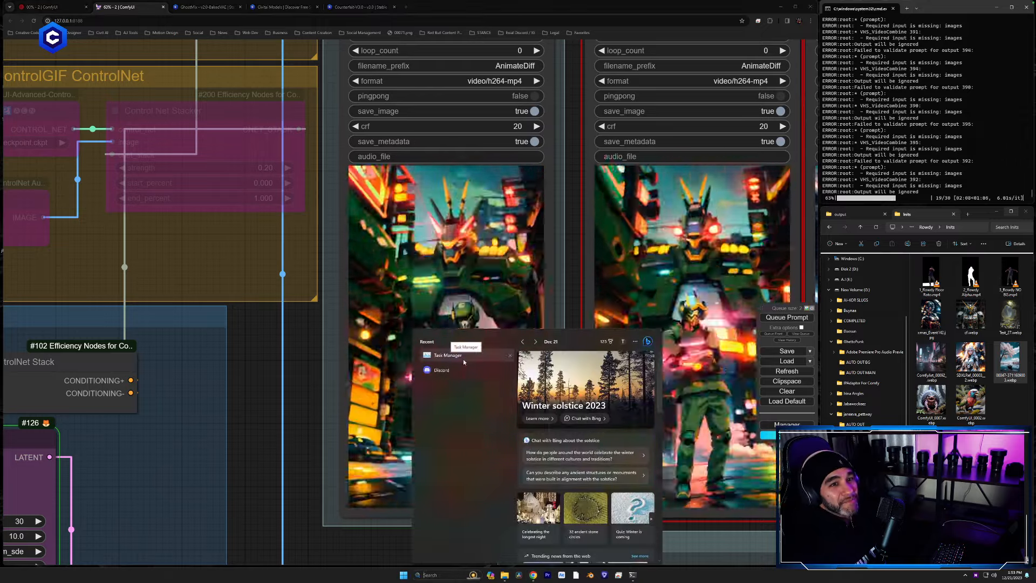
{"action": "left_click", "coordinate": [331, 388]}
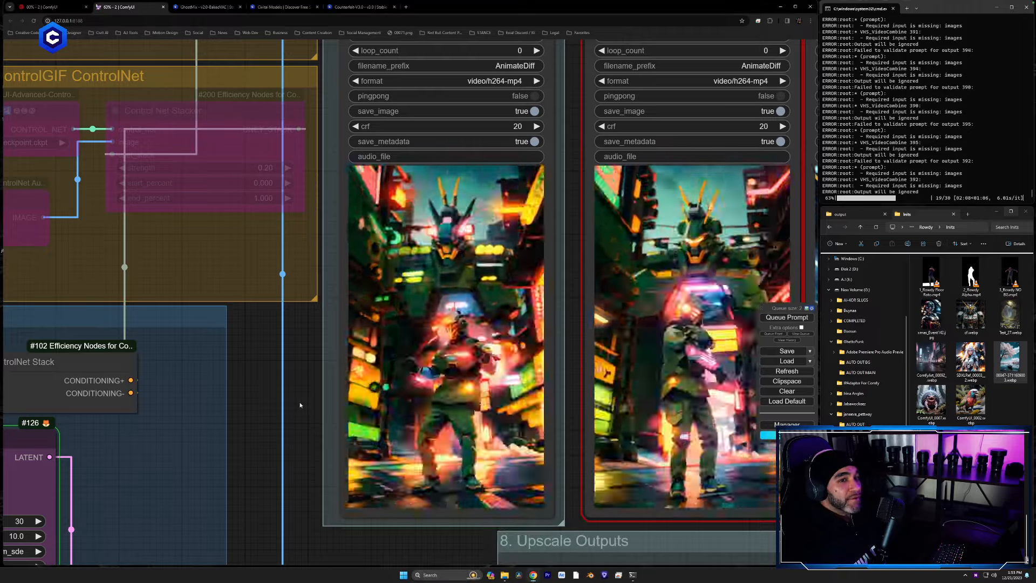
Step: Examine the bypassed 6a Upscaler group and its place in the overall workflow
{"action": "left_click_drag", "start_coordinate": [296, 413], "coordinate": [292, 395]}
{"action": "scroll", "coordinate": [292, 395], "scroll_direction": "down", "scroll_amount": 5}
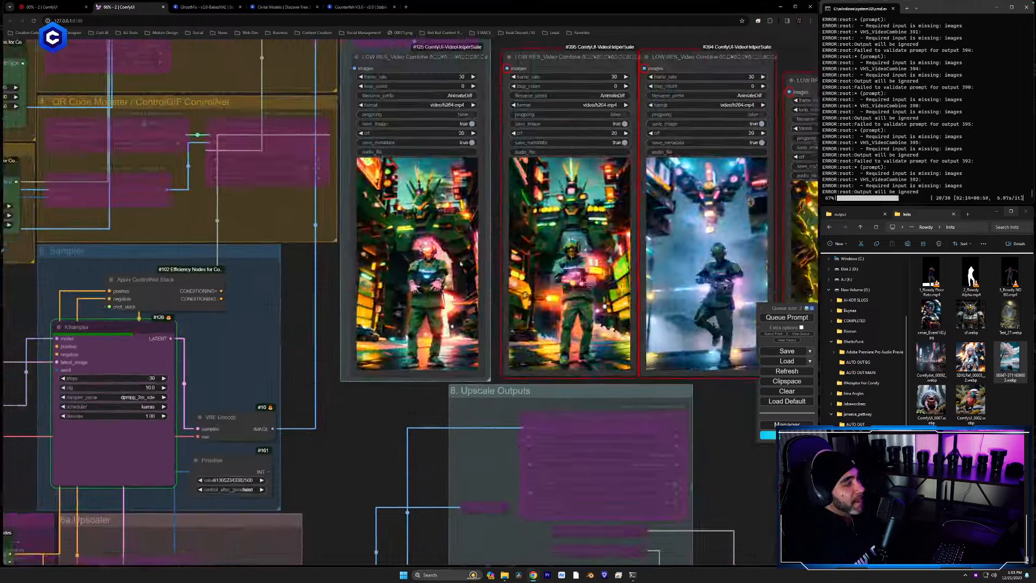
{"action": "left_click_drag", "start_coordinate": [347, 547], "coordinate": [586, 181]}
{"action": "scroll", "coordinate": [507, 330], "scroll_direction": "up", "scroll_amount": 4}
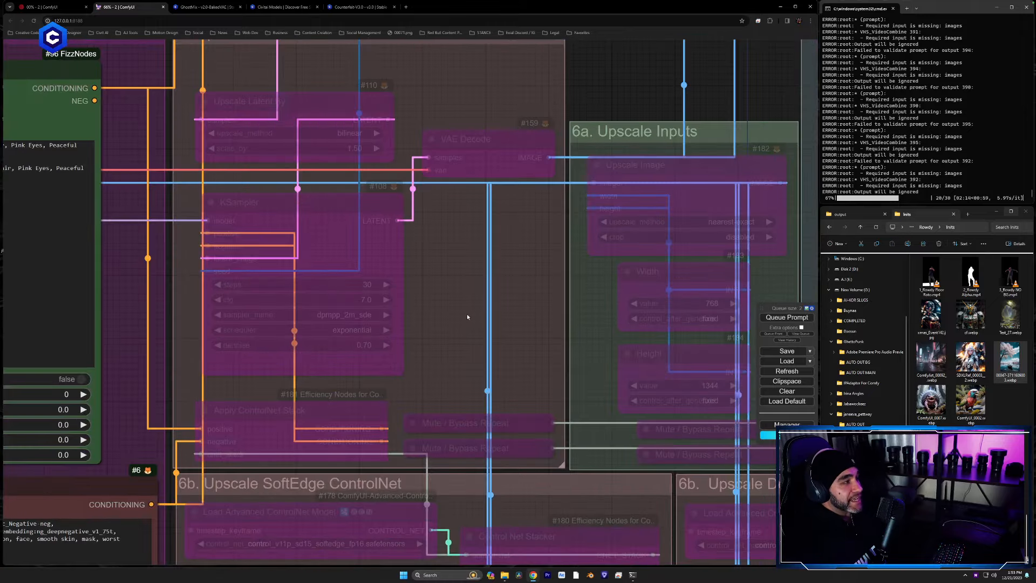
{"action": "left_click_drag", "start_coordinate": [467, 313], "coordinate": [536, 368]}
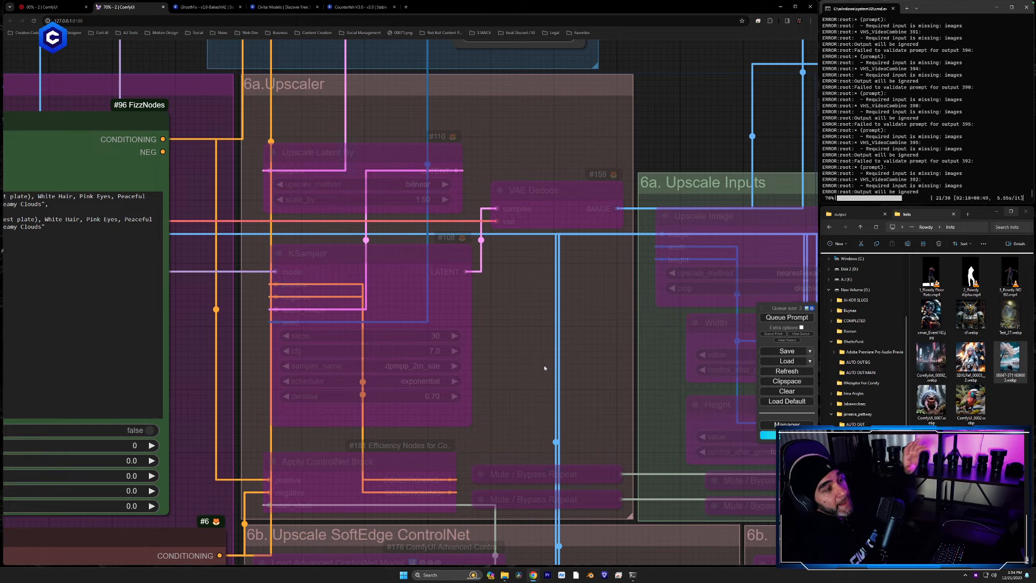
{"action": "scroll", "coordinate": [543, 354], "scroll_direction": "down", "scroll_amount": 10}
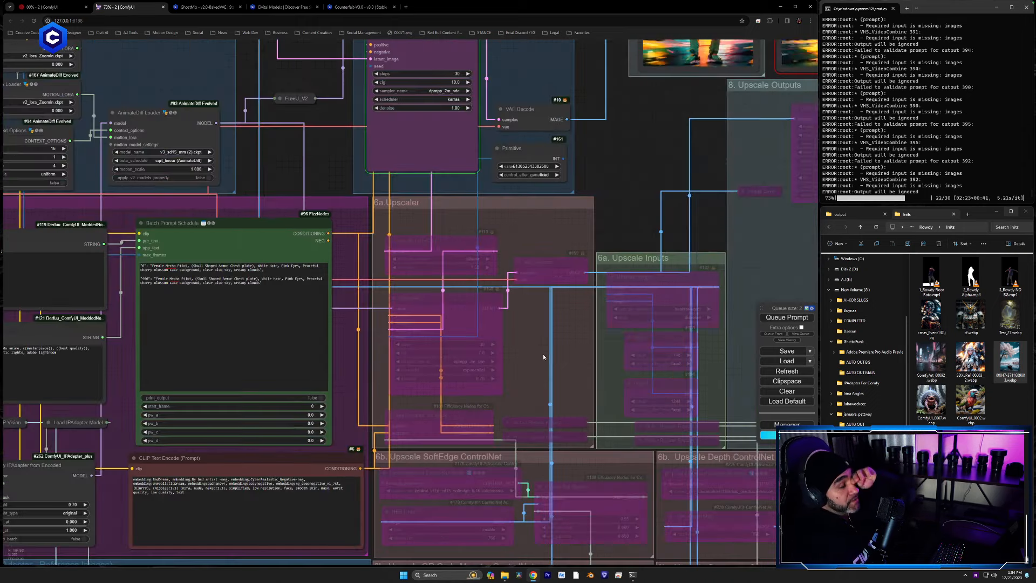
{"action": "scroll", "coordinate": [543, 354], "scroll_direction": "down", "scroll_amount": 5}
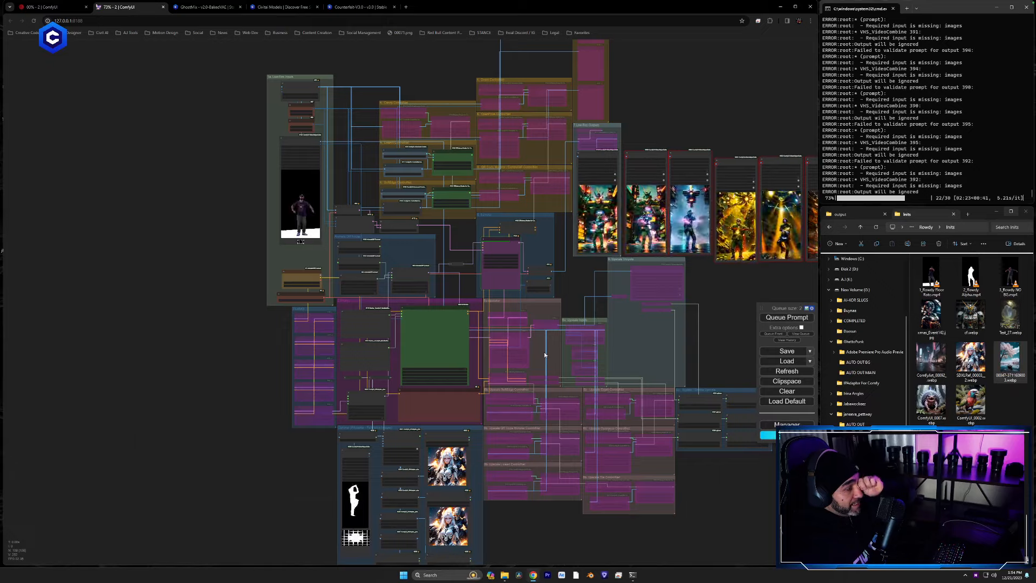
{"action": "scroll", "coordinate": [544, 351], "scroll_direction": "up", "scroll_amount": 2}
{"action": "scroll", "coordinate": [548, 348], "scroll_direction": "down", "scroll_amount": 1}
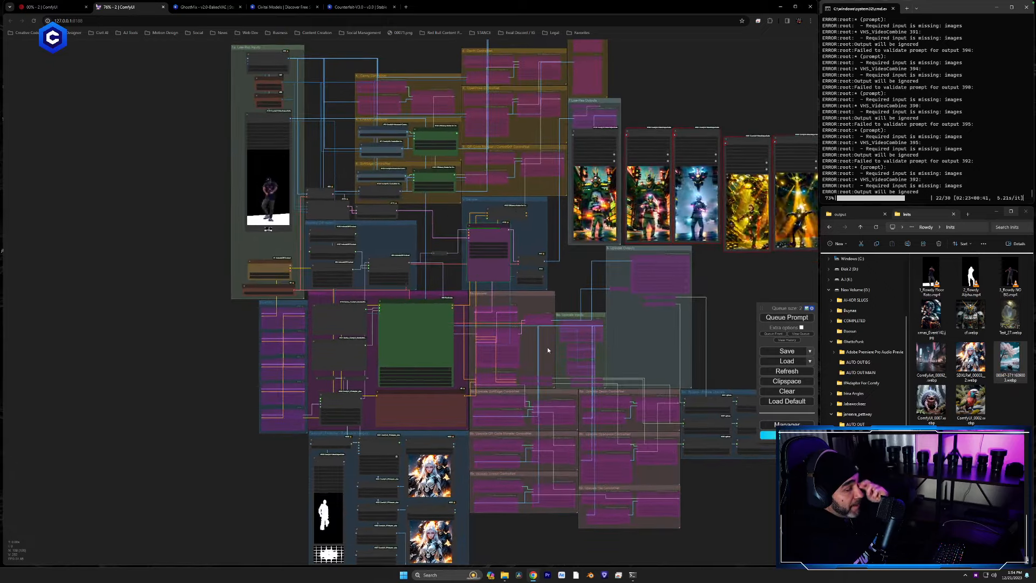
Step: Inspect the upscaler's KSampler settings, including denoise, and the Upscale SoftEdge ControlNet group
{"action": "scroll", "coordinate": [547, 348], "scroll_direction": "up", "scroll_amount": 10}
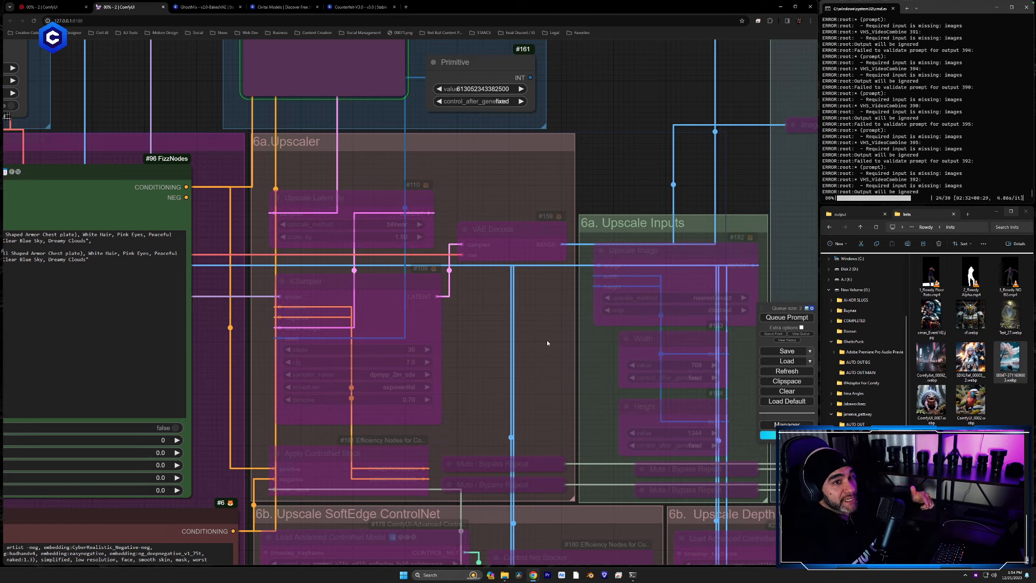
{"action": "scroll", "coordinate": [516, 340], "scroll_direction": "up", "scroll_amount": 3}
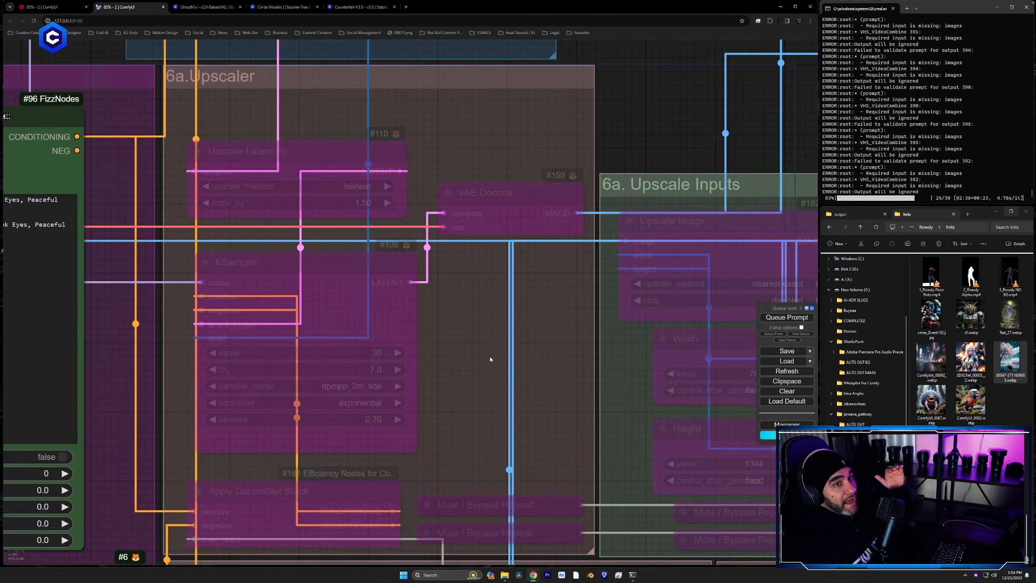
{"action": "left_click_drag", "start_coordinate": [471, 362], "coordinate": [557, 348]}
{"action": "scroll", "coordinate": [557, 348], "scroll_direction": "up", "scroll_amount": 1}
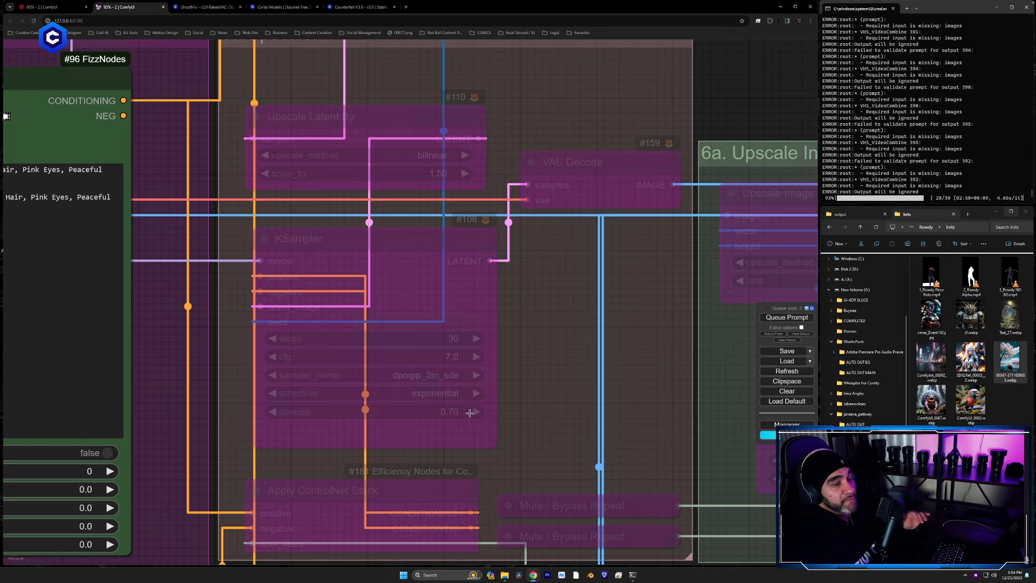
{"action": "scroll", "coordinate": [551, 412], "scroll_direction": "down", "scroll_amount": 3}
{"action": "left_click_drag", "start_coordinate": [597, 421], "coordinate": [562, 166]}
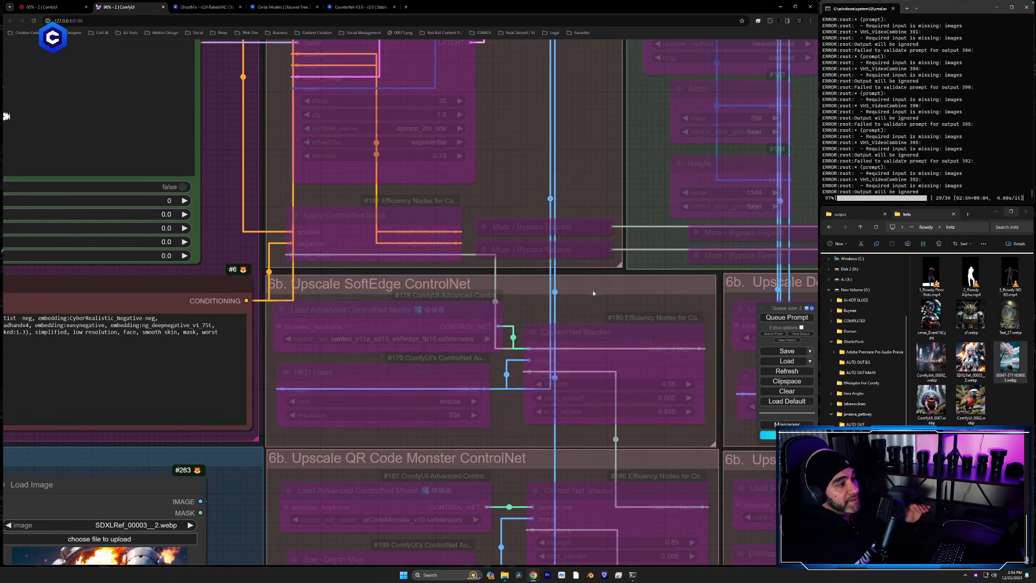
Step: Examine the playing cherry blossom mecha pilot video in the Low-Res Outputs group up close
{"action": "scroll", "coordinate": [595, 289], "scroll_direction": "down", "scroll_amount": 4}
{"action": "left_click_drag", "start_coordinate": [638, 267], "coordinate": [548, 224]}
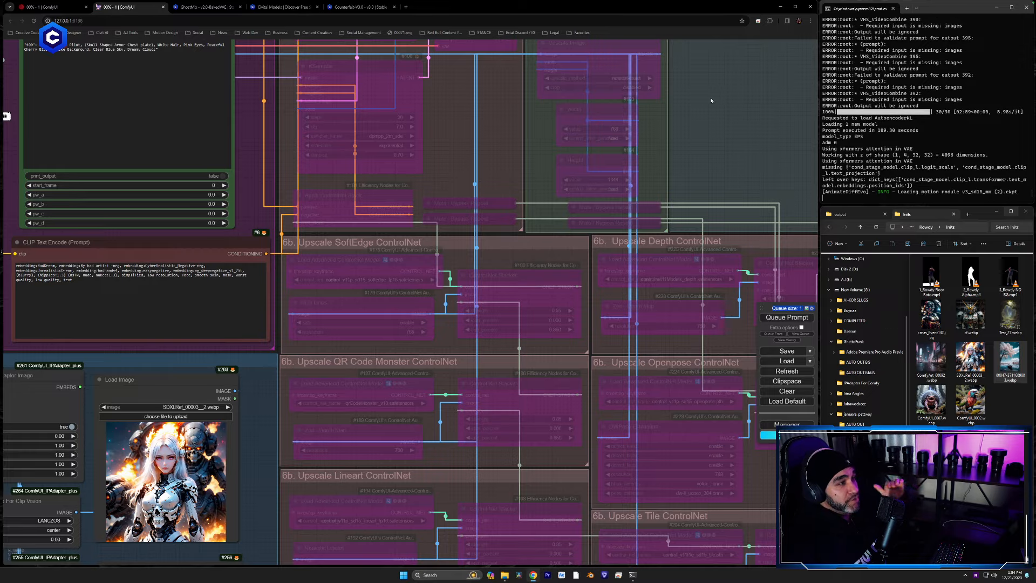
{"action": "left_click_drag", "start_coordinate": [714, 129], "coordinate": [632, 262]}
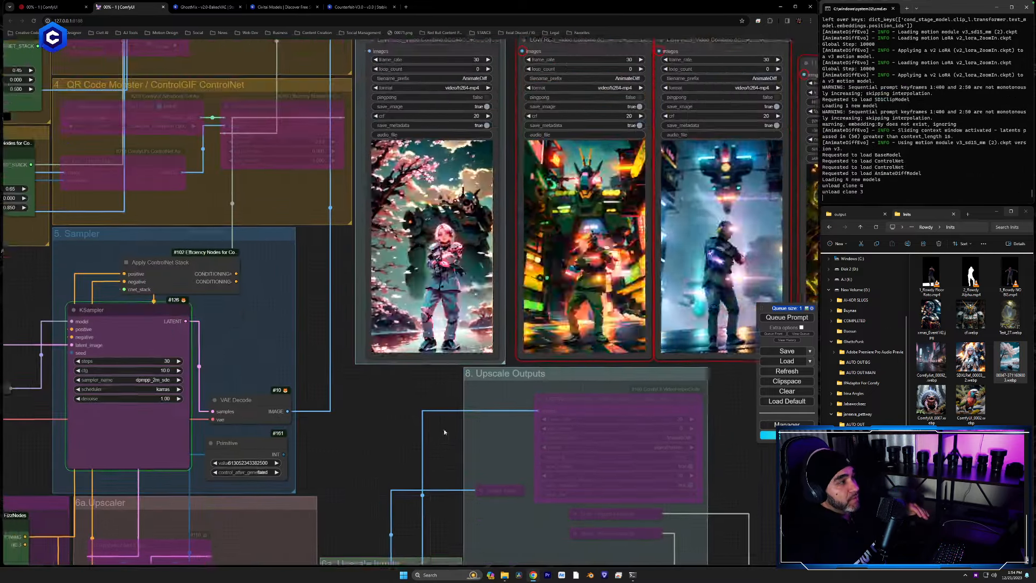
{"action": "left_click_drag", "start_coordinate": [440, 333], "coordinate": [443, 364]}
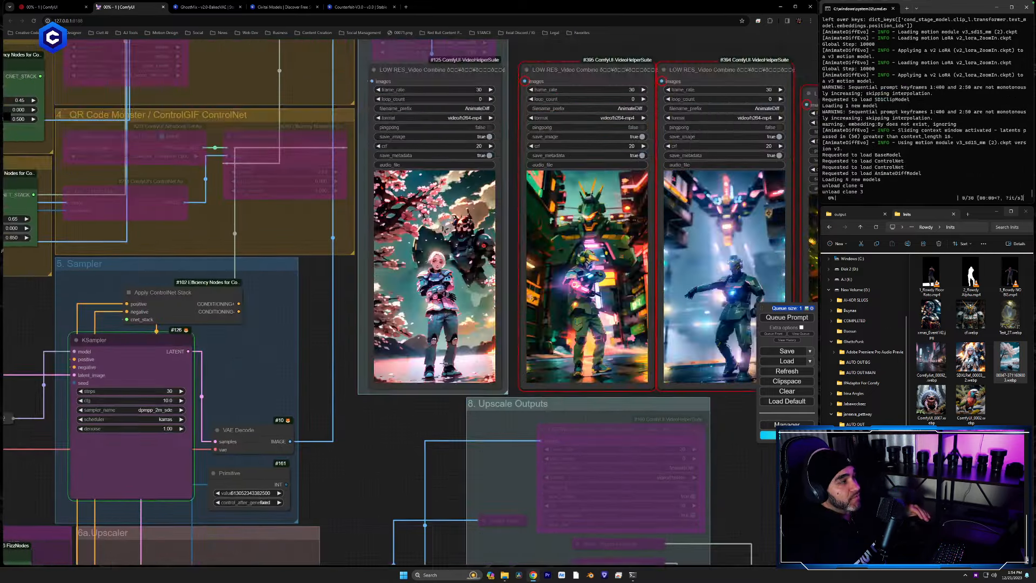
{"action": "scroll", "coordinate": [445, 362], "scroll_direction": "up", "scroll_amount": 4}
{"action": "left_click_drag", "start_coordinate": [406, 447], "coordinate": [433, 511]}
{"action": "scroll", "coordinate": [477, 421], "scroll_direction": "up", "scroll_amount": 3}
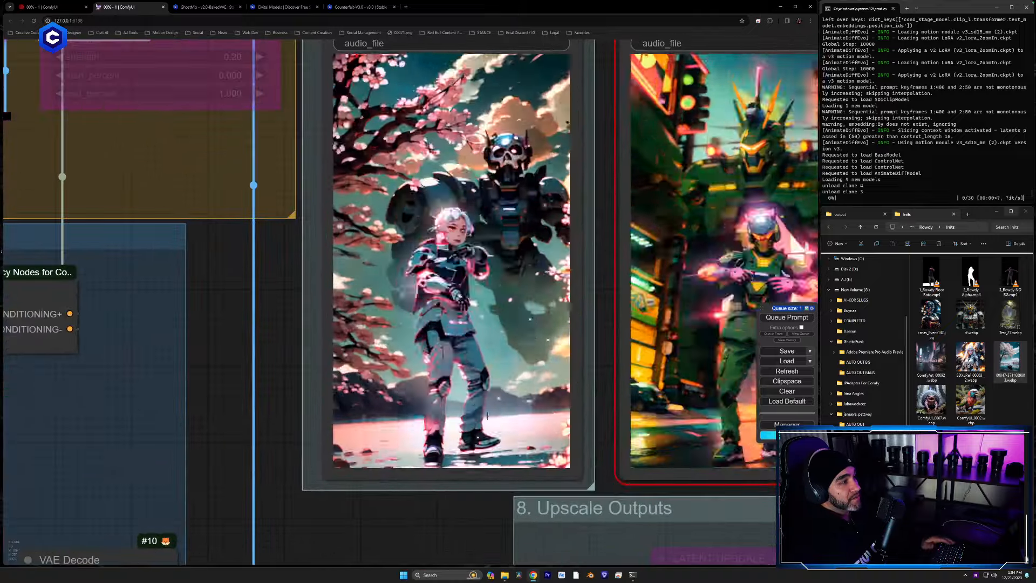
{"action": "left_click_drag", "start_coordinate": [280, 294], "coordinate": [285, 351]}
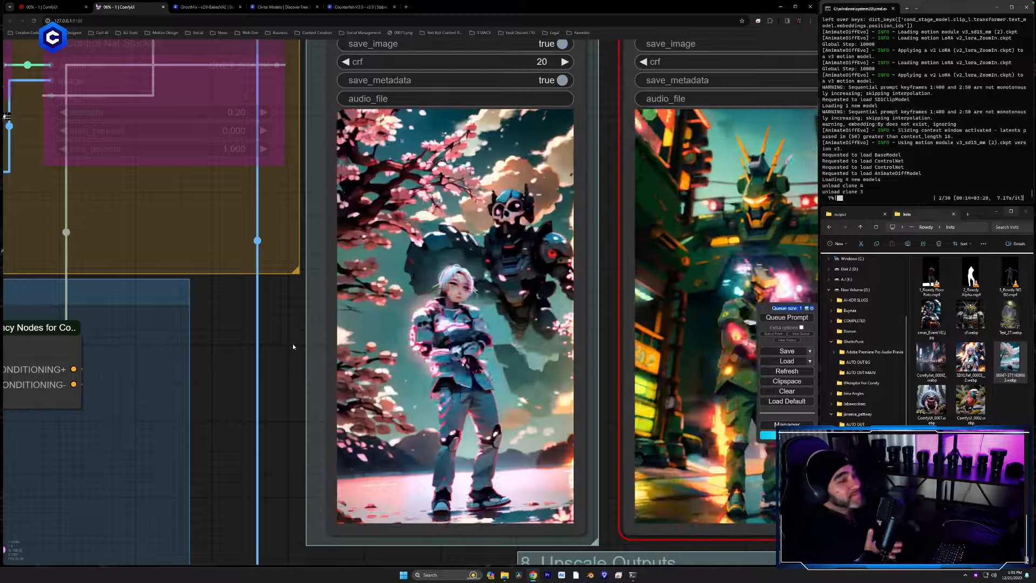
{"action": "scroll", "coordinate": [293, 337], "scroll_direction": "down", "scroll_amount": 1}
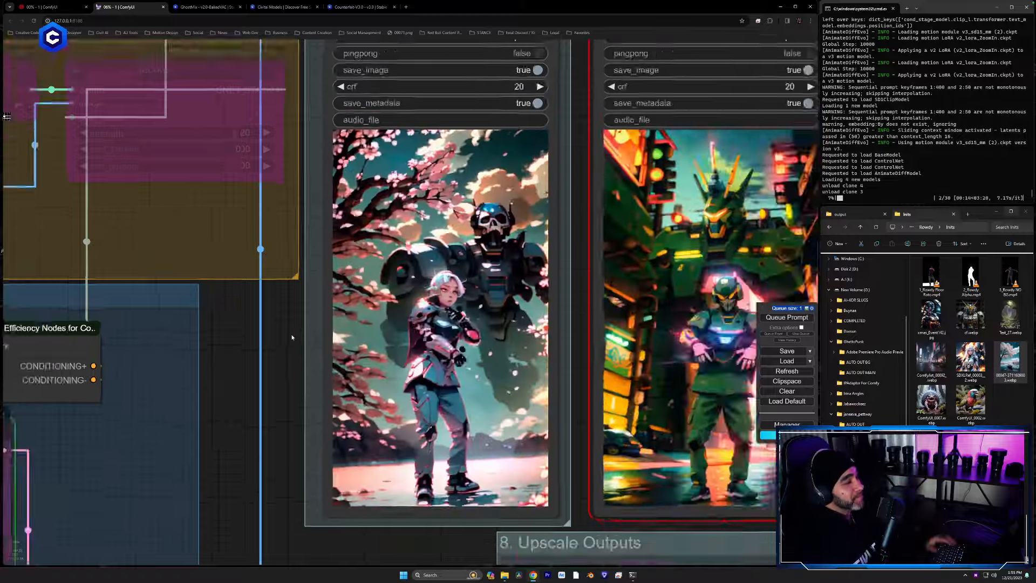
Step: Compare the low-res outputs with the white-haired skull-armor reference image in the IPAdapter group
{"action": "scroll", "coordinate": [292, 338], "scroll_direction": "down", "scroll_amount": 4}
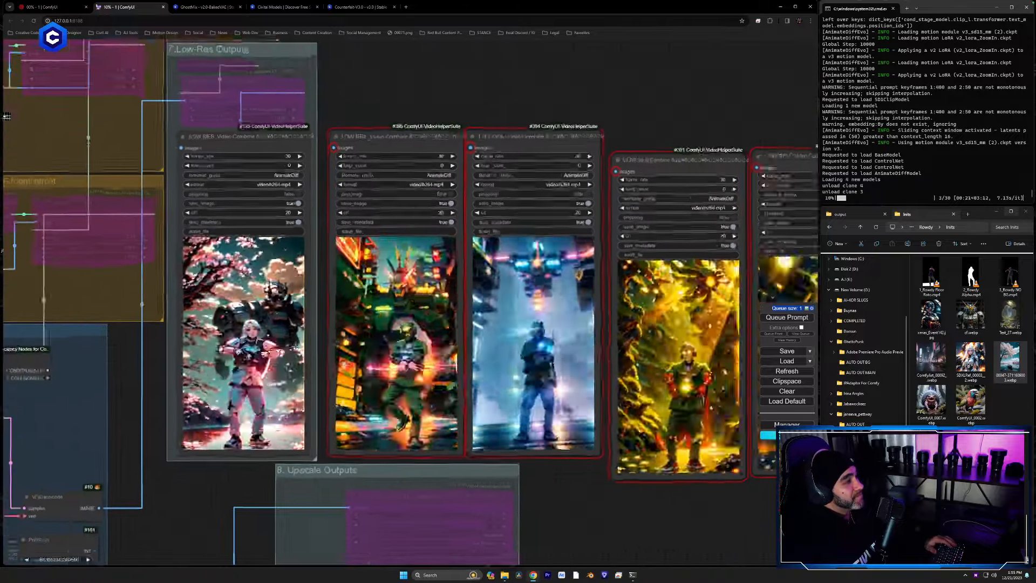
{"action": "scroll", "coordinate": [294, 345], "scroll_direction": "down", "scroll_amount": 1}
{"action": "left_click_drag", "start_coordinate": [168, 547], "coordinate": [731, 73]}
{"action": "left_click_drag", "start_coordinate": [451, 561], "coordinate": [559, 344]}
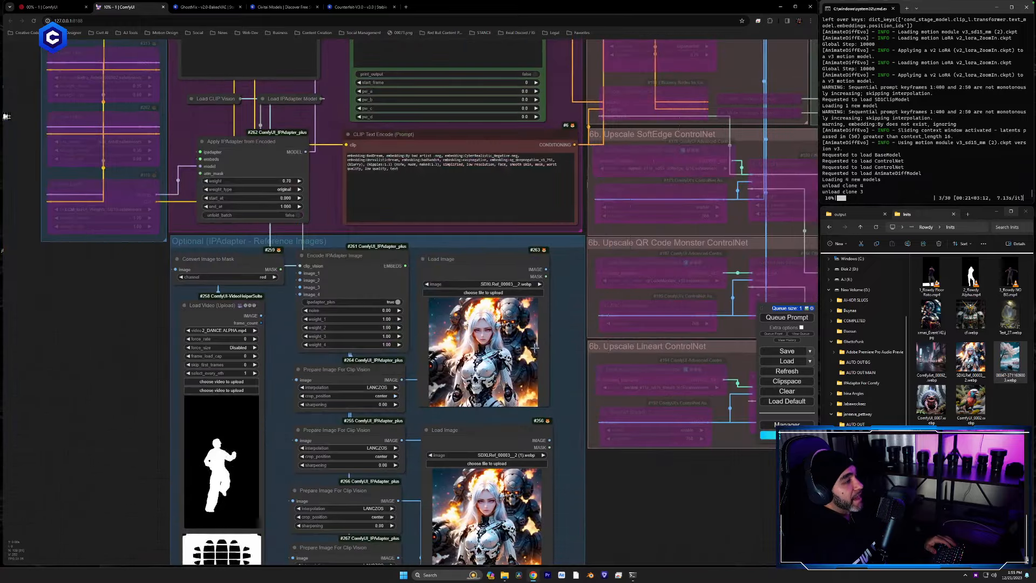
{"action": "scroll", "coordinate": [560, 345], "scroll_direction": "up", "scroll_amount": 9}
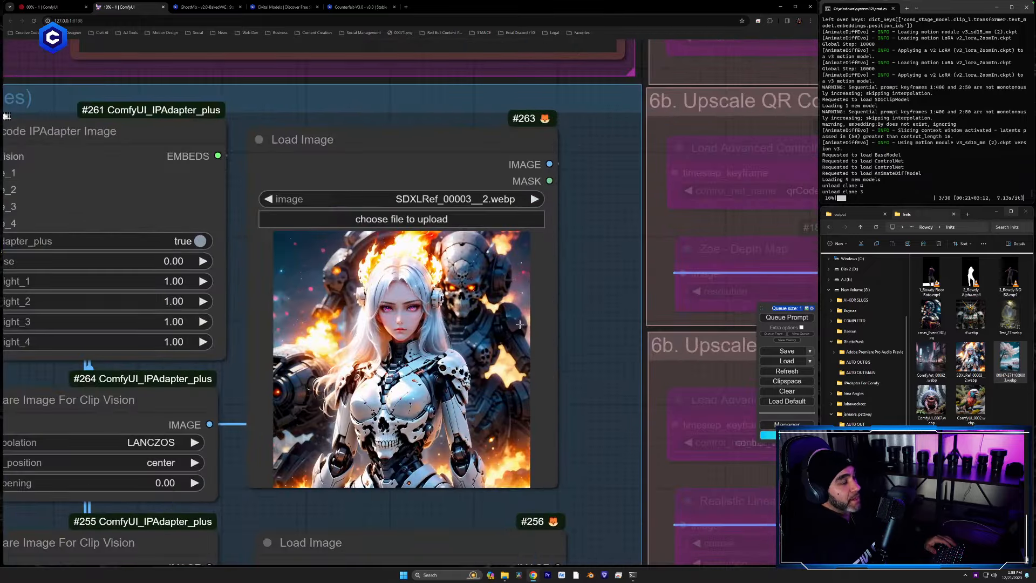
{"action": "scroll", "coordinate": [583, 282], "scroll_direction": "down", "scroll_amount": 8}
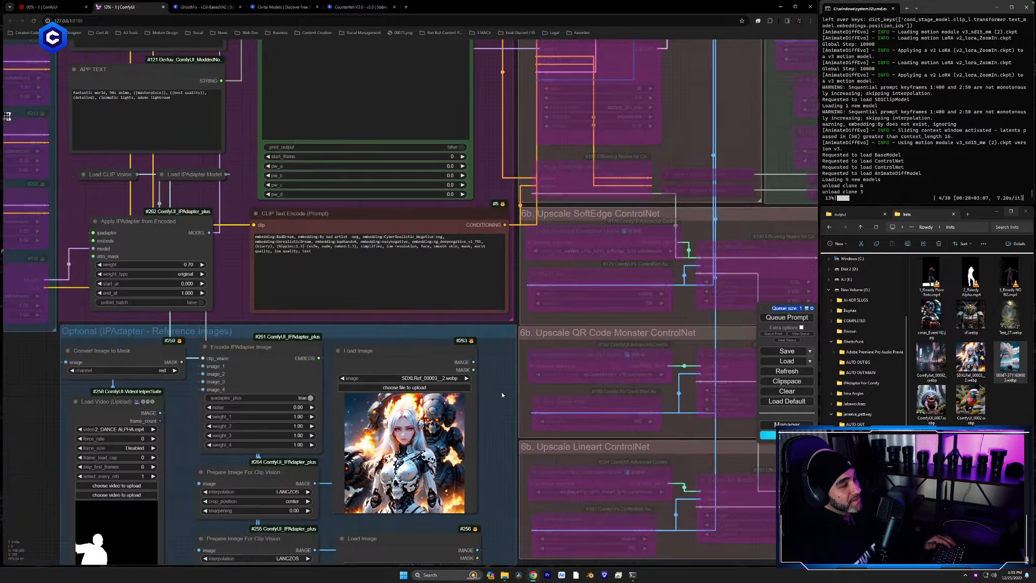
Step: Duplicate the cherry blossom Video Combine node, move the green mecha output out of the row and put the copy in its place
{"action": "left_click_drag", "start_coordinate": [501, 393], "coordinate": [372, 482]}
{"action": "left_click_drag", "start_coordinate": [613, 218], "coordinate": [298, 514]}
{"action": "mouse_move", "coordinate": [438, 208]}
{"action": "left_mouse_down"}
{"action": "mouse_move", "coordinate": [424, 355]}
{"action": "mouse_move", "coordinate": [245, 394]}
{"action": "mouse_move", "coordinate": [190, 453]}
{"action": "left_mouse_up"}
{"action": "scroll", "coordinate": [279, 337], "scroll_direction": "down", "scroll_amount": 3}
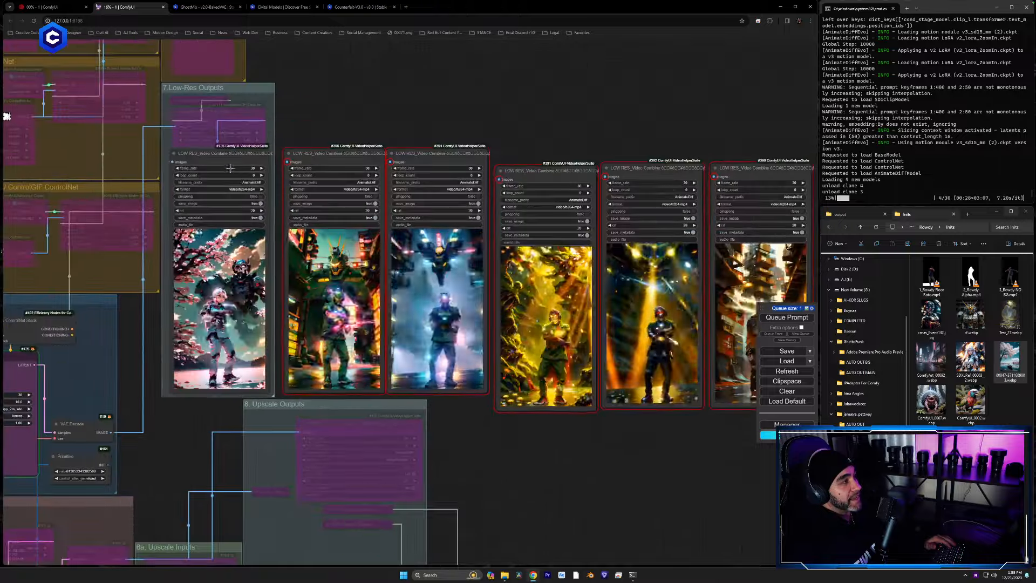
{"action": "mouse_move", "coordinate": [223, 154]}
{"action": "left_mouse_down"}
{"action": "mouse_move", "coordinate": [579, 99]}
{"action": "mouse_move", "coordinate": [501, 59]}
{"action": "mouse_move", "coordinate": [539, 17]}
{"action": "left_mouse_up"}
{"action": "left_click_drag", "start_coordinate": [655, 132], "coordinate": [572, 228]}
{"action": "left_click_drag", "start_coordinate": [481, 120], "coordinate": [499, 21]}
{"action": "left_click_drag", "start_coordinate": [274, 249], "coordinate": [827, 48]}
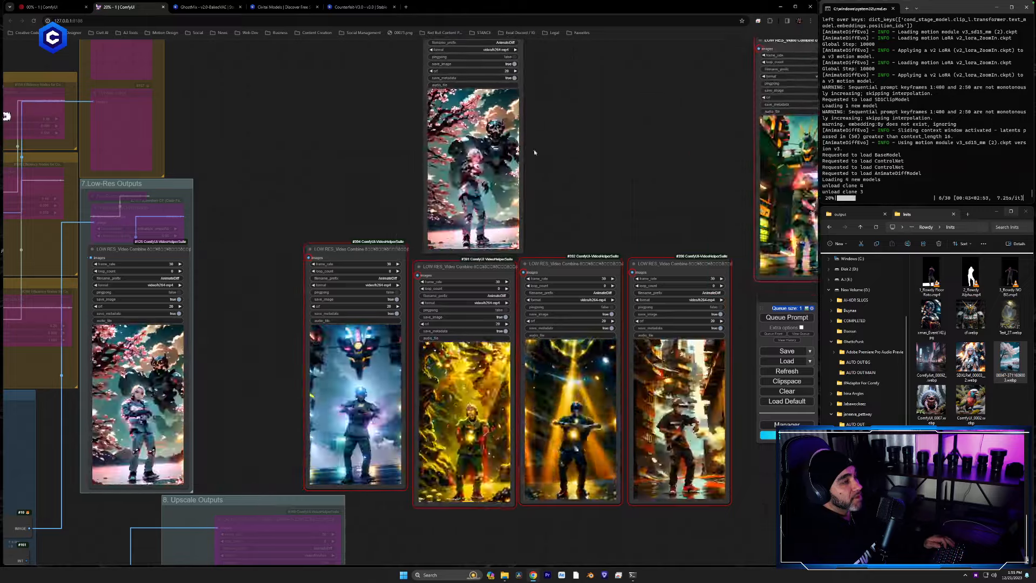
{"action": "left_click", "coordinate": [423, 228]}
{"action": "left_click_drag", "start_coordinate": [423, 227], "coordinate": [197, 483]}
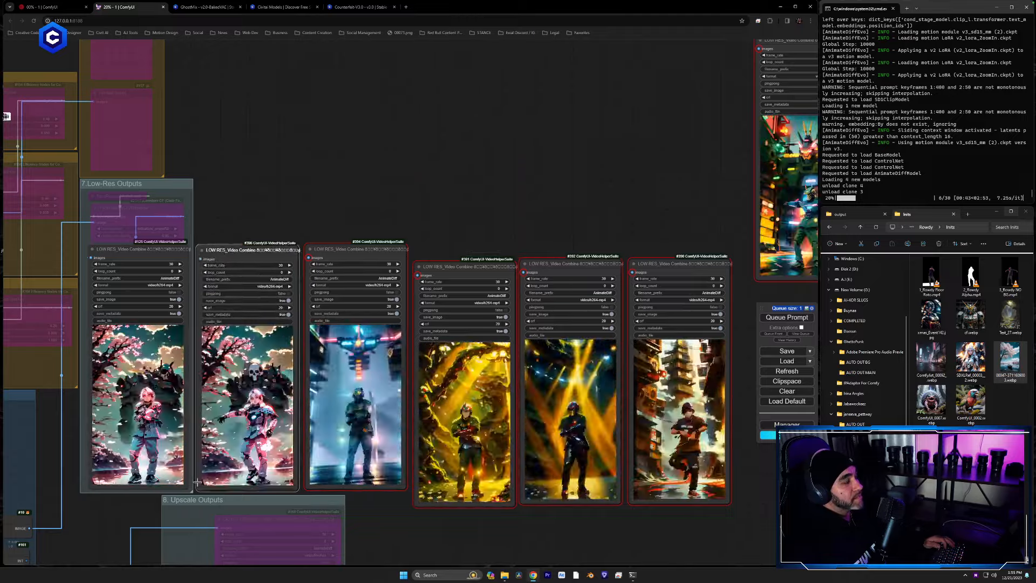
Step: Switch to Discord to reach the reference images shared in the Civitai Office Hours chat
{"action": "left_click_drag", "start_coordinate": [94, 555], "coordinate": [914, 13]}
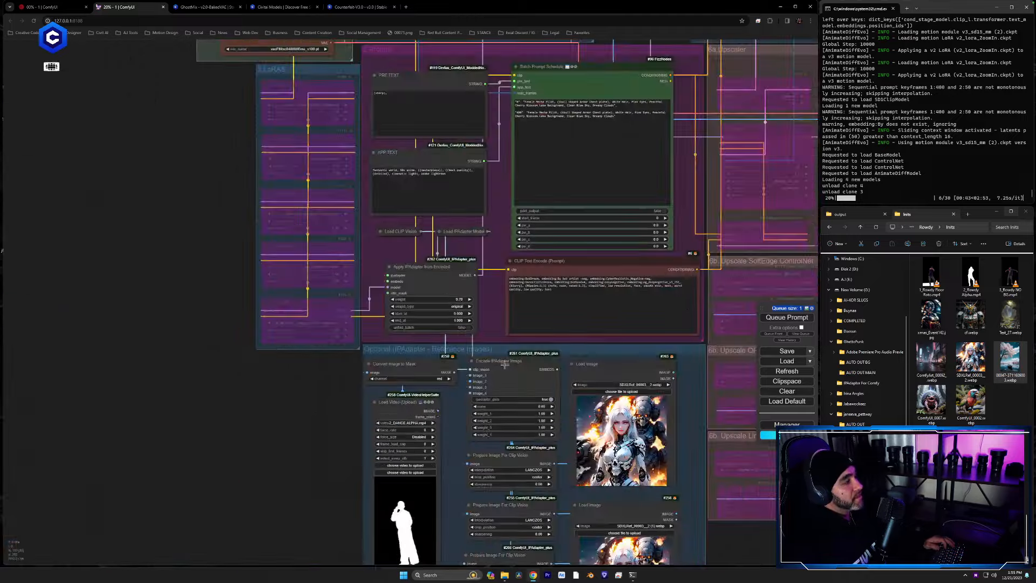
{"action": "left_click_drag", "start_coordinate": [326, 448], "coordinate": [128, 166]}
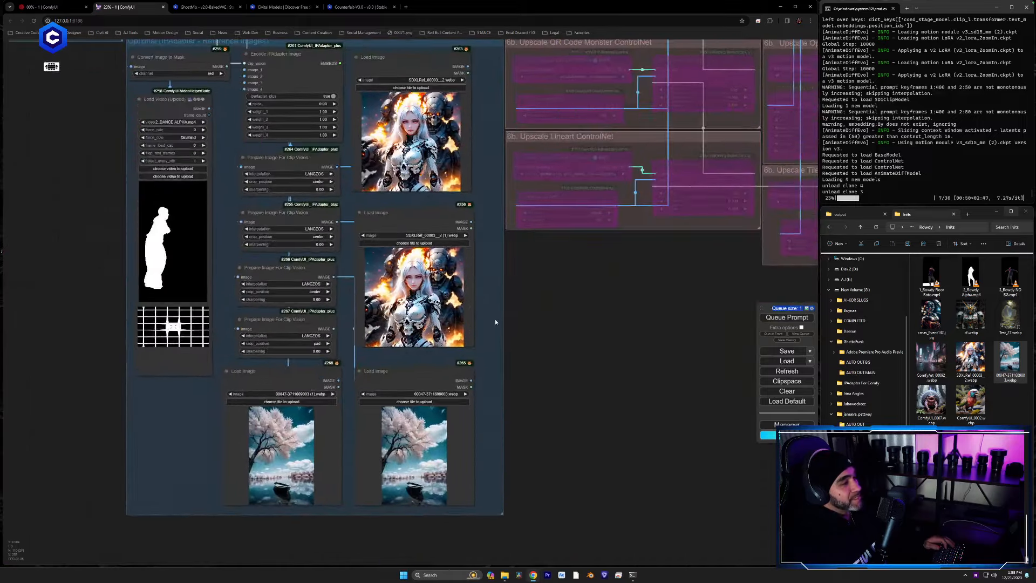
{"action": "scroll", "coordinate": [495, 319], "scroll_direction": "up", "scroll_amount": 5}
{"action": "left_click_drag", "start_coordinate": [487, 221], "coordinate": [513, 417]}
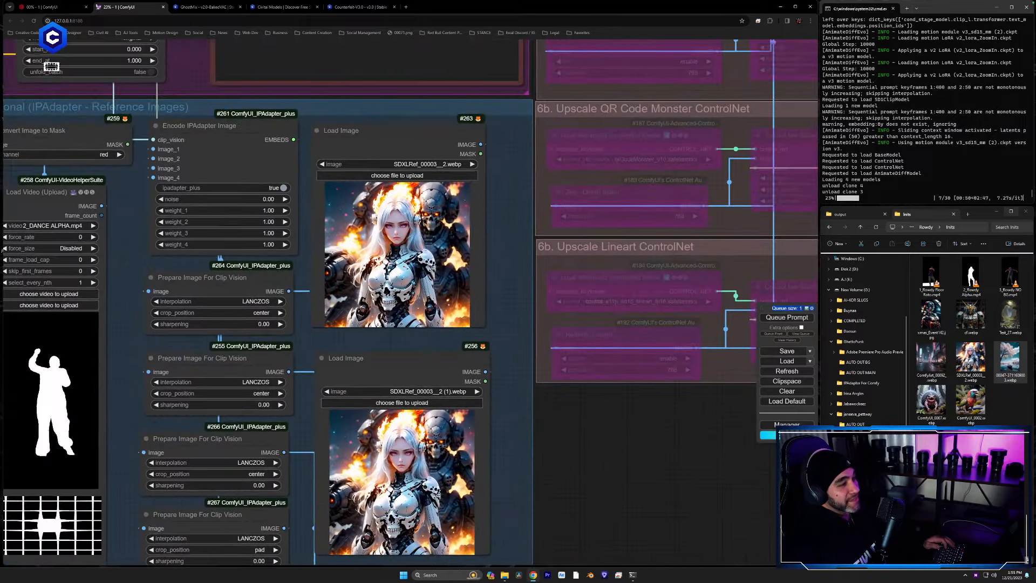
{"action": "left_click", "coordinate": [474, 575]}
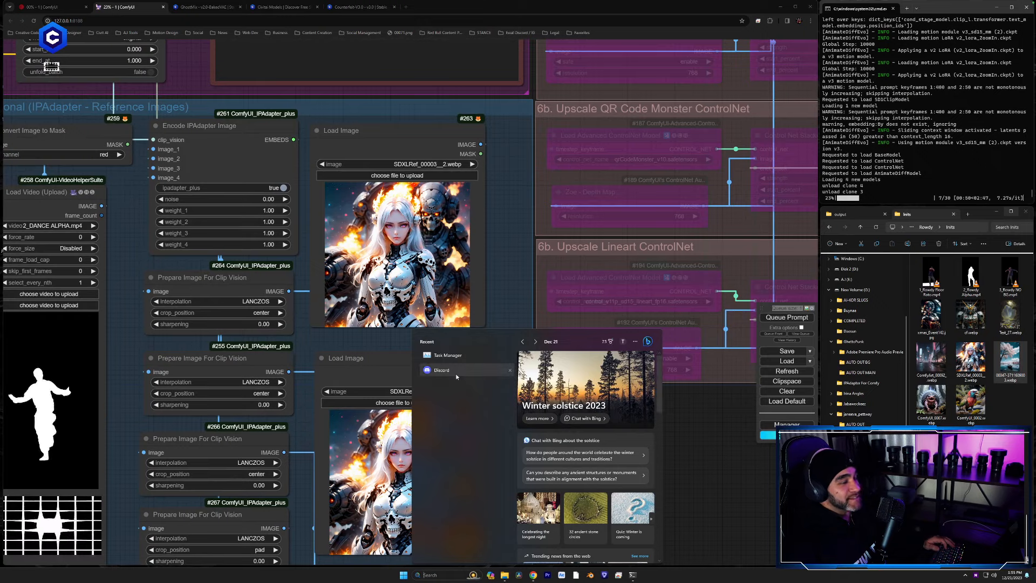
{"action": "left_click", "coordinate": [455, 372]}
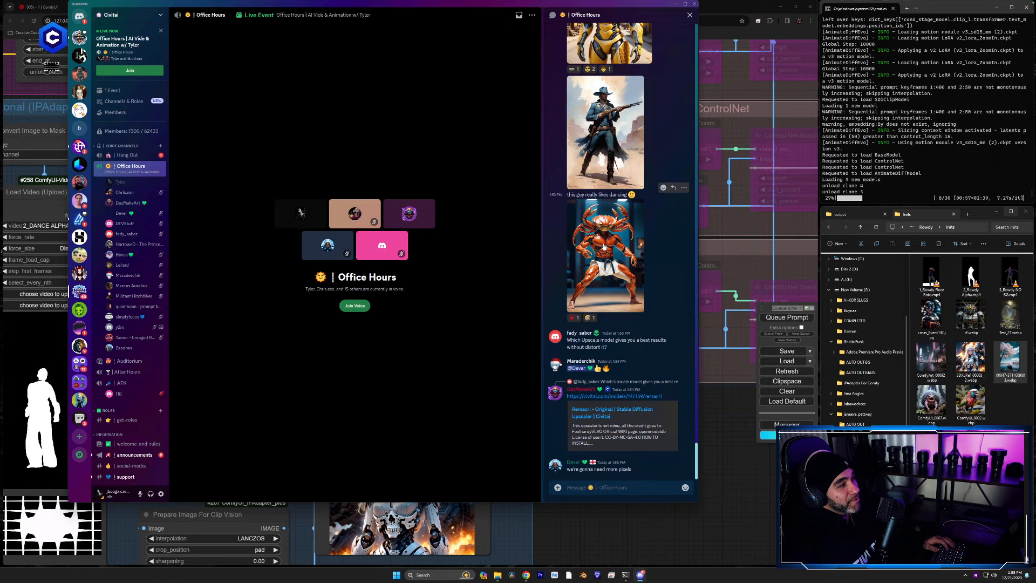
Step: Delete the stray Chrome-icon file from the Inits folder, save the enlarged crab fighter image there from the chat and close Discord
{"action": "left_click", "coordinate": [898, 392]}
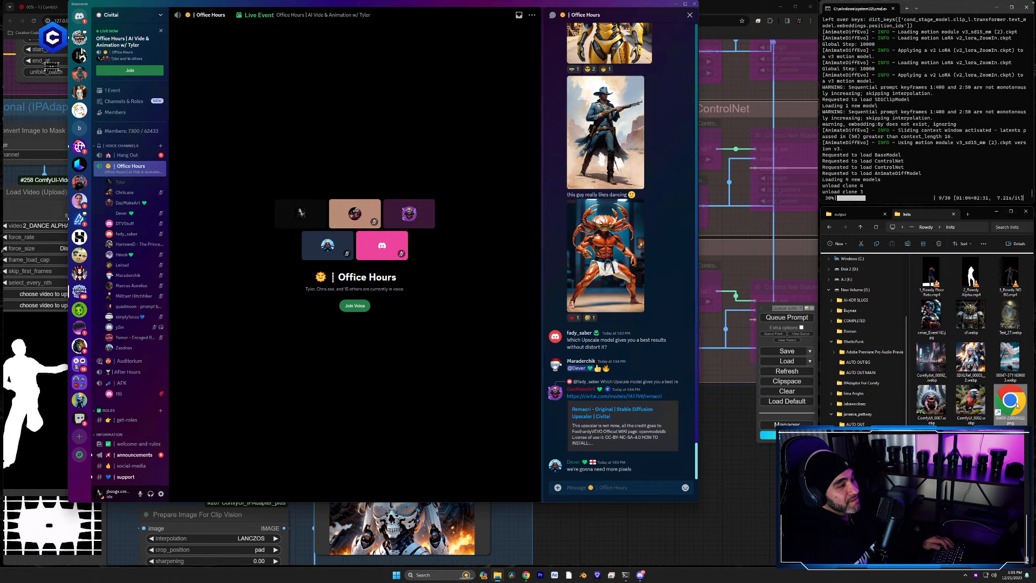
{"action": "key", "text": "Delete"}
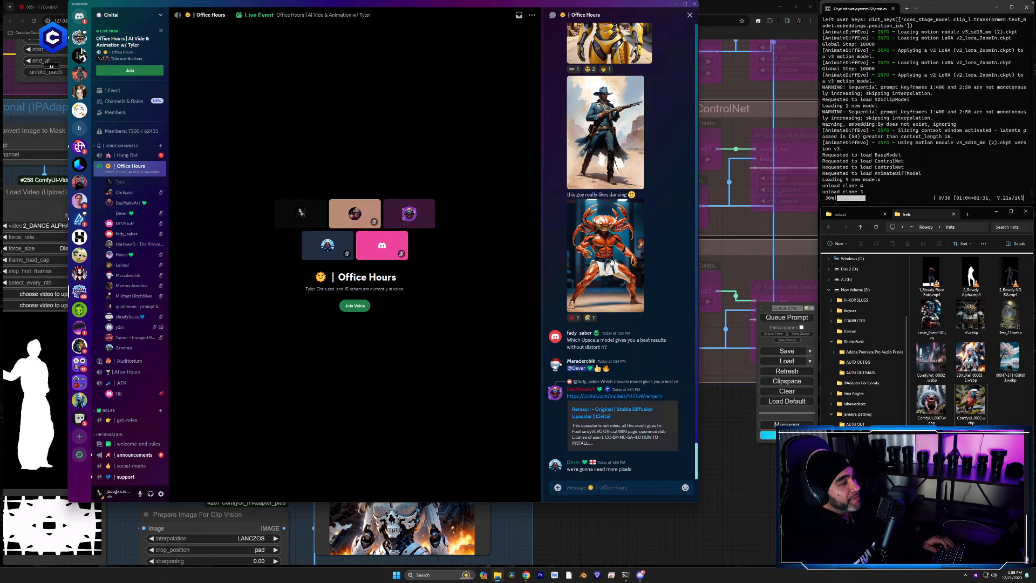
{"action": "scroll", "coordinate": [645, 277], "scroll_direction": "up", "scroll_amount": 2}
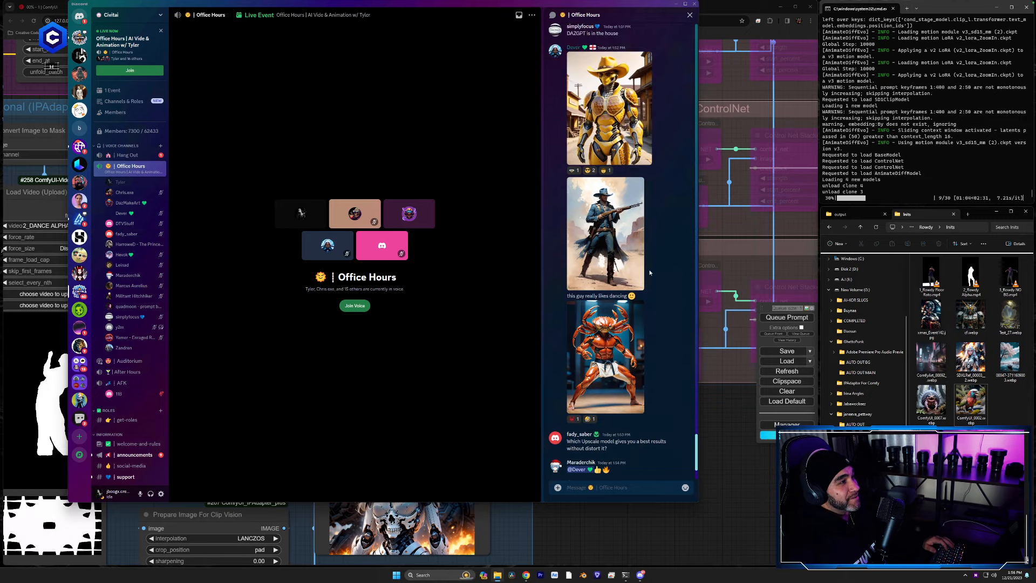
{"action": "left_click", "coordinate": [620, 350]}
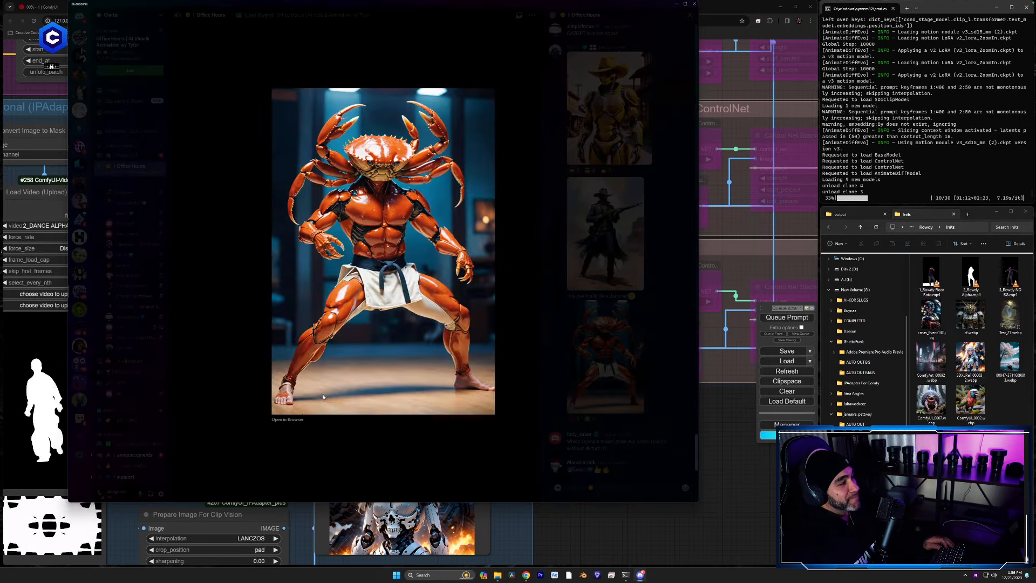
{"action": "left_click_drag", "start_coordinate": [357, 238], "coordinate": [971, 474]}
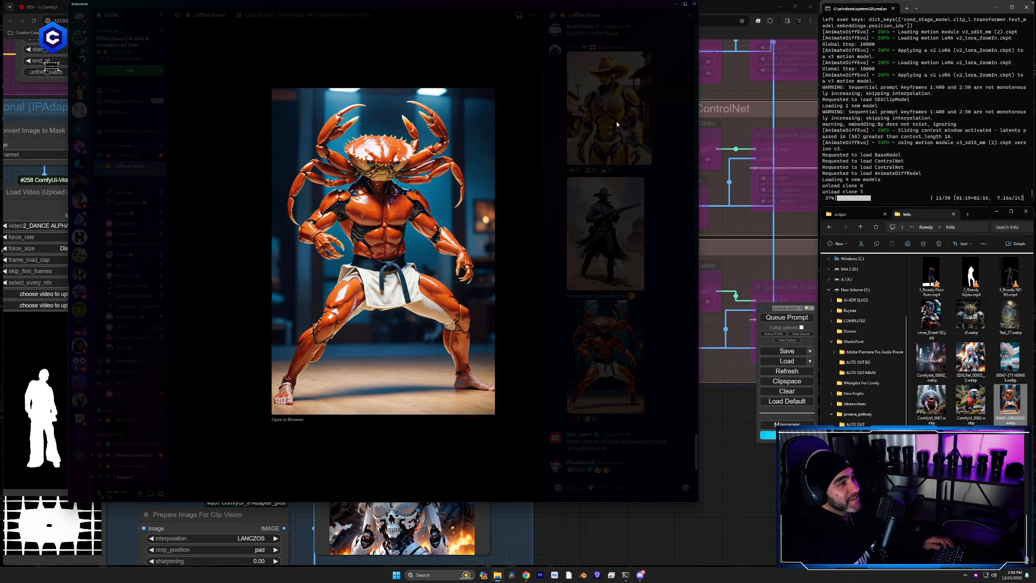
{"action": "left_click", "coordinate": [693, 3]}
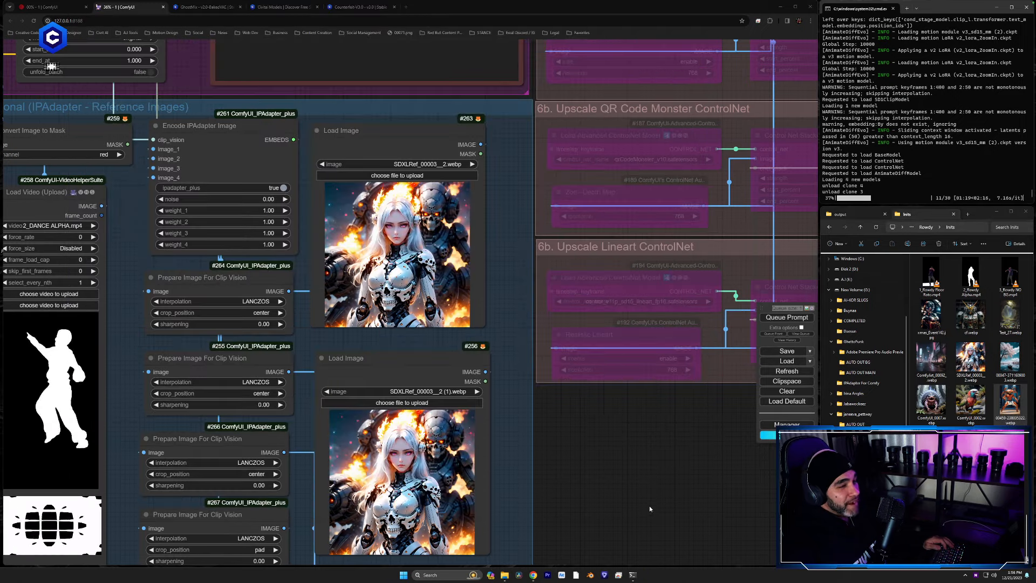
{"action": "left_click_drag", "start_coordinate": [649, 506], "coordinate": [732, 112]}
{"action": "left_click_drag", "start_coordinate": [698, 218], "coordinate": [673, 421]}
{"action": "left_click_drag", "start_coordinate": [634, 338], "coordinate": [608, 409]}
{"action": "left_click_drag", "start_coordinate": [1009, 400], "coordinate": [468, 201]}
{"action": "left_click_drag", "start_coordinate": [1010, 401], "coordinate": [471, 350]}
{"action": "left_click_drag", "start_coordinate": [688, 445], "coordinate": [721, 349]}
{"action": "left_click_drag", "start_coordinate": [1009, 401], "coordinate": [488, 474]}
{"action": "left_click_drag", "start_coordinate": [660, 477], "coordinate": [708, 441]}
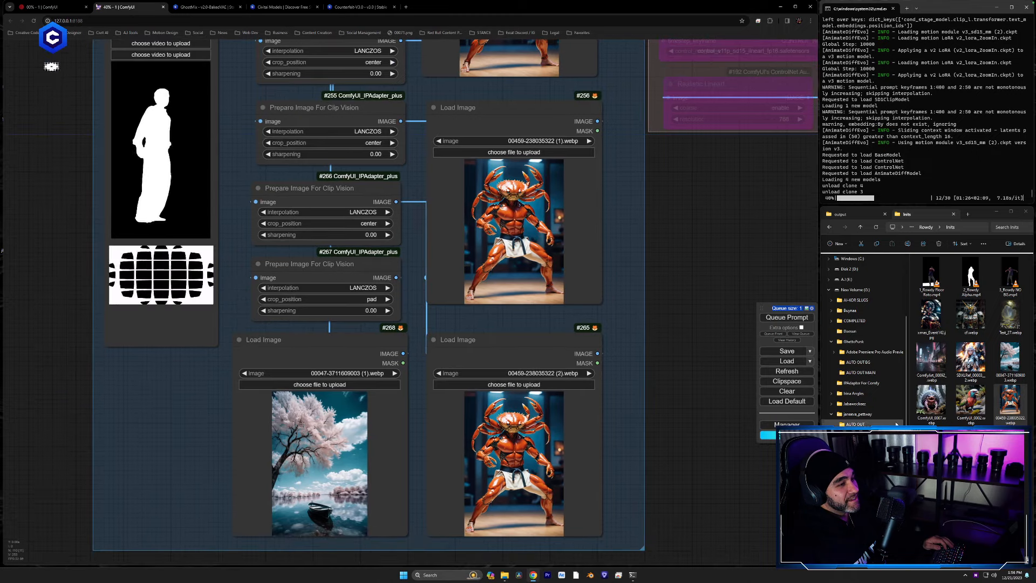
{"action": "left_click_drag", "start_coordinate": [1009, 405], "coordinate": [327, 446]}
Step: Replace the frame 0 prompt in the Batch Prompt Schedule node with "Crab Humanoid, "
{"action": "left_click_drag", "start_coordinate": [674, 138], "coordinate": [683, 437]}
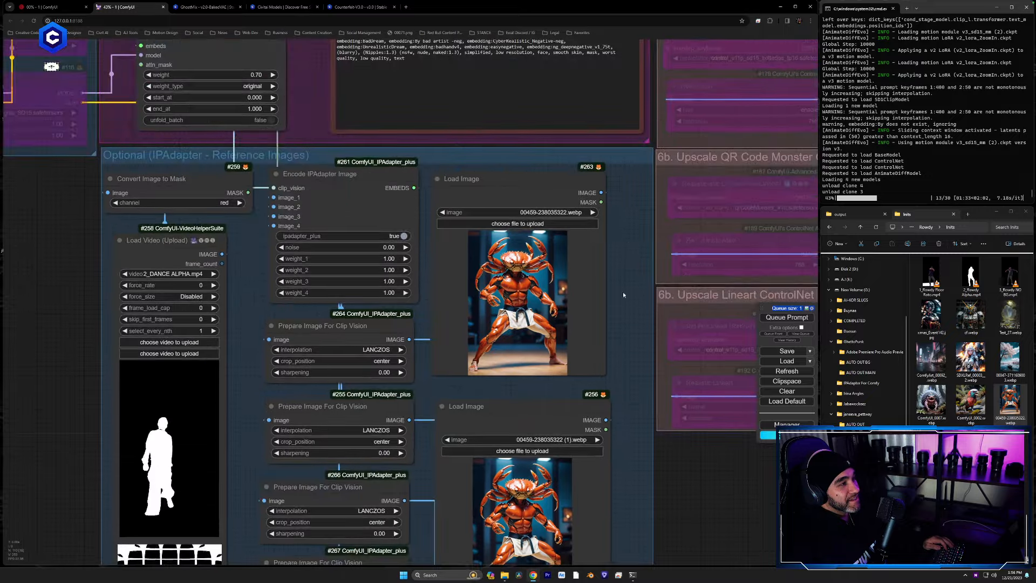
{"action": "left_click_drag", "start_coordinate": [625, 259], "coordinate": [654, 430]}
{"action": "left_click_drag", "start_coordinate": [636, 247], "coordinate": [645, 426]}
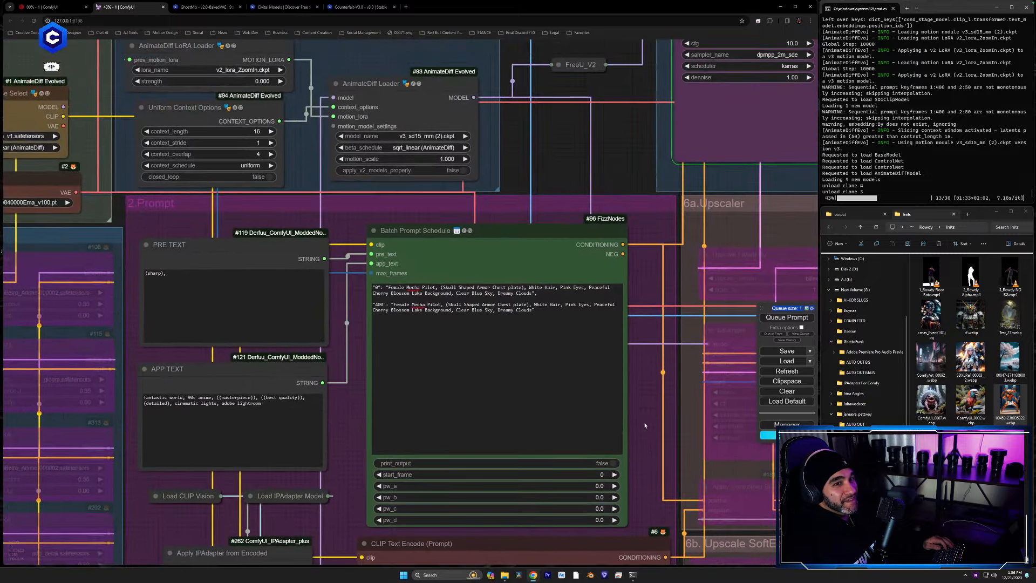
{"action": "scroll", "coordinate": [641, 388], "scroll_direction": "up", "scroll_amount": 4}
{"action": "left_click_drag", "start_coordinate": [641, 389], "coordinate": [653, 432]}
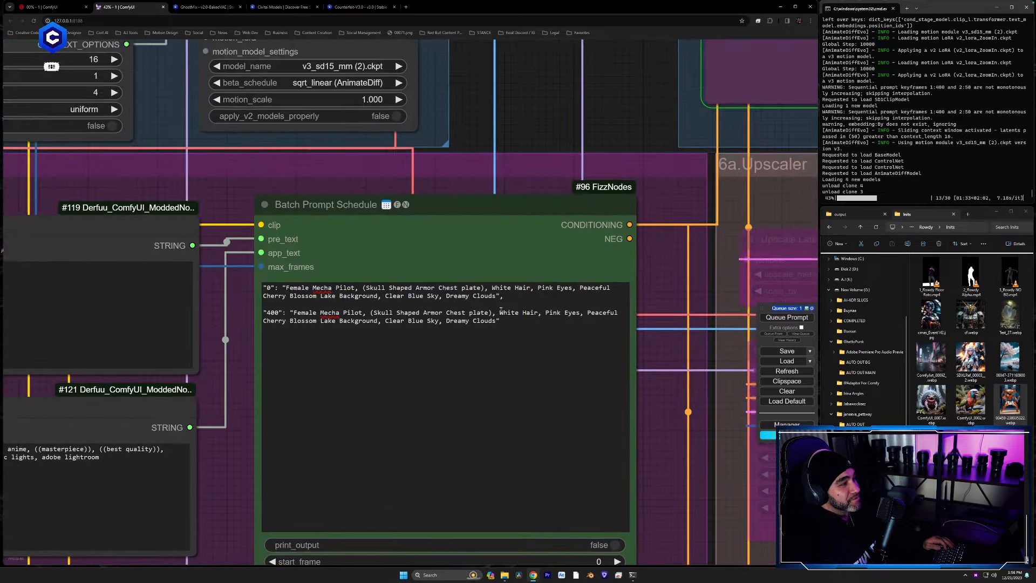
{"action": "left_click_drag", "start_coordinate": [493, 296], "coordinate": [292, 292]}
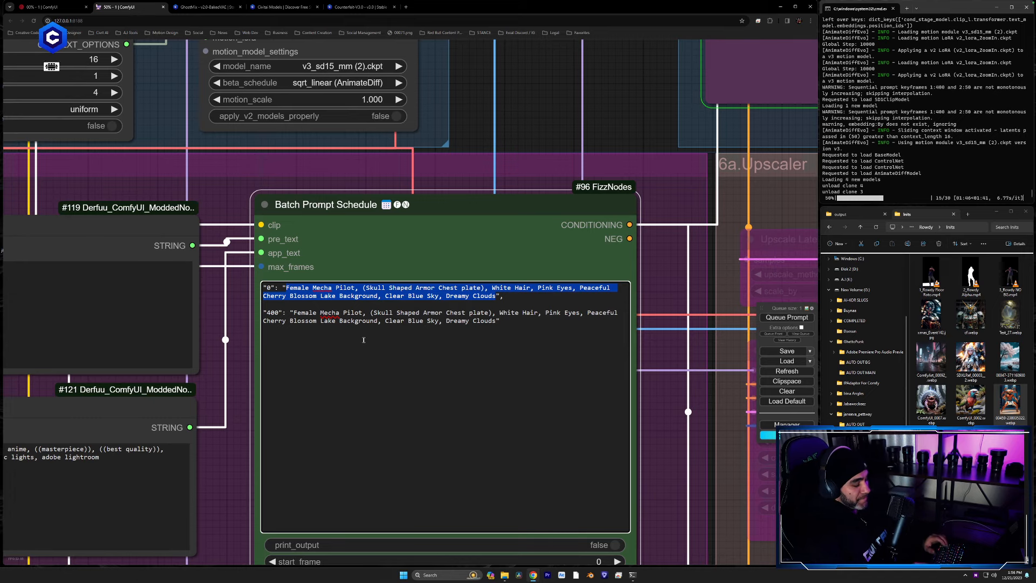
{"action": "type", "text": "Cra"}
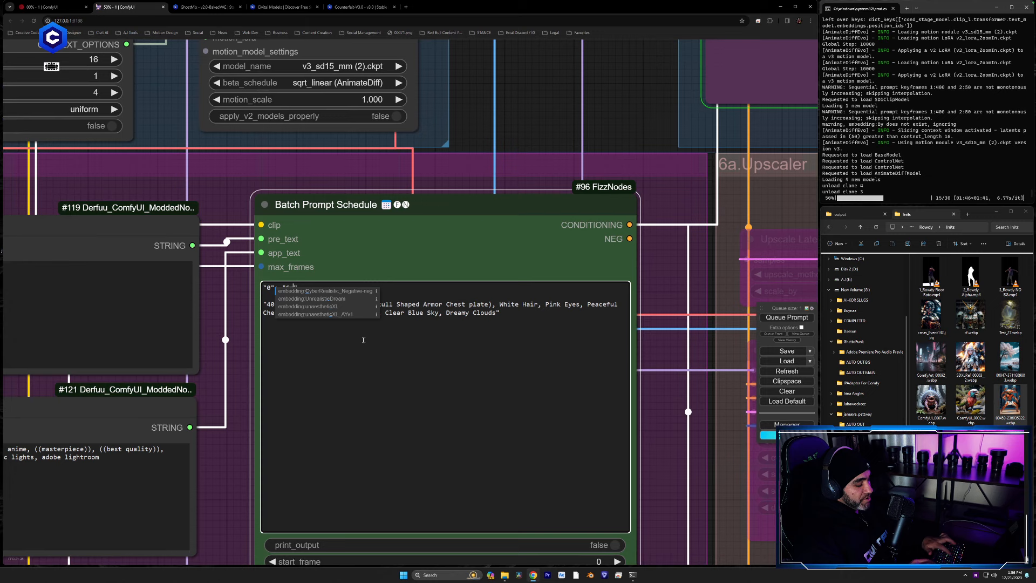
{"action": "key", "text": "BackSpace"}
{"action": "type", "text": "Crab Humanoid, \","}
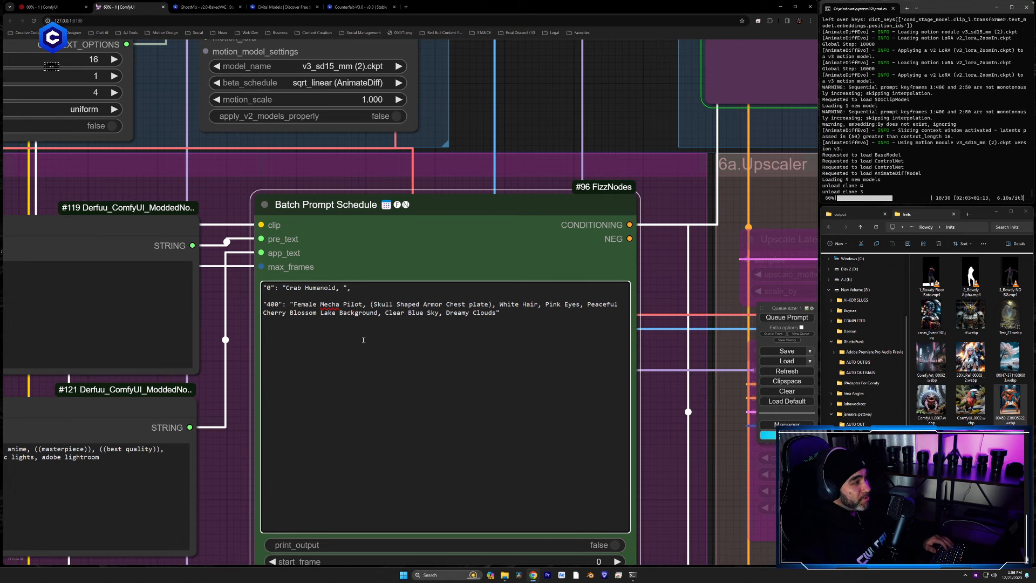
Step: Extend the frame 0 prompt with "Orange Body, Crab Claws on Head, Karate Shorts, Disco Rave Background"
{"action": "type", "text": "e Body,"}
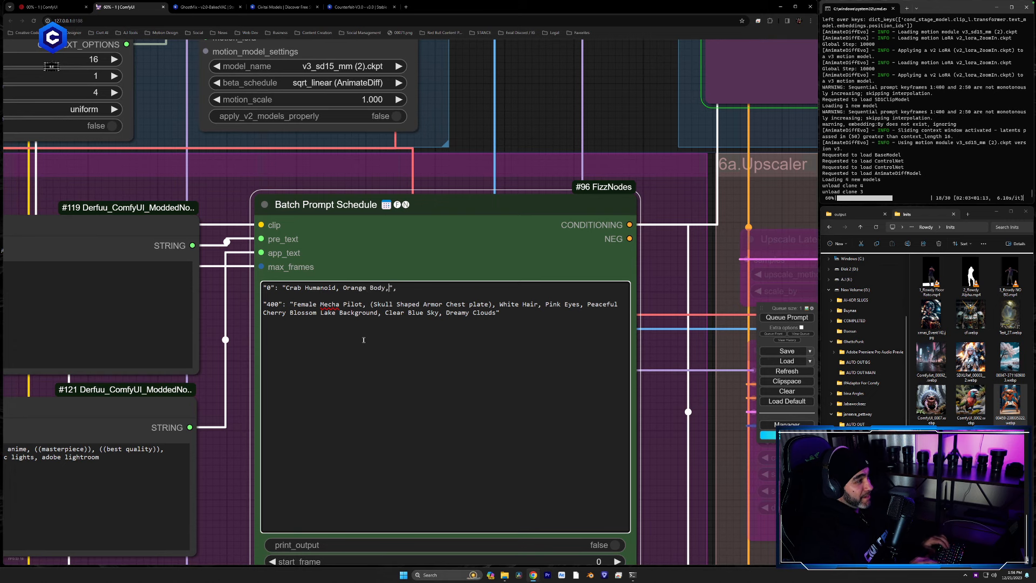
{"action": "type", "text": " Crab Legs, ar"}
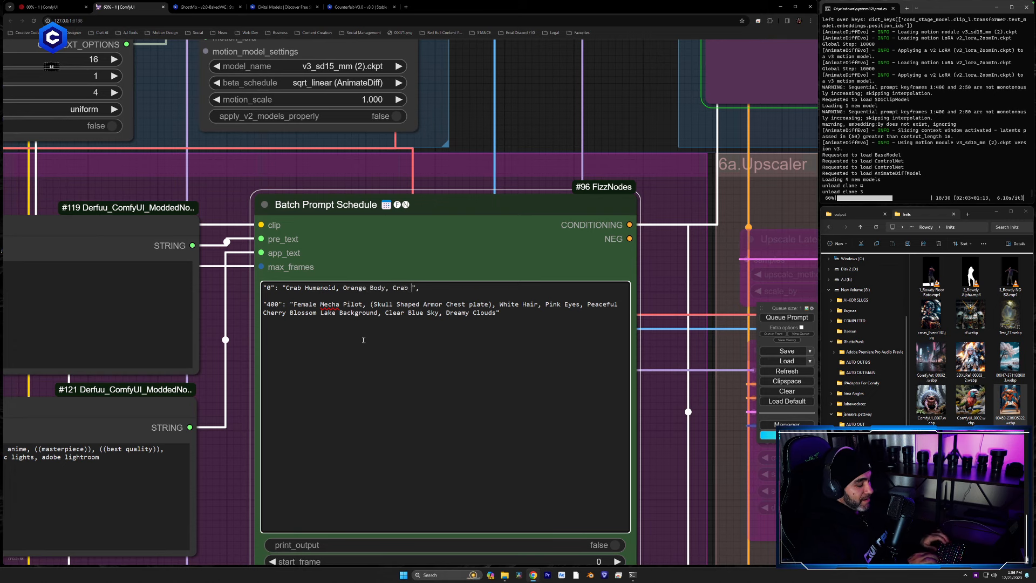
{"action": "type", "text": "d Claws"}
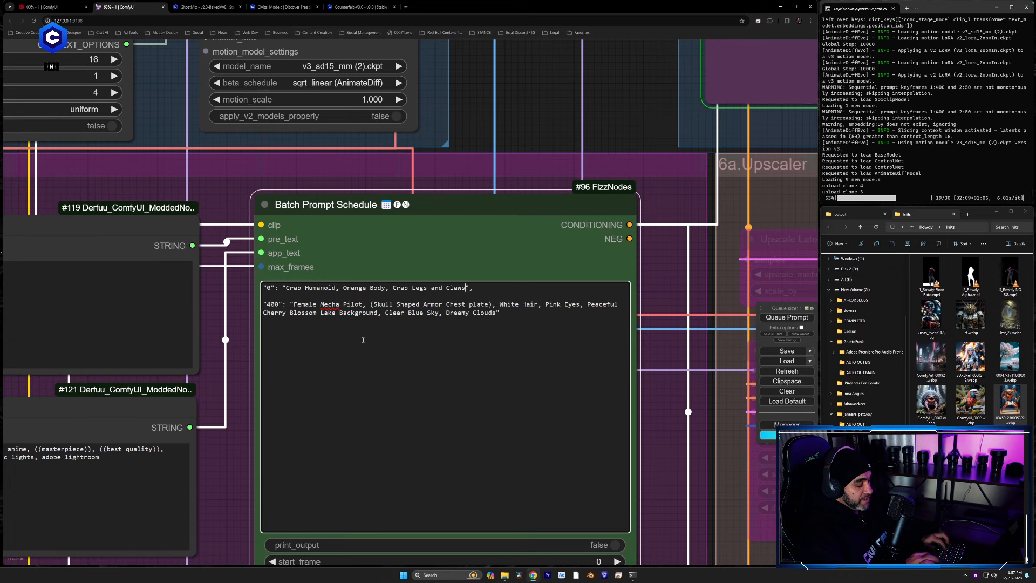
{"action": "type", "text": " on Head, Kar"}
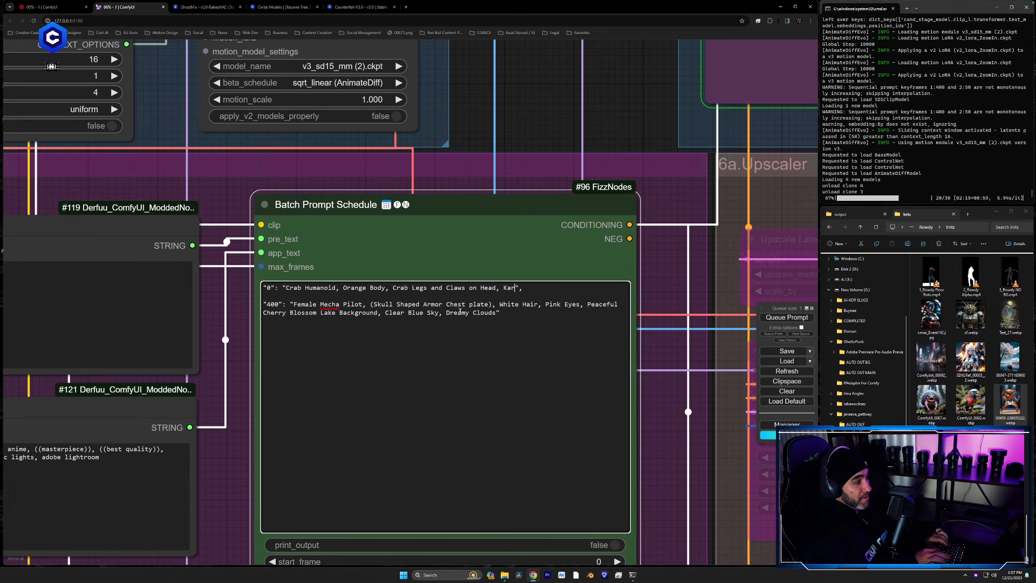
{"action": "type", "text": "ate Shorts,"}
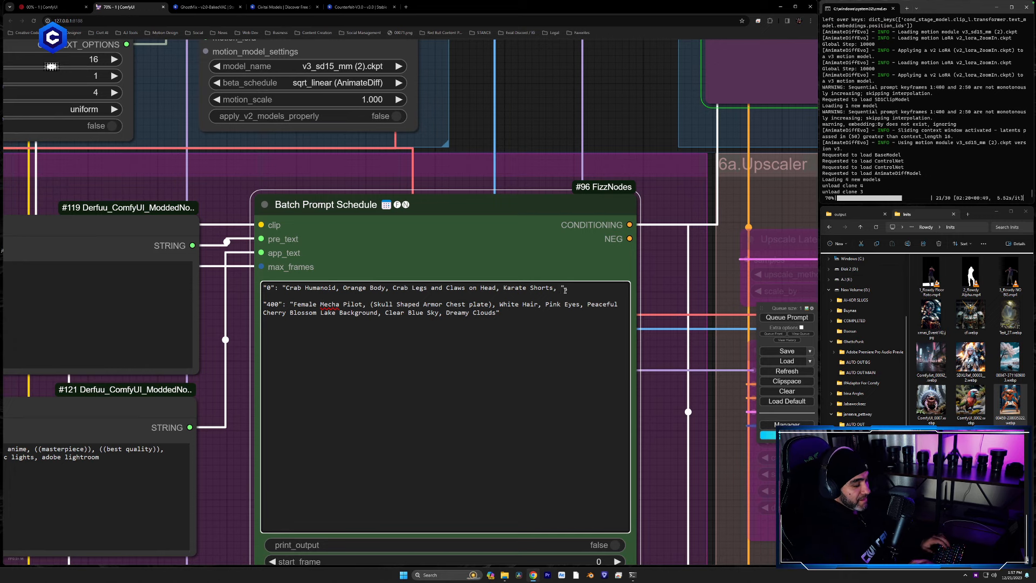
{"action": "type", "text": "Rave Background"}
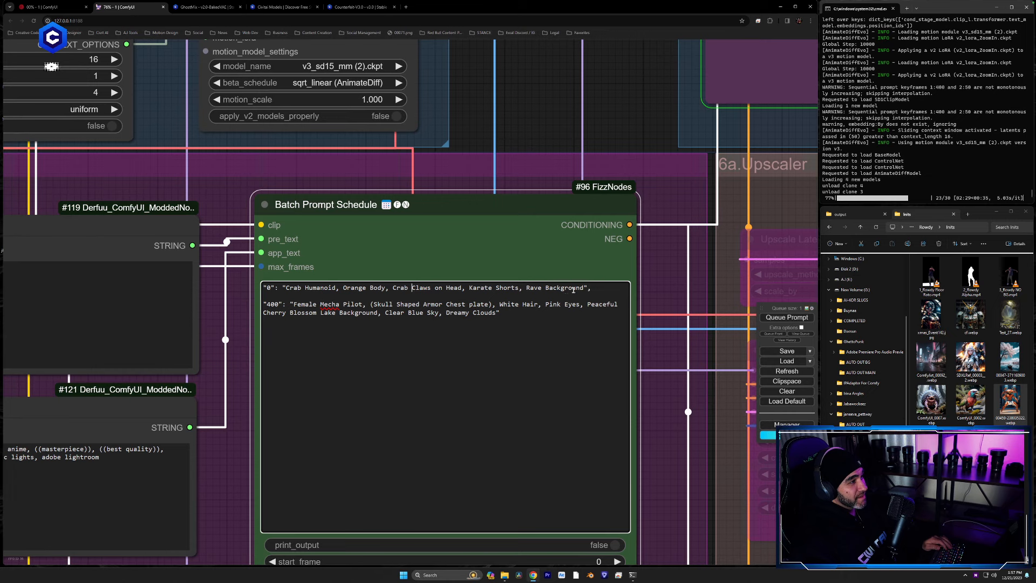
Step: Copy the crab humanoid description from frame 0 over the Female Mecha Pilot text in the frame 400 prompt
{"action": "left_click_drag", "start_coordinate": [303, 289], "coordinate": [489, 300]}
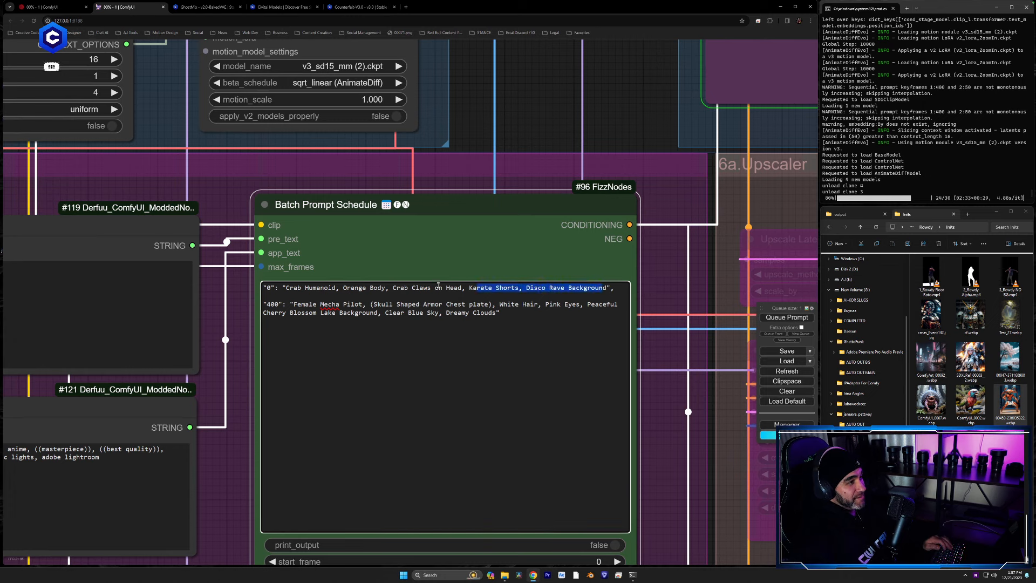
{"action": "left_click", "coordinate": [561, 294]}
{"action": "left_click_drag", "start_coordinate": [393, 280], "coordinate": [309, 288]}
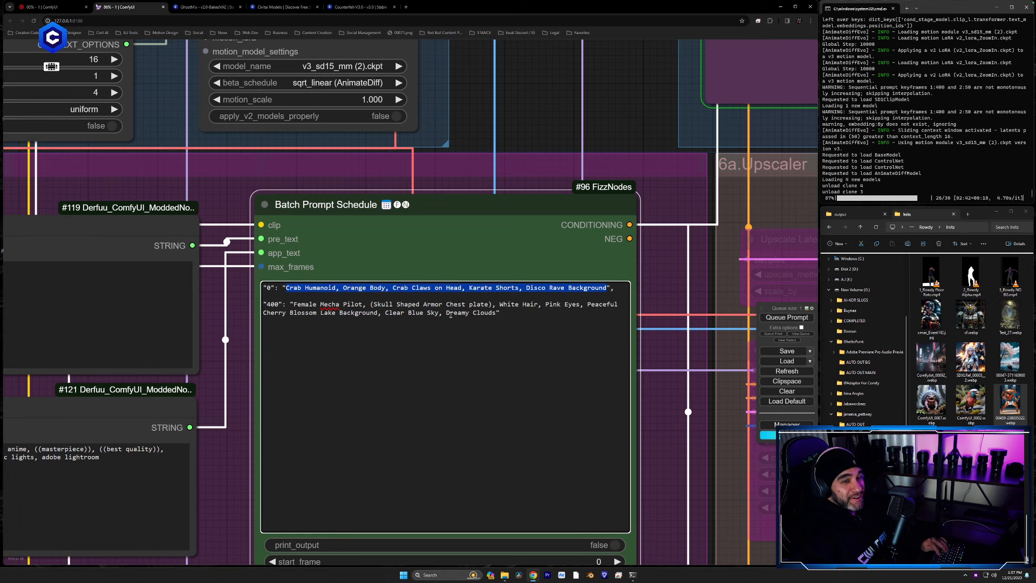
{"action": "left_click_drag", "start_coordinate": [494, 313], "coordinate": [283, 304]}
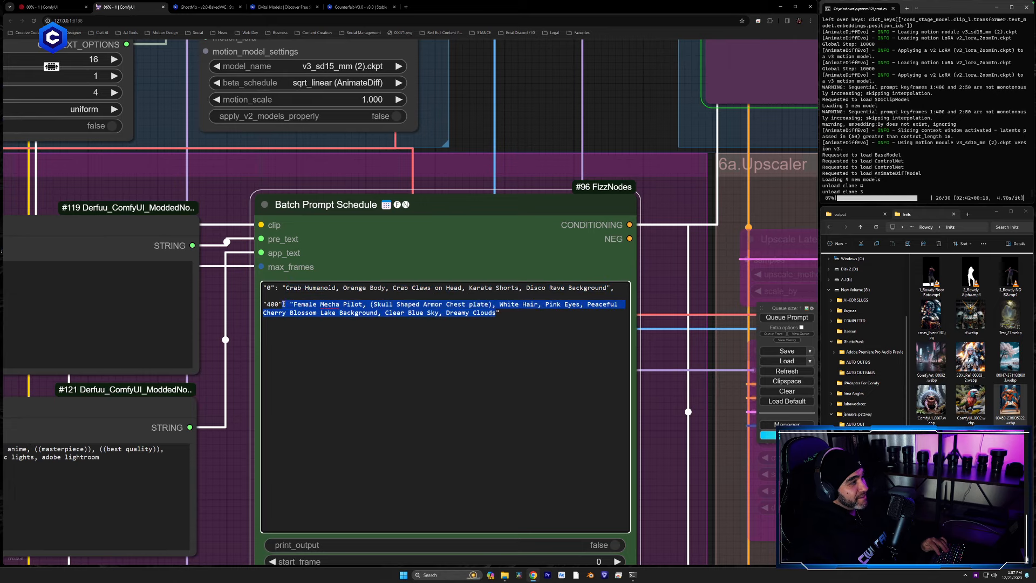
{"action": "type", "text": "Crab Humanoid, Orange Body, Crab Claws on Head, Karate Shorts, Disco Rave Background"}
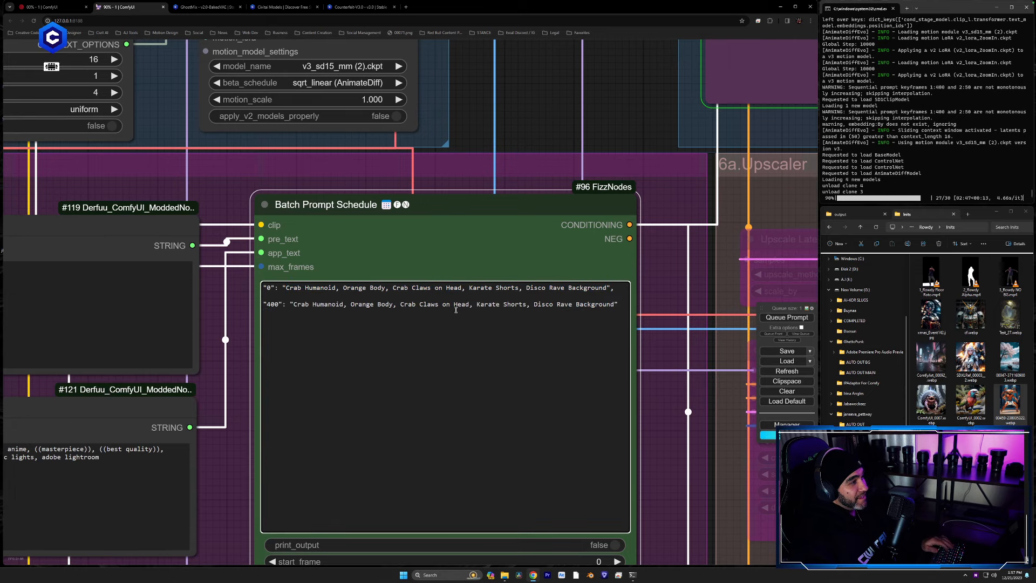
Step: Queue a generation with the crab humanoid prompt
{"action": "left_click_drag", "start_coordinate": [535, 163], "coordinate": [768, 391]}
{"action": "left_click_drag", "start_coordinate": [150, 370], "coordinate": [33, 112]}
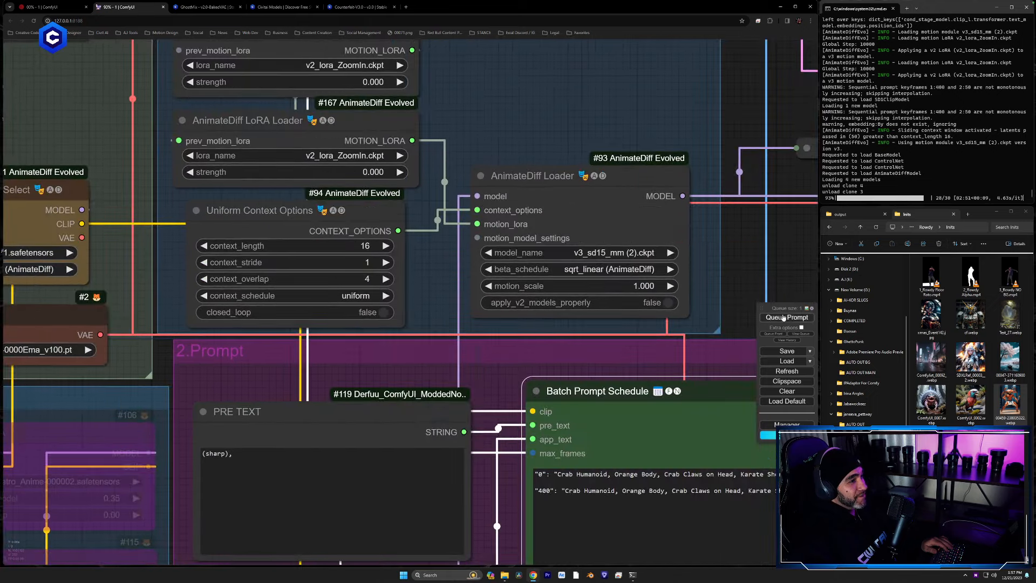
{"action": "left_click", "coordinate": [784, 317]}
Step: Set the Load Checkpoint model to helloyoung25d_V10f.safetensors and queue another generation
{"action": "left_click", "coordinate": [73, 251]}
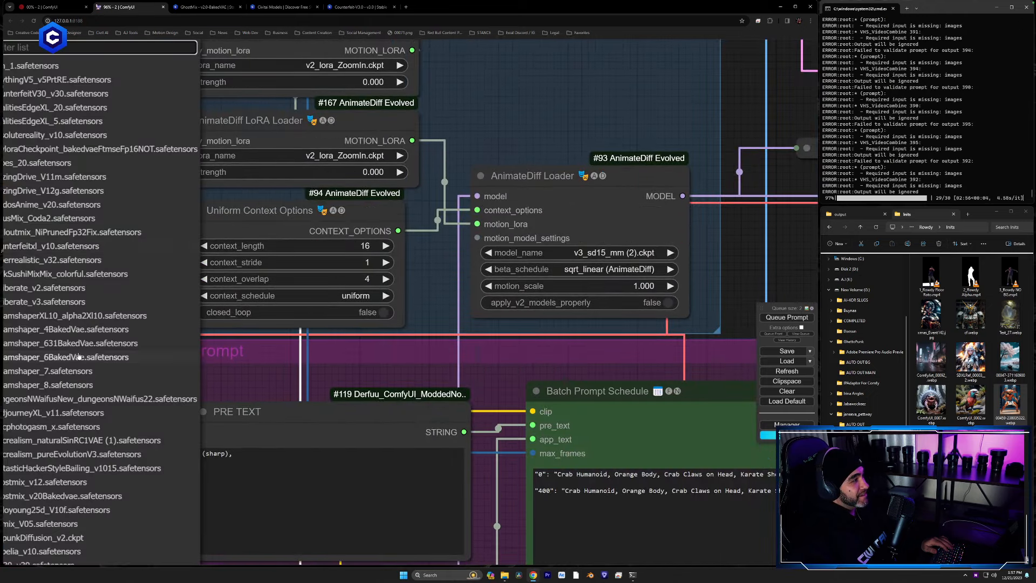
{"action": "left_click_drag", "start_coordinate": [255, 392], "coordinate": [540, 380]}
{"action": "left_click", "coordinate": [282, 253]}
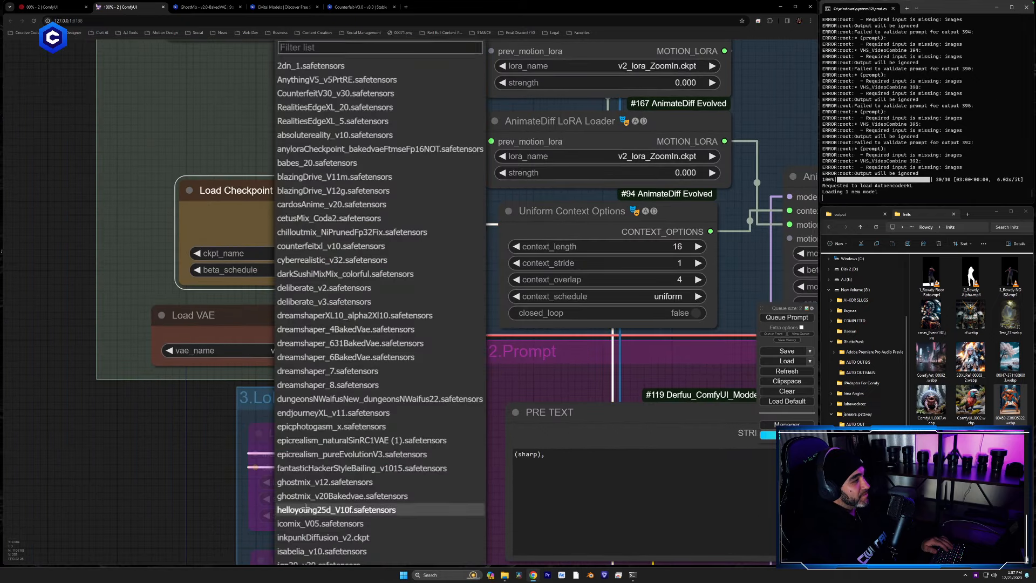
{"action": "left_click", "coordinate": [323, 509]}
{"action": "left_click", "coordinate": [797, 318]}
Step: Examine the new cherry blossom low-res output beside the earlier dancing-character videos
{"action": "left_click_drag", "start_coordinate": [742, 308], "coordinate": [331, 527]}
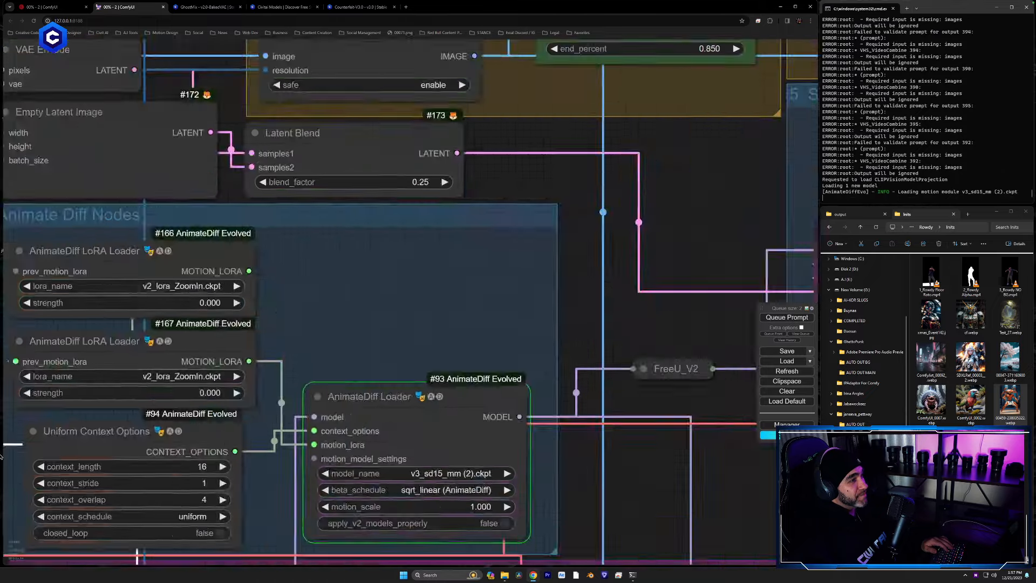
{"action": "left_click_drag", "start_coordinate": [701, 216], "coordinate": [381, 390]}
{"action": "left_click_drag", "start_coordinate": [551, 321], "coordinate": [18, 385]}
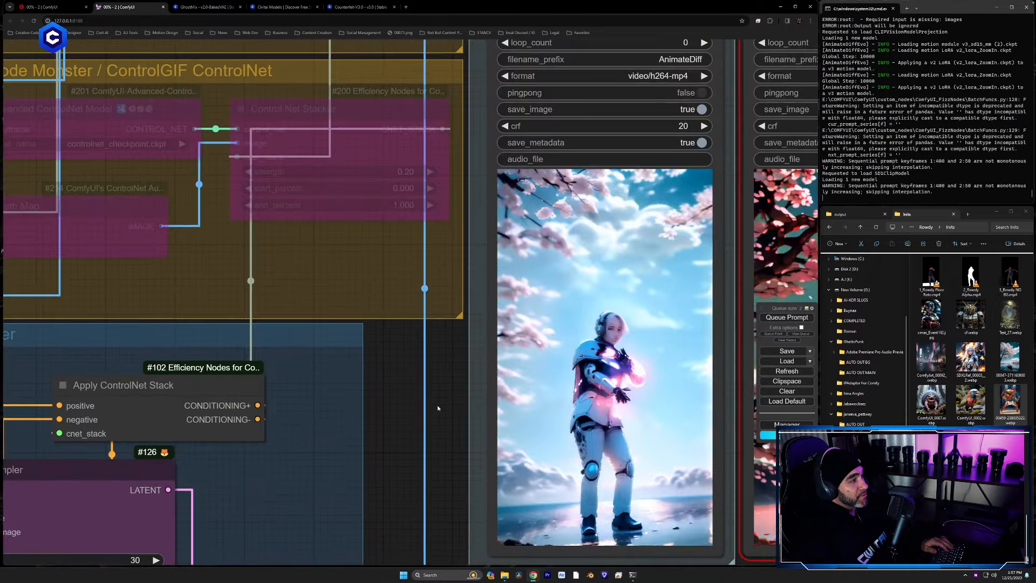
{"action": "left_click_drag", "start_coordinate": [290, 377], "coordinate": [114, 346]}
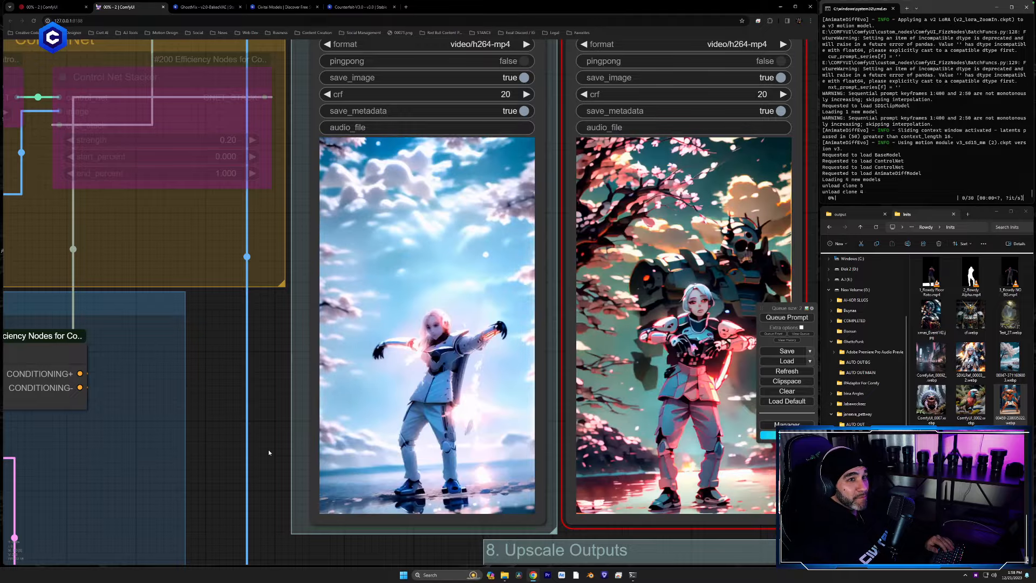
{"action": "left_click_drag", "start_coordinate": [269, 452], "coordinate": [156, 435]}
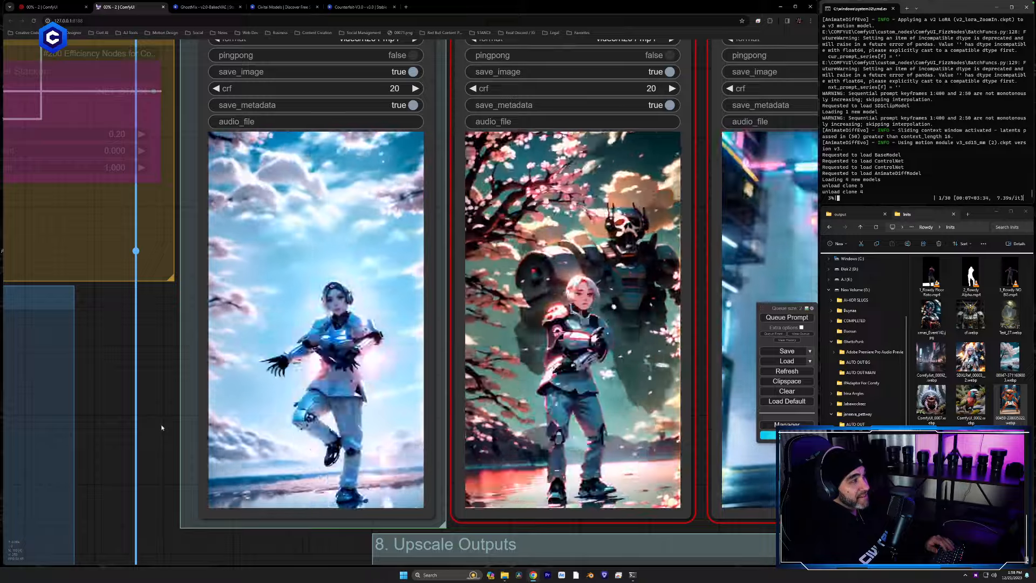
{"action": "scroll", "coordinate": [167, 421], "scroll_direction": "down", "scroll_amount": 1}
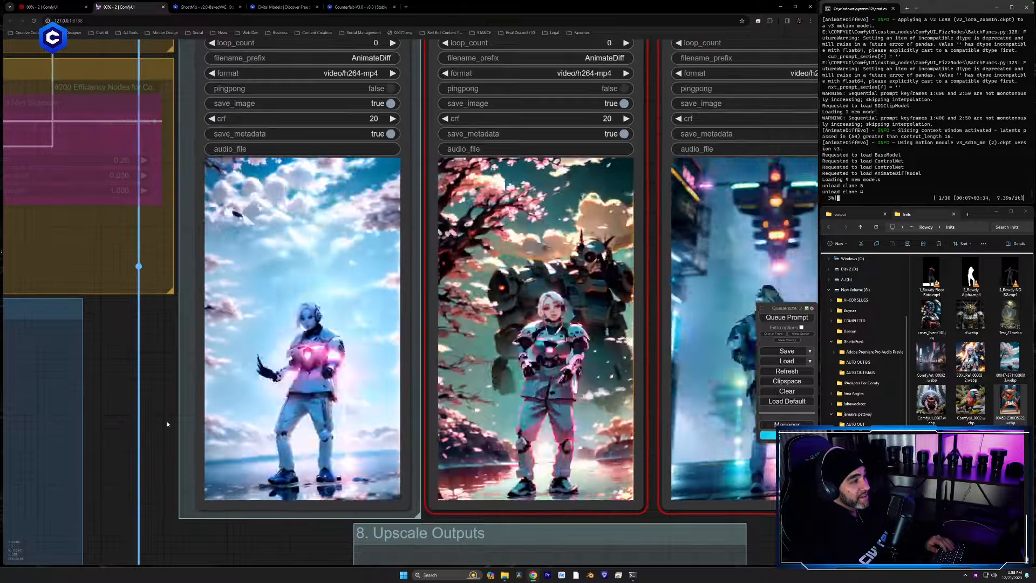
{"action": "left_click_drag", "start_coordinate": [299, 544], "coordinate": [296, 554]}
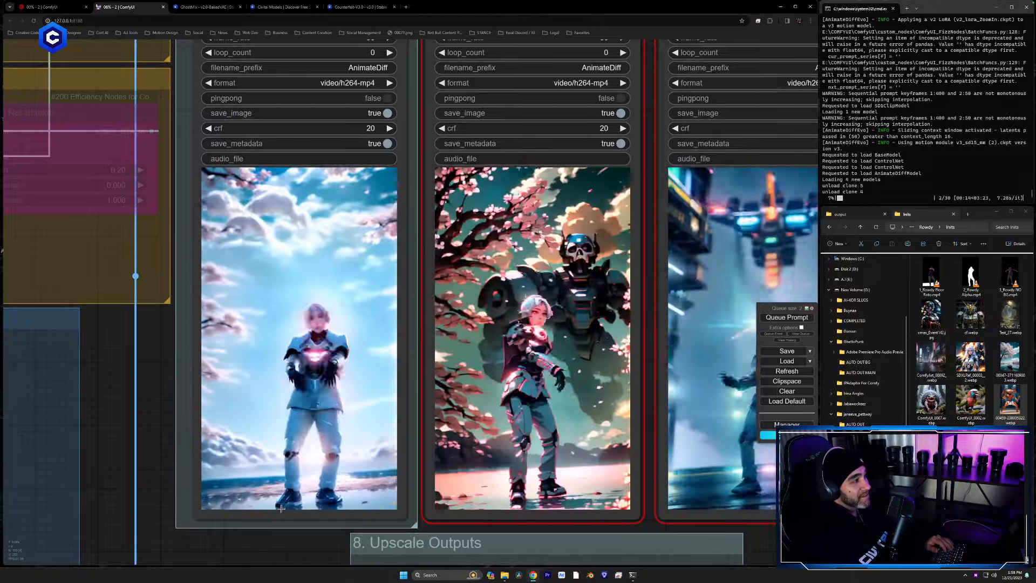
{"action": "scroll", "coordinate": [204, 437], "scroll_direction": "down", "scroll_amount": 2}
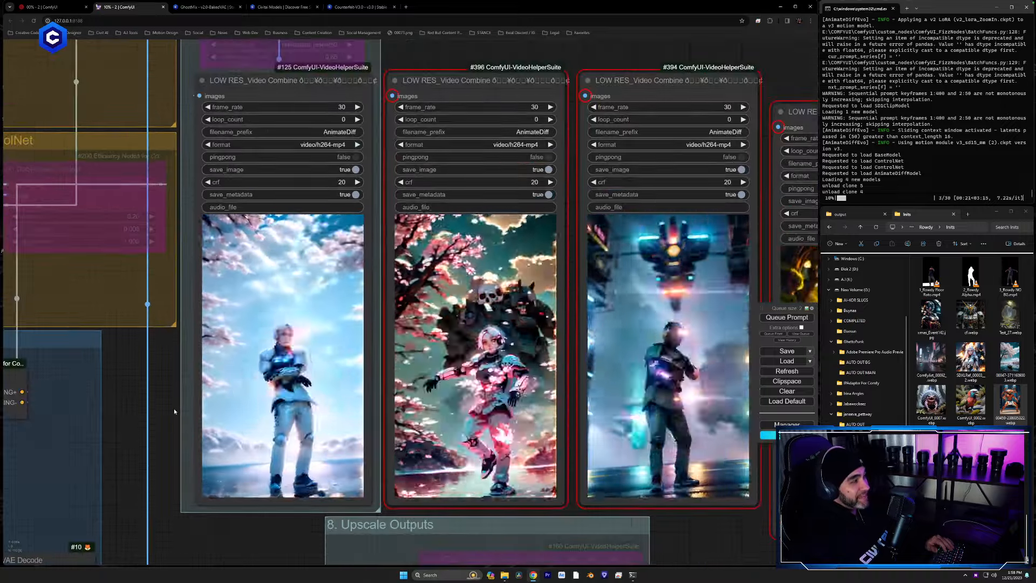
{"action": "scroll", "coordinate": [166, 406], "scroll_direction": "down", "scroll_amount": 1}
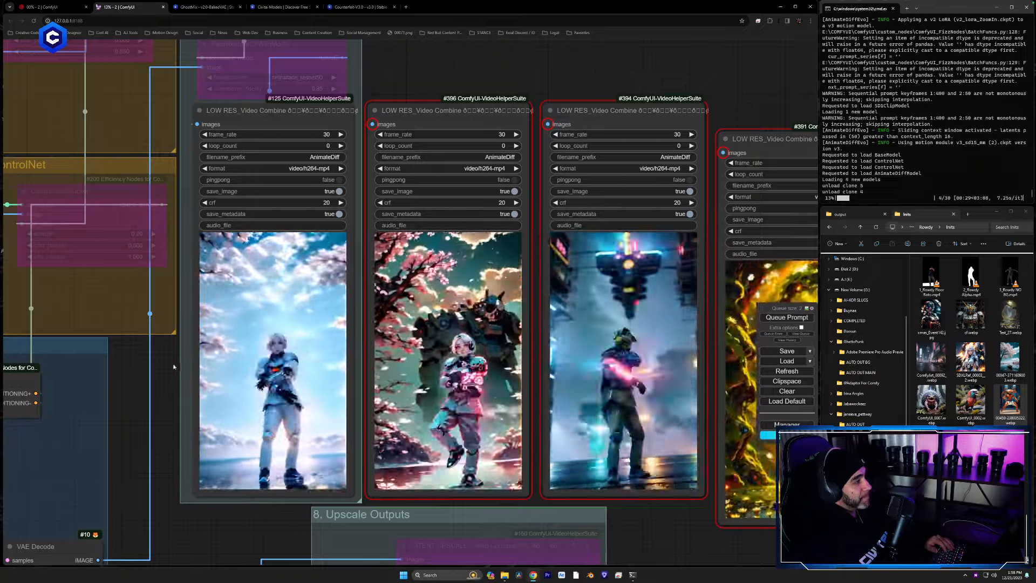
Step: Duplicate the cherry blossom Video Combine node in the Low-Res Outputs group and place the copy above the row of saved outputs
{"action": "scroll", "coordinate": [173, 372], "scroll_direction": "down", "scroll_amount": 5}
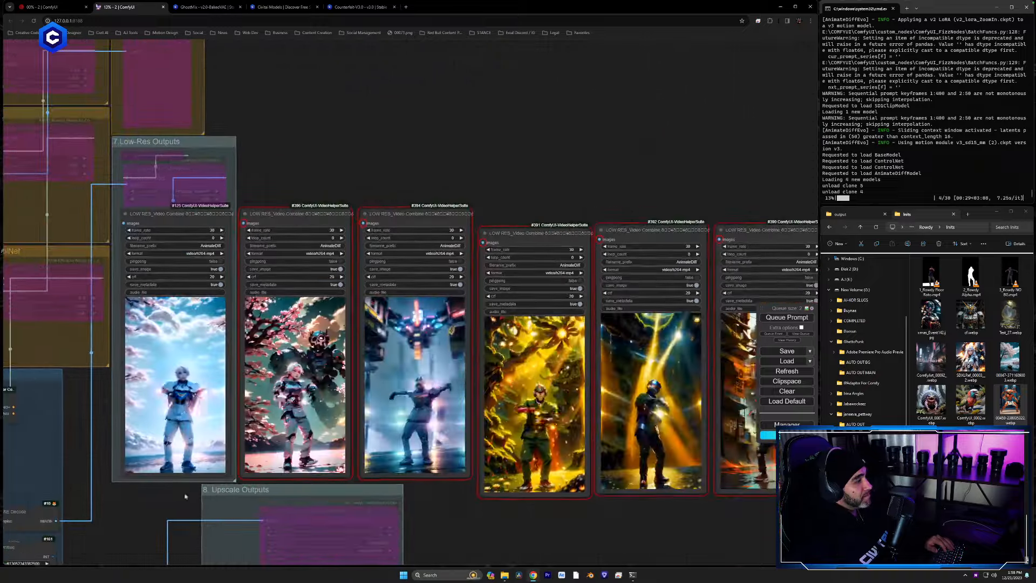
{"action": "left_click_drag", "start_coordinate": [181, 502], "coordinate": [83, 509]}
{"action": "mouse_move", "coordinate": [79, 220]}
{"action": "left_mouse_down"}
{"action": "mouse_move", "coordinate": [415, 53]}
{"action": "mouse_move", "coordinate": [455, 22]}
{"action": "left_mouse_up"}
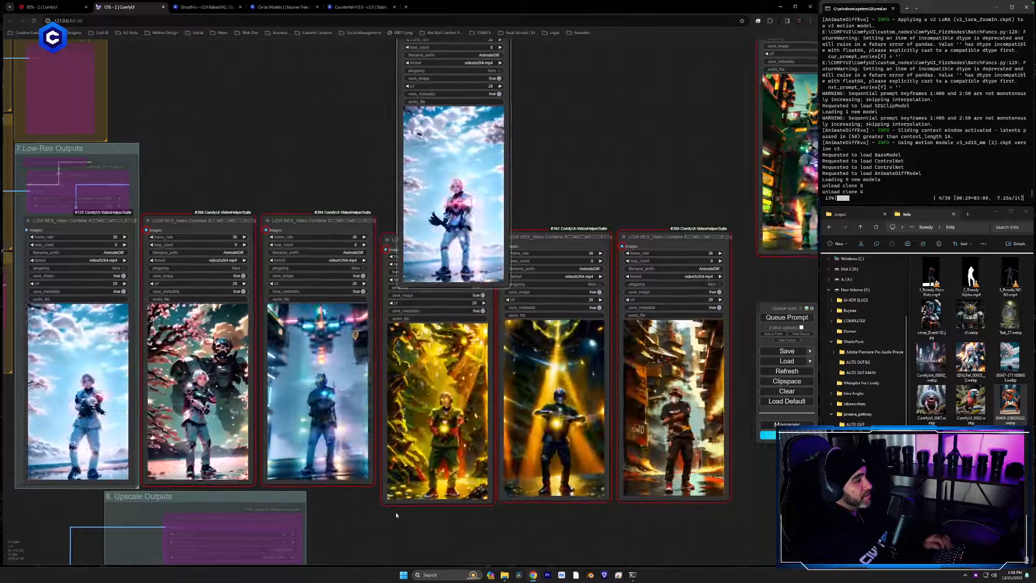
Step: Rearrange the saved output nodes into one row including the green mecha video, with the new cherry blossom copy at its start
{"action": "left_click_drag", "start_coordinate": [404, 510], "coordinate": [249, 509]}
{"action": "left_click_drag", "start_coordinate": [520, 314], "coordinate": [656, 350]}
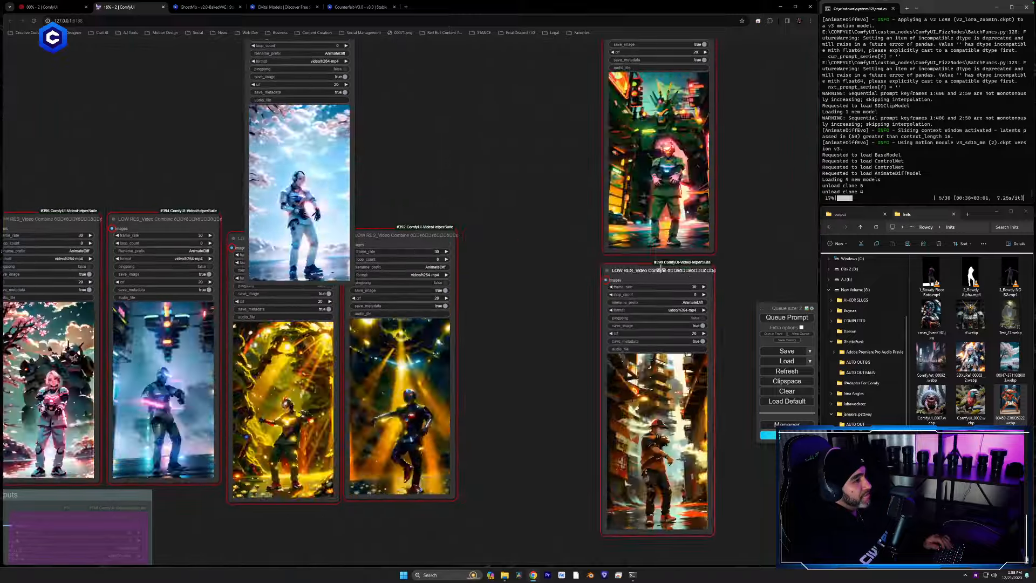
{"action": "left_click_drag", "start_coordinate": [421, 235], "coordinate": [490, 238]}
{"action": "left_click_drag", "start_coordinate": [668, 280], "coordinate": [788, 257]}
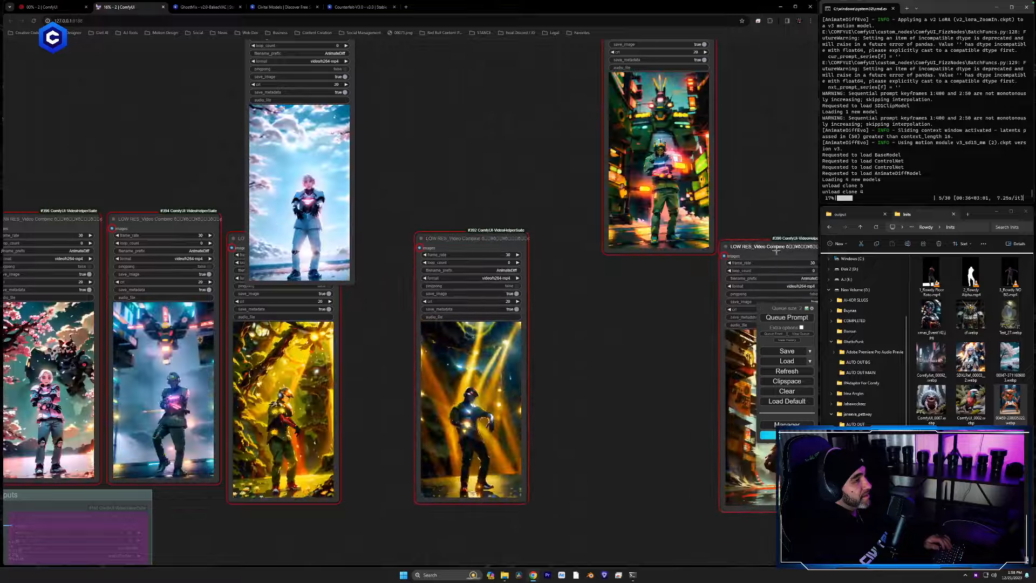
{"action": "scroll", "coordinate": [777, 121], "scroll_direction": "up", "scroll_amount": 3}
{"action": "scroll", "coordinate": [742, 137], "scroll_direction": "down", "scroll_amount": 4}
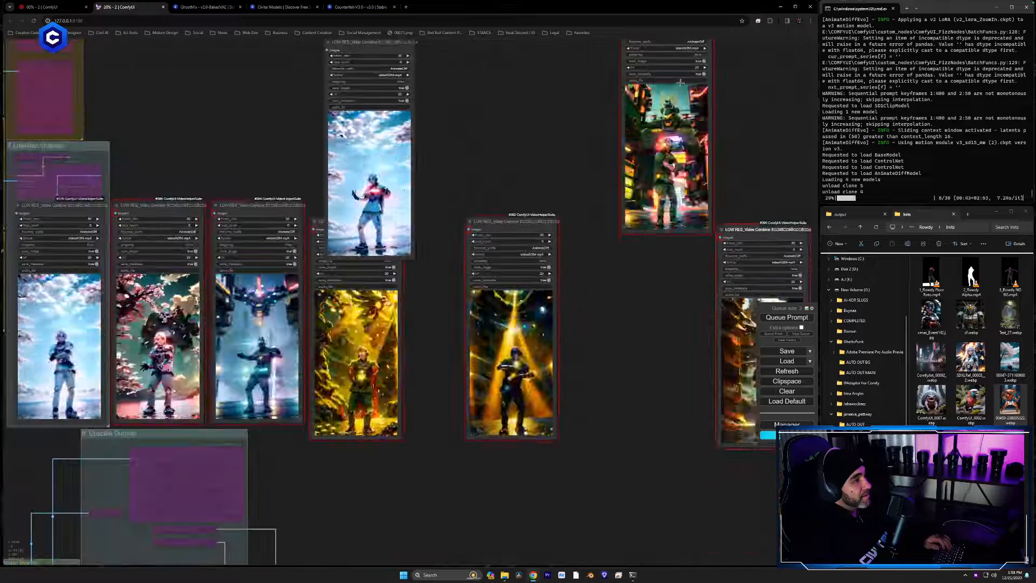
{"action": "left_click_drag", "start_coordinate": [693, 243], "coordinate": [637, 438]}
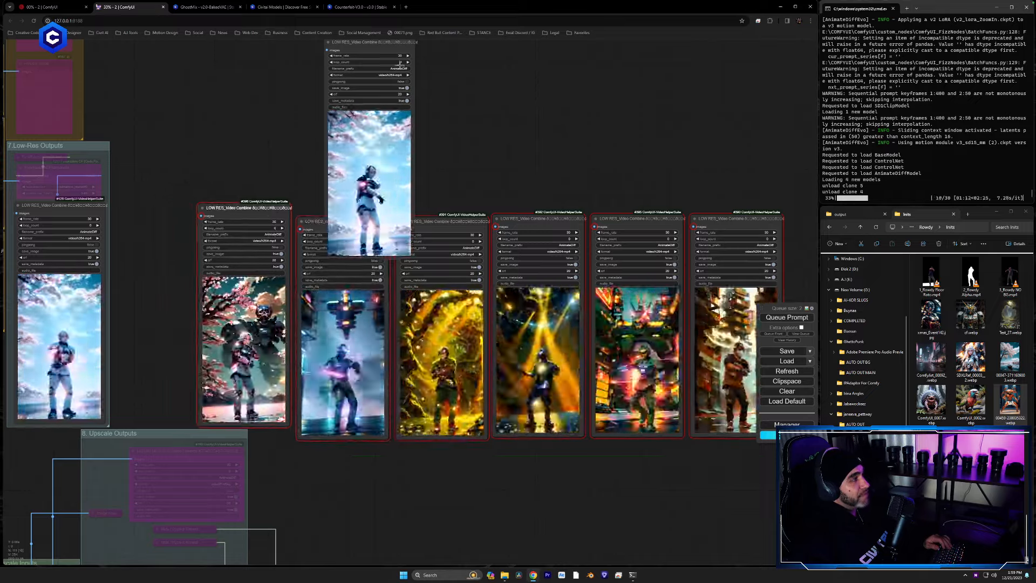
{"action": "left_click_drag", "start_coordinate": [386, 45], "coordinate": [150, 137]}
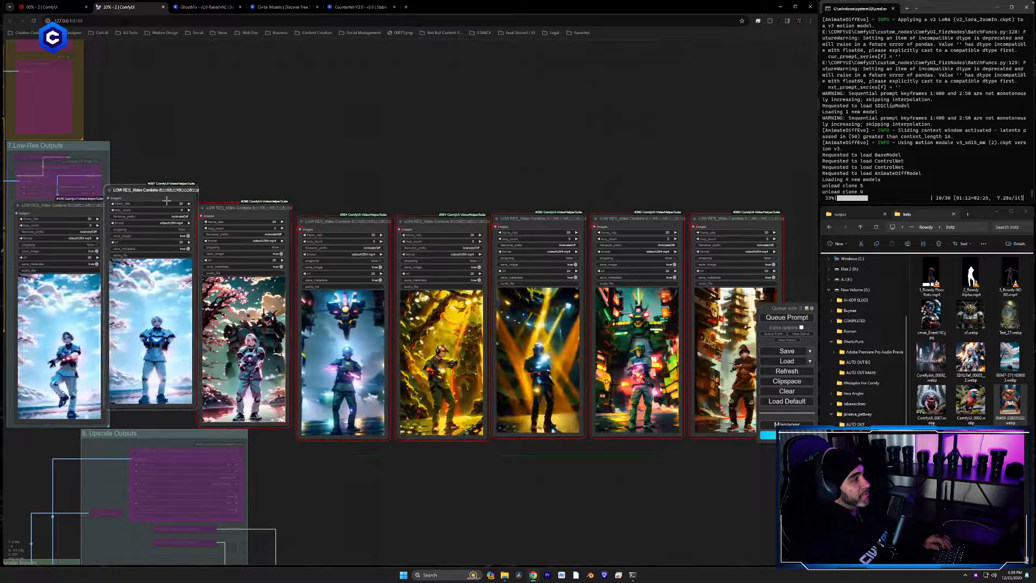
{"action": "left_click_drag", "start_coordinate": [630, 487], "coordinate": [562, 485]}
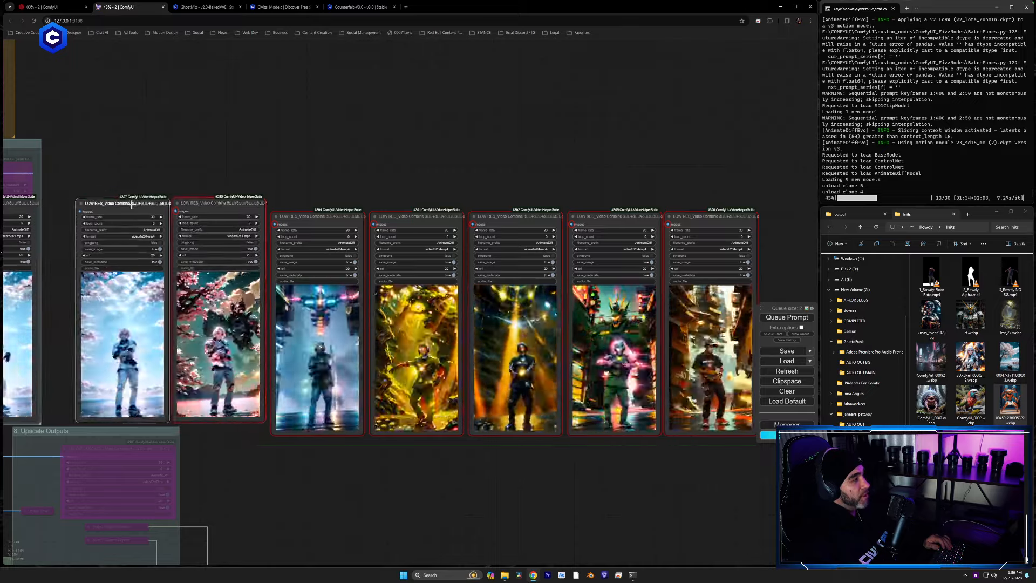
Step: Review the cherry blossom output, the sampler and prompt schedule, and the crab reference images used by the running generation
{"action": "scroll", "coordinate": [270, 155], "scroll_direction": "up", "scroll_amount": 5}
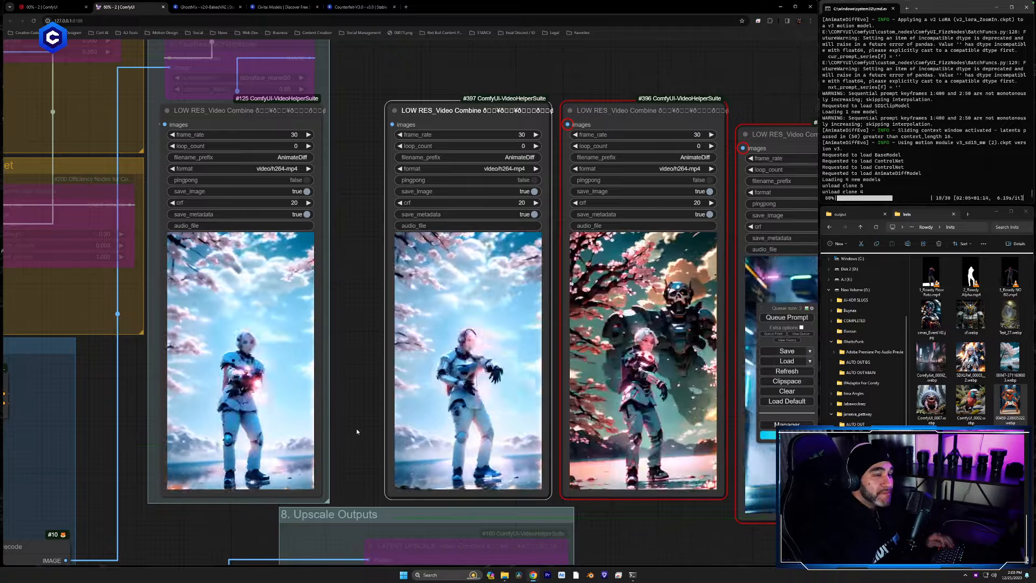
{"action": "left_click_drag", "start_coordinate": [357, 432], "coordinate": [368, 409]}
{"action": "scroll", "coordinate": [368, 409], "scroll_direction": "down", "scroll_amount": 5}
{"action": "left_click_drag", "start_coordinate": [253, 475], "coordinate": [430, 327]}
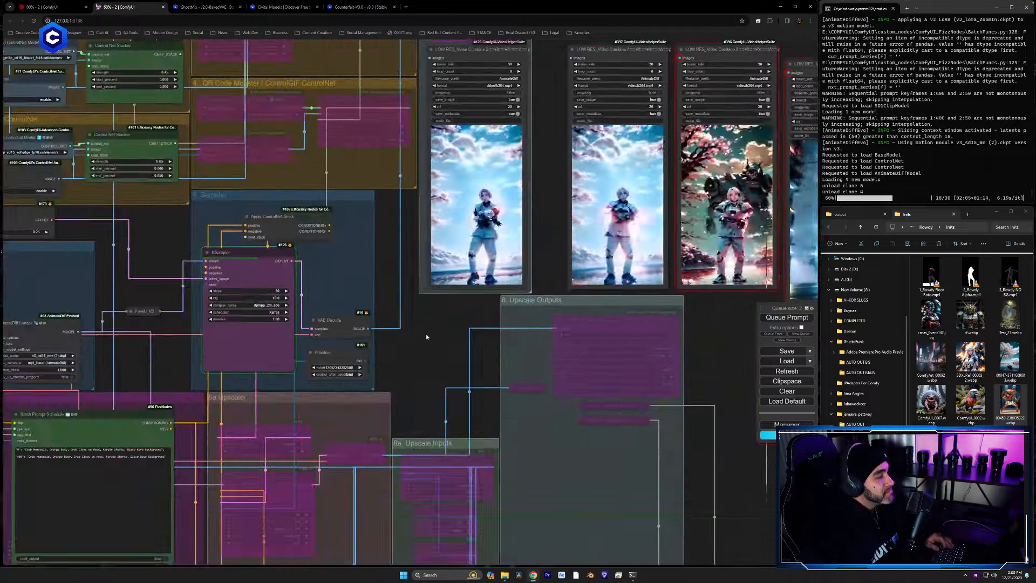
{"action": "left_click_drag", "start_coordinate": [416, 362], "coordinate": [501, 133]}
{"action": "scroll", "coordinate": [384, 425], "scroll_direction": "up", "scroll_amount": 2}
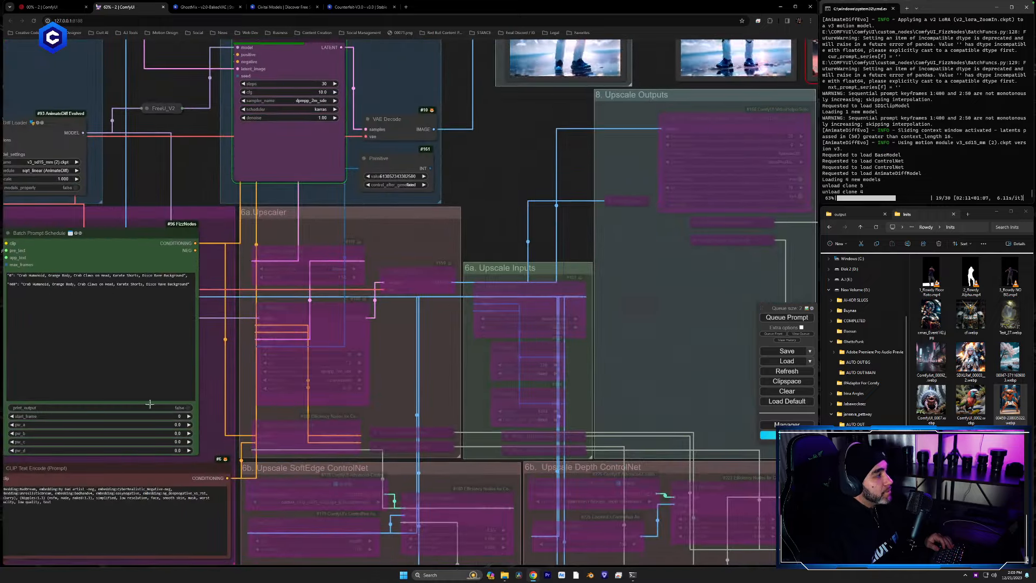
{"action": "left_click_drag", "start_coordinate": [202, 434], "coordinate": [391, 197]}
{"action": "left_click_drag", "start_coordinate": [455, 488], "coordinate": [458, 512]}
{"action": "scroll", "coordinate": [380, 357], "scroll_direction": "up", "scroll_amount": 1}
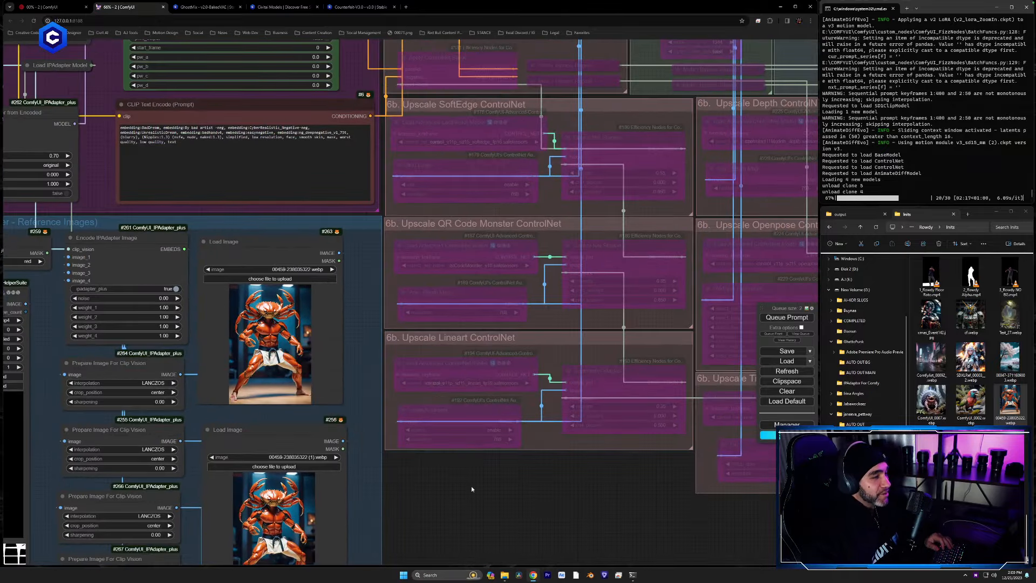
{"action": "scroll", "coordinate": [471, 488], "scroll_direction": "down", "scroll_amount": 2}
{"action": "left_click_drag", "start_coordinate": [488, 469], "coordinate": [712, 121]}
Step: Compare the current cherry blossom low-res output closely with the two saved cherry blossom videos beside it
{"action": "left_click_drag", "start_coordinate": [812, 75], "coordinate": [465, 441]}
{"action": "left_click_drag", "start_coordinate": [766, 259], "coordinate": [506, 354]}
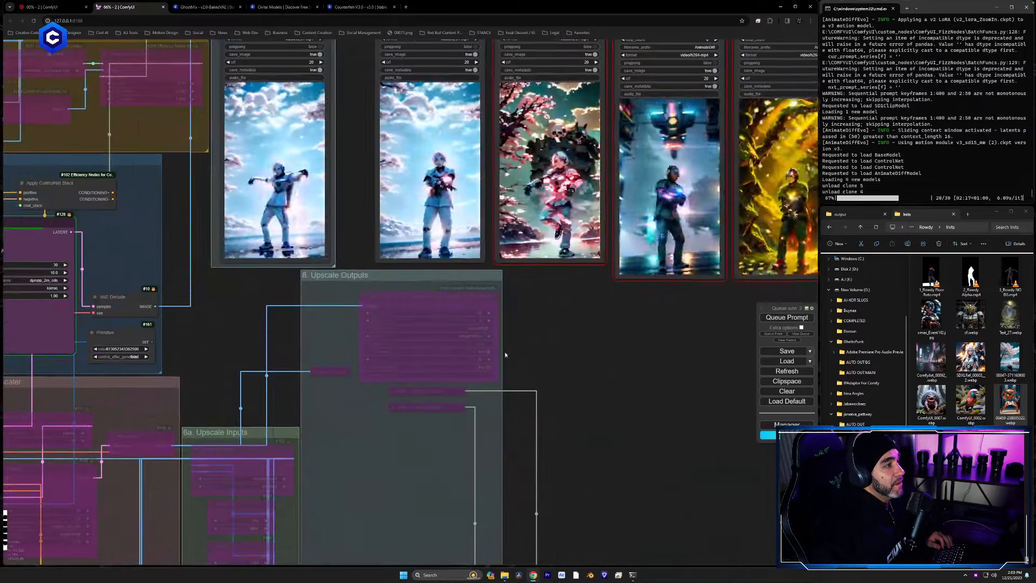
{"action": "scroll", "coordinate": [554, 304], "scroll_direction": "up", "scroll_amount": 3}
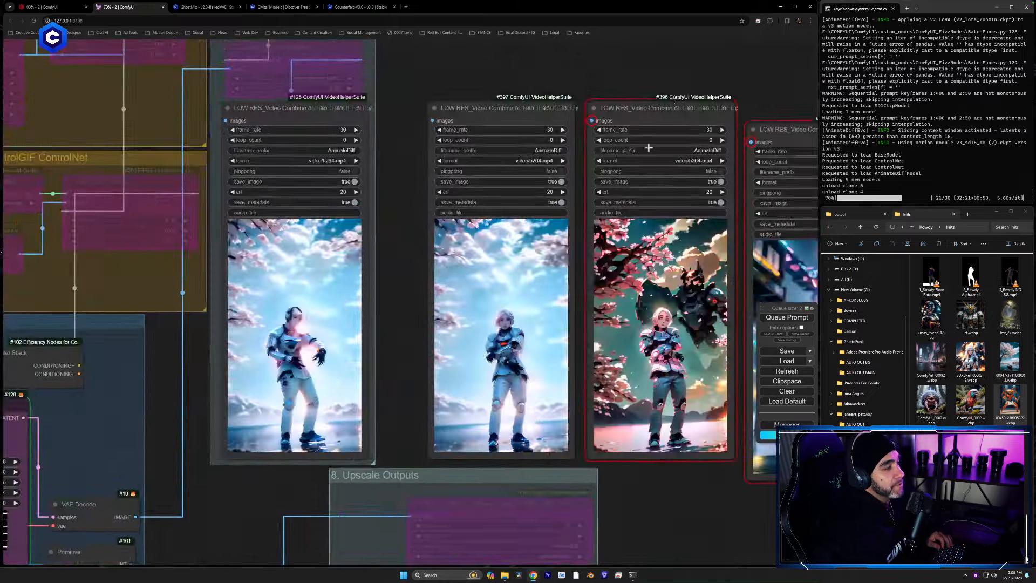
{"action": "left_click_drag", "start_coordinate": [747, 78], "coordinate": [694, 67]}
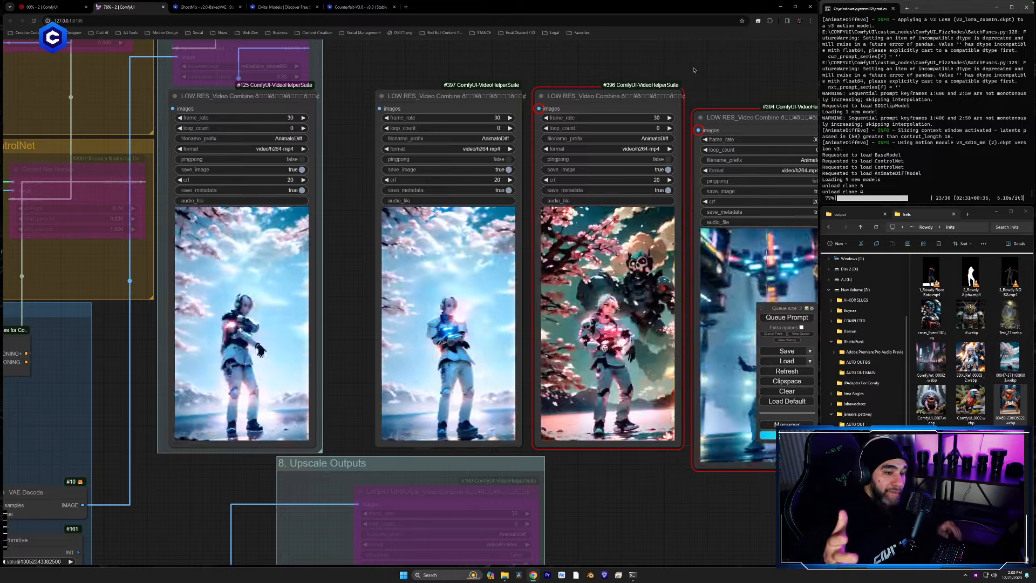
{"action": "scroll", "coordinate": [429, 441], "scroll_direction": "up", "scroll_amount": 1}
{"action": "scroll", "coordinate": [428, 441], "scroll_direction": "up", "scroll_amount": 2}
{"action": "left_click_drag", "start_coordinate": [660, 493], "coordinate": [625, 518]}
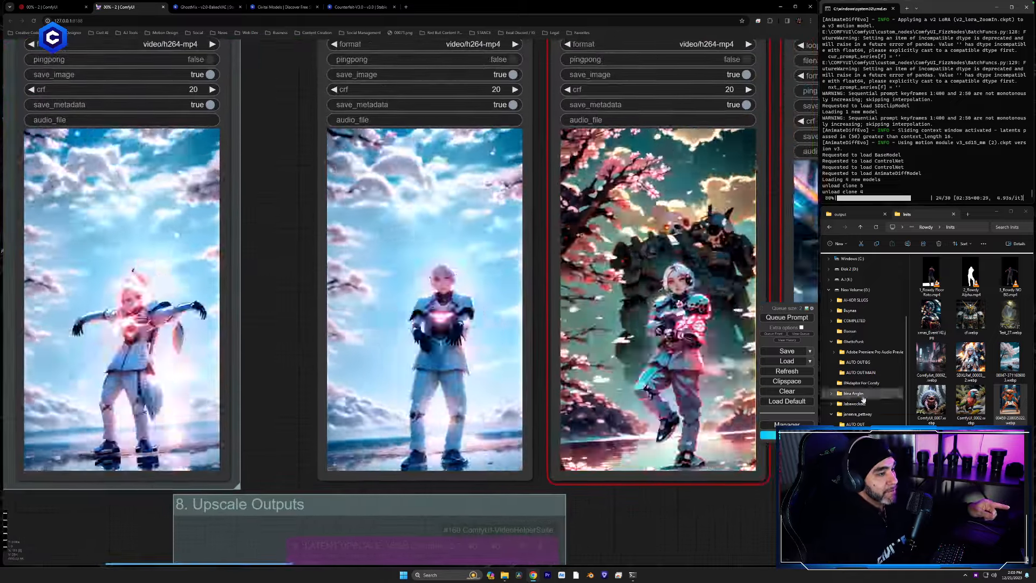
Step: View the flaming-haired cyborg and pink tree lake reference images at full size, closing each one after comparing it with the outputs
{"action": "double_click", "coordinate": [971, 358]}
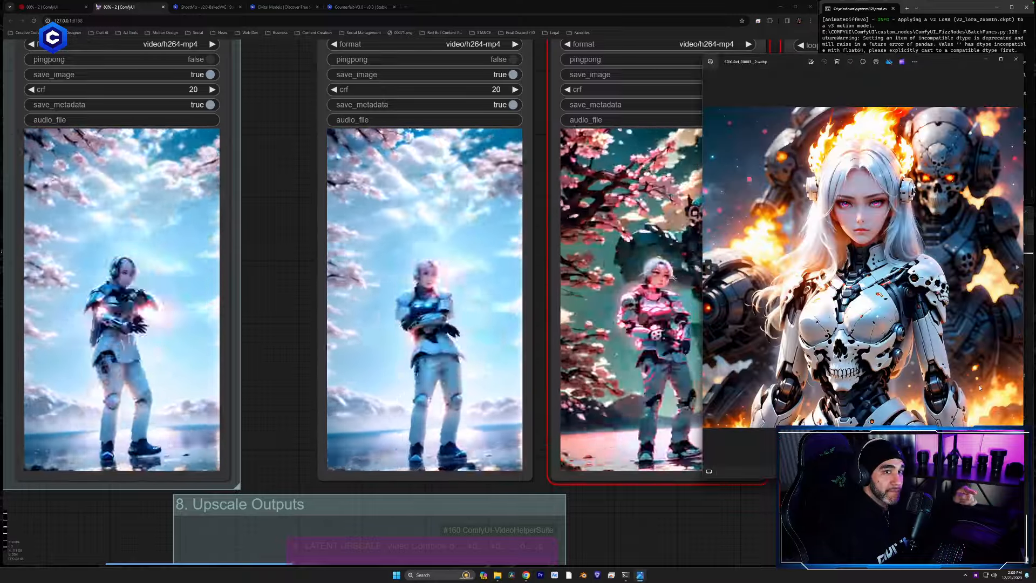
{"action": "left_click", "coordinate": [1021, 62]}
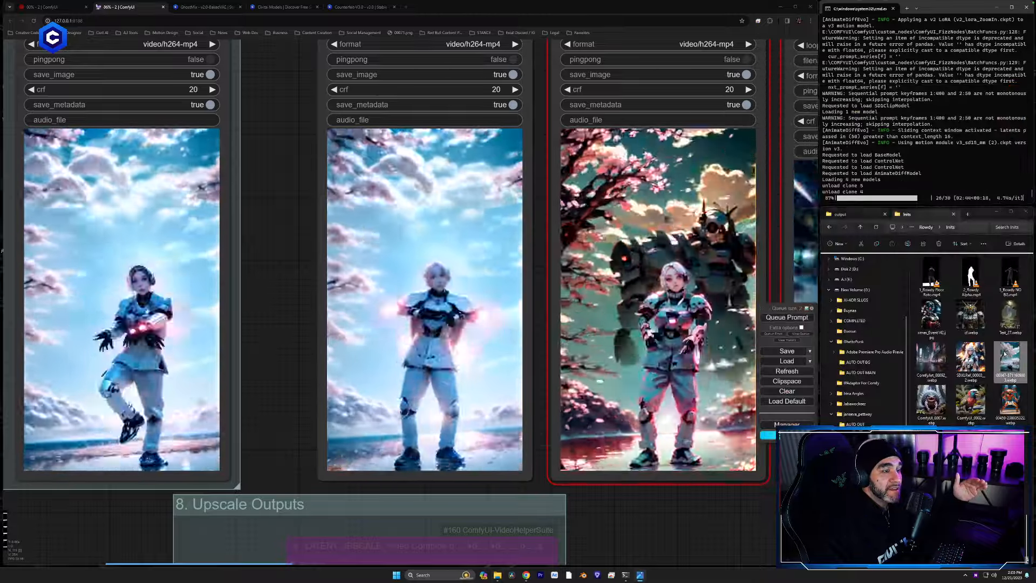
{"action": "double_click", "coordinate": [1009, 358]}
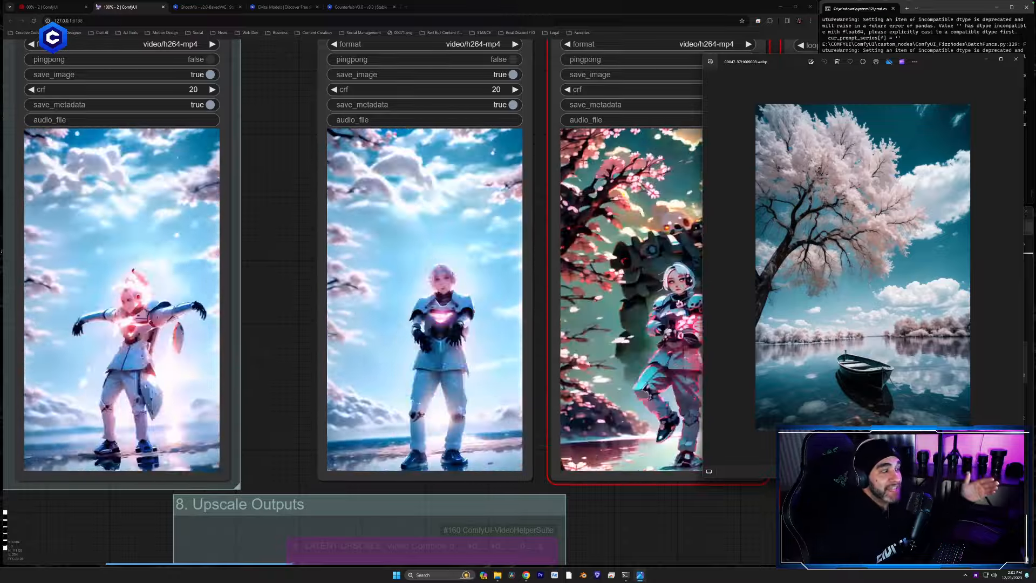
{"action": "left_click", "coordinate": [1016, 60]}
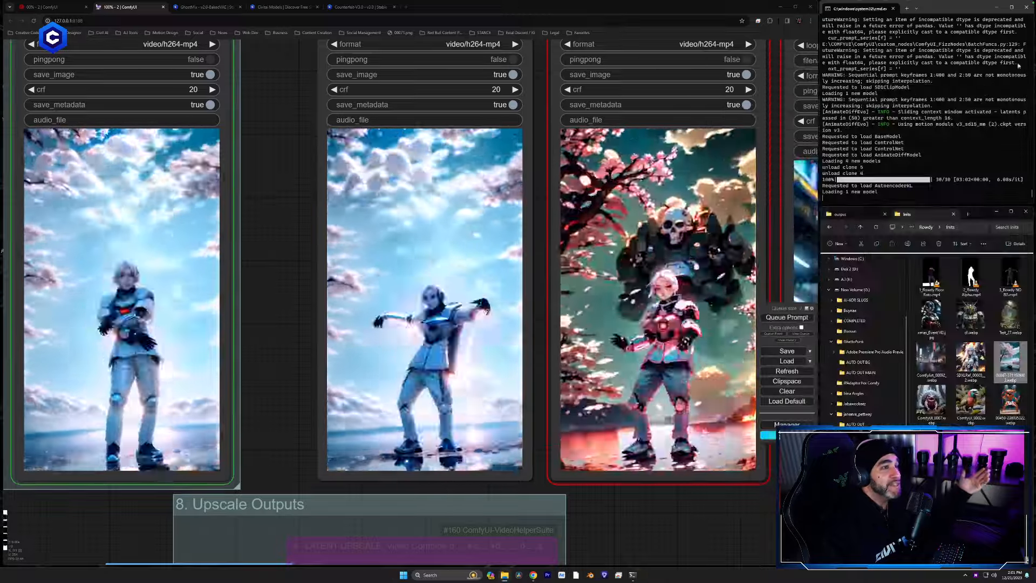
Step: Examine the new crab low-res output beside the saved cherry blossom videos
{"action": "left_click_drag", "start_coordinate": [284, 312], "coordinate": [453, 298]}
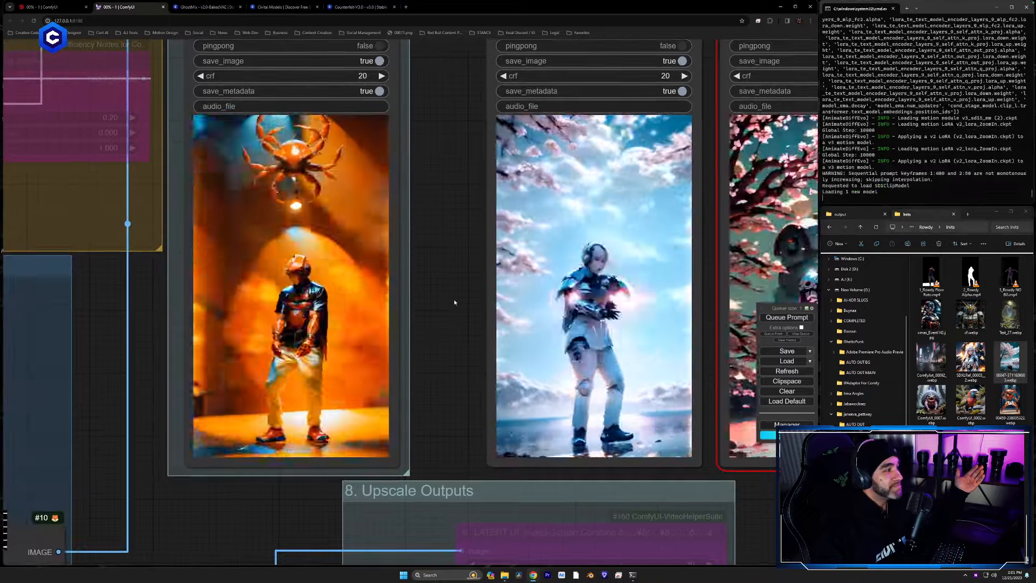
{"action": "scroll", "coordinate": [458, 299], "scroll_direction": "up", "scroll_amount": 1}
{"action": "left_click_drag", "start_coordinate": [457, 300], "coordinate": [451, 312]}
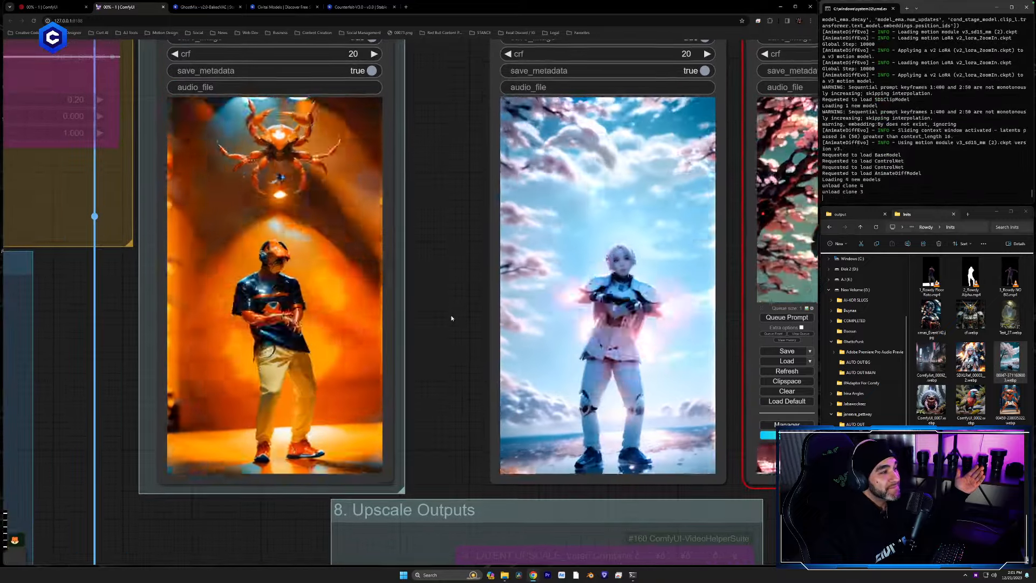
{"action": "scroll", "coordinate": [451, 181], "scroll_direction": "down", "scroll_amount": 5}
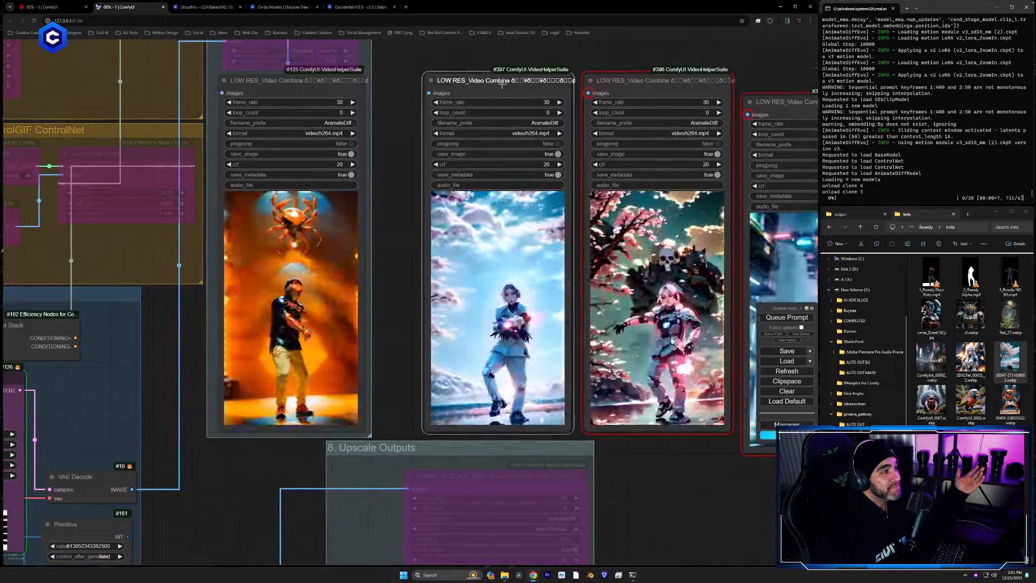
{"action": "left_click_drag", "start_coordinate": [501, 84], "coordinate": [506, 85]}
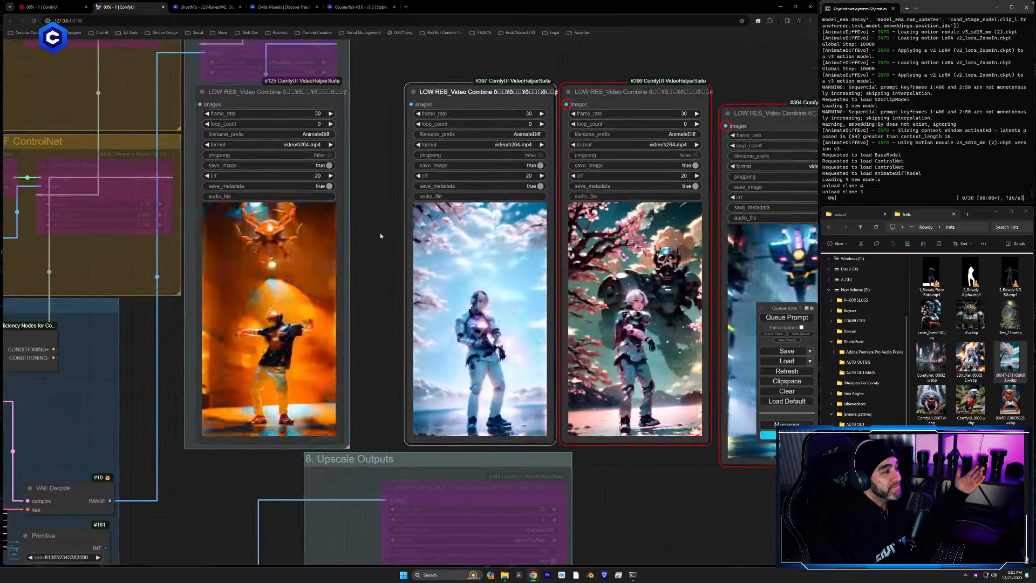
Step: Duplicate the crab Video Combine node from the Low-Res Outputs group and place the copy above the row of saved outputs
{"action": "left_click_drag", "start_coordinate": [380, 232], "coordinate": [180, 428]}
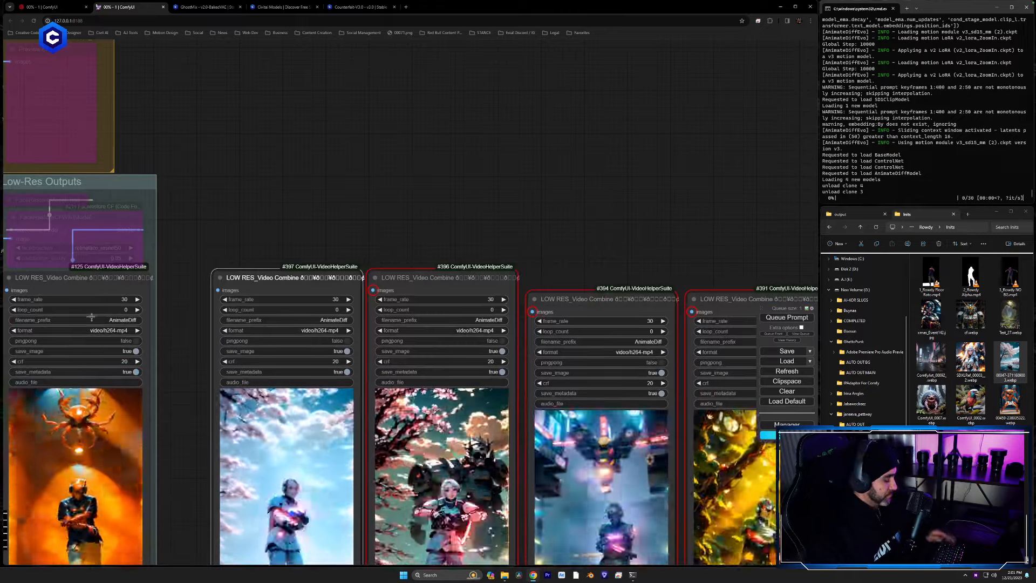
{"action": "left_click_drag", "start_coordinate": [75, 307], "coordinate": [302, 49]}
{"action": "left_click_drag", "start_coordinate": [405, 140], "coordinate": [395, 241]}
{"action": "mouse_move", "coordinate": [299, 119]}
{"action": "left_mouse_down"}
{"action": "mouse_move", "coordinate": [322, 38]}
{"action": "mouse_move", "coordinate": [294, 18]}
{"action": "left_mouse_up"}
{"action": "left_click_drag", "start_coordinate": [285, 22], "coordinate": [281, 21]}
Step: Examine the crab dancer output up close and compare it with the cherry blossom video and the next crab version
{"action": "left_click_drag", "start_coordinate": [178, 527], "coordinate": [514, 283]}
{"action": "scroll", "coordinate": [474, 290], "scroll_direction": "up", "scroll_amount": 5}
{"action": "scroll", "coordinate": [509, 278], "scroll_direction": "up", "scroll_amount": 1}
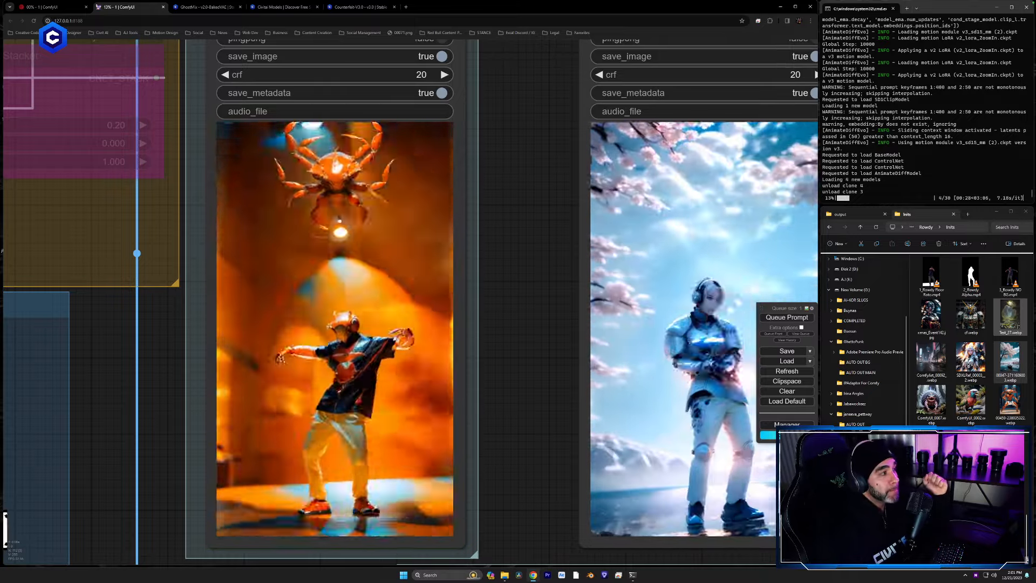
{"action": "scroll", "coordinate": [521, 277], "scroll_direction": "down", "scroll_amount": 2}
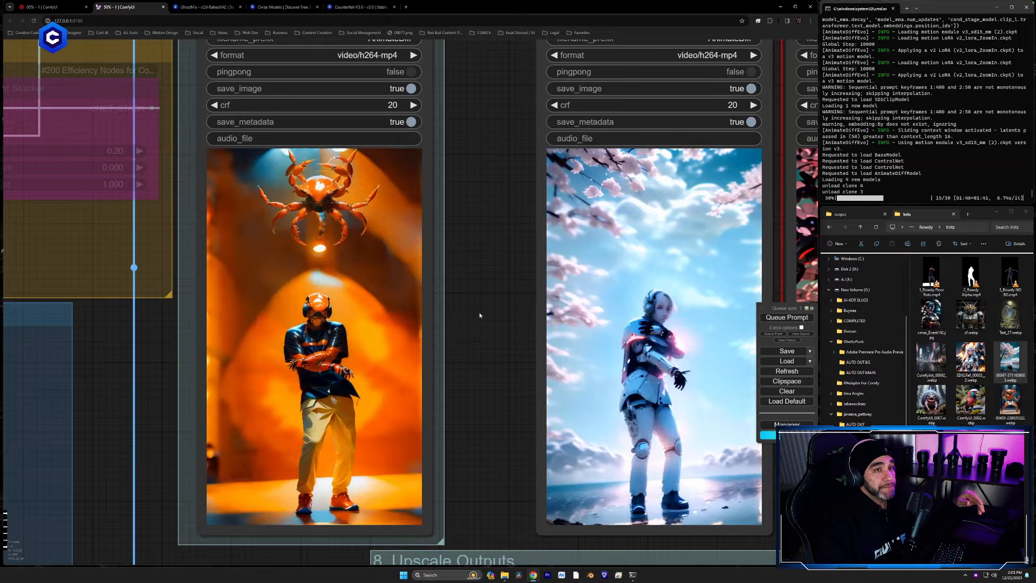
{"action": "scroll", "coordinate": [458, 325], "scroll_direction": "down", "scroll_amount": 3}
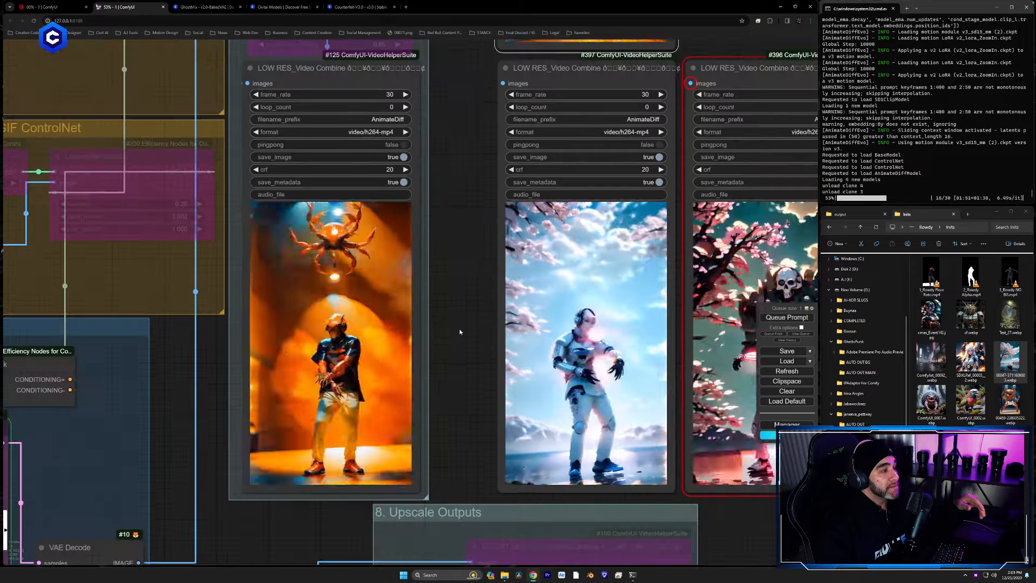
{"action": "left_click_drag", "start_coordinate": [460, 331], "coordinate": [478, 300]}
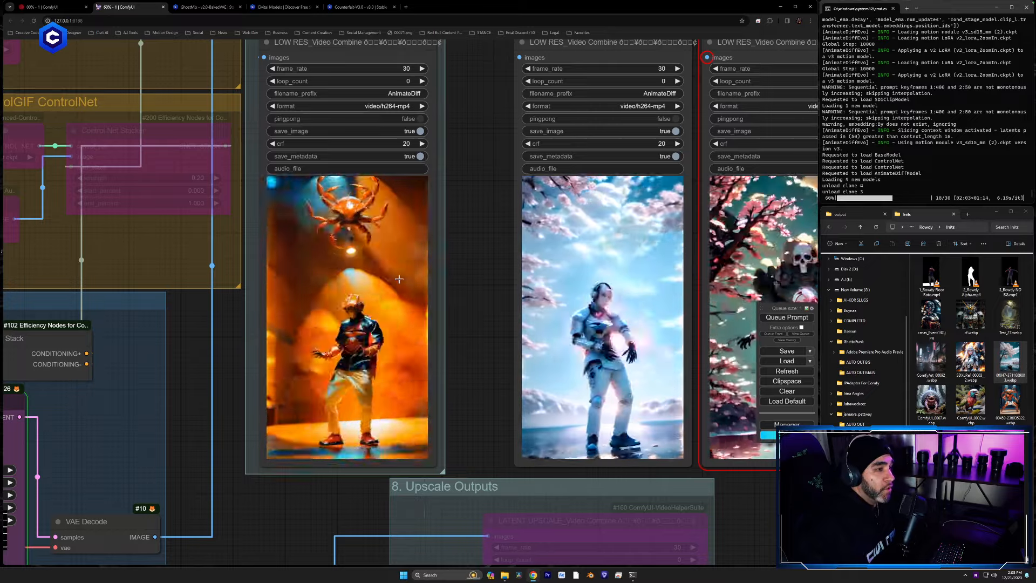
{"action": "left_click_drag", "start_coordinate": [496, 298], "coordinate": [446, 317]}
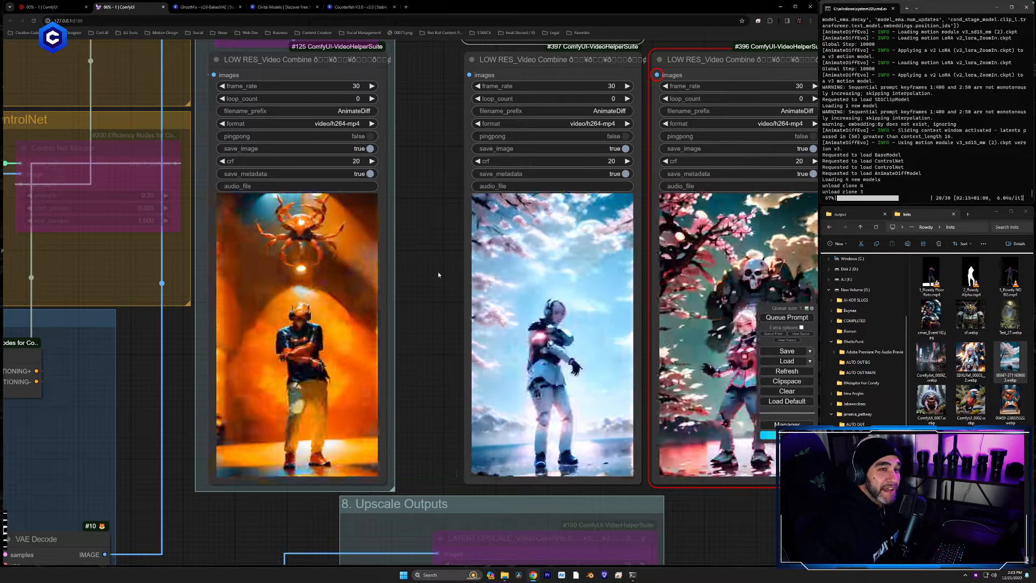
{"action": "scroll", "coordinate": [420, 306], "scroll_direction": "up", "scroll_amount": 3}
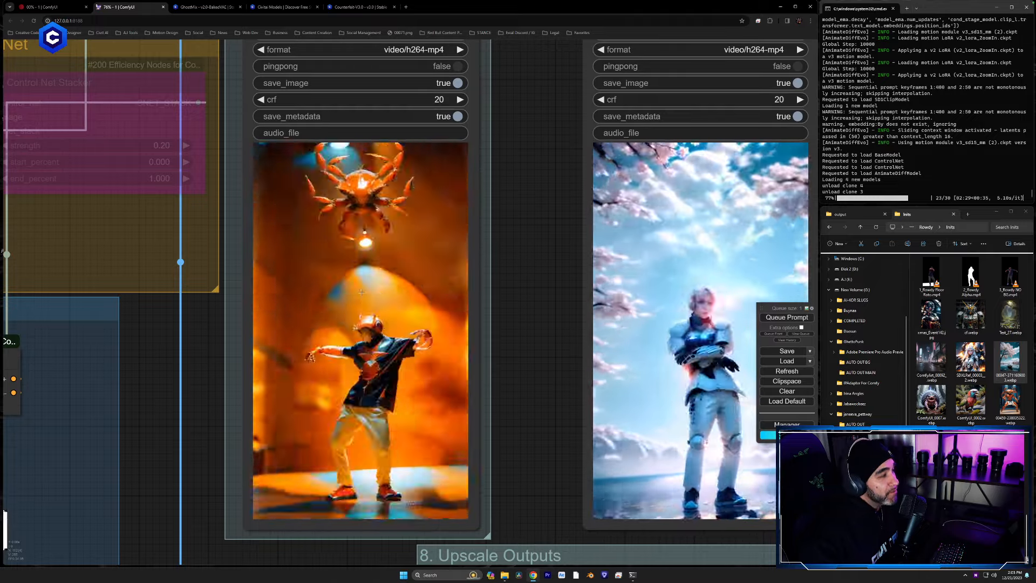
{"action": "left_click_drag", "start_coordinate": [514, 321], "coordinate": [531, 309]}
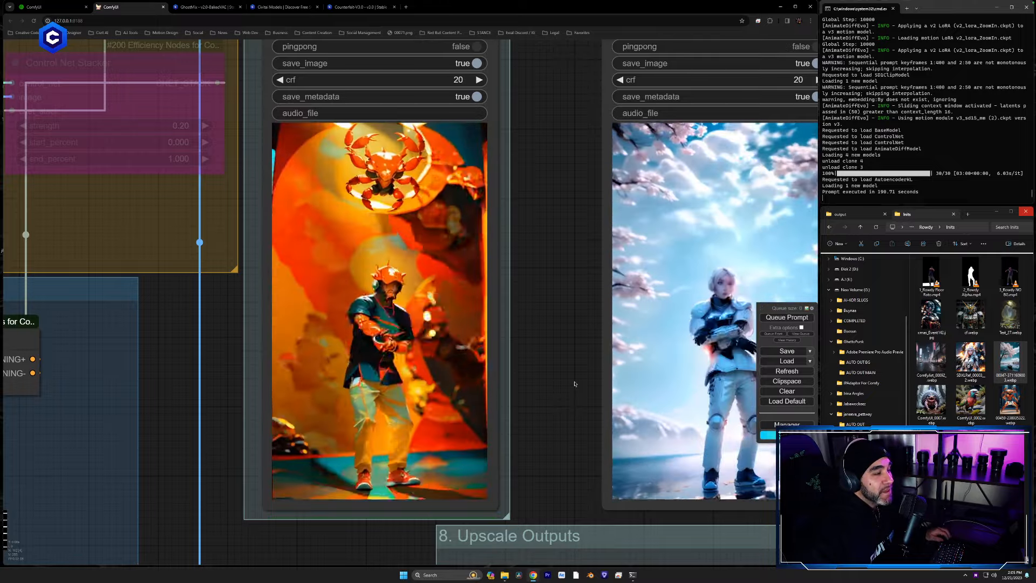
Step: Replace the first IPAdapter reference image with ComfyUI_0007.webp
{"action": "left_click_drag", "start_coordinate": [575, 384], "coordinate": [784, 59]}
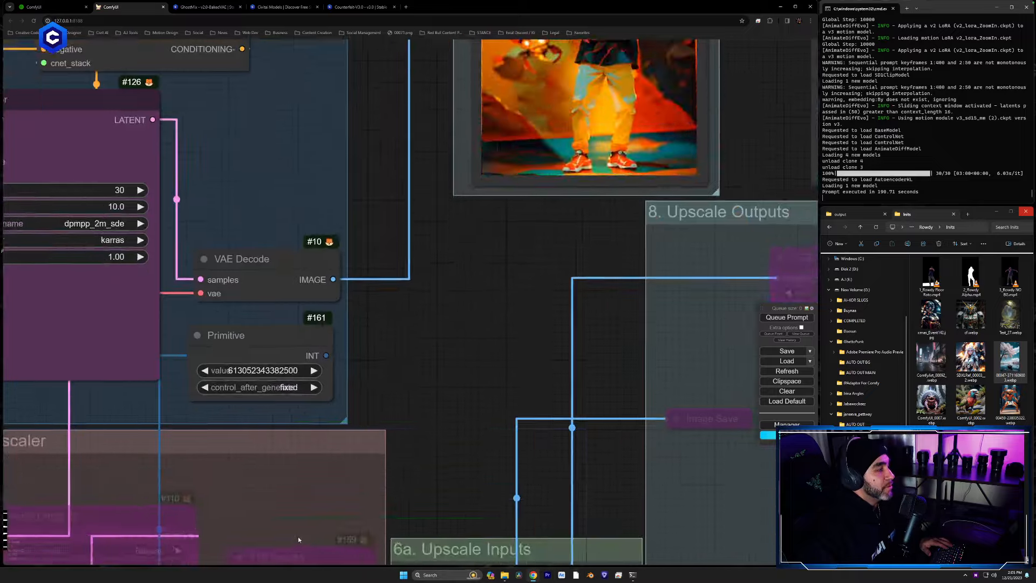
{"action": "scroll", "coordinate": [298, 540], "scroll_direction": "down", "scroll_amount": 4}
{"action": "left_click_drag", "start_coordinate": [433, 478], "coordinate": [540, 172]}
{"action": "left_click_drag", "start_coordinate": [353, 450], "coordinate": [602, 4]}
{"action": "left_click_drag", "start_coordinate": [312, 451], "coordinate": [523, 9]}
{"action": "left_click_drag", "start_coordinate": [618, 250], "coordinate": [642, 334]}
{"action": "left_click_drag", "start_coordinate": [931, 400], "coordinate": [442, 133]}
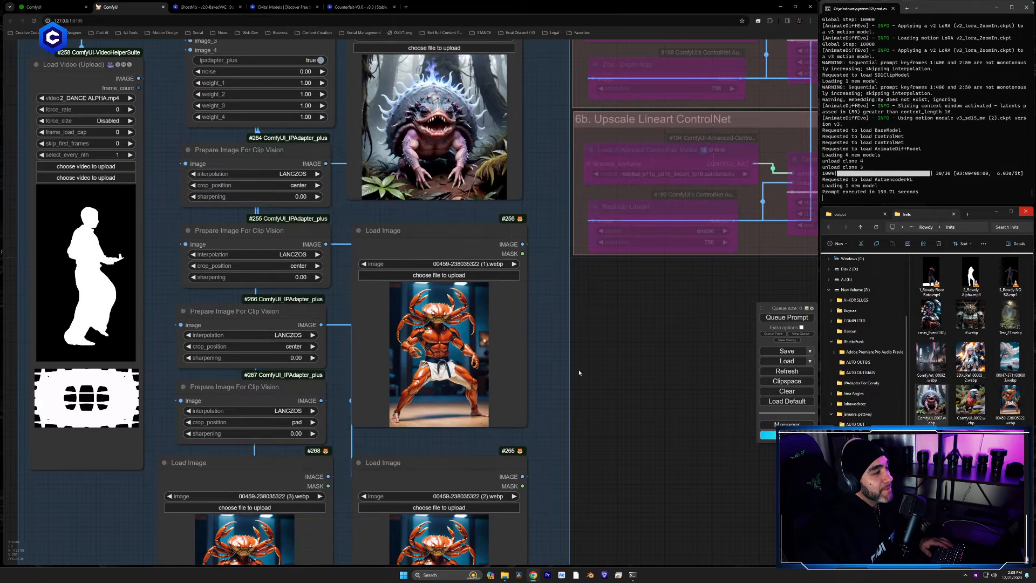
Step: Load ComfyUI_0007.webp as the second IPAdapter reference and ComfyUI_0002.webp into the two lower Load Image nodes
{"action": "left_click_drag", "start_coordinate": [693, 444], "coordinate": [724, 339]}
{"action": "left_click_drag", "start_coordinate": [971, 402], "coordinate": [520, 481]}
{"action": "left_click_drag", "start_coordinate": [971, 402], "coordinate": [353, 458]}
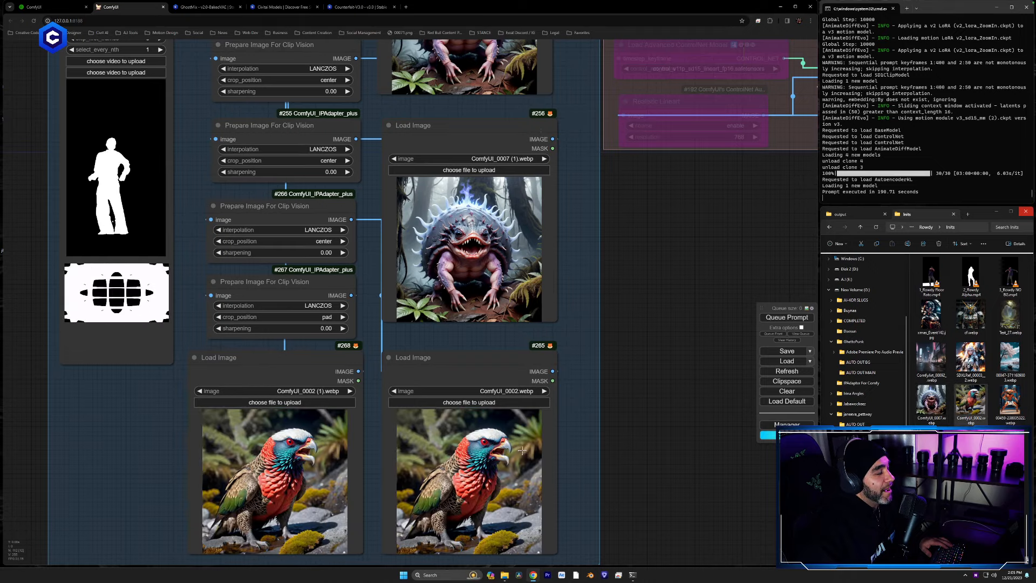
Step: Review the spiny creature and parrot images loaded in the IPAdapter reference group
{"action": "mouse_move", "coordinate": [661, 246]}
{"action": "left_mouse_down"}
{"action": "mouse_move", "coordinate": [665, 258]}
{"action": "mouse_move", "coordinate": [675, 236]}
{"action": "mouse_move", "coordinate": [652, 249]}
{"action": "mouse_move", "coordinate": [636, 515]}
{"action": "left_mouse_up"}
{"action": "left_click_drag", "start_coordinate": [566, 231], "coordinate": [572, 478]}
{"action": "left_click_drag", "start_coordinate": [594, 513], "coordinate": [565, 273]}
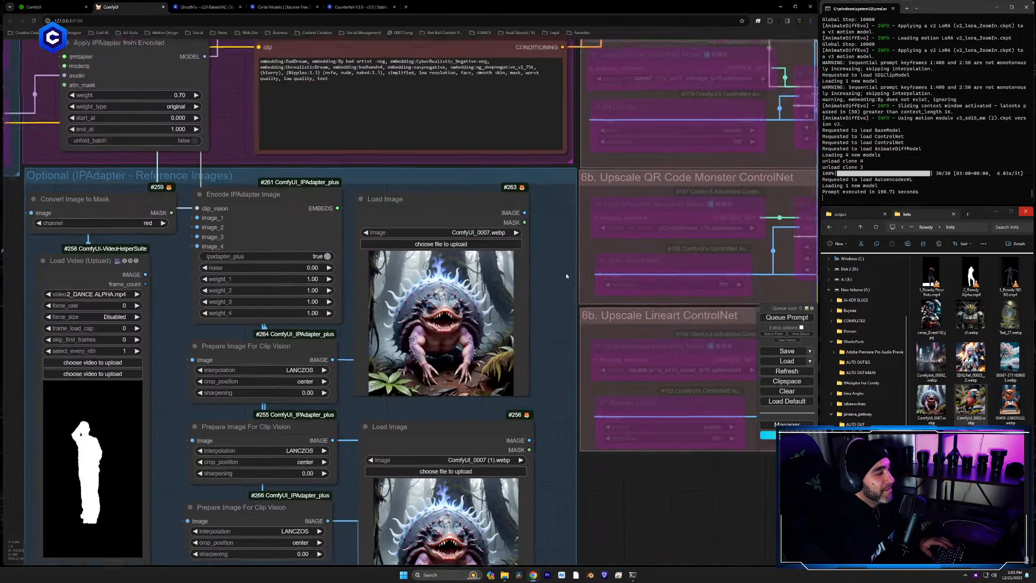
{"action": "left_click_drag", "start_coordinate": [556, 409], "coordinate": [551, 205]}
{"action": "left_click_drag", "start_coordinate": [538, 338], "coordinate": [541, 234]}
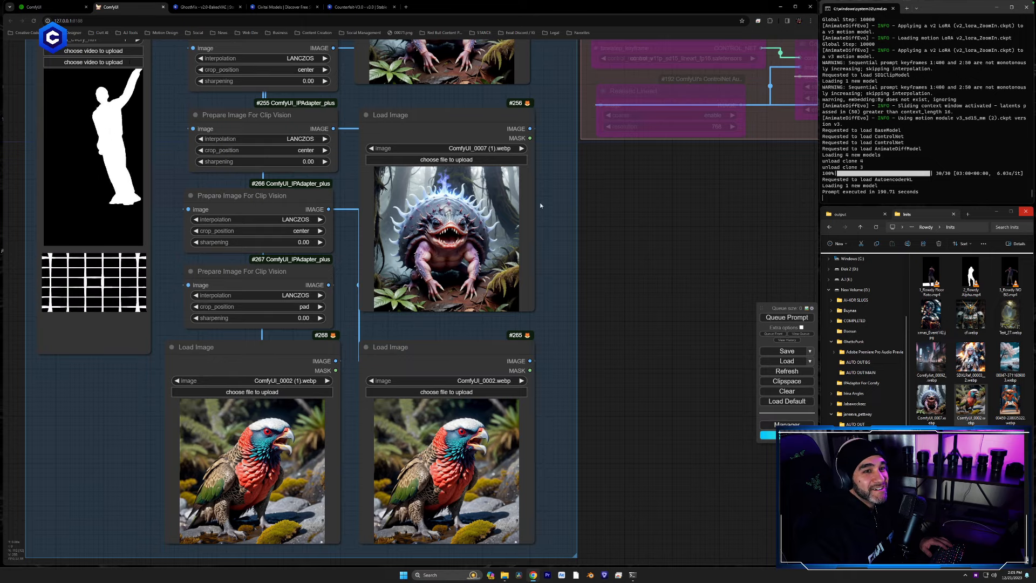
{"action": "left_click_drag", "start_coordinate": [542, 170], "coordinate": [526, 394]}
{"action": "left_click_drag", "start_coordinate": [526, 225], "coordinate": [526, 305]}
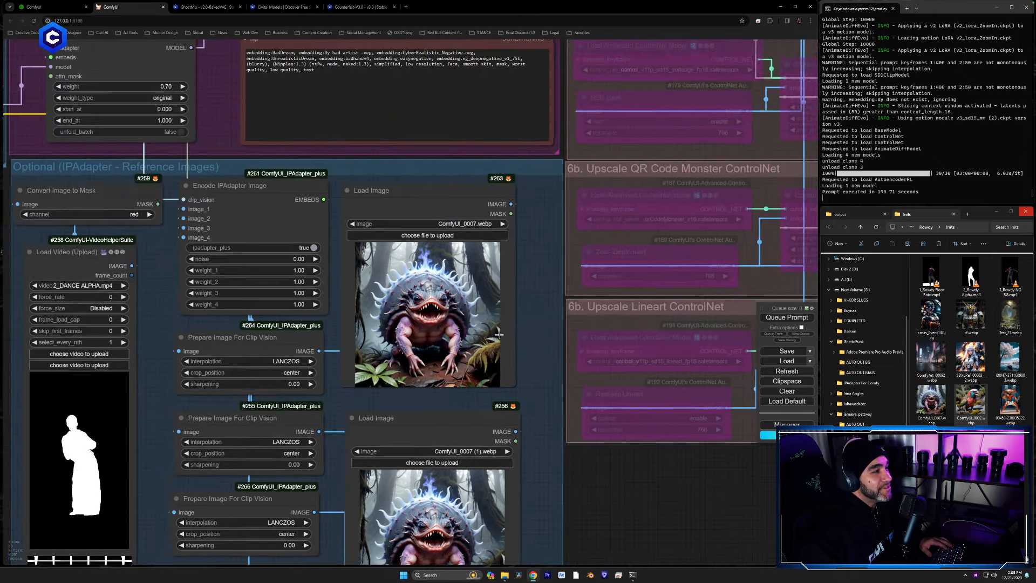
{"action": "left_click_drag", "start_coordinate": [532, 233], "coordinate": [554, 255]}
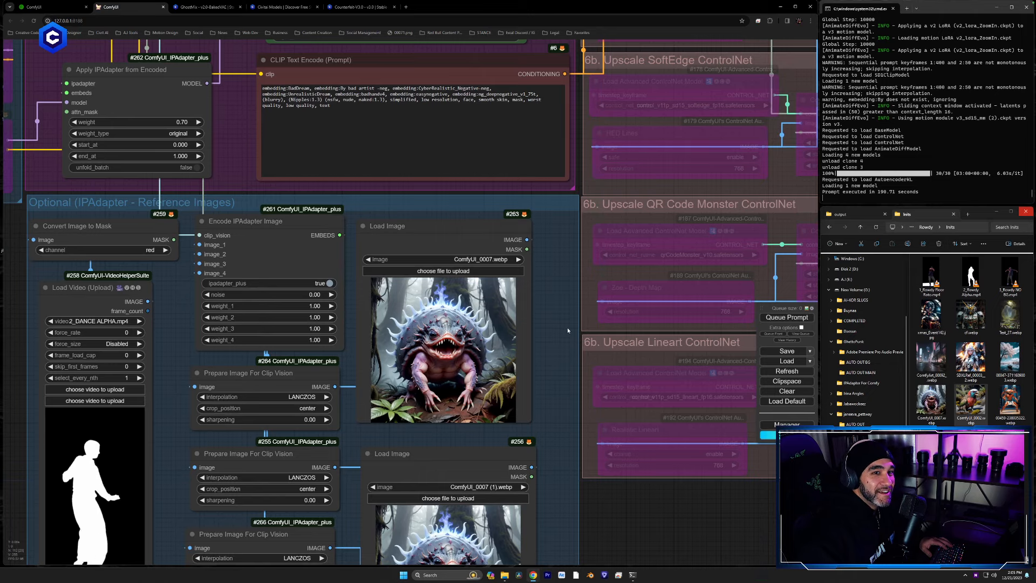
Step: Clear the crab humanoid text from the frame 0 prompt in the Batch Prompt Schedule, keeping its empty quotes
{"action": "left_click_drag", "start_coordinate": [550, 255], "coordinate": [577, 558]}
{"action": "left_click_drag", "start_coordinate": [575, 270], "coordinate": [589, 406]}
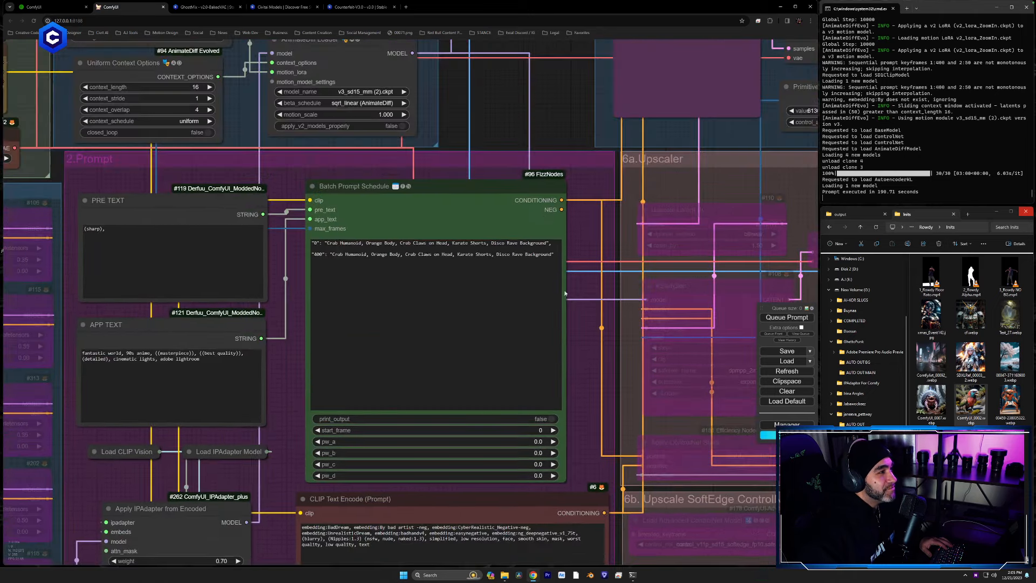
{"action": "left_click", "coordinate": [546, 243]}
{"action": "left_click_drag", "start_coordinate": [337, 243], "coordinate": [324, 242]}
{"action": "key", "text": "BackSpace"}
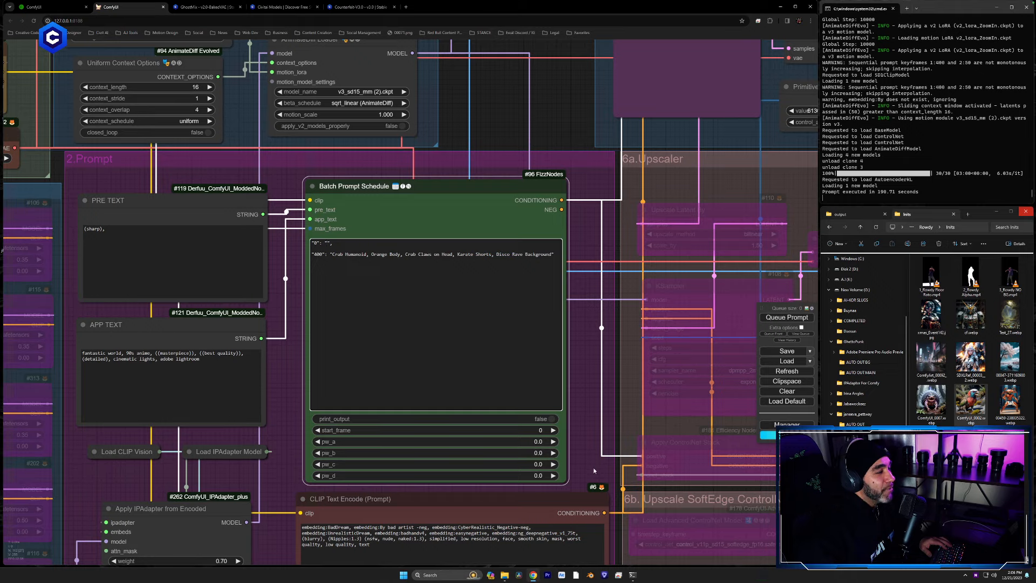
Step: Write "Monster Frog Parrot, Shell Back" as the frame 0 prompt in the Batch Prompt Schedule, based on the creature and parrot references
{"action": "left_click_drag", "start_coordinate": [594, 472], "coordinate": [540, 38]}
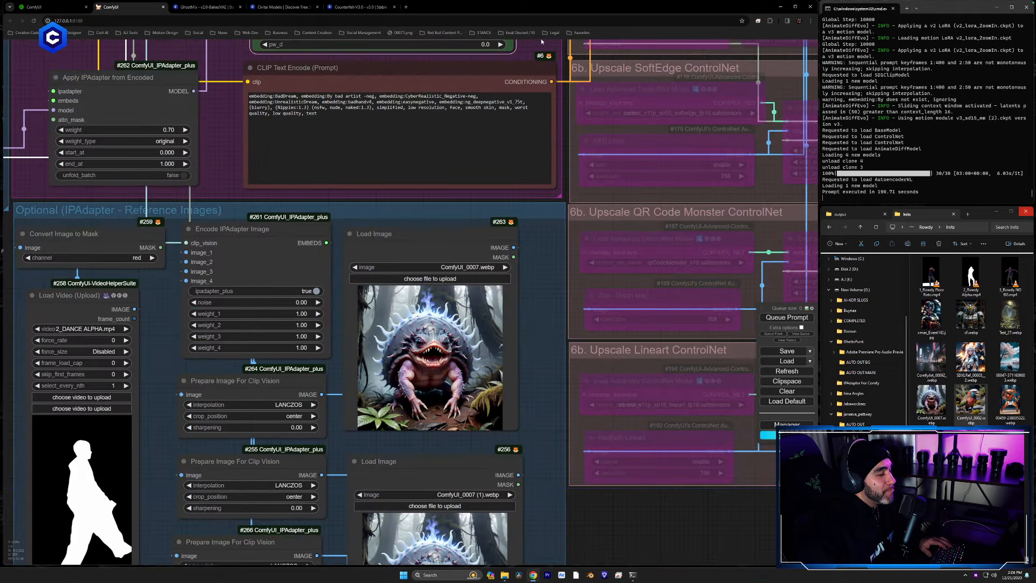
{"action": "left_click_drag", "start_coordinate": [542, 41], "coordinate": [537, 261]}
{"action": "left_click_drag", "start_coordinate": [547, 562], "coordinate": [494, 82]}
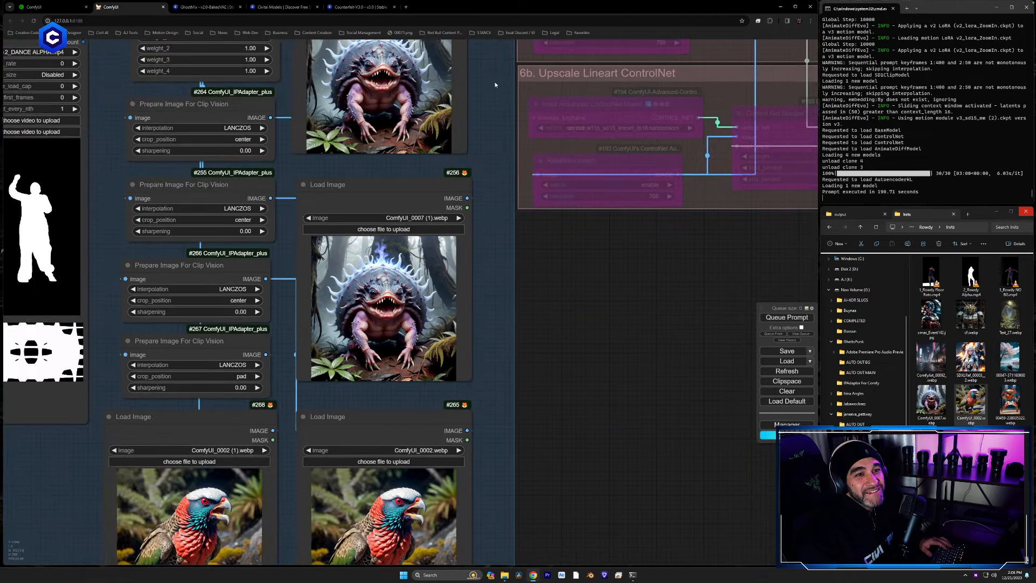
{"action": "left_click_drag", "start_coordinate": [493, 80], "coordinate": [488, 37]}
{"action": "left_click_drag", "start_coordinate": [480, 166], "coordinate": [477, 413]}
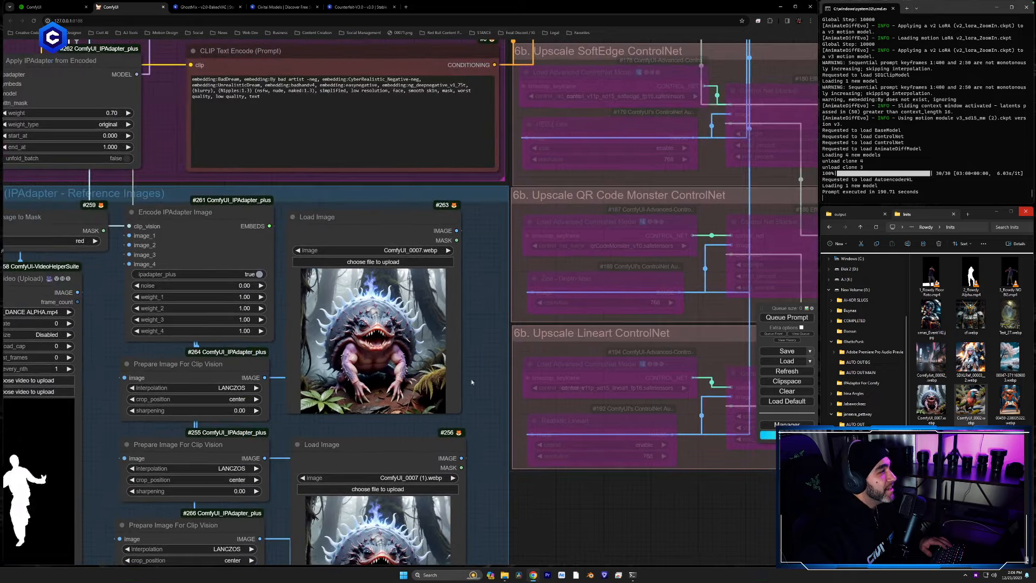
{"action": "left_click_drag", "start_coordinate": [479, 249], "coordinate": [633, 580]}
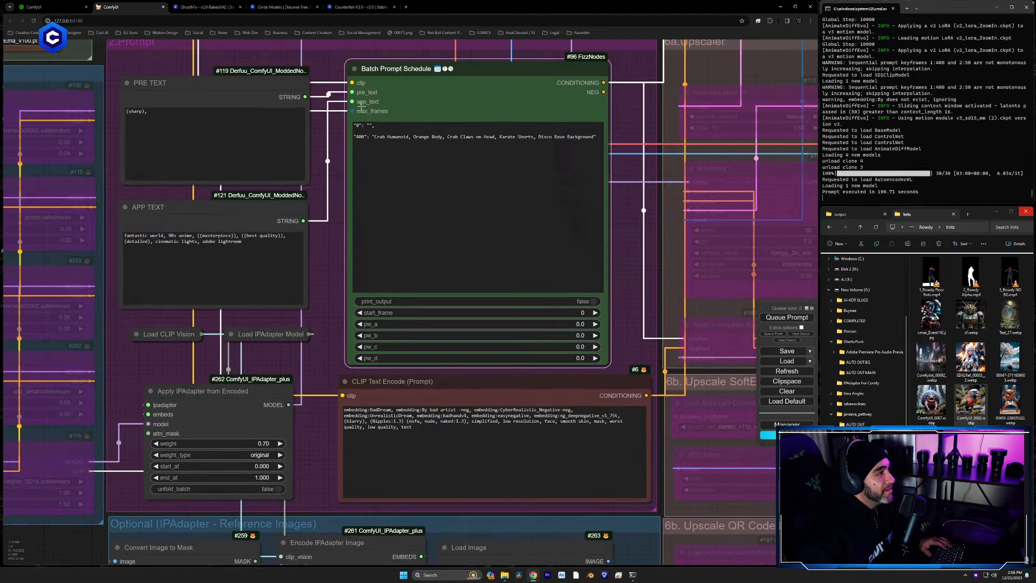
{"action": "left_click", "coordinate": [370, 125]}
{"action": "type", "text": "Monster Fro"}
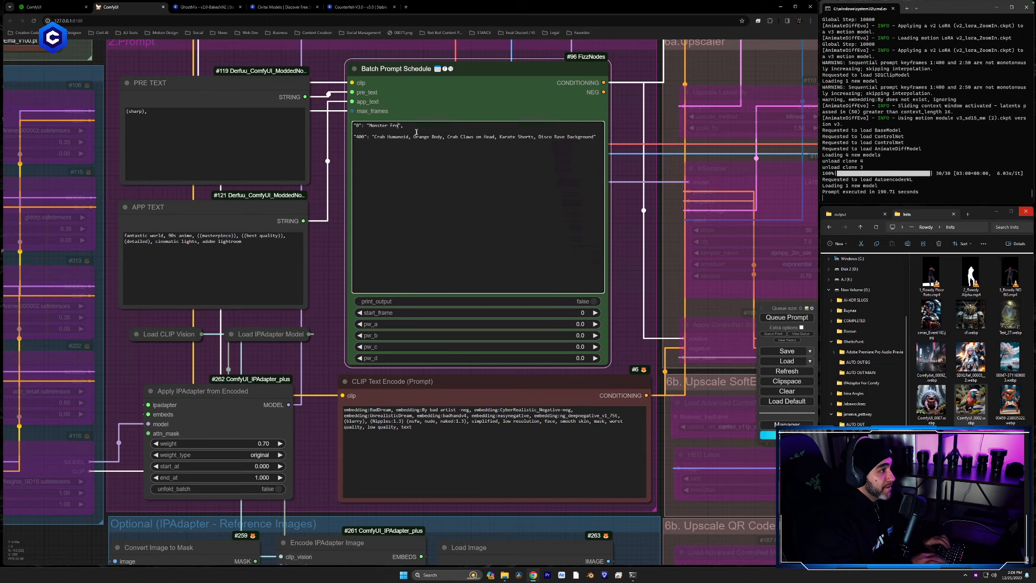
{"action": "type", "text": "g Parrot,"}
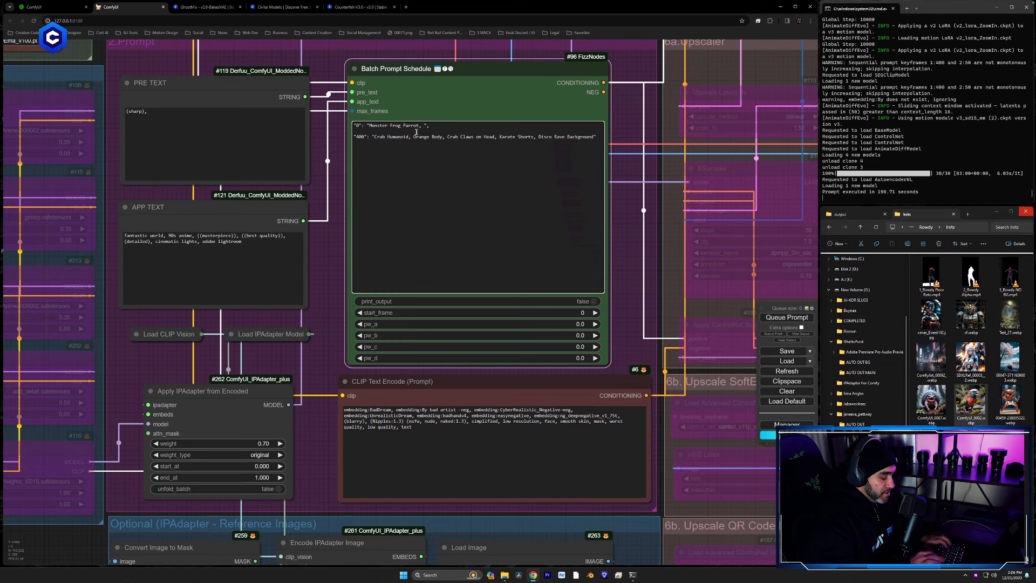
{"action": "type", "text": " Shell Back"}
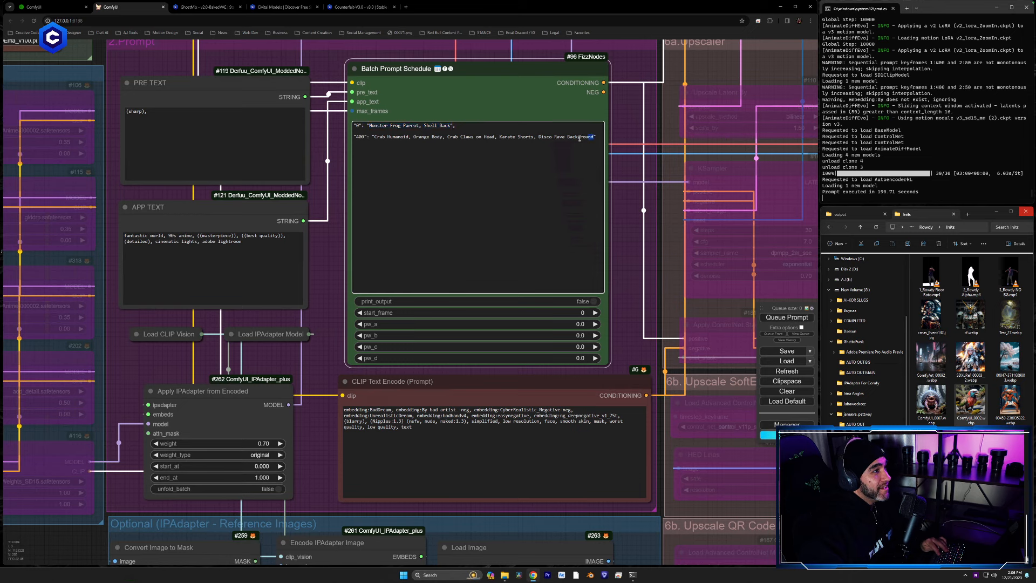
Step: Replace the frame 400 prompt with "Monster Frog Parrot, Shell Back" and append "Huge Fangs" to both scheduled prompts
{"action": "left_click_drag", "start_coordinate": [431, 143], "coordinate": [386, 137]}
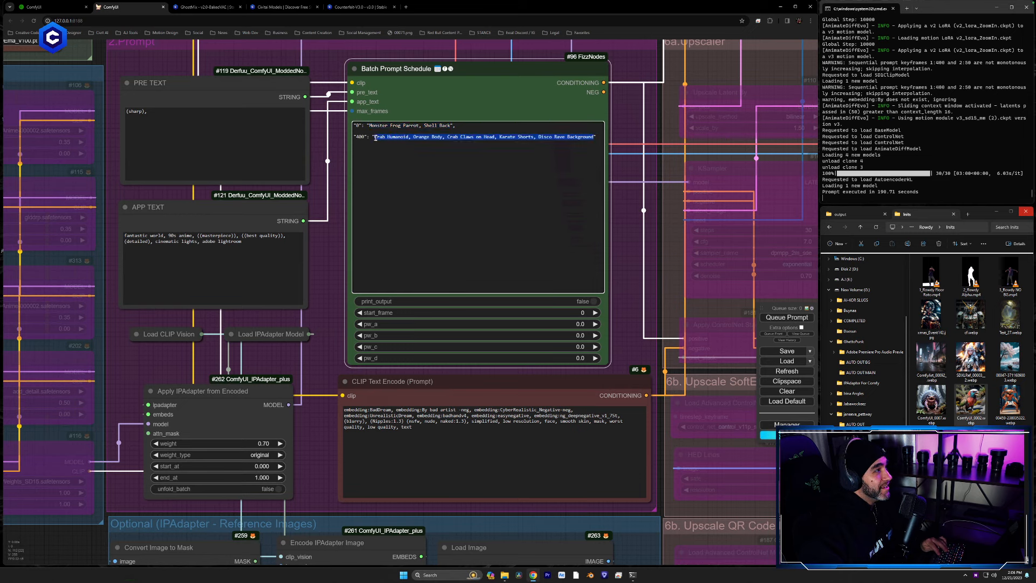
{"action": "type", "text": "Monster Frog Parrot, Shell Back"}
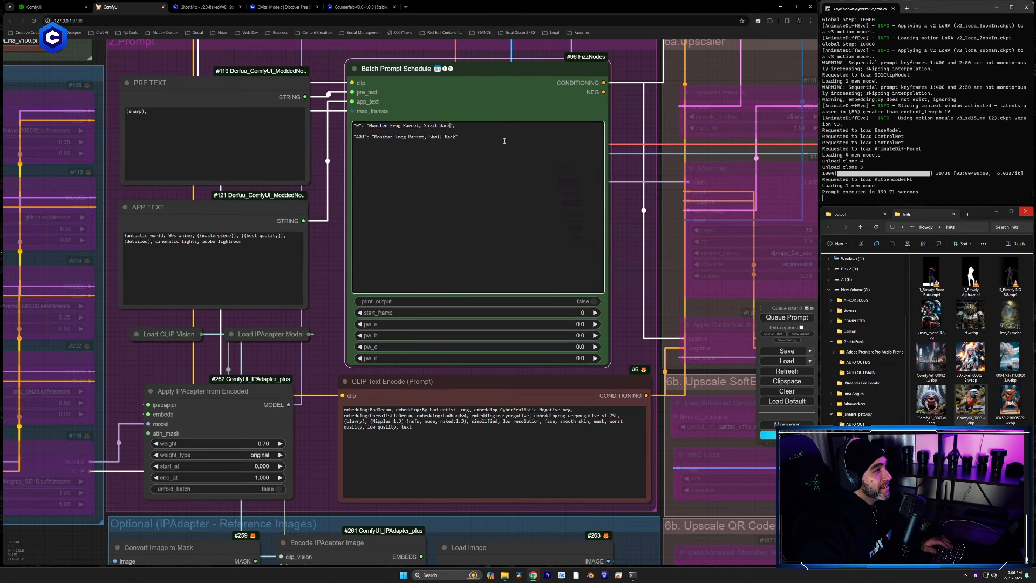
{"action": "type", "text": "Huge Fangs"}
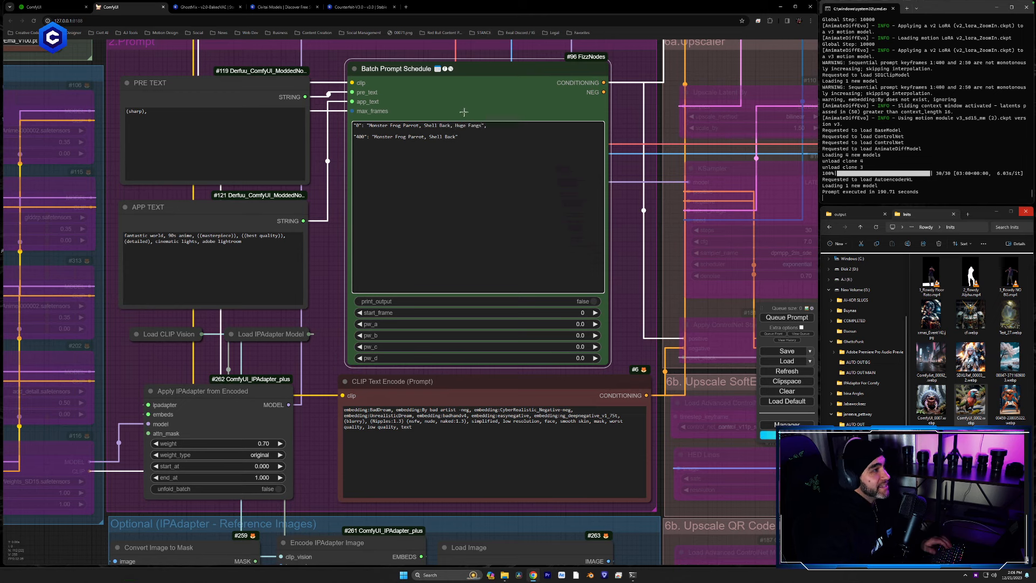
{"action": "type", "text": " Huge Fangs"}
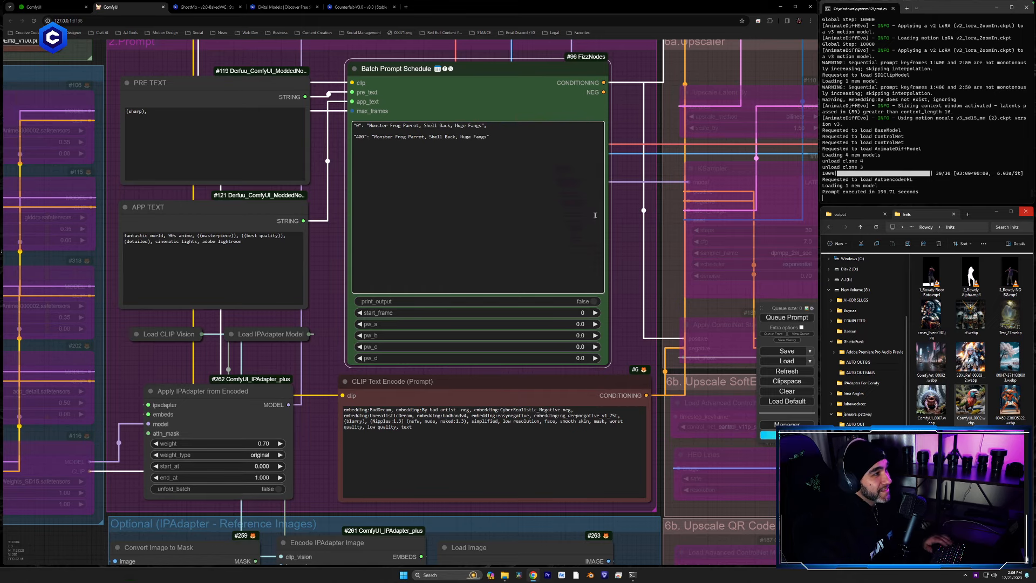
Step: Queue one run with the current checkpoint and a second one with the checkpoint set to photon_v1.safetensors
{"action": "left_click_drag", "start_coordinate": [632, 225], "coordinate": [776, 435]}
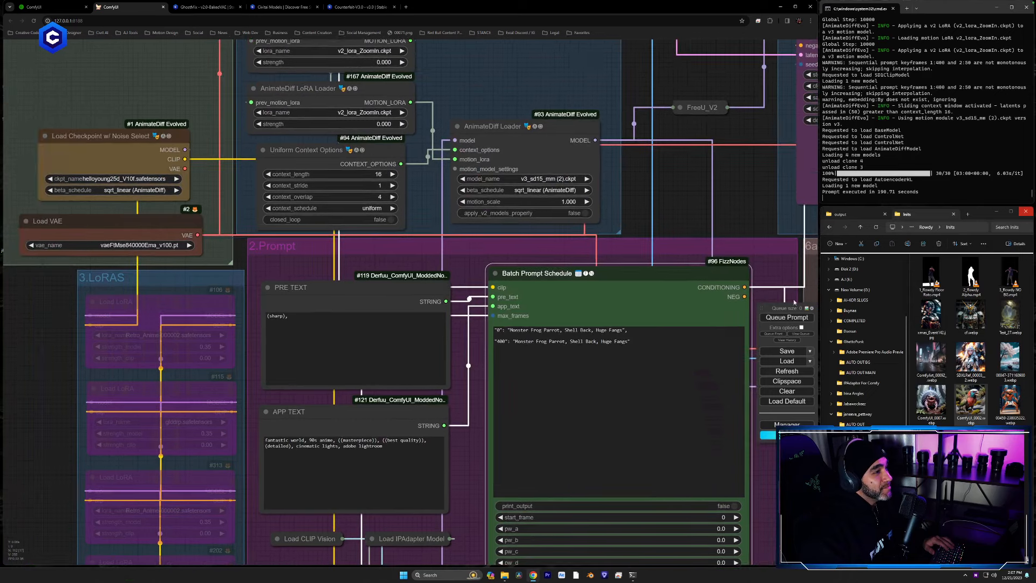
{"action": "left_click", "coordinate": [790, 317]}
{"action": "left_click", "coordinate": [155, 178]}
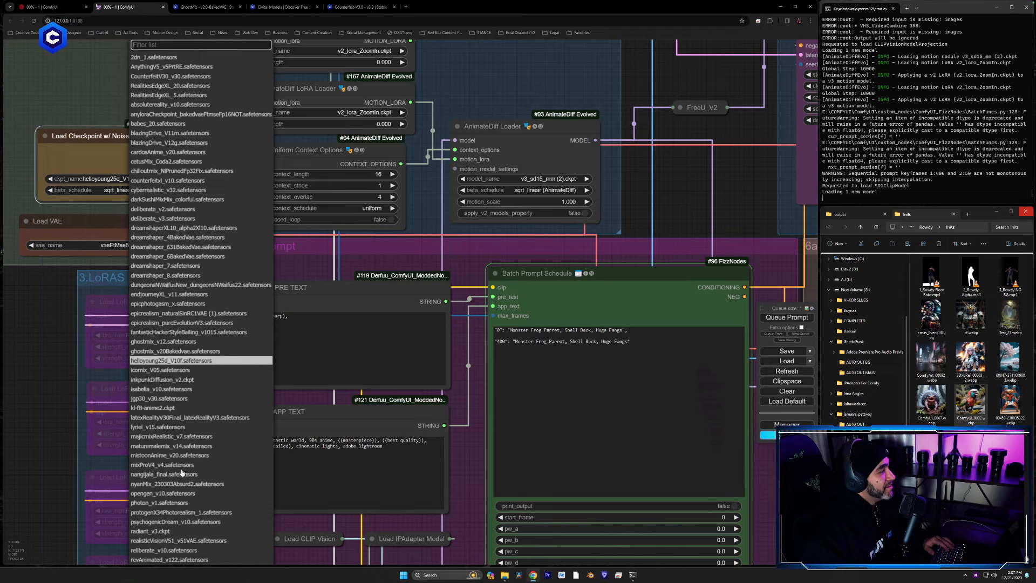
{"action": "left_click", "coordinate": [159, 502]}
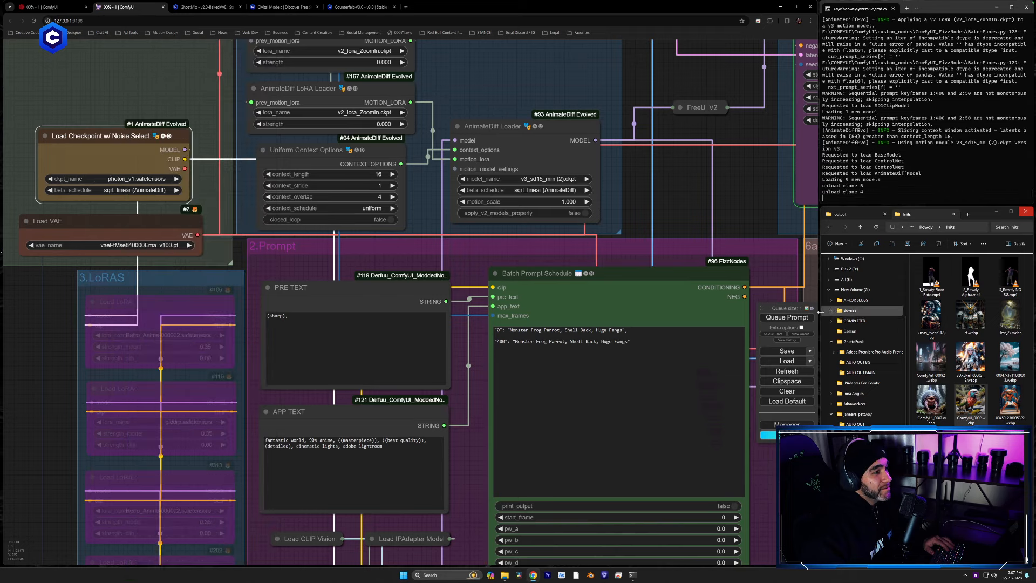
{"action": "left_click", "coordinate": [786, 317]}
Step: Duplicate the crab dancer's Video Combine node from Low-Res Outputs and place the copy beside the saved crab output above the cherry blossom videos
{"action": "left_click_drag", "start_coordinate": [755, 204], "coordinate": [179, 245]}
{"action": "left_click_drag", "start_coordinate": [659, 179], "coordinate": [194, 444]}
{"action": "left_click_drag", "start_coordinate": [300, 407], "coordinate": [233, 435]}
{"action": "scroll", "coordinate": [233, 435], "scroll_direction": "down", "scroll_amount": 4}
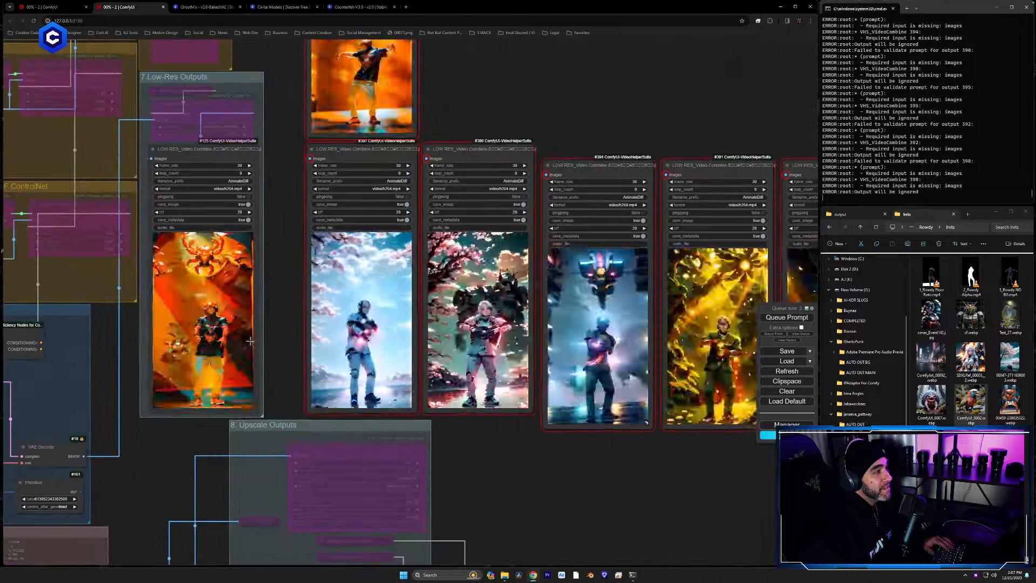
{"action": "left_click_drag", "start_coordinate": [296, 278], "coordinate": [207, 417]}
{"action": "mouse_move", "coordinate": [130, 307]}
{"action": "left_mouse_down"}
{"action": "mouse_move", "coordinate": [419, 57]}
{"action": "mouse_move", "coordinate": [419, 39]}
{"action": "left_mouse_up"}
{"action": "left_click_drag", "start_coordinate": [502, 176], "coordinate": [517, 217]}
{"action": "left_click_drag", "start_coordinate": [403, 63], "coordinate": [390, 61]}
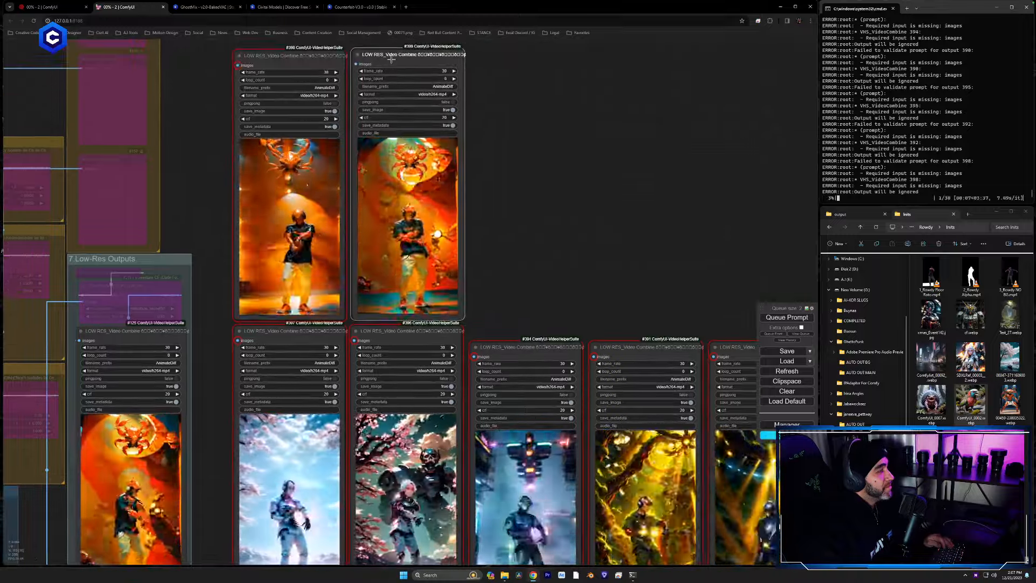
Step: Examine the saved blue robot, golden forest and light-beam dancer videos up close in the row of earlier outputs
{"action": "left_click_drag", "start_coordinate": [510, 267], "coordinate": [441, 68]}
{"action": "left_click_drag", "start_coordinate": [684, 382], "coordinate": [477, 398]}
{"action": "scroll", "coordinate": [477, 398], "scroll_direction": "up", "scroll_amount": 8}
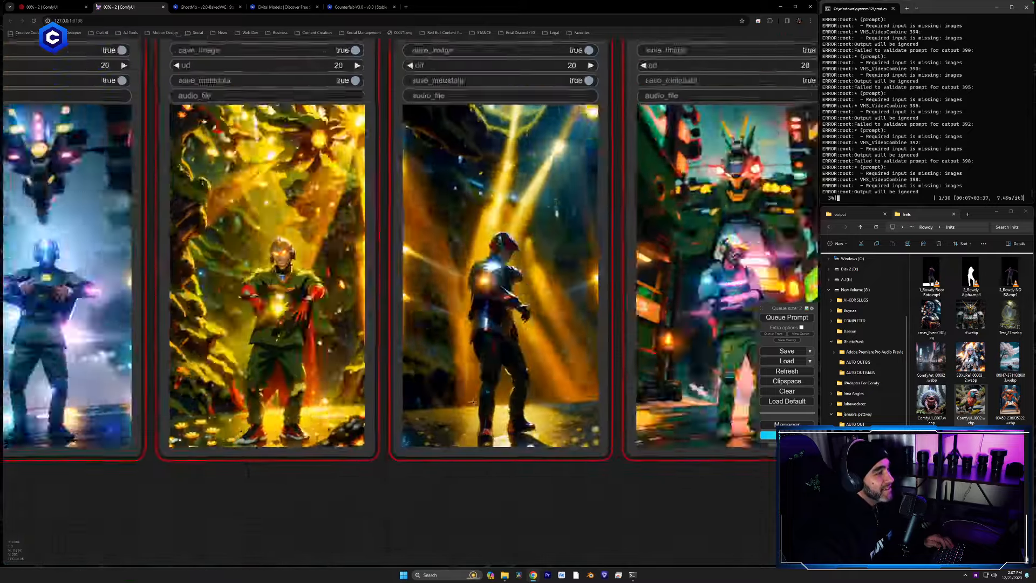
{"action": "left_click_drag", "start_coordinate": [369, 496], "coordinate": [583, 536]}
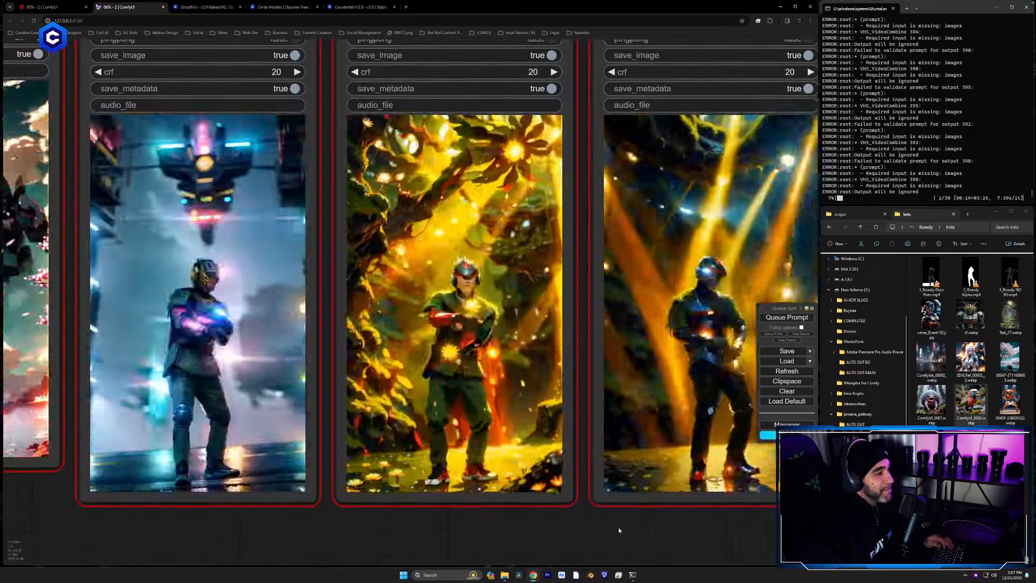
{"action": "left_click_drag", "start_coordinate": [598, 539], "coordinate": [565, 559]}
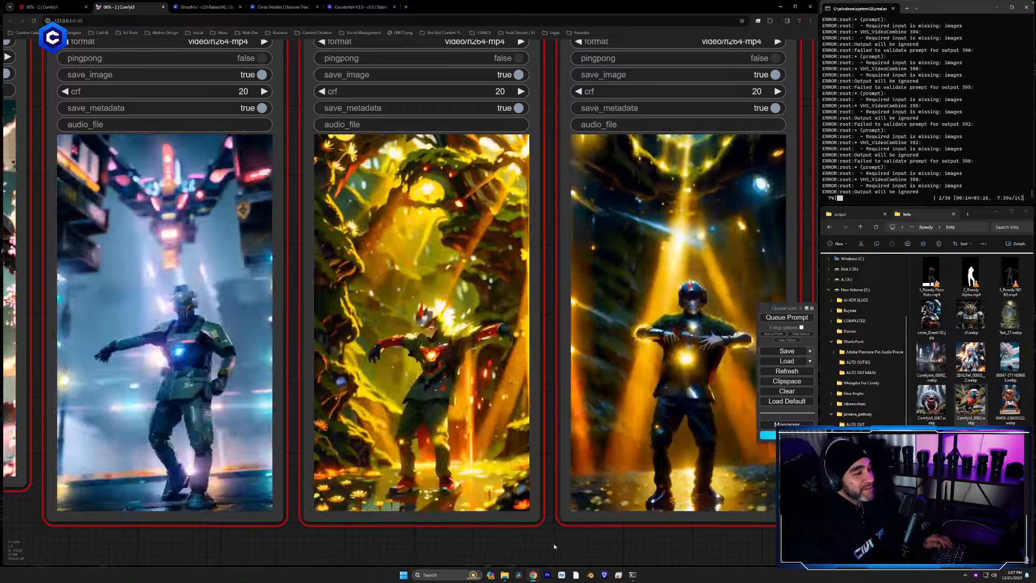
{"action": "left_click_drag", "start_coordinate": [594, 534], "coordinate": [571, 536]}
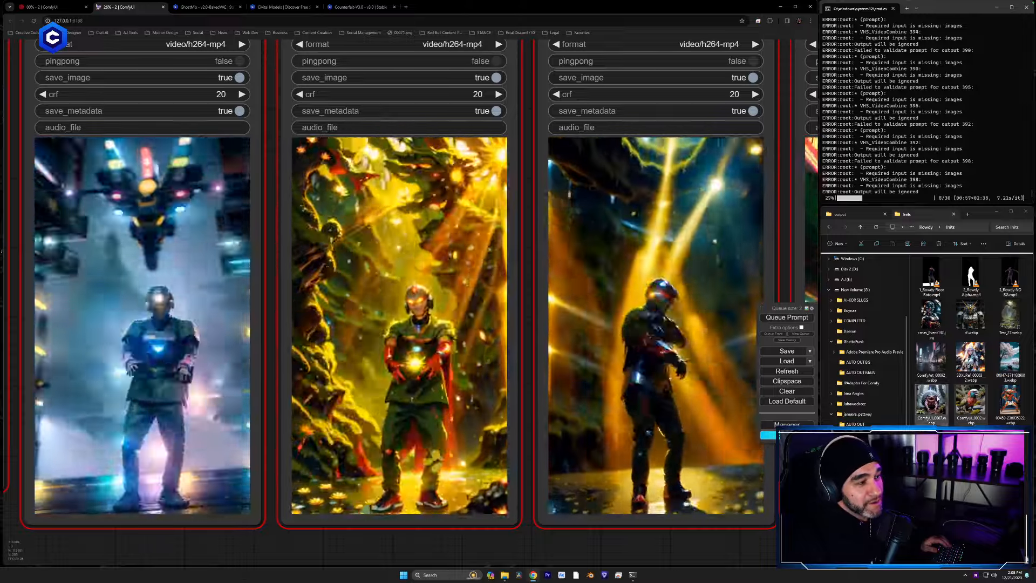
Step: View the spiny creature reference ComfyUI_0007.webp at full size in the image viewer and close it
{"action": "double_click", "coordinate": [937, 399]}
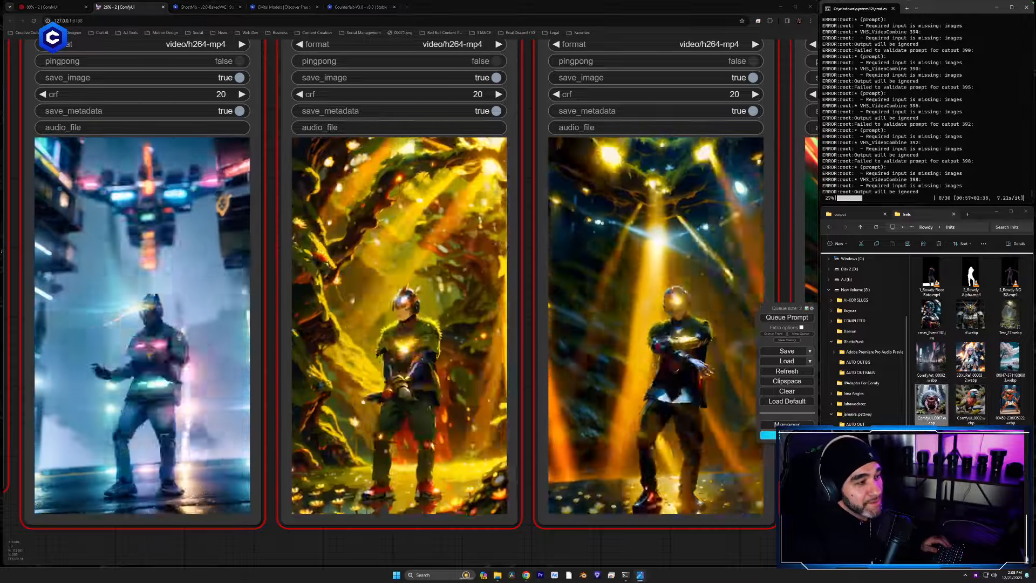
{"action": "left_click_drag", "start_coordinate": [935, 68], "coordinate": [868, 70]}
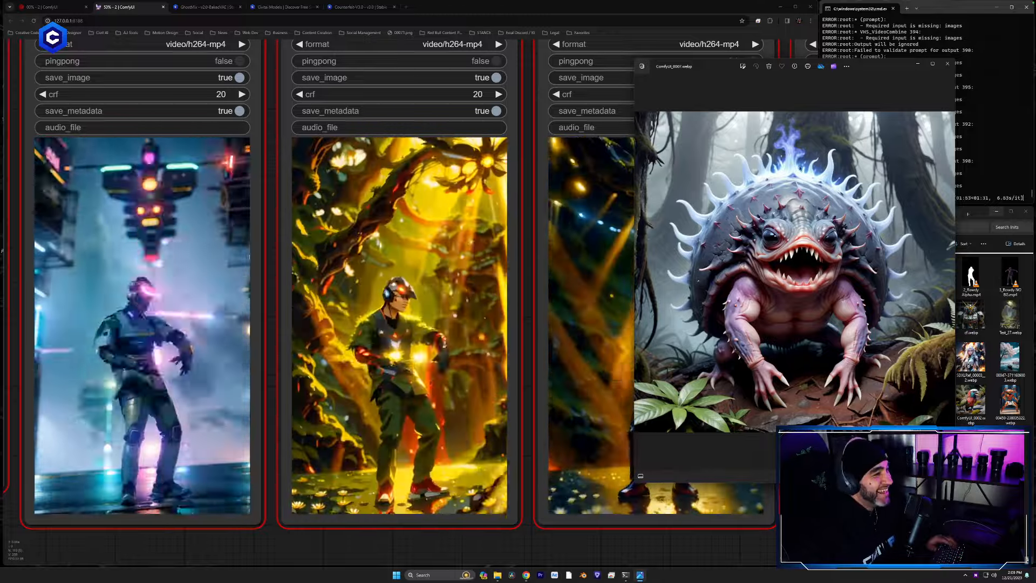
{"action": "left_click", "coordinate": [947, 64]}
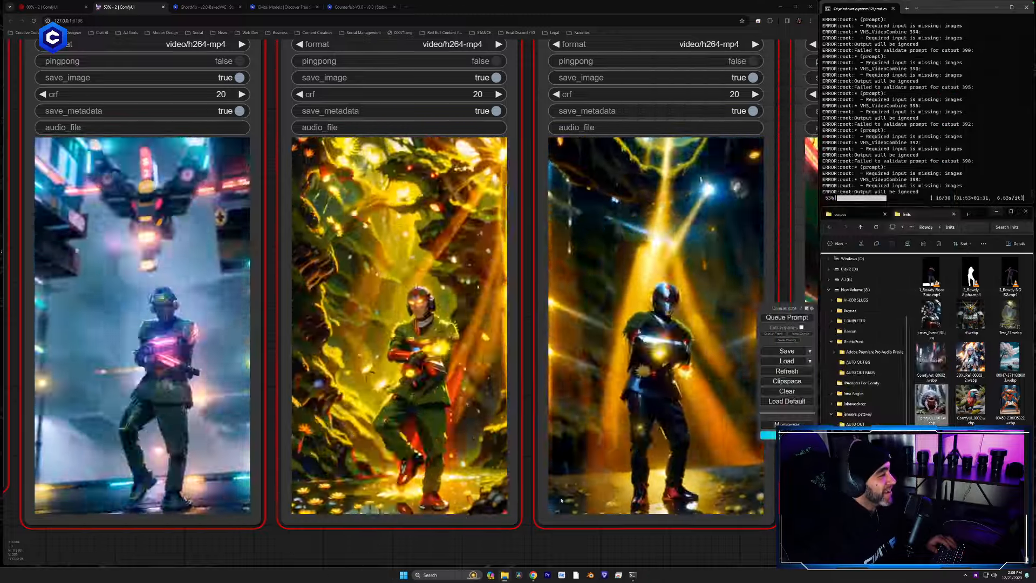
Step: Review the crab dancer video in Low-Res Outputs and the KSampler and Upscaler groups during rendering
{"action": "left_click_drag", "start_coordinate": [292, 556], "coordinate": [723, 469]}
{"action": "left_click_drag", "start_coordinate": [418, 438], "coordinate": [520, 467]}
{"action": "mouse_move", "coordinate": [27, 350]}
{"action": "left_mouse_down"}
{"action": "mouse_move", "coordinate": [107, 337]}
{"action": "mouse_move", "coordinate": [359, 362]}
{"action": "left_mouse_up"}
{"action": "left_click_drag", "start_coordinate": [537, 432], "coordinate": [552, 435]}
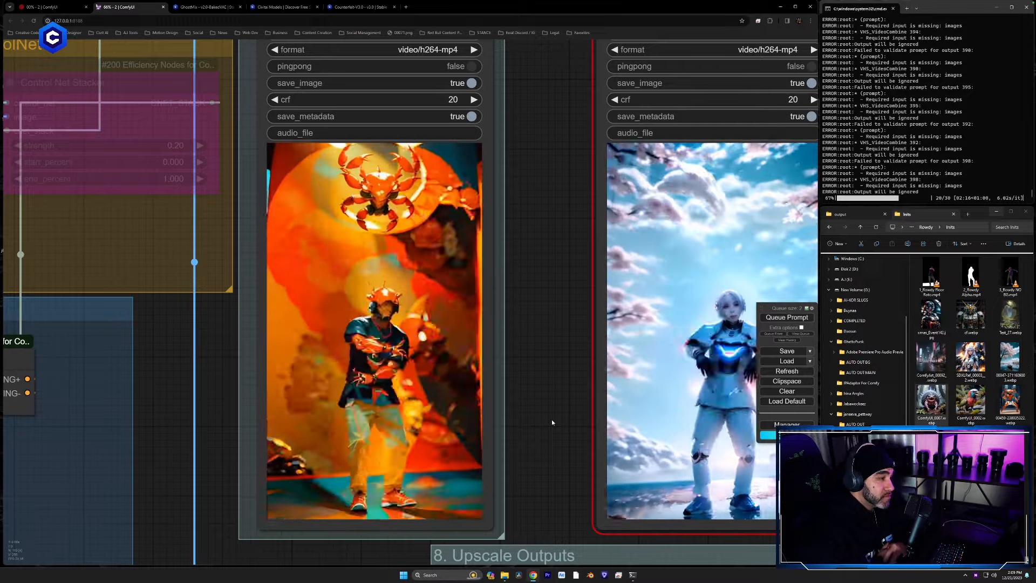
{"action": "scroll", "coordinate": [551, 419], "scroll_direction": "down", "scroll_amount": 3}
{"action": "scroll", "coordinate": [555, 414], "scroll_direction": "down", "scroll_amount": 3}
{"action": "left_click_drag", "start_coordinate": [376, 512], "coordinate": [564, 247]}
{"action": "left_click_drag", "start_coordinate": [560, 368], "coordinate": [605, 265]}
{"action": "scroll", "coordinate": [508, 384], "scroll_direction": "up", "scroll_amount": 2}
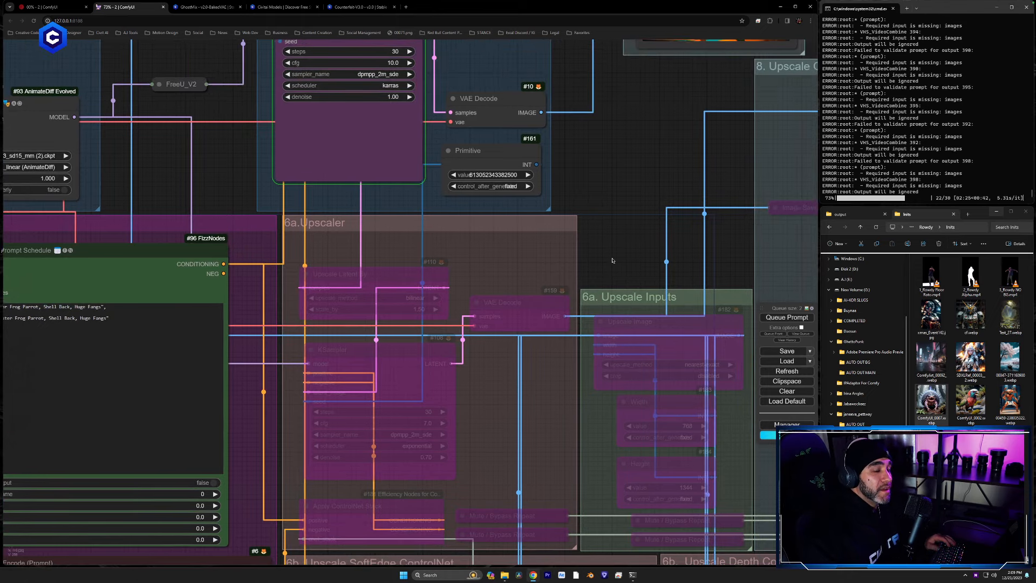
{"action": "left_click_drag", "start_coordinate": [611, 260], "coordinate": [592, 379]}
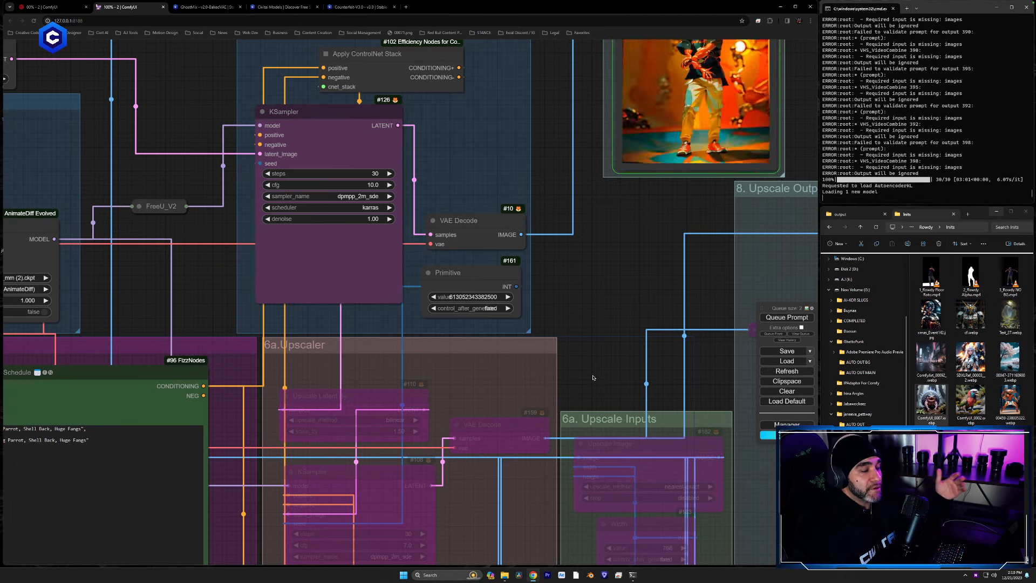
{"action": "left_click_drag", "start_coordinate": [600, 367], "coordinate": [592, 292]}
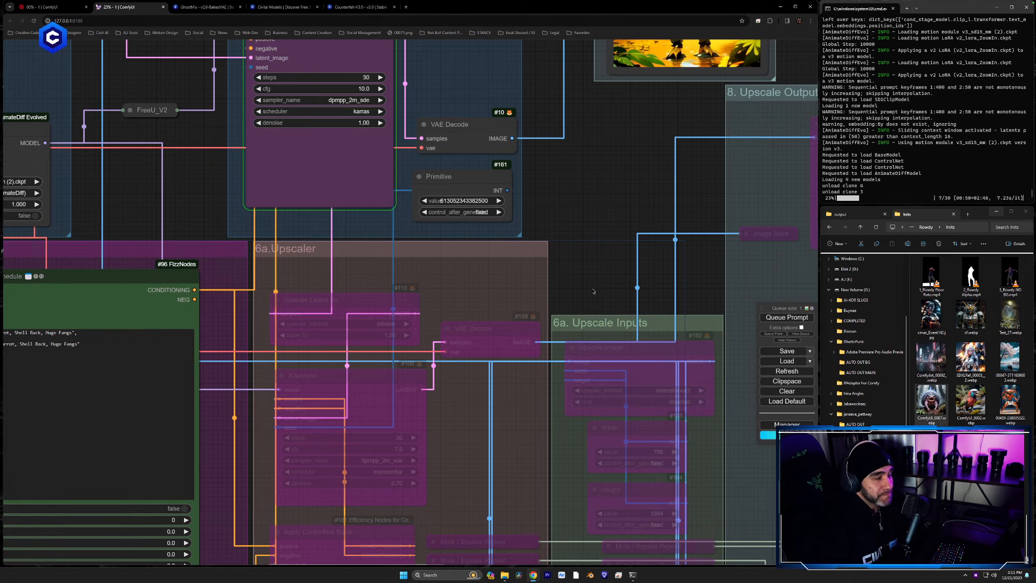
Step: Duplicate the finished frog parrot Video Combine node from Low-Res Outputs and place the copy beside the Upscale Outputs group
{"action": "left_click_drag", "start_coordinate": [616, 151], "coordinate": [442, 513]}
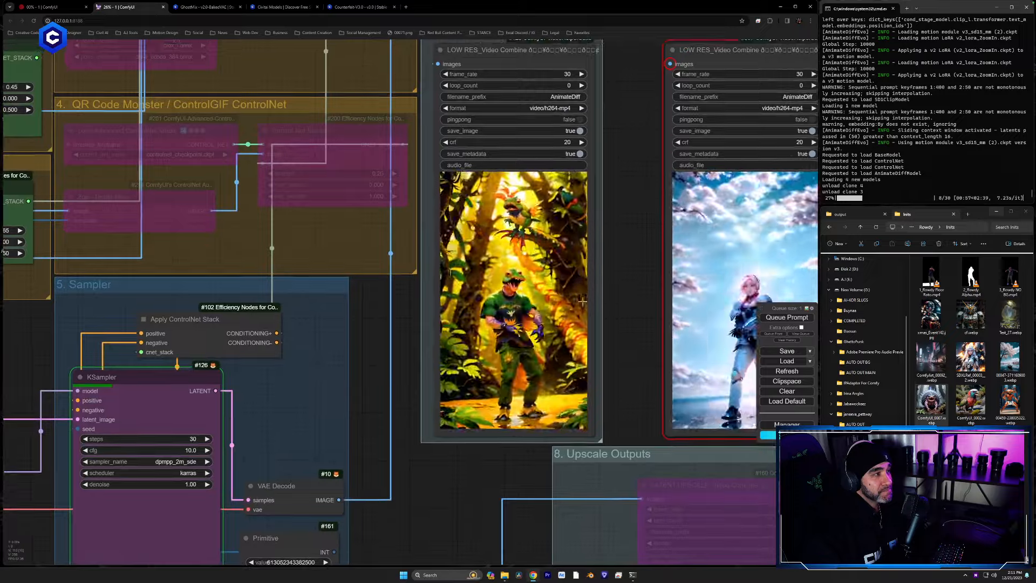
{"action": "left_click_drag", "start_coordinate": [626, 277], "coordinate": [636, 316]}
{"action": "scroll", "coordinate": [637, 316], "scroll_direction": "up", "scroll_amount": 2}
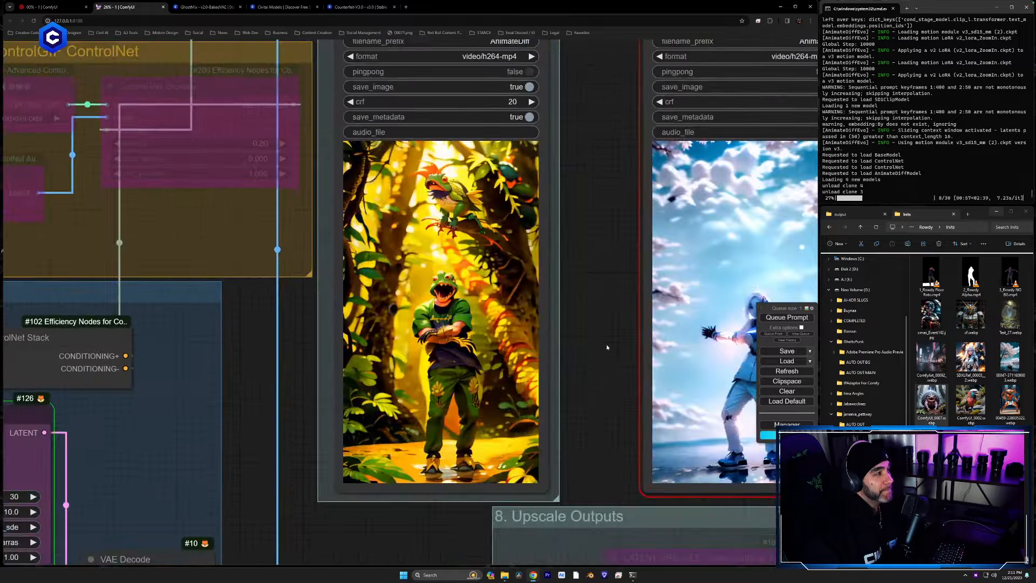
{"action": "left_click_drag", "start_coordinate": [607, 347], "coordinate": [574, 380]}
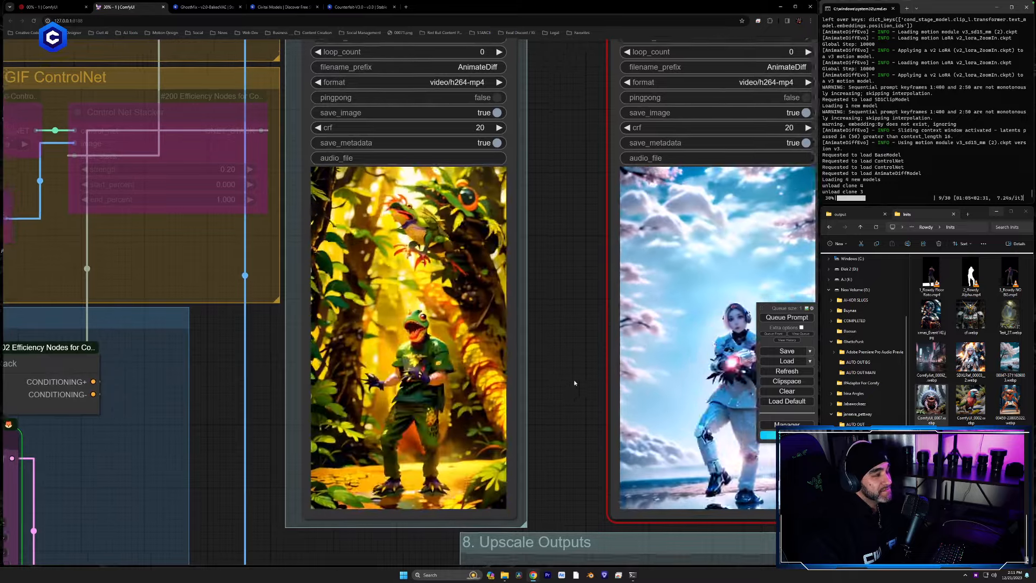
{"action": "scroll", "coordinate": [575, 370], "scroll_direction": "down", "scroll_amount": 4}
{"action": "left_click_drag", "start_coordinate": [576, 365], "coordinate": [489, 291]}
{"action": "left_click_drag", "start_coordinate": [357, 47], "coordinate": [738, 416]}
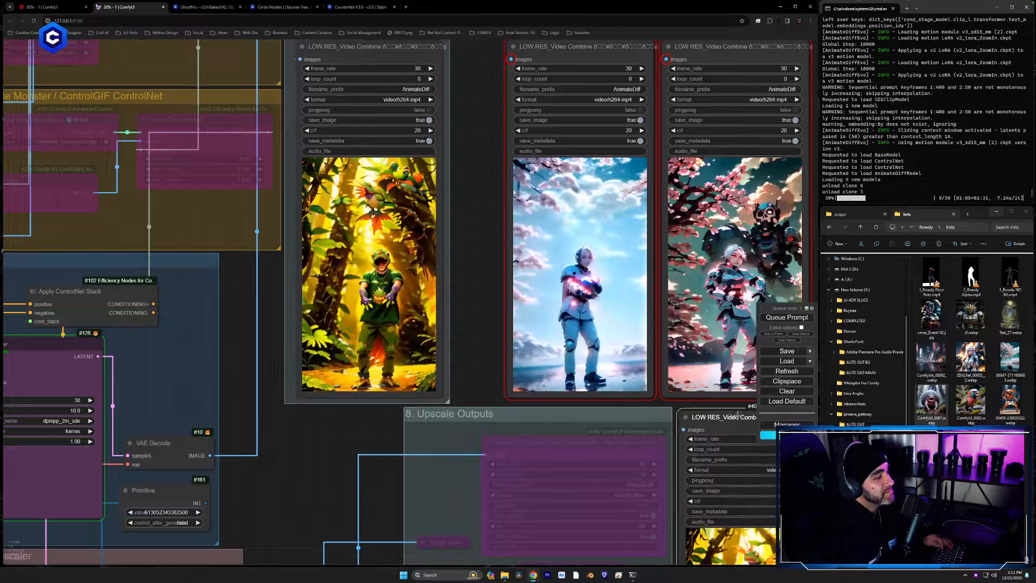
{"action": "left_click_drag", "start_coordinate": [486, 391], "coordinate": [234, 190]}
{"action": "left_click_drag", "start_coordinate": [631, 391], "coordinate": [604, 332]}
{"action": "left_click_drag", "start_coordinate": [475, 162], "coordinate": [474, 184]}
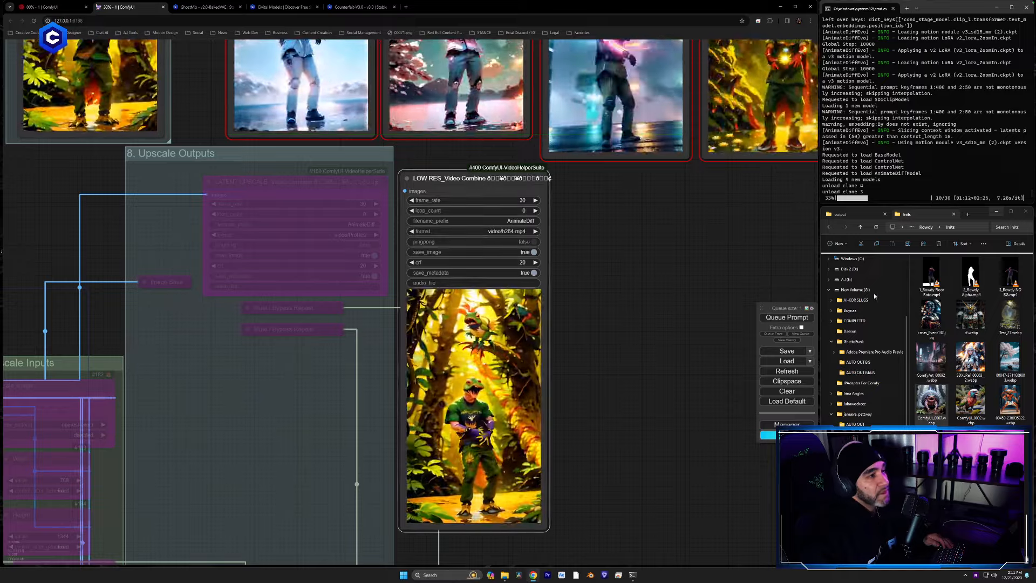
Step: Browse the ComfyUI output folder in a widened file window for earlier renders and play the green neon city masked dancer MP4 in VLC
{"action": "left_click", "coordinate": [865, 217]}
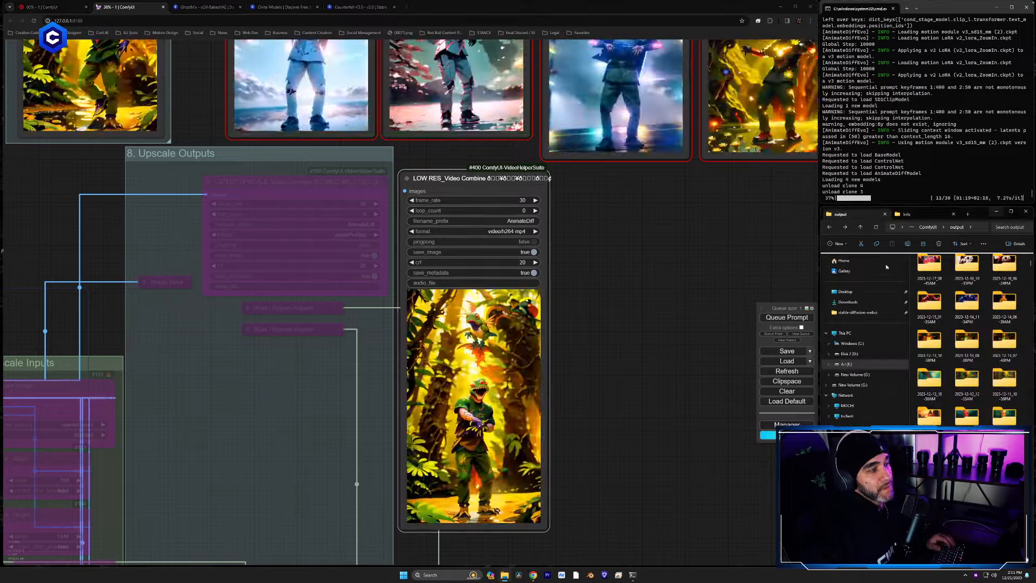
{"action": "left_click_drag", "start_coordinate": [819, 248], "coordinate": [574, 247]}
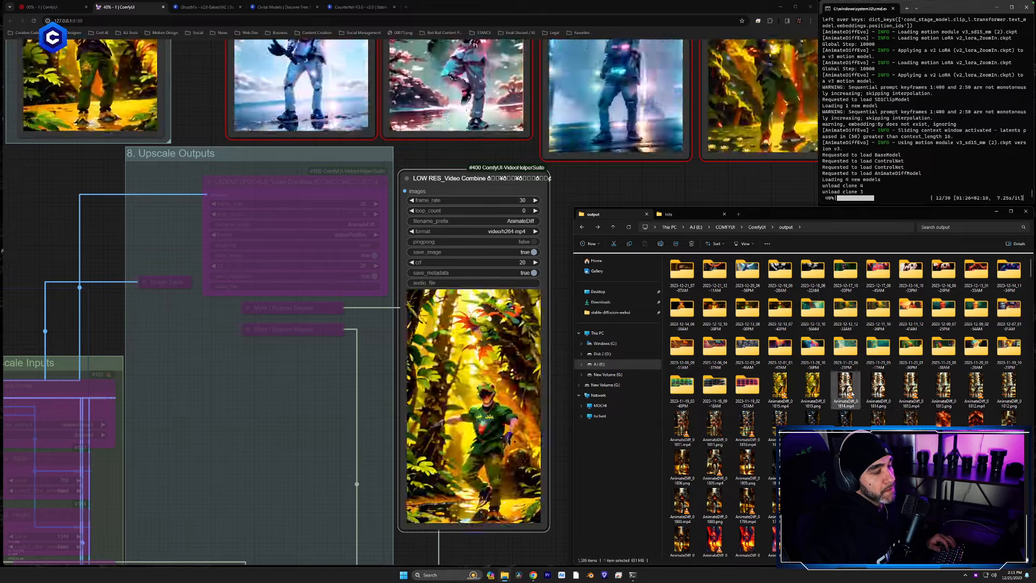
{"action": "scroll", "coordinate": [845, 345], "scroll_direction": "down", "scroll_amount": 3}
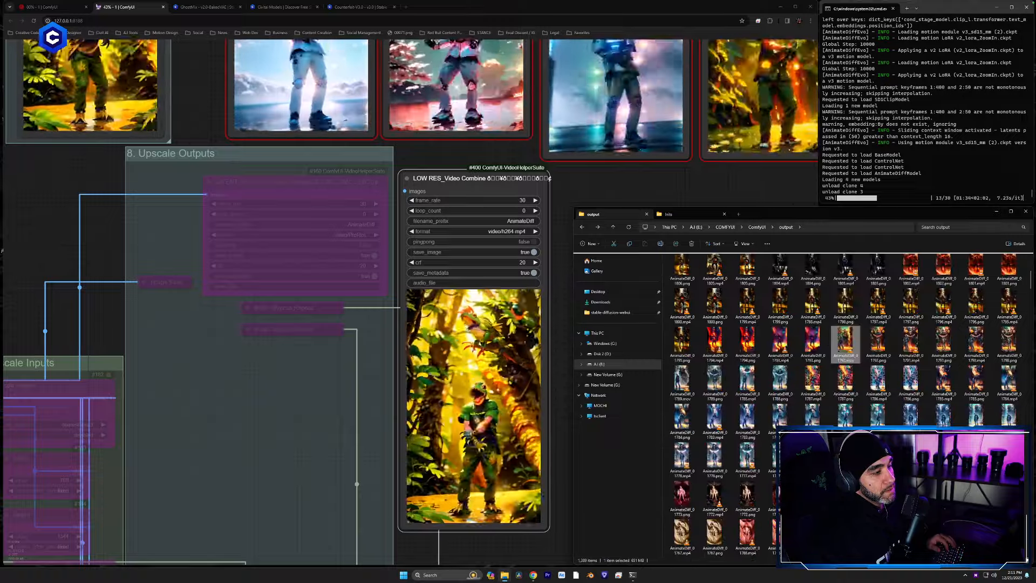
{"action": "scroll", "coordinate": [845, 345], "scroll_direction": "down", "scroll_amount": 3}
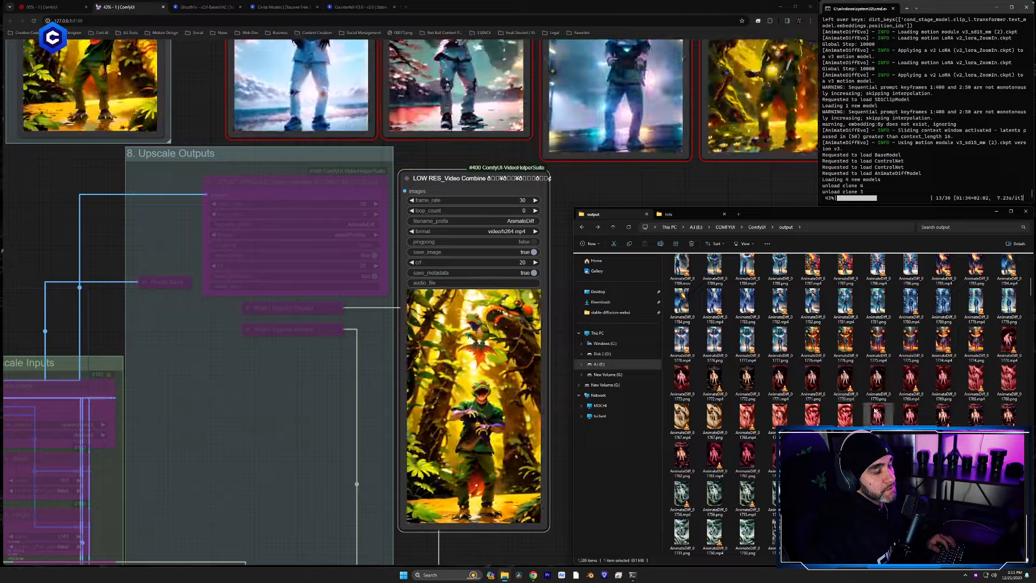
{"action": "scroll", "coordinate": [875, 411], "scroll_direction": "up", "scroll_amount": 2}
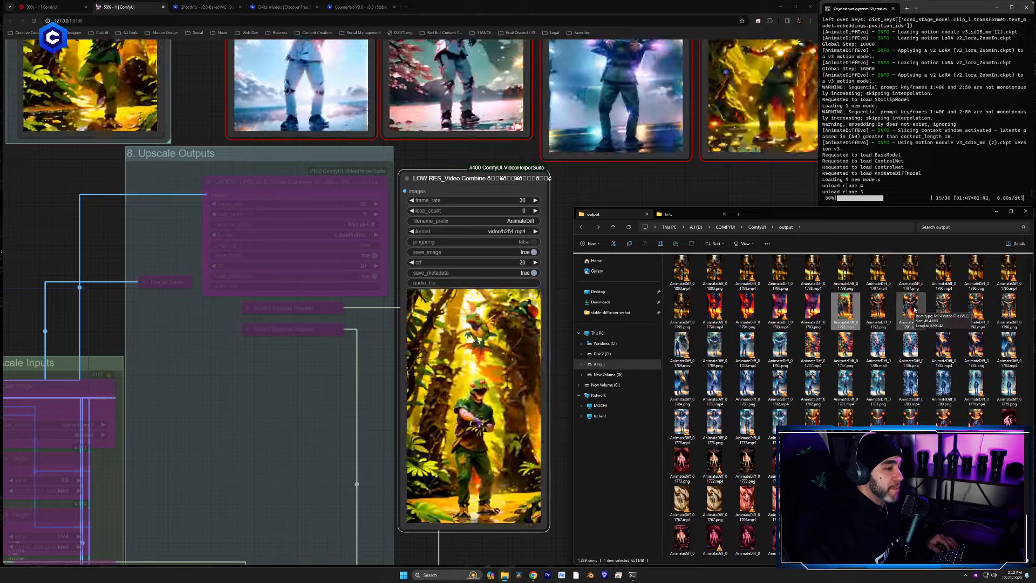
{"action": "scroll", "coordinate": [914, 309], "scroll_direction": "down", "scroll_amount": 14}
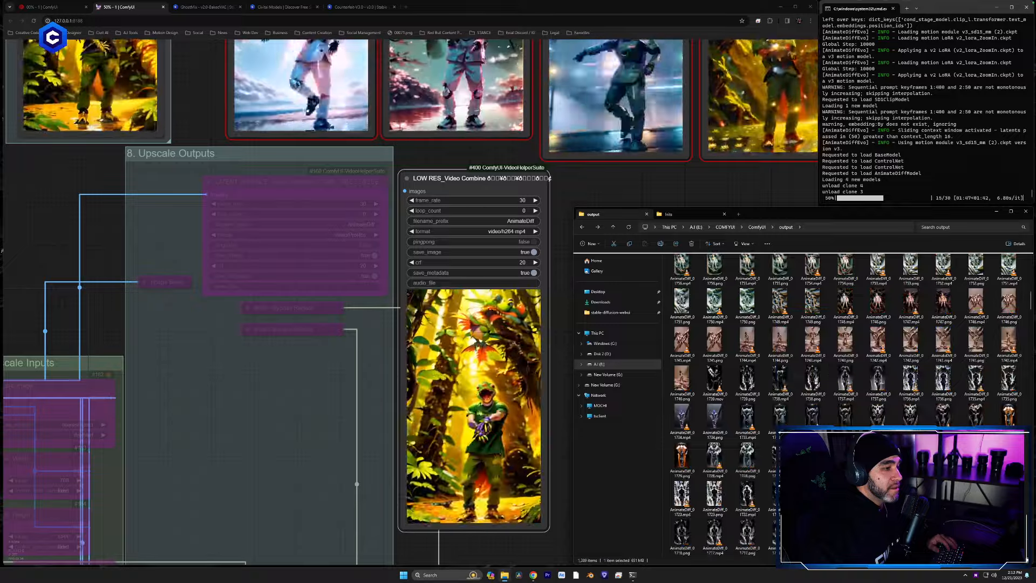
{"action": "scroll", "coordinate": [847, 346], "scroll_direction": "down", "scroll_amount": 9}
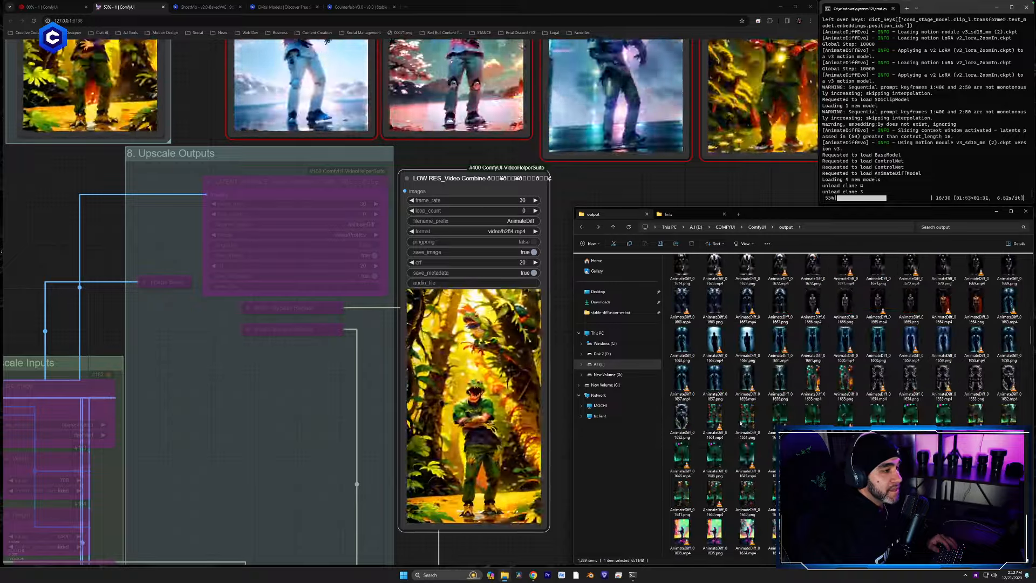
{"action": "double_click", "coordinate": [845, 418]}
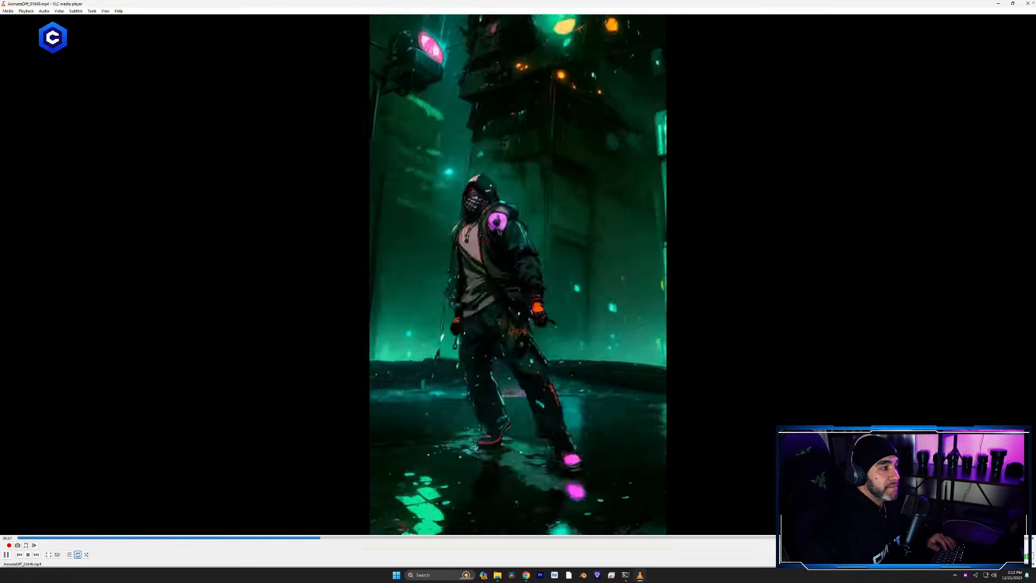
{"action": "left_click", "coordinate": [1028, 4]}
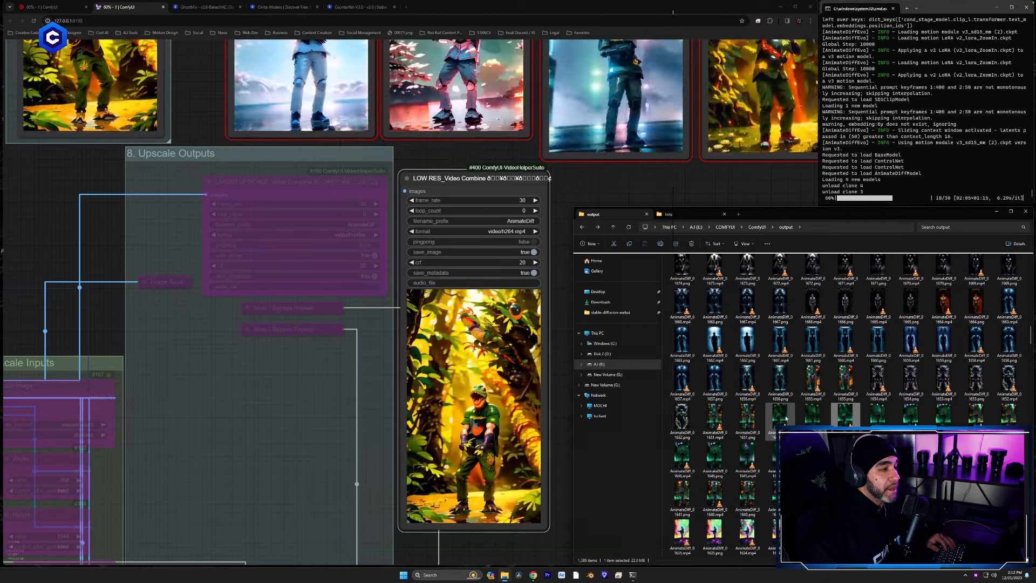
Step: Play the neighbouring green city dancer MOV from the output folder, close it, and narrow the file window again
{"action": "double_click", "coordinate": [785, 419]}
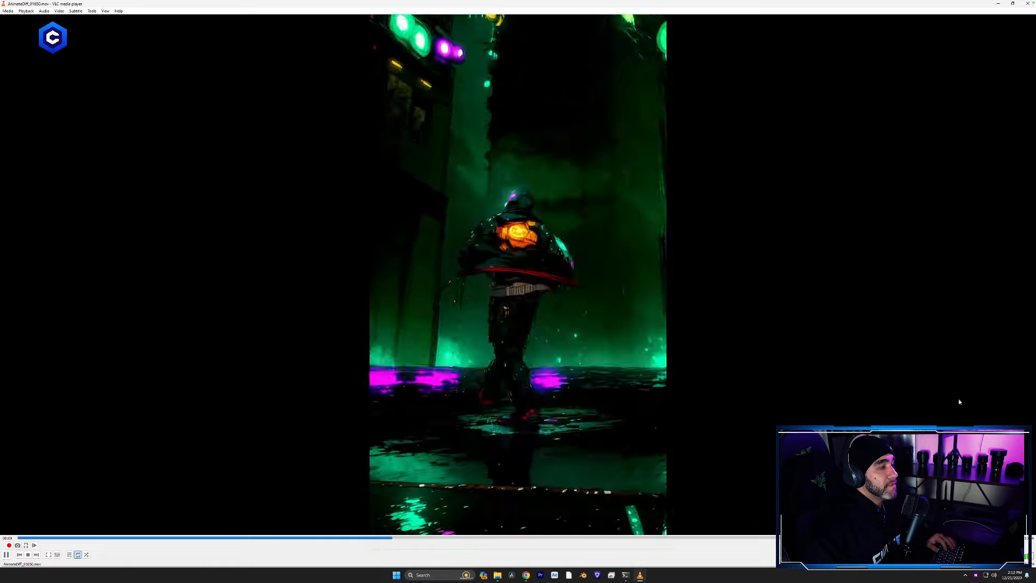
{"action": "left_click", "coordinate": [1027, 4]}
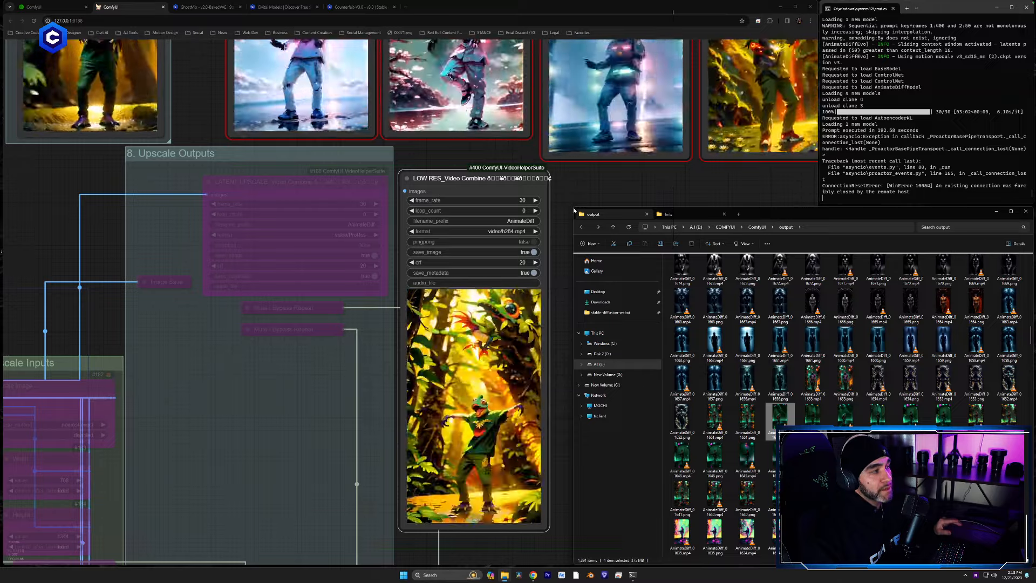
{"action": "left_click_drag", "start_coordinate": [574, 209], "coordinate": [818, 238]}
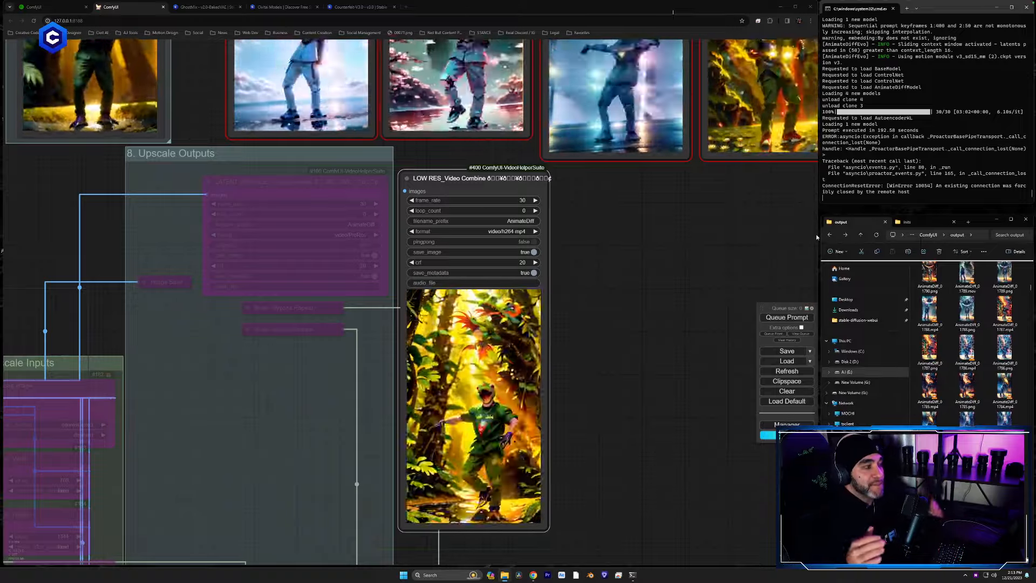
Step: Duplicate the finished light-beam frog parrot Video Combine node from Low-Res Outputs and place the copy beside the golden forest copy
{"action": "left_click_drag", "start_coordinate": [691, 202], "coordinate": [751, 461]}
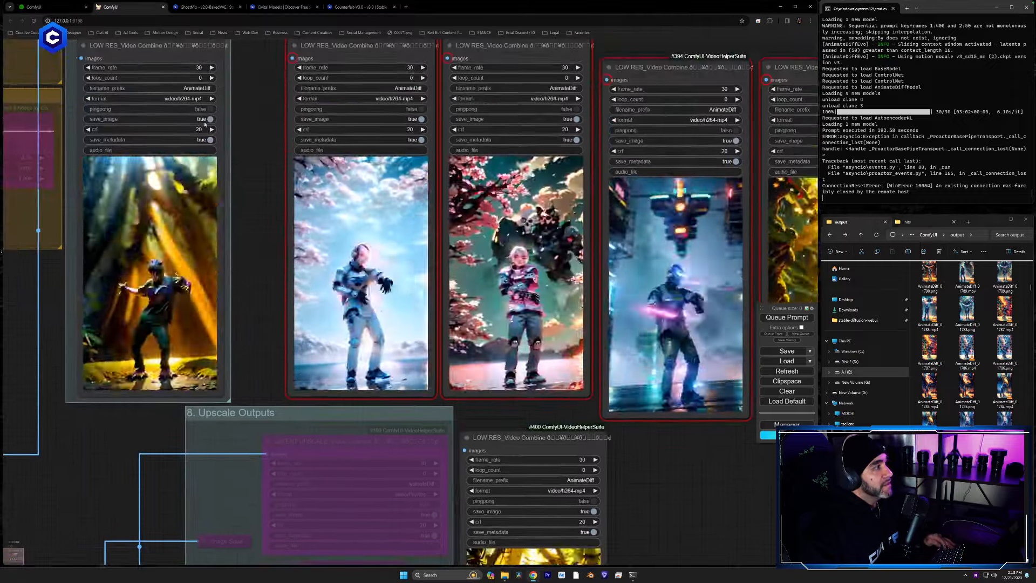
{"action": "mouse_move", "coordinate": [221, 132]}
{"action": "left_mouse_down"}
{"action": "mouse_move", "coordinate": [226, 165]}
{"action": "mouse_move", "coordinate": [220, 132]}
{"action": "mouse_move", "coordinate": [231, 143]}
{"action": "left_mouse_up"}
{"action": "left_click_drag", "start_coordinate": [274, 209], "coordinate": [274, 264]}
{"action": "key", "text": "ctrl+c"}
{"action": "key", "text": "ctrl+v"}
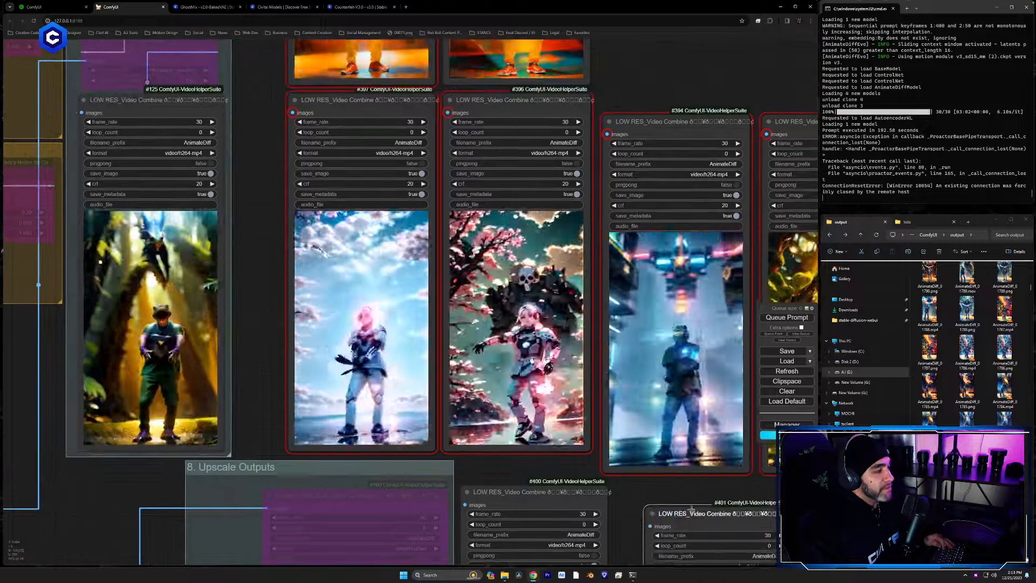
{"action": "left_click_drag", "start_coordinate": [703, 509], "coordinate": [673, 487]}
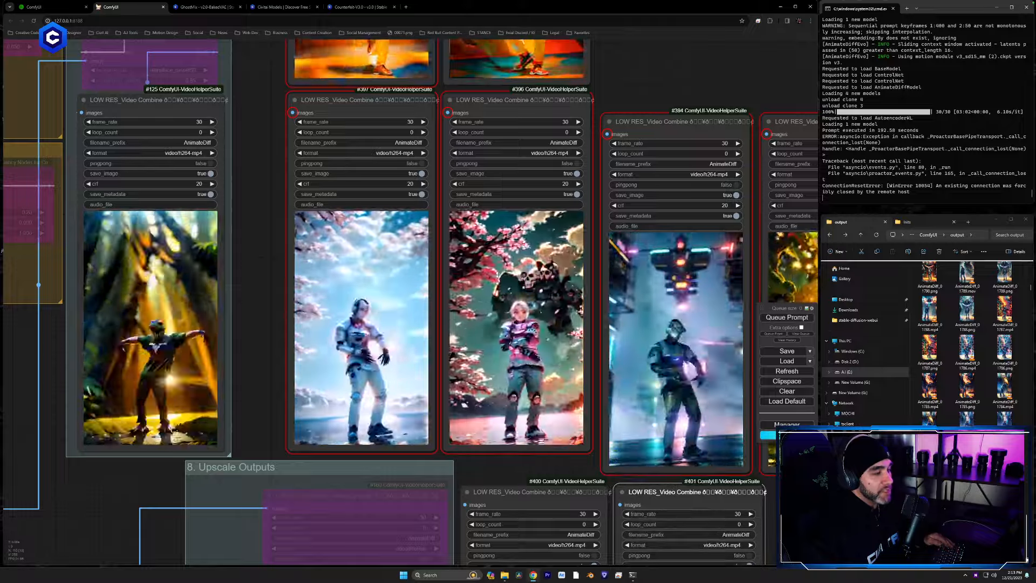
Step: Move the light-beam copy closer to the golden forest node and compare the two frog parrot videos up close
{"action": "left_click_drag", "start_coordinate": [779, 490], "coordinate": [679, 395]}
{"action": "left_click_drag", "start_coordinate": [766, 495], "coordinate": [673, 343]}
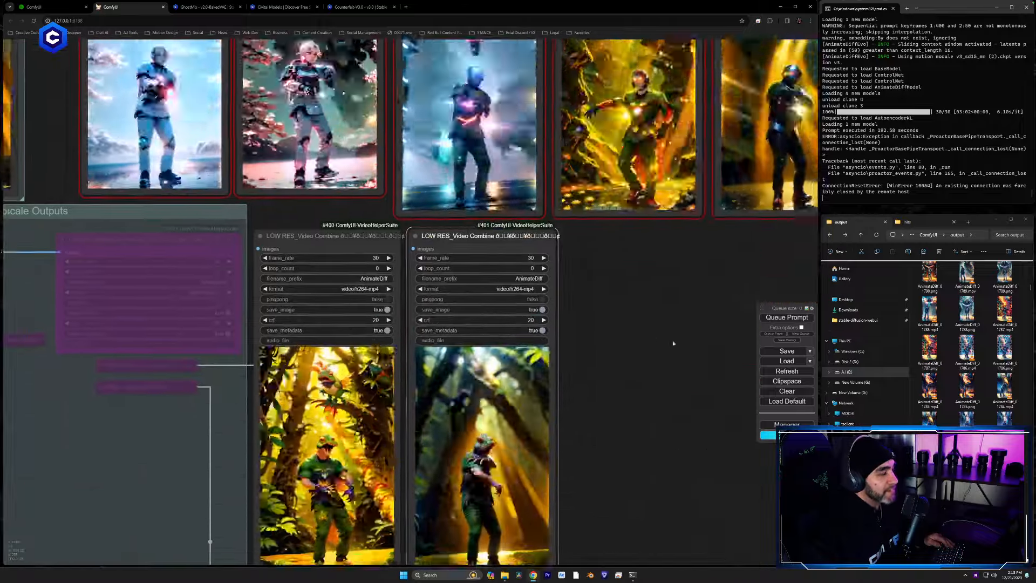
{"action": "left_click_drag", "start_coordinate": [643, 482], "coordinate": [650, 337]}
{"action": "scroll", "coordinate": [648, 331], "scroll_direction": "up", "scroll_amount": 1}
{"action": "left_click_drag", "start_coordinate": [586, 390], "coordinate": [655, 439]}
{"action": "scroll", "coordinate": [638, 408], "scroll_direction": "up", "scroll_amount": 1}
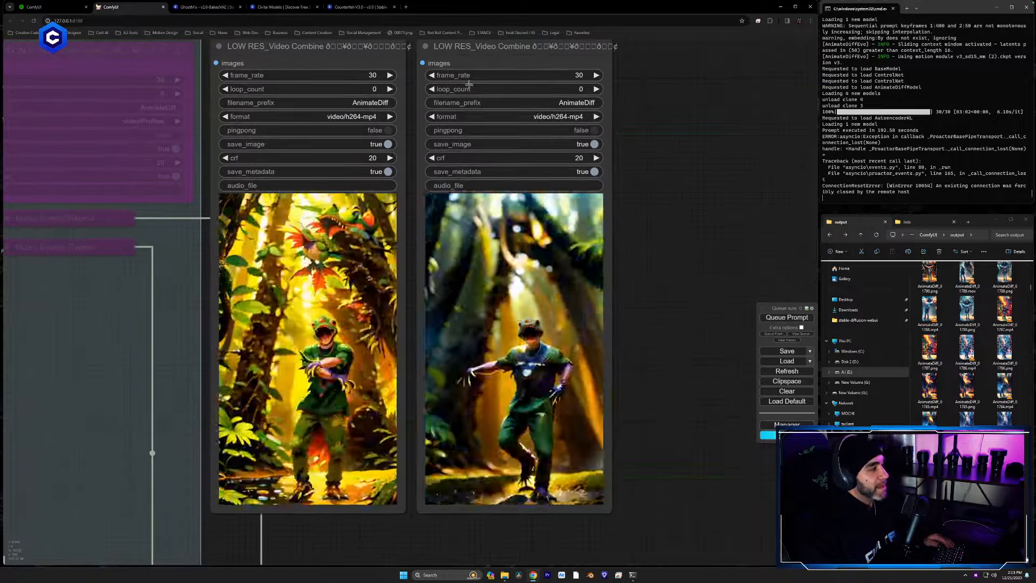
{"action": "left_click_drag", "start_coordinate": [486, 49], "coordinate": [480, 50]}
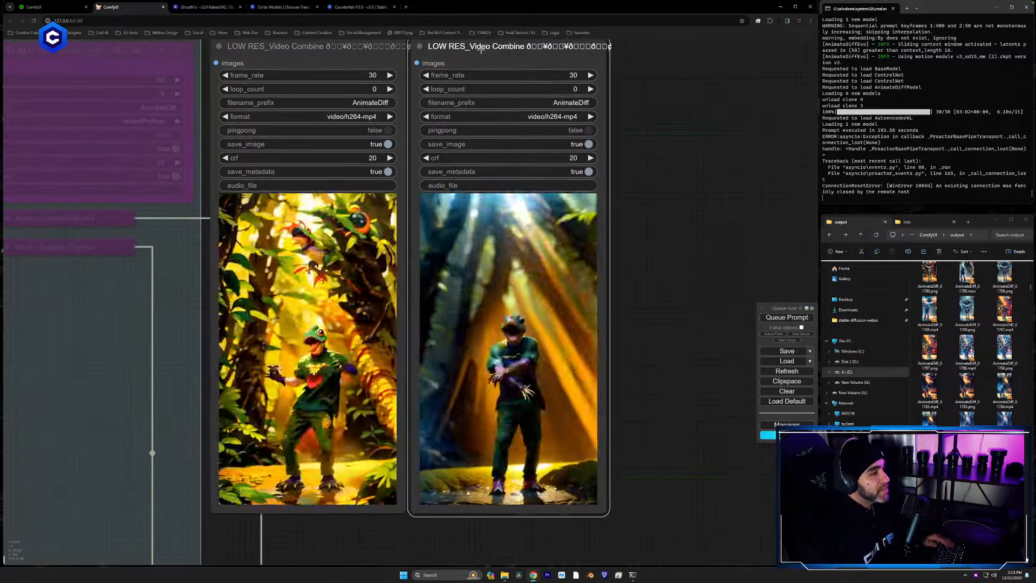
{"action": "scroll", "coordinate": [411, 384], "scroll_direction": "up", "scroll_amount": 3}
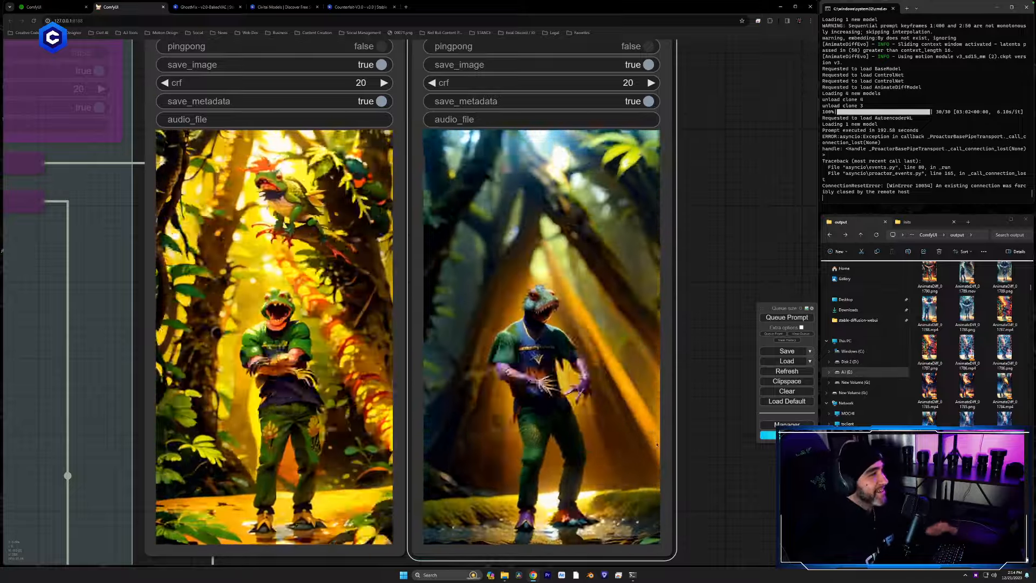
{"action": "scroll", "coordinate": [446, 258], "scroll_direction": "down", "scroll_amount": 3}
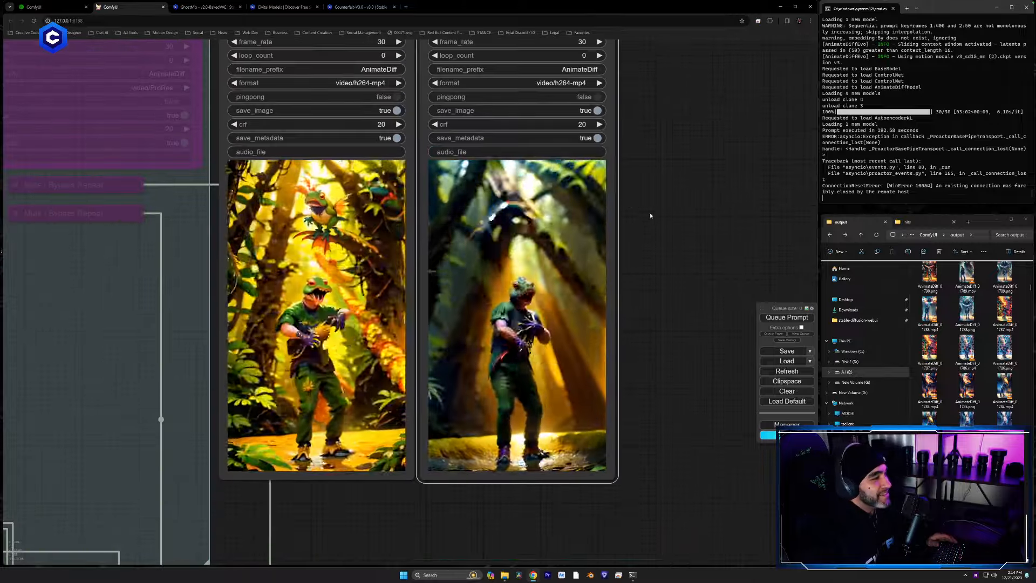
{"action": "scroll", "coordinate": [683, 317], "scroll_direction": "down", "scroll_amount": 3}
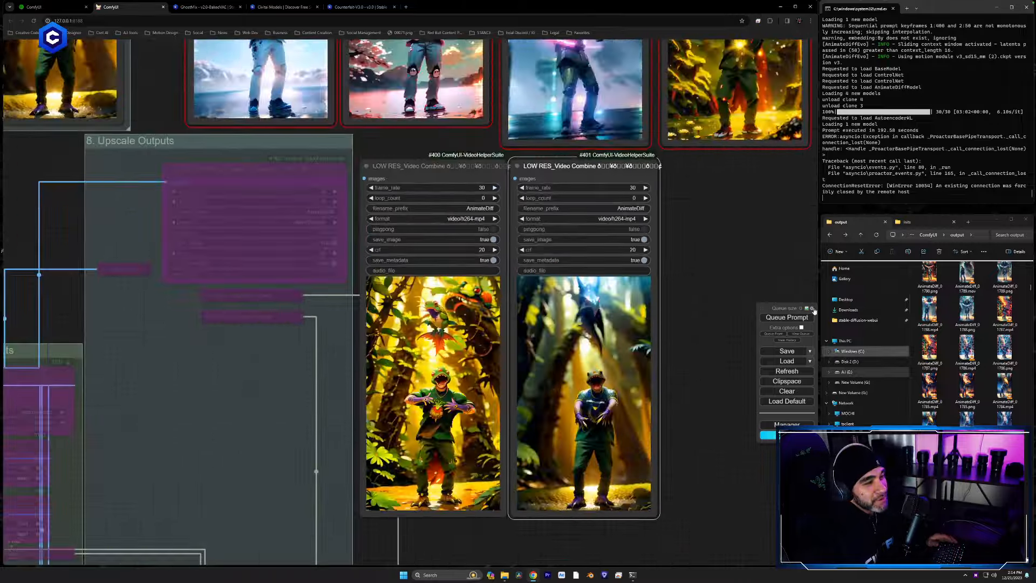
Step: Find AnimateDiff_01747.mp4 in the widened output folder window, play the hands video in VLC and close it
{"action": "left_click_drag", "start_coordinate": [814, 310], "coordinate": [615, 311]}
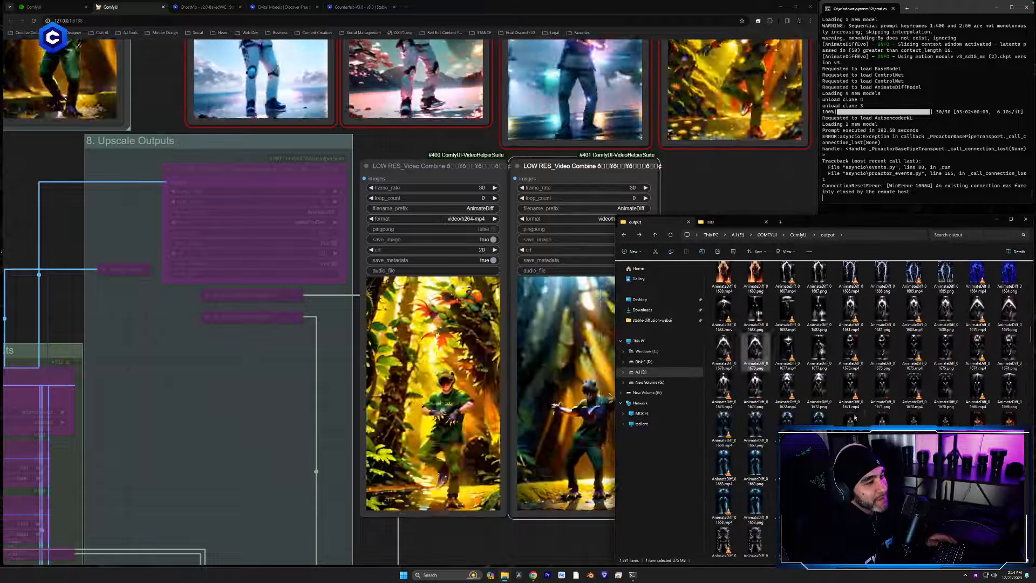
{"action": "scroll", "coordinate": [848, 415], "scroll_direction": "up", "scroll_amount": 10}
{"action": "scroll", "coordinate": [858, 413], "scroll_direction": "down", "scroll_amount": 4}
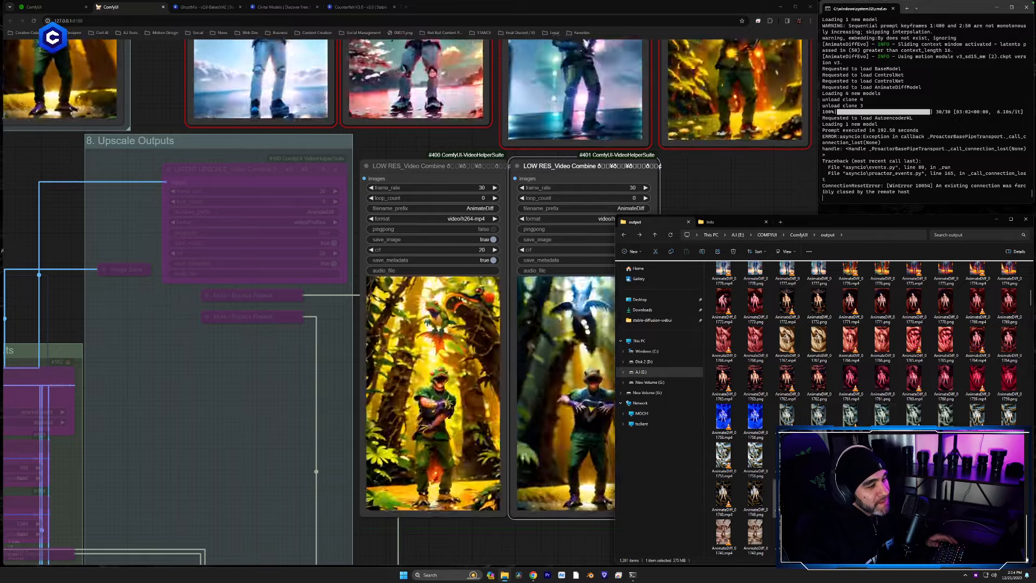
{"action": "double_click", "coordinate": [786, 494]}
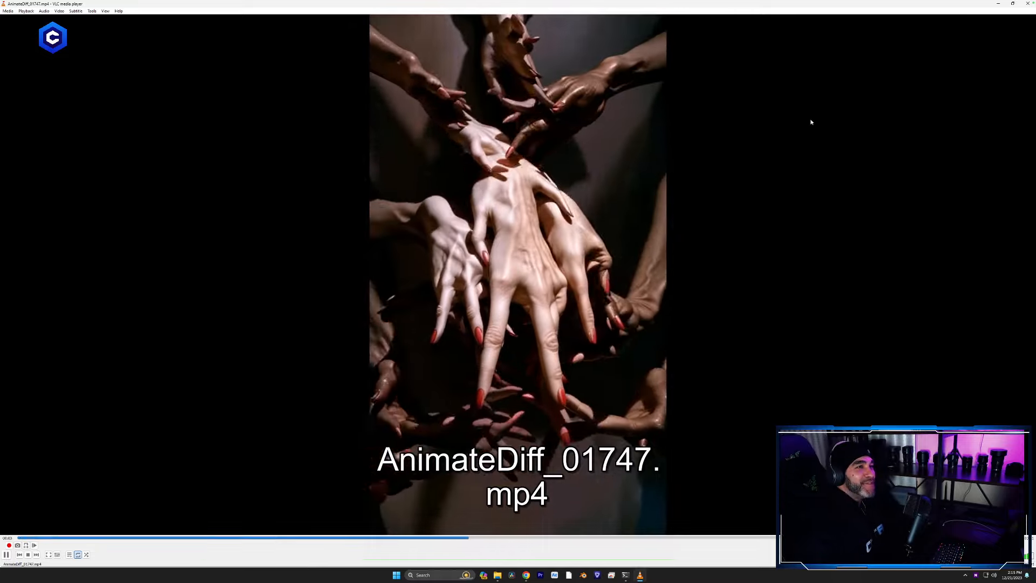
{"action": "left_click", "coordinate": [1029, 4]}
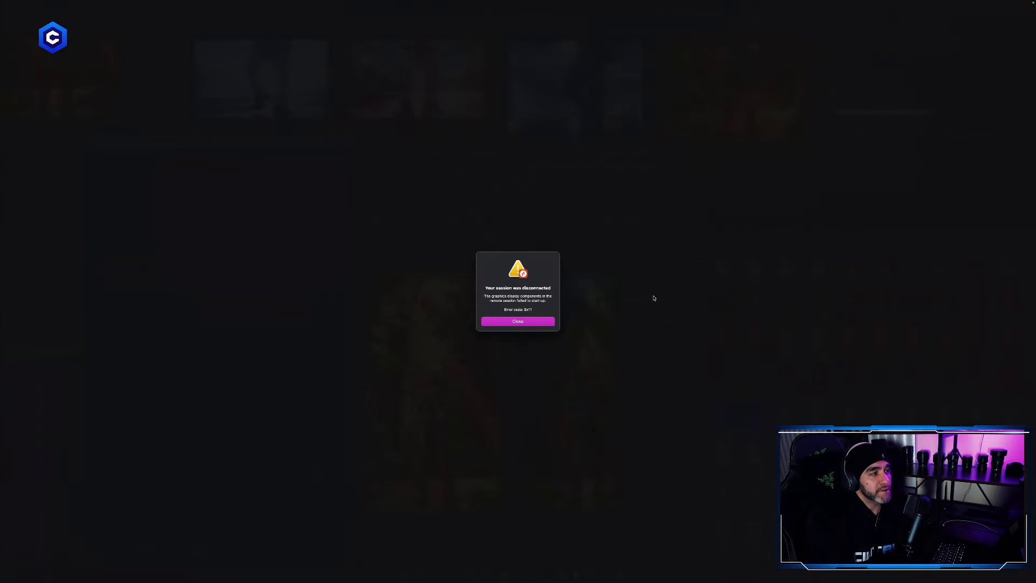
Step: Dismiss the disconnected session message and reconnect to the NZXT PC from Microsoft Remote Desktop
{"action": "left_click", "coordinate": [517, 321]}
{"action": "right_click", "coordinate": [16, 274]}
{"action": "left_click", "coordinate": [56, 270]}
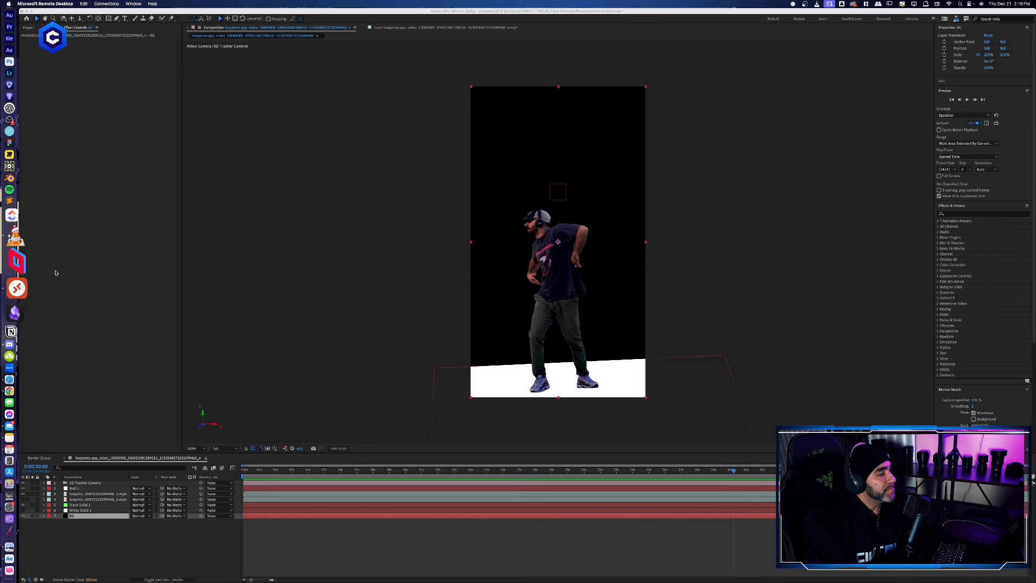
{"action": "double_click", "coordinate": [169, 112]}
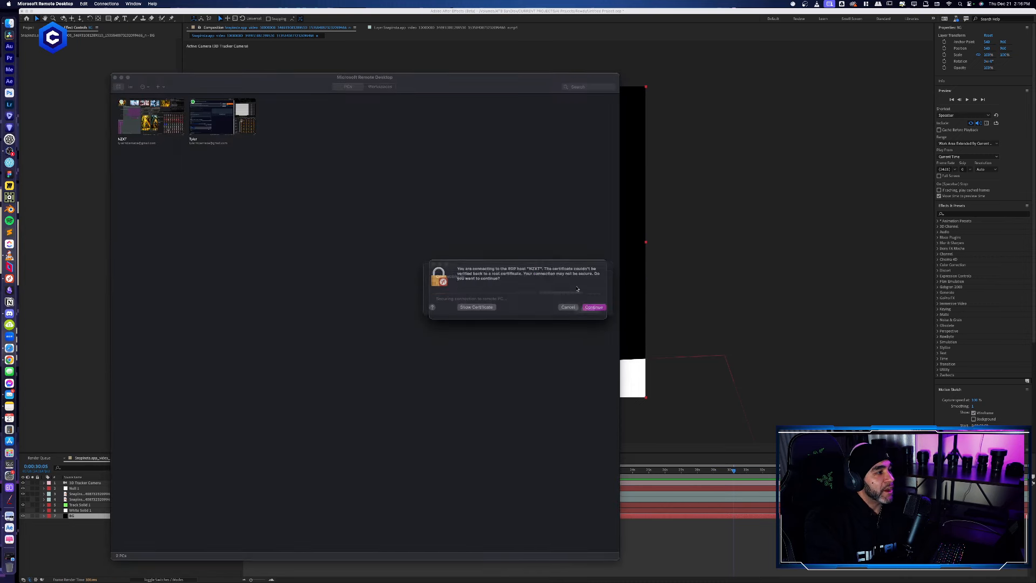